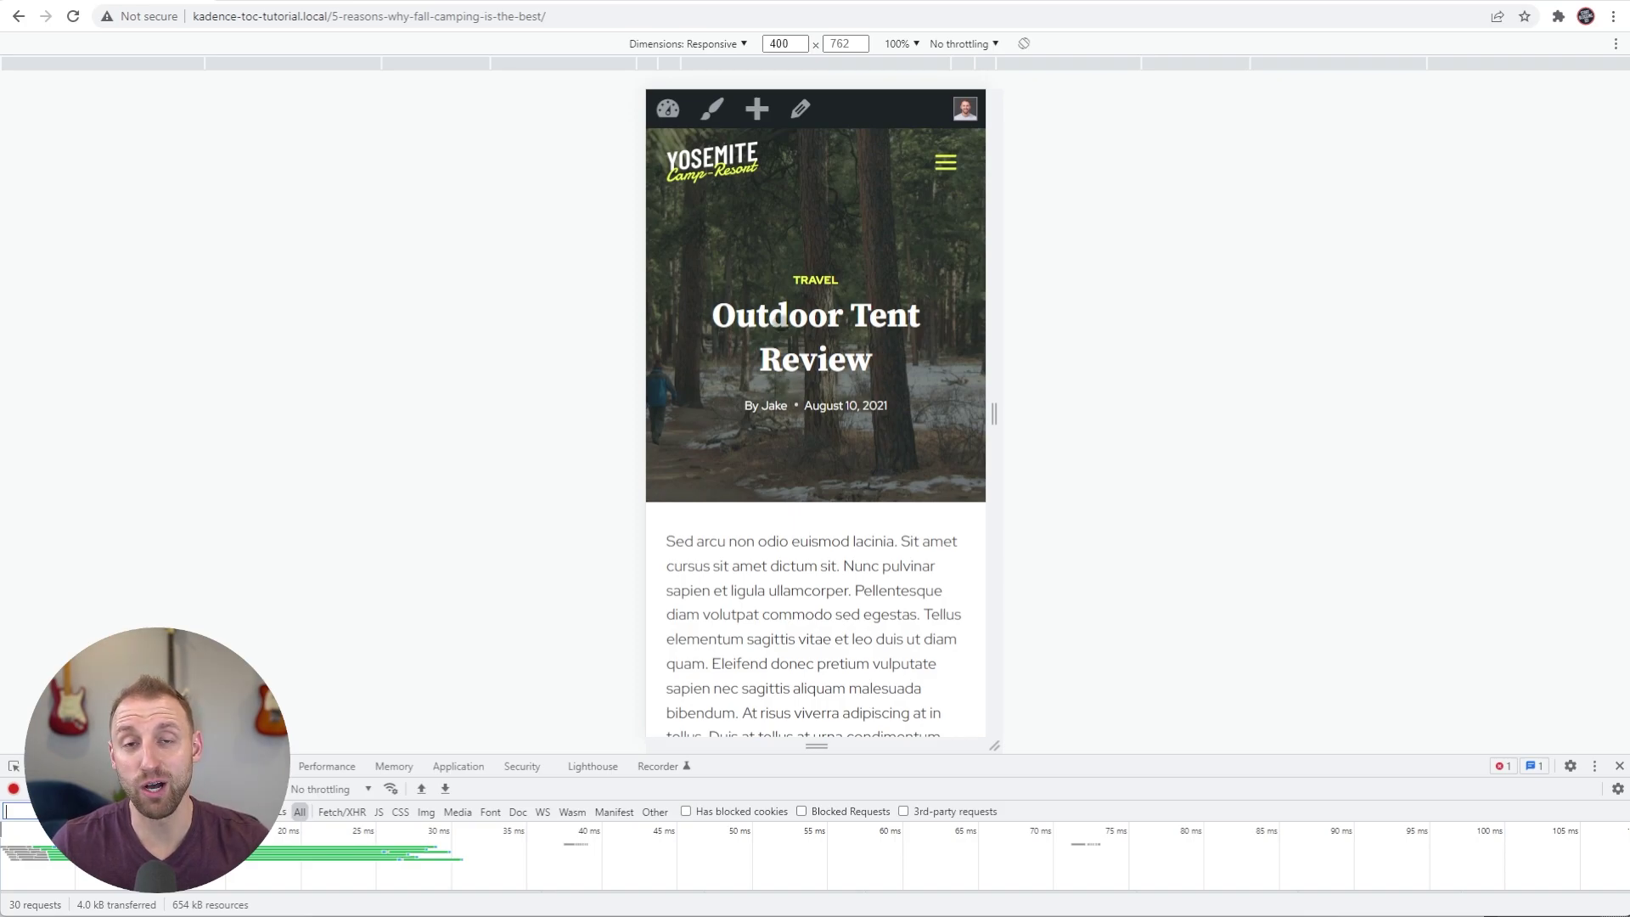
- Read through the tent review post in the mobile preview and use the floating table of contents to jump to Product Pricing
scroll(817, 375, down, 5)
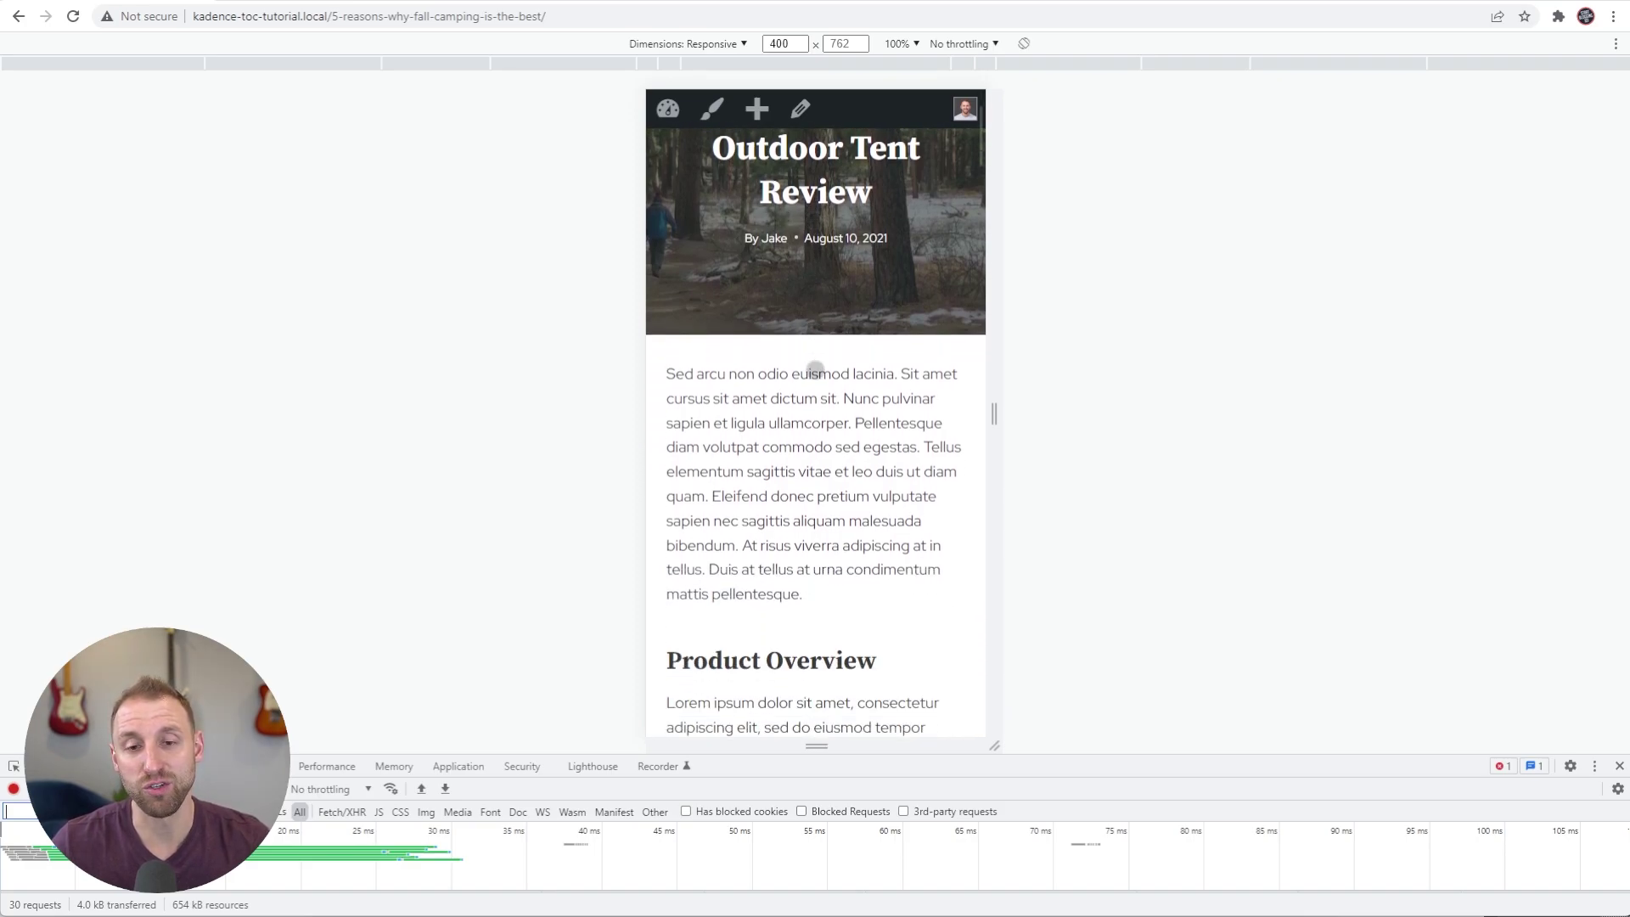
scroll(862, 532, down, 2)
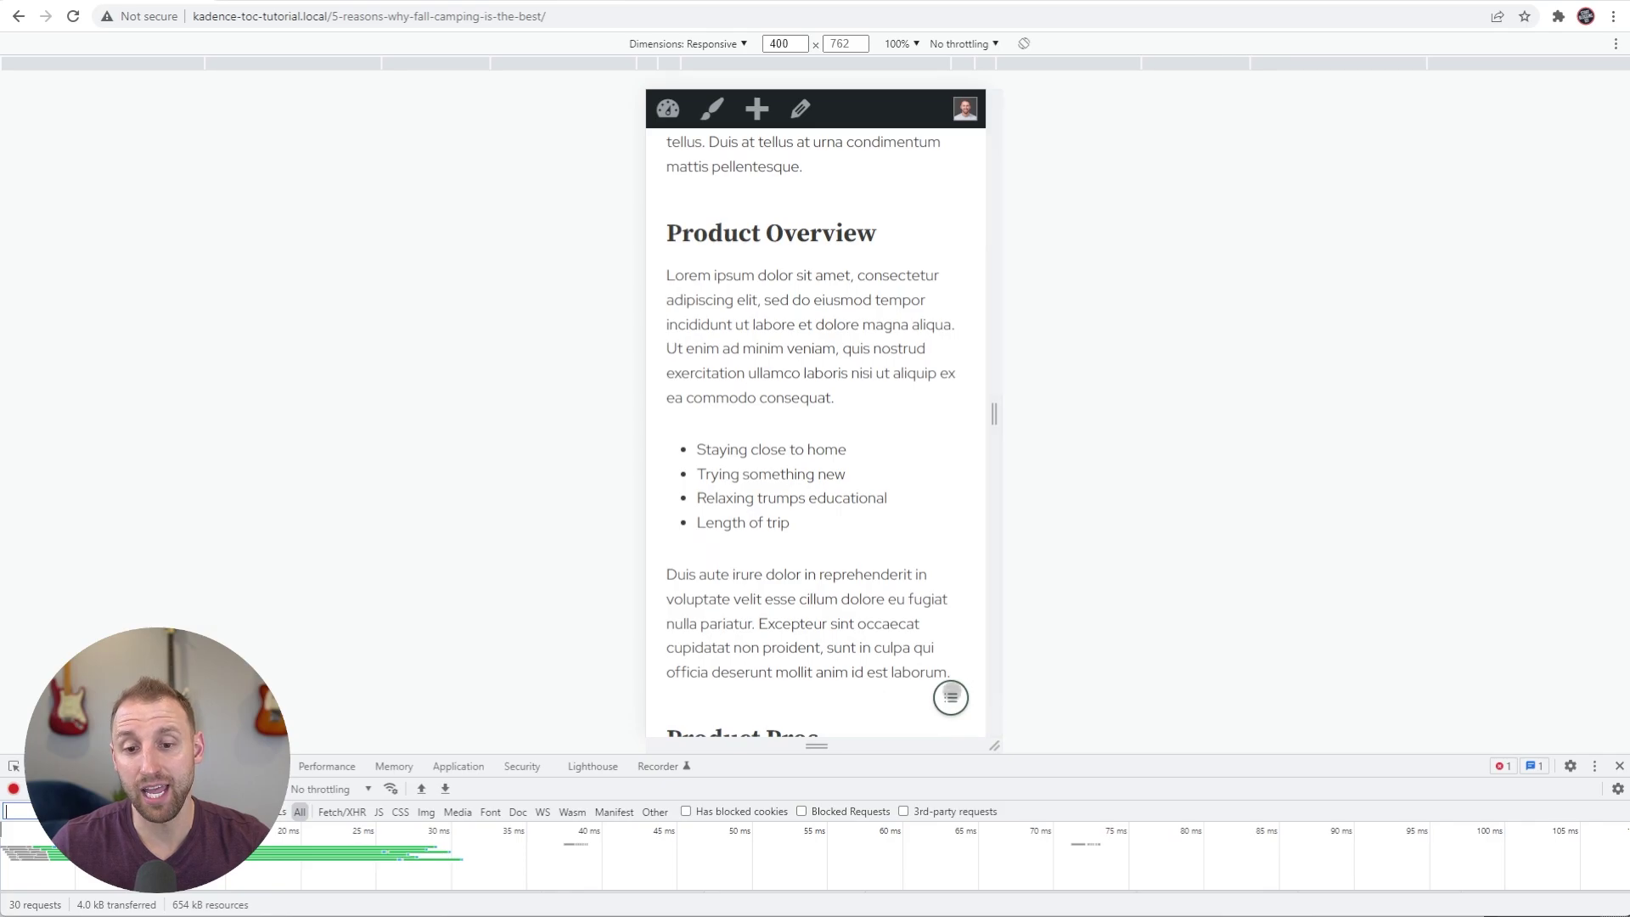
scroll(815, 629, down, 12)
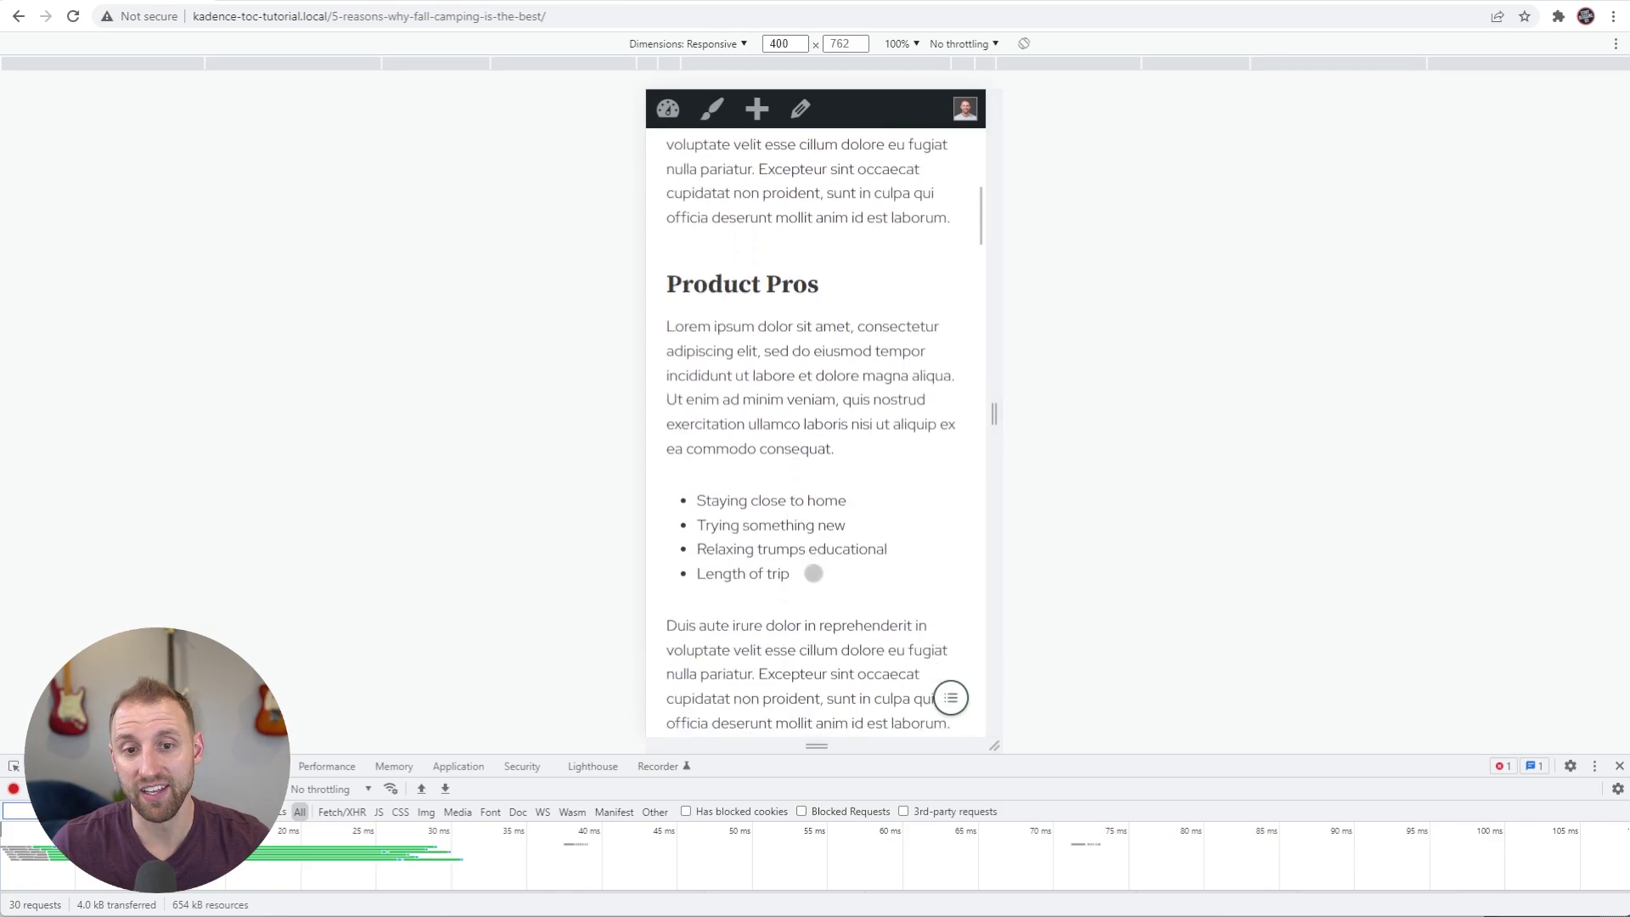
scroll(858, 542, down, 1)
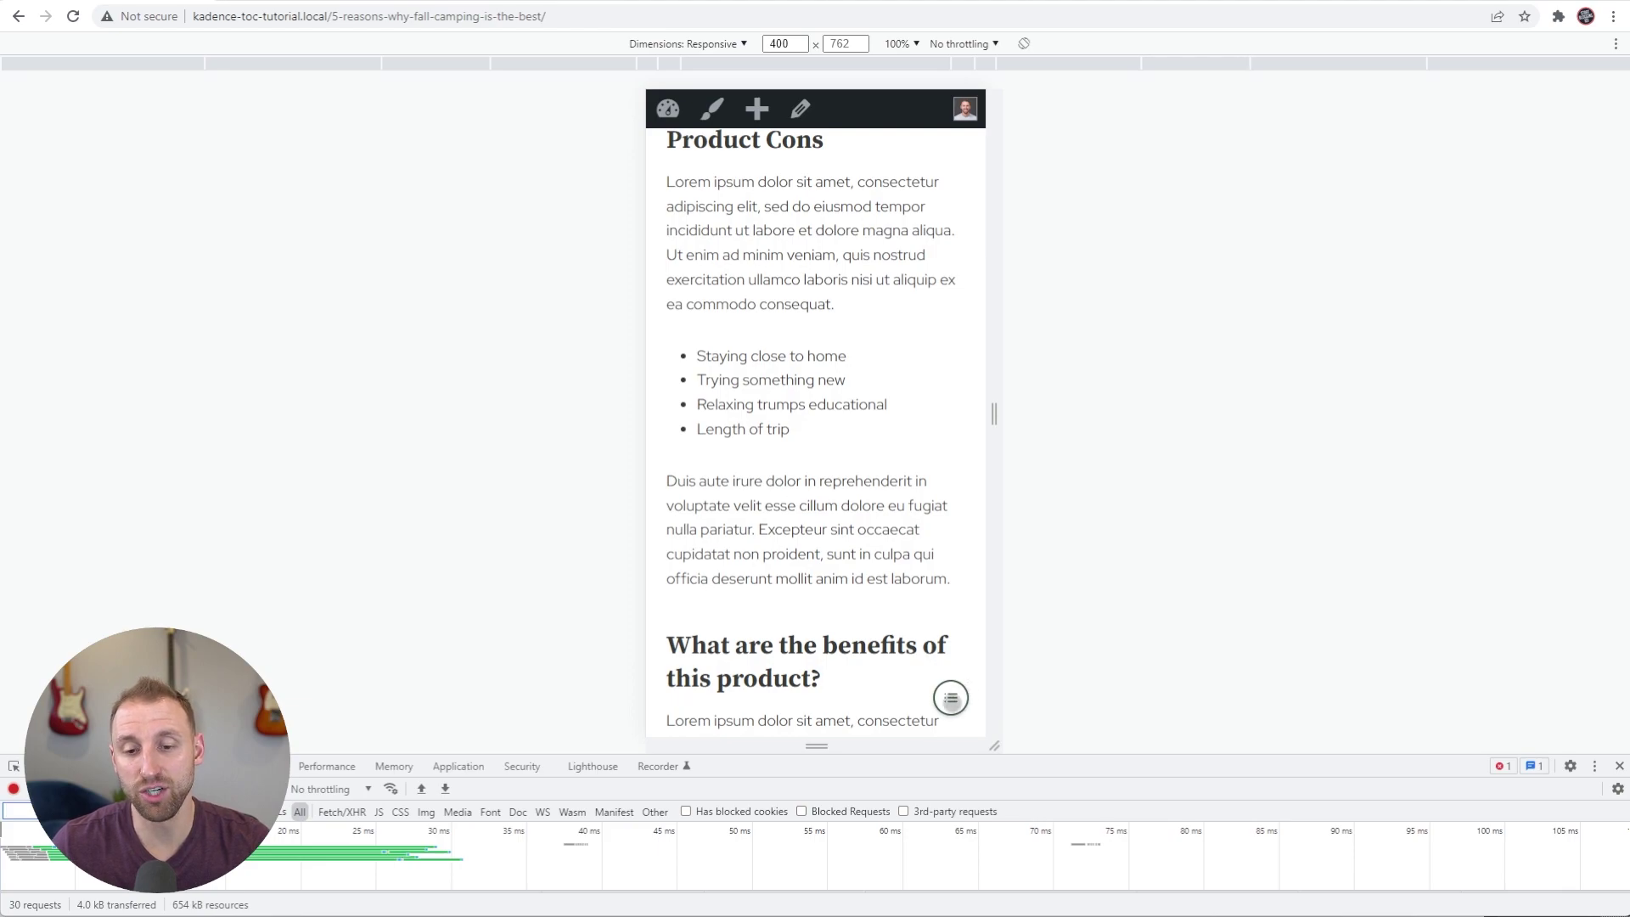
click(951, 698)
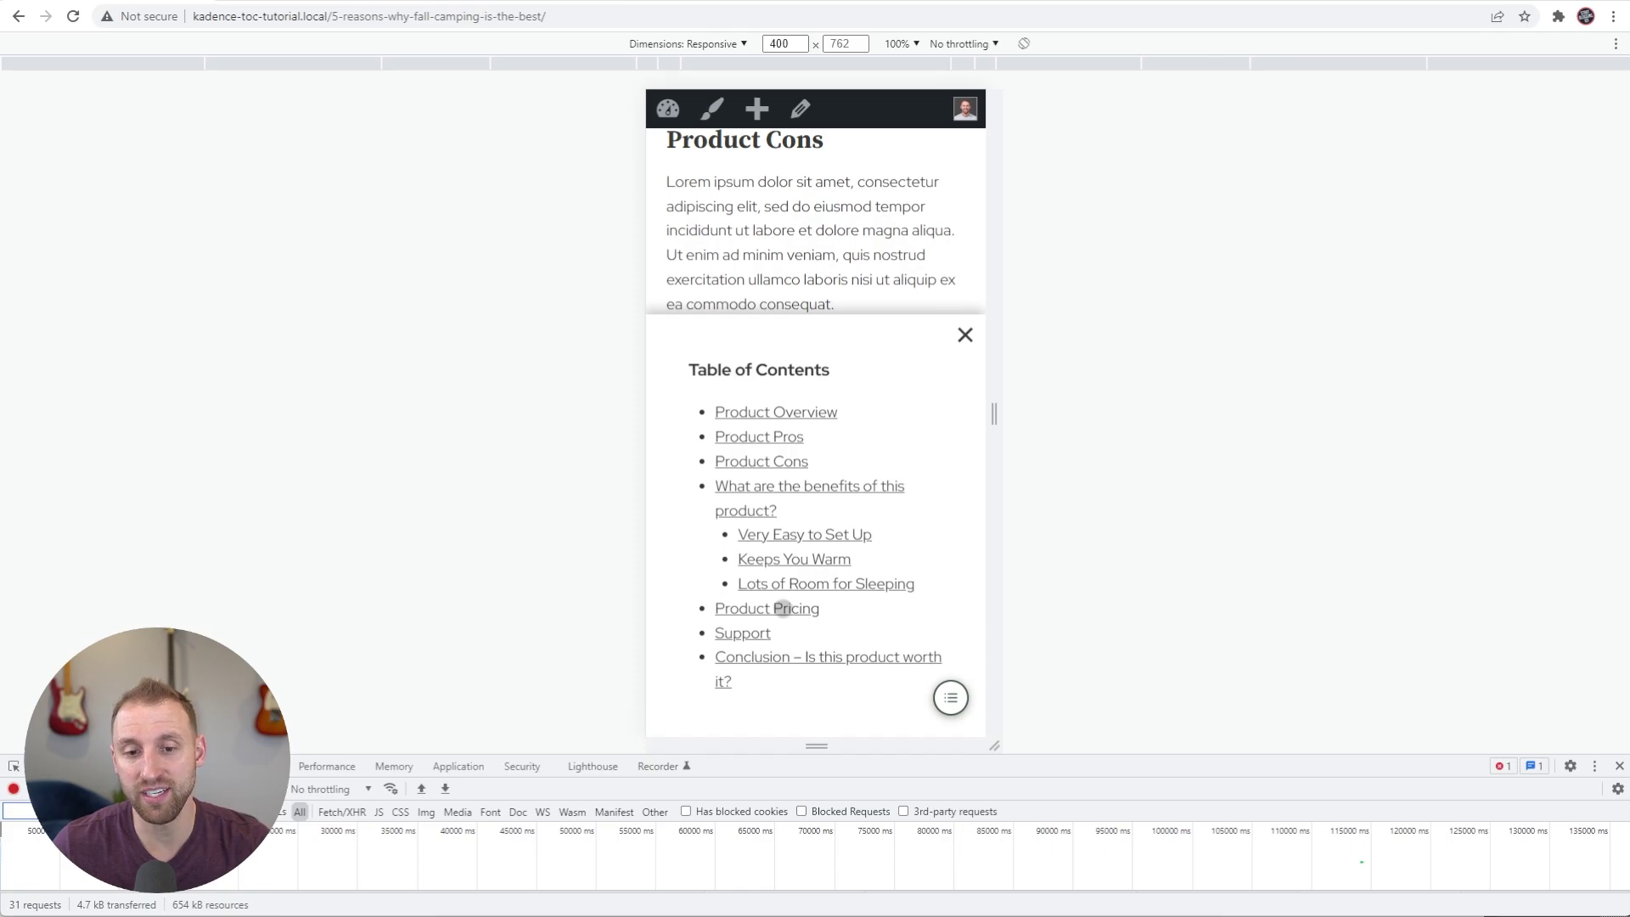
click(782, 608)
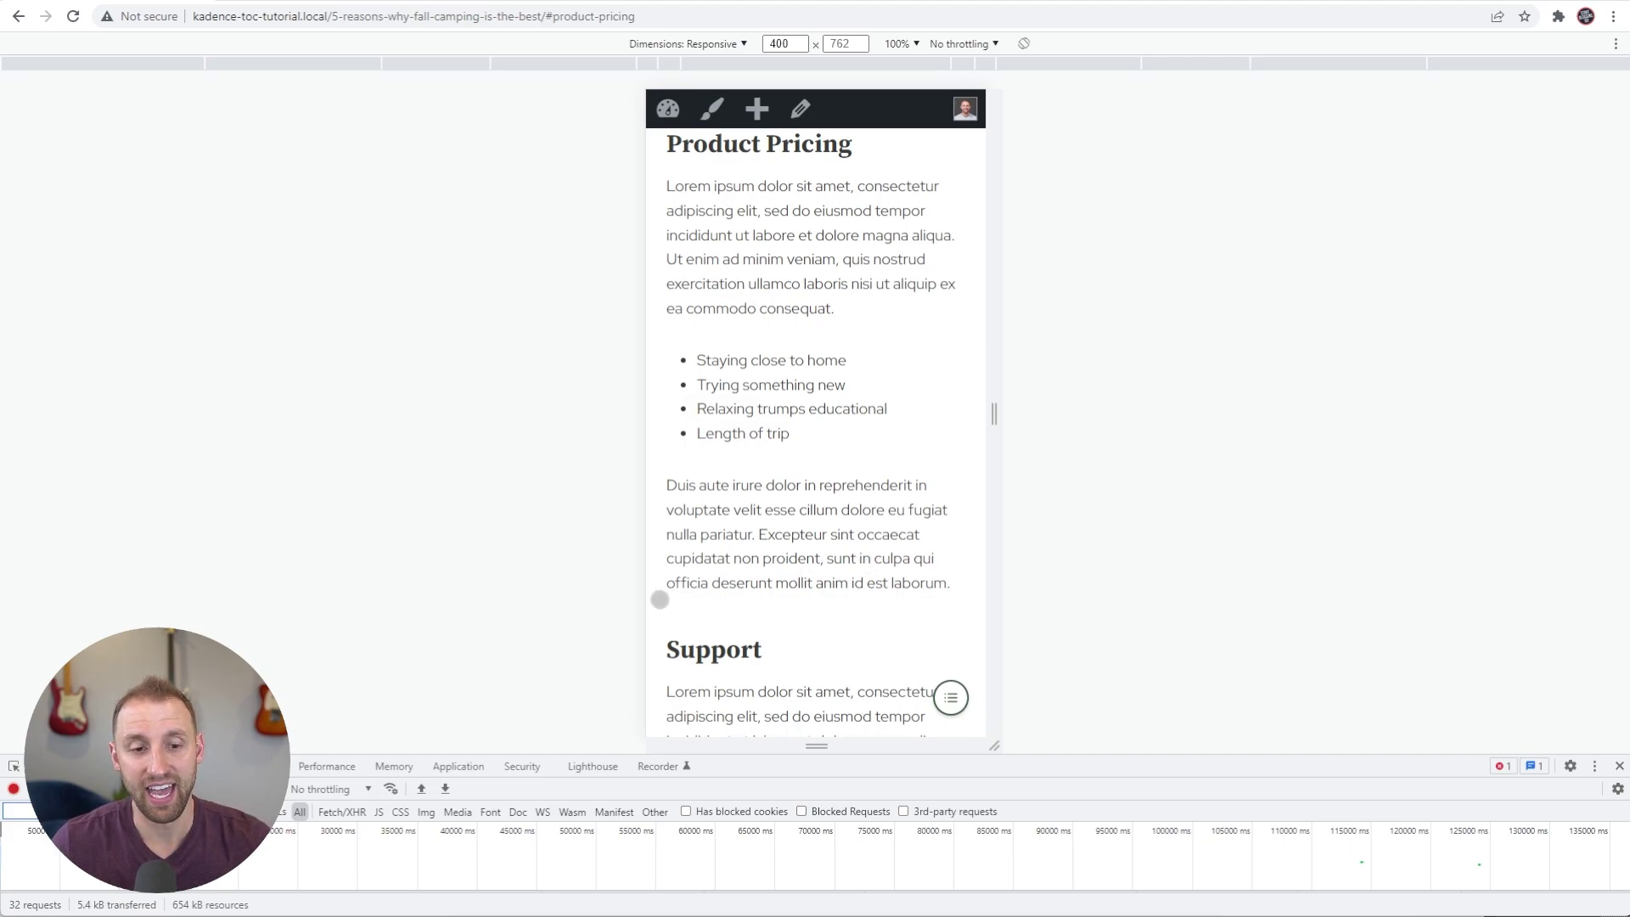
- Switch the post preview to desktop width and use the floating table of contents to go to Product Pros
key(ctrl+shift+m)
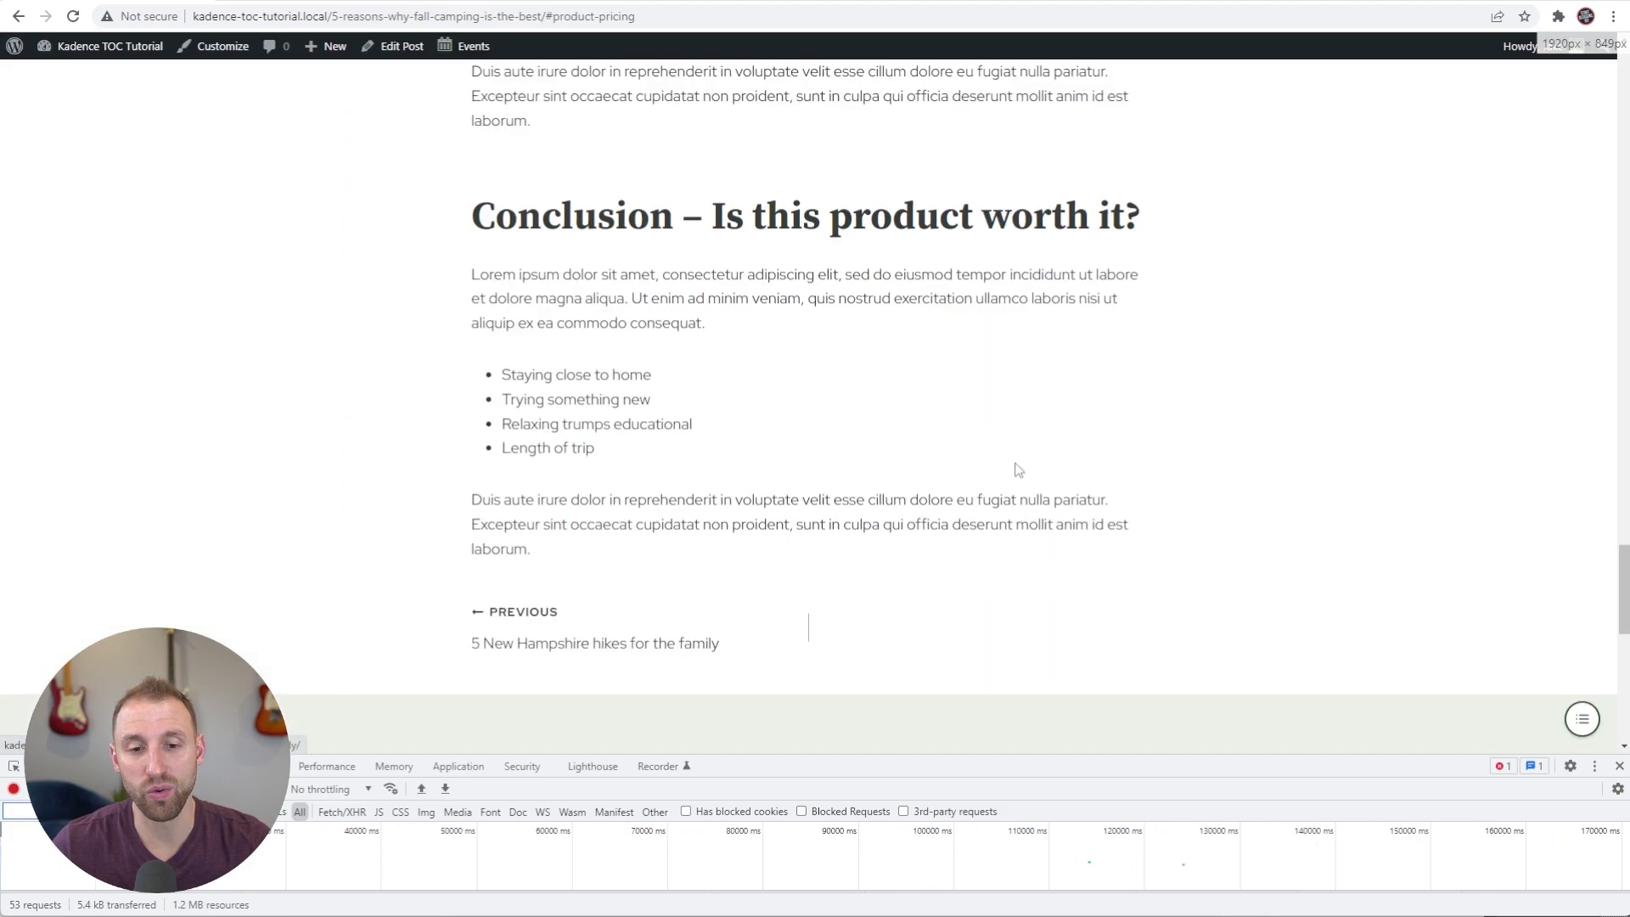
scroll(1258, 466, up, 5)
scroll(1430, 557, up, 4)
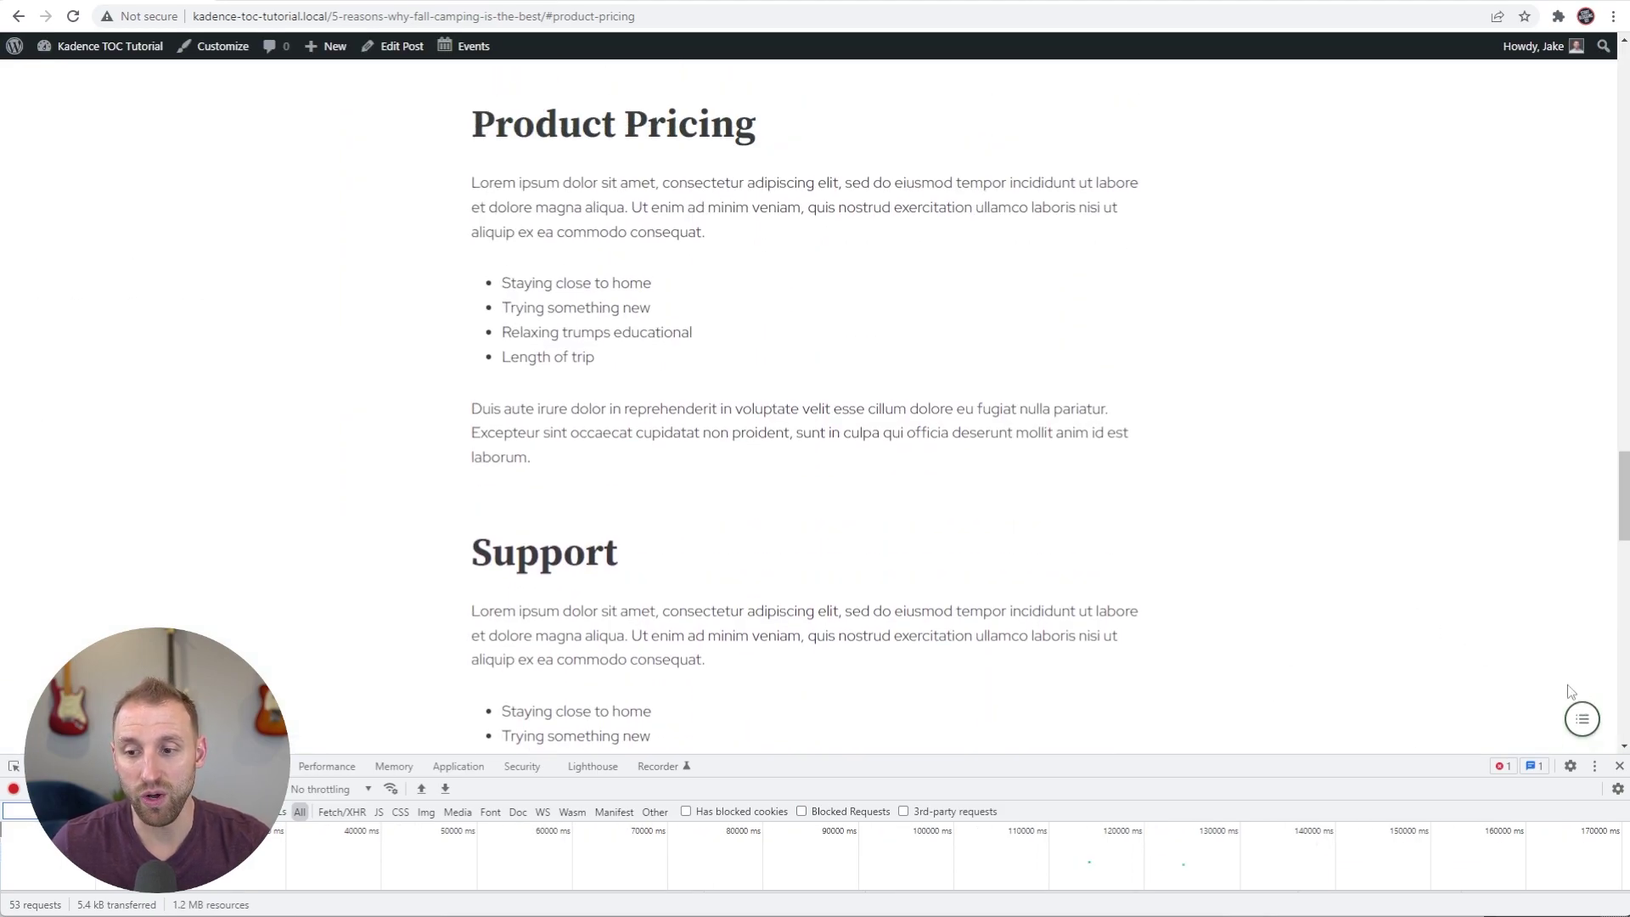
scroll(1435, 624, up, 4)
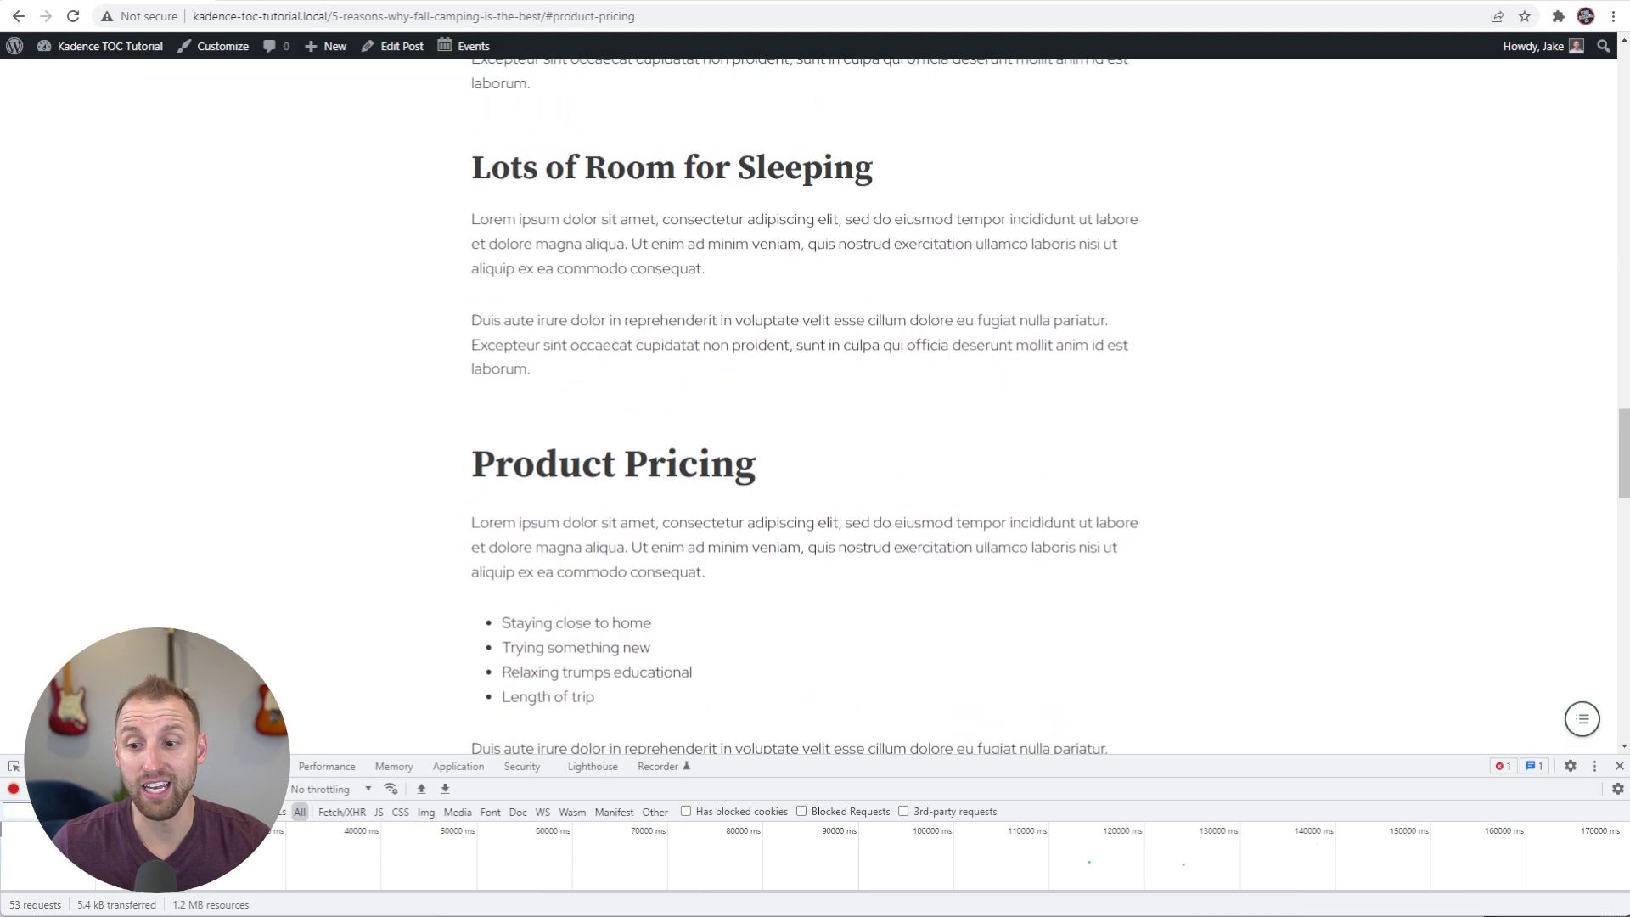
click(1582, 719)
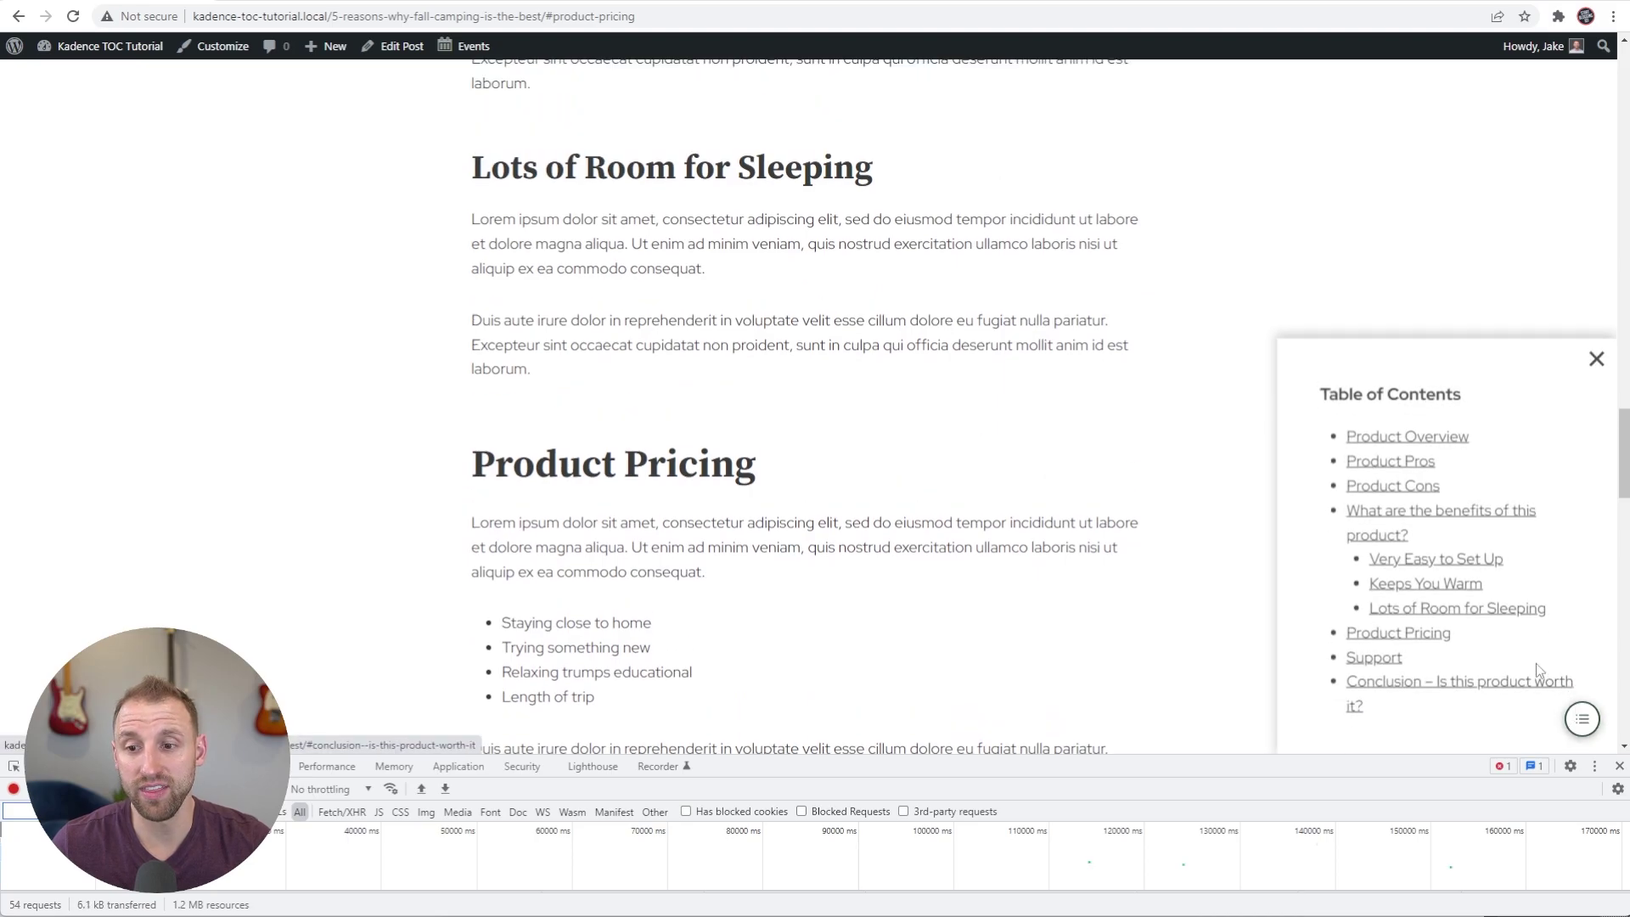
click(1391, 459)
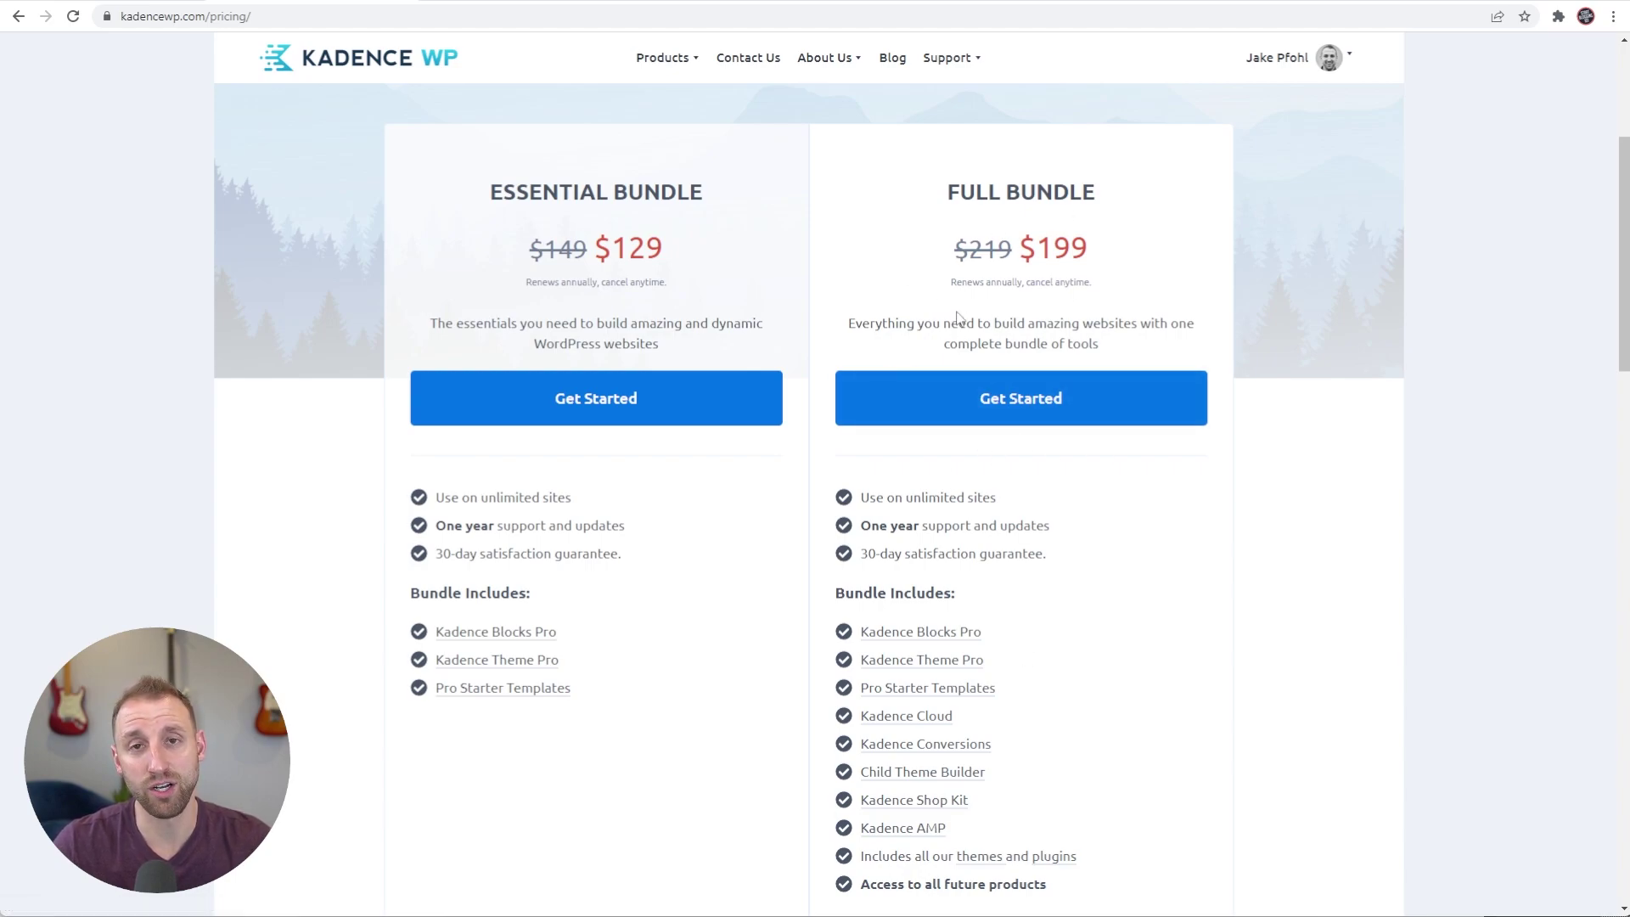
- Review the Kadence bundle pricing and highlight the Kadence Pro, Kadence Conversions and Kadence Blocks entries among the installed plugins
scroll(975, 365, down, 5)
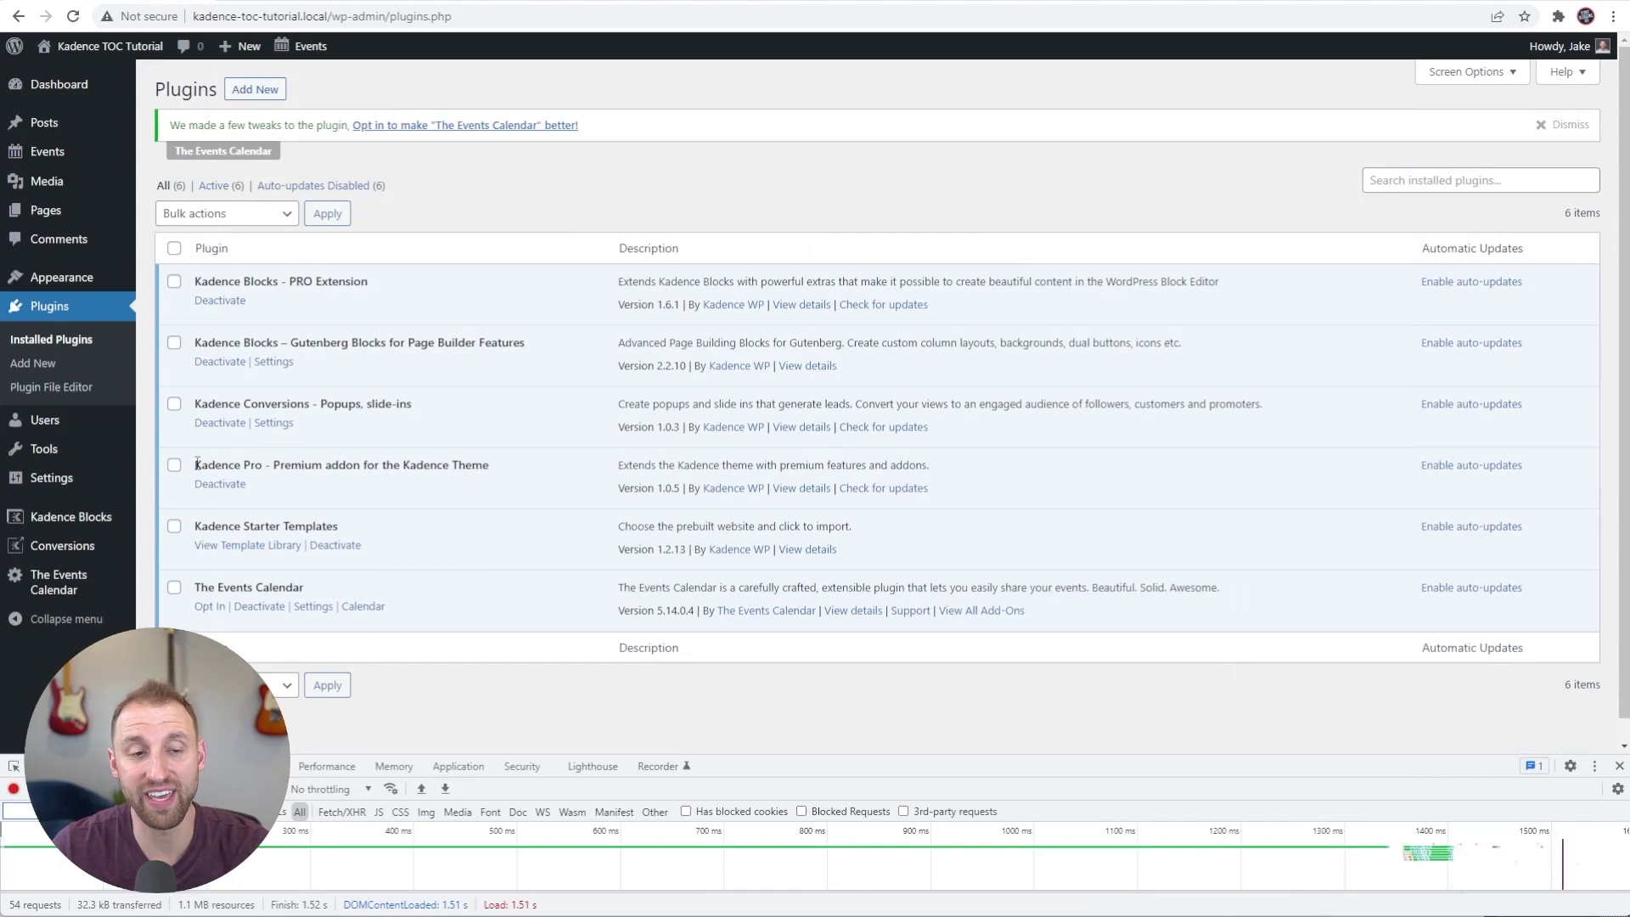
drag(197, 465, 428, 463)
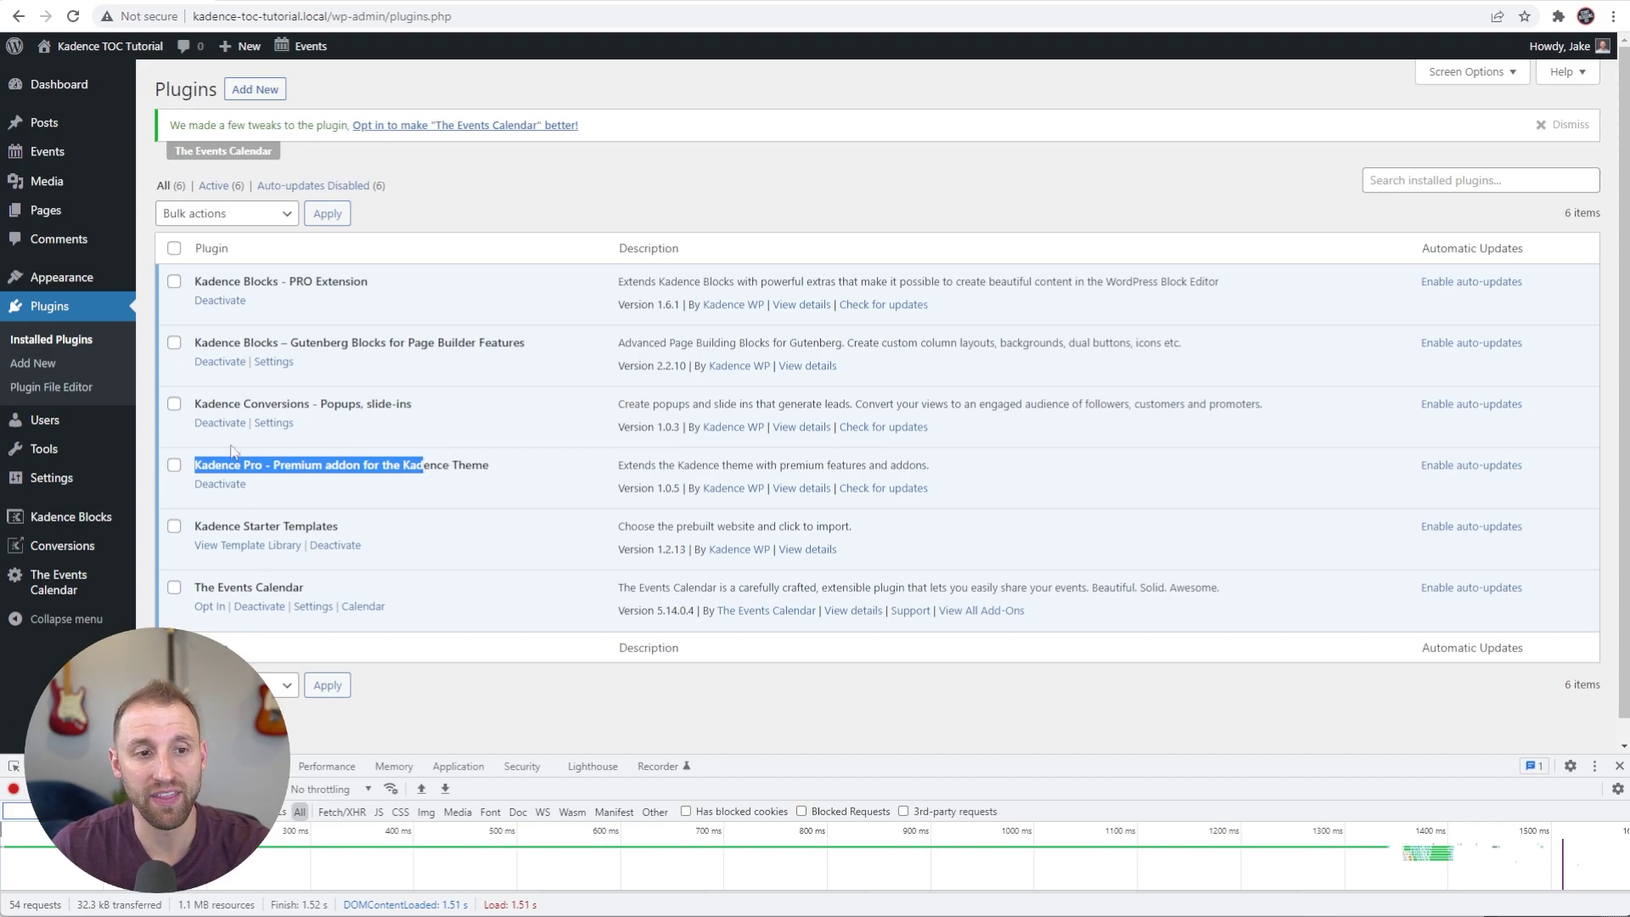
click(196, 401)
drag(196, 402, 396, 402)
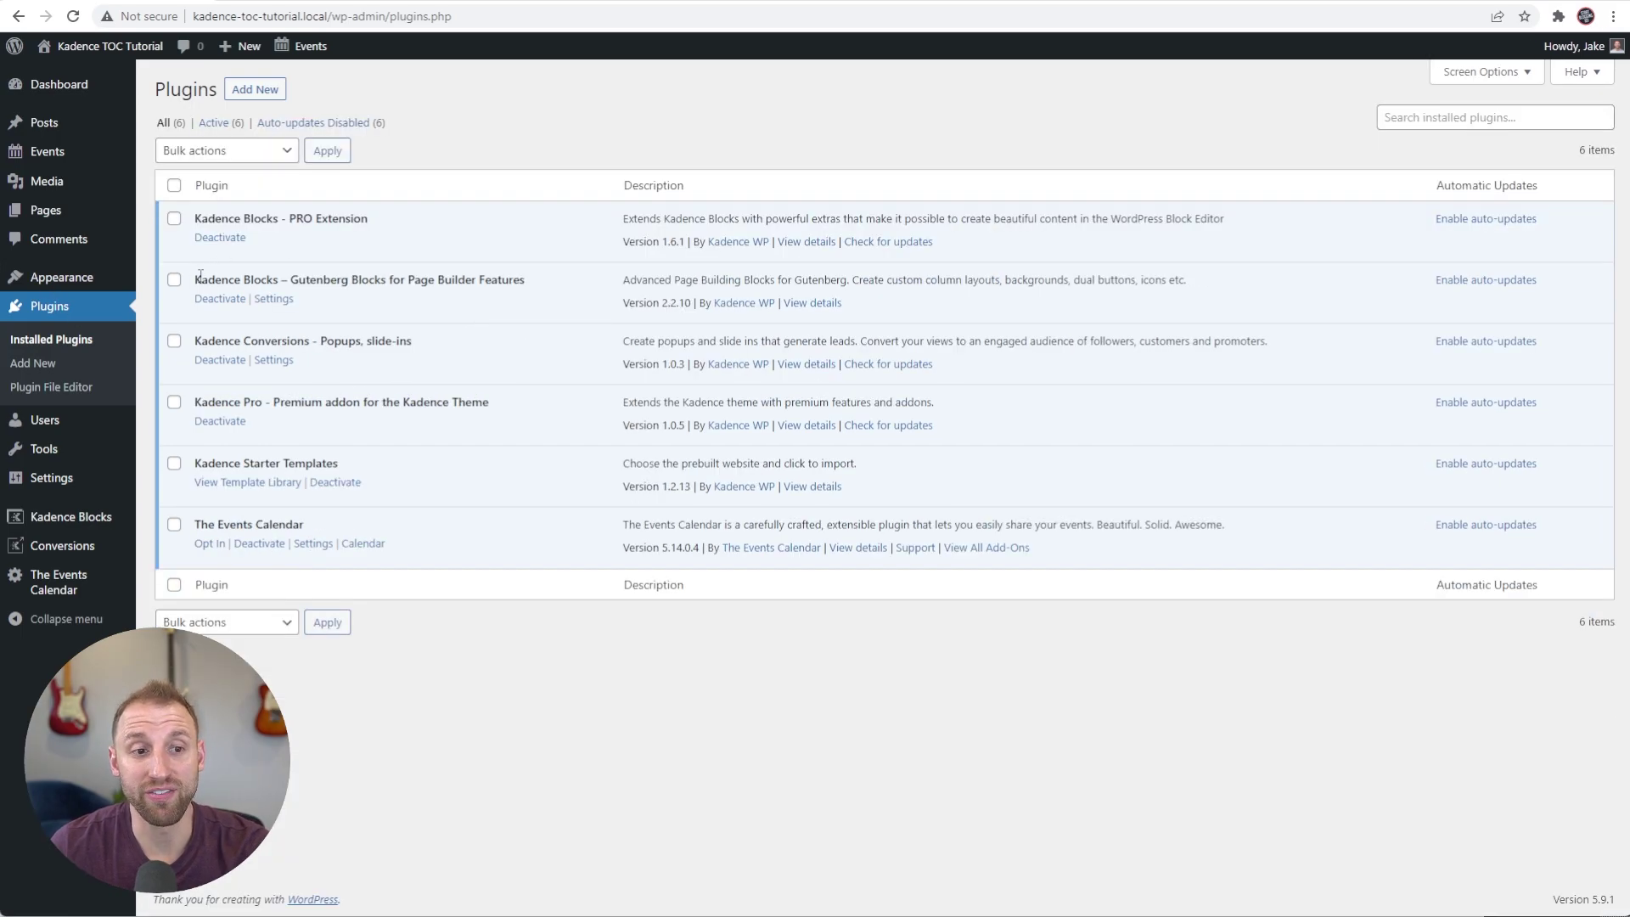
drag(200, 276, 530, 279)
click(531, 280)
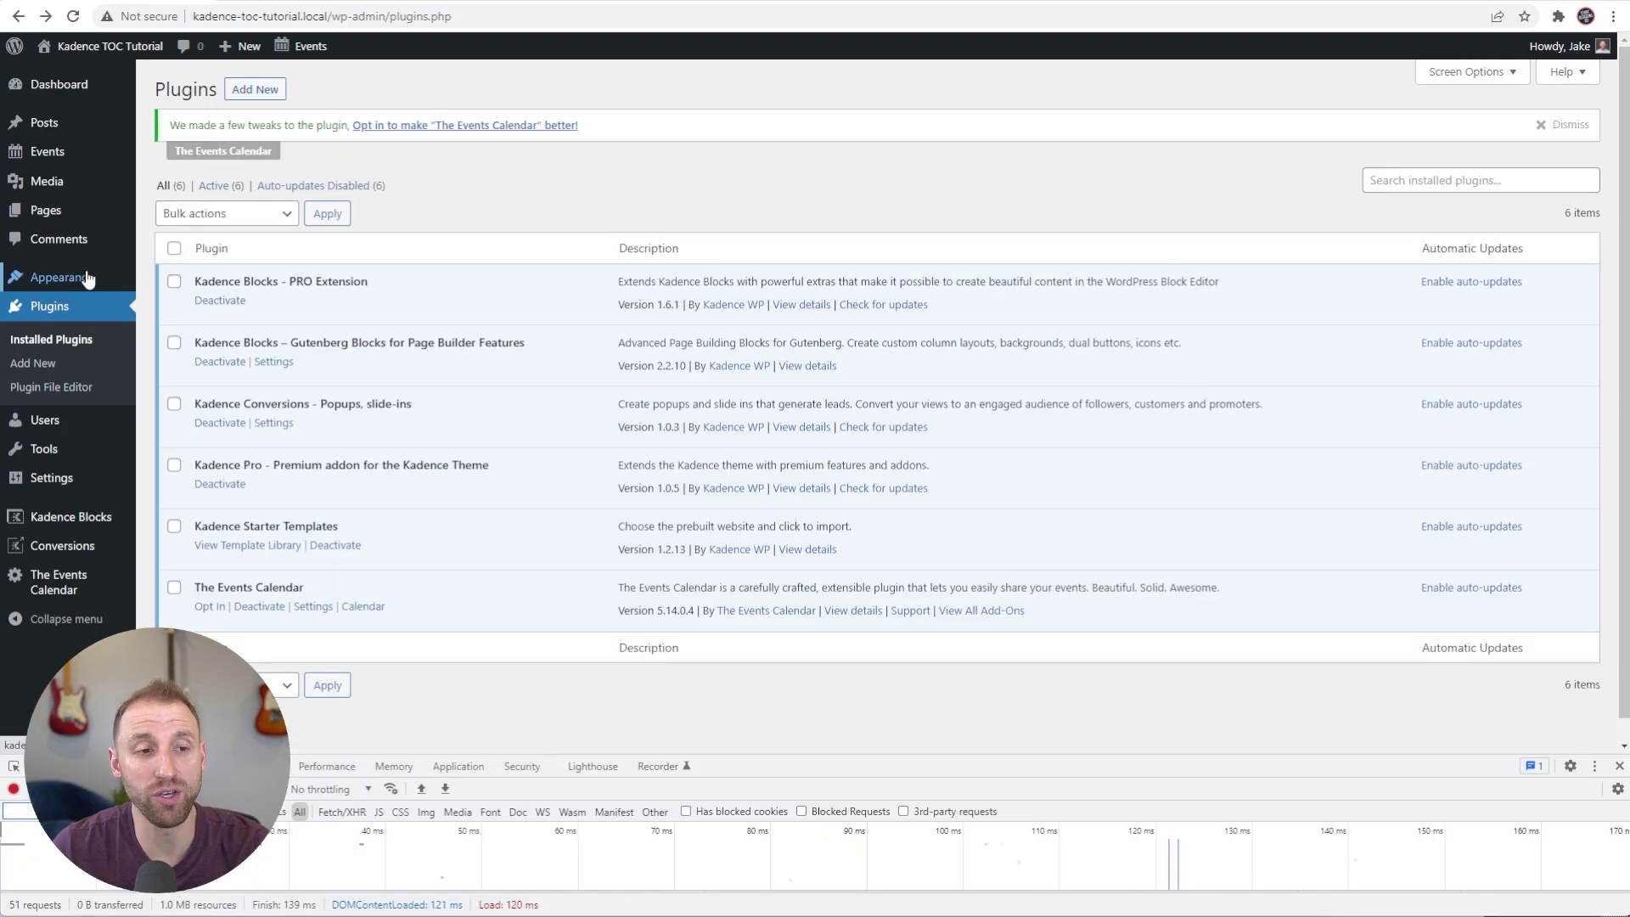
- Open the Kadence theme settings to check the Hooked Elements pro addon, and close the browser's developer tools
mouse_move(81, 281)
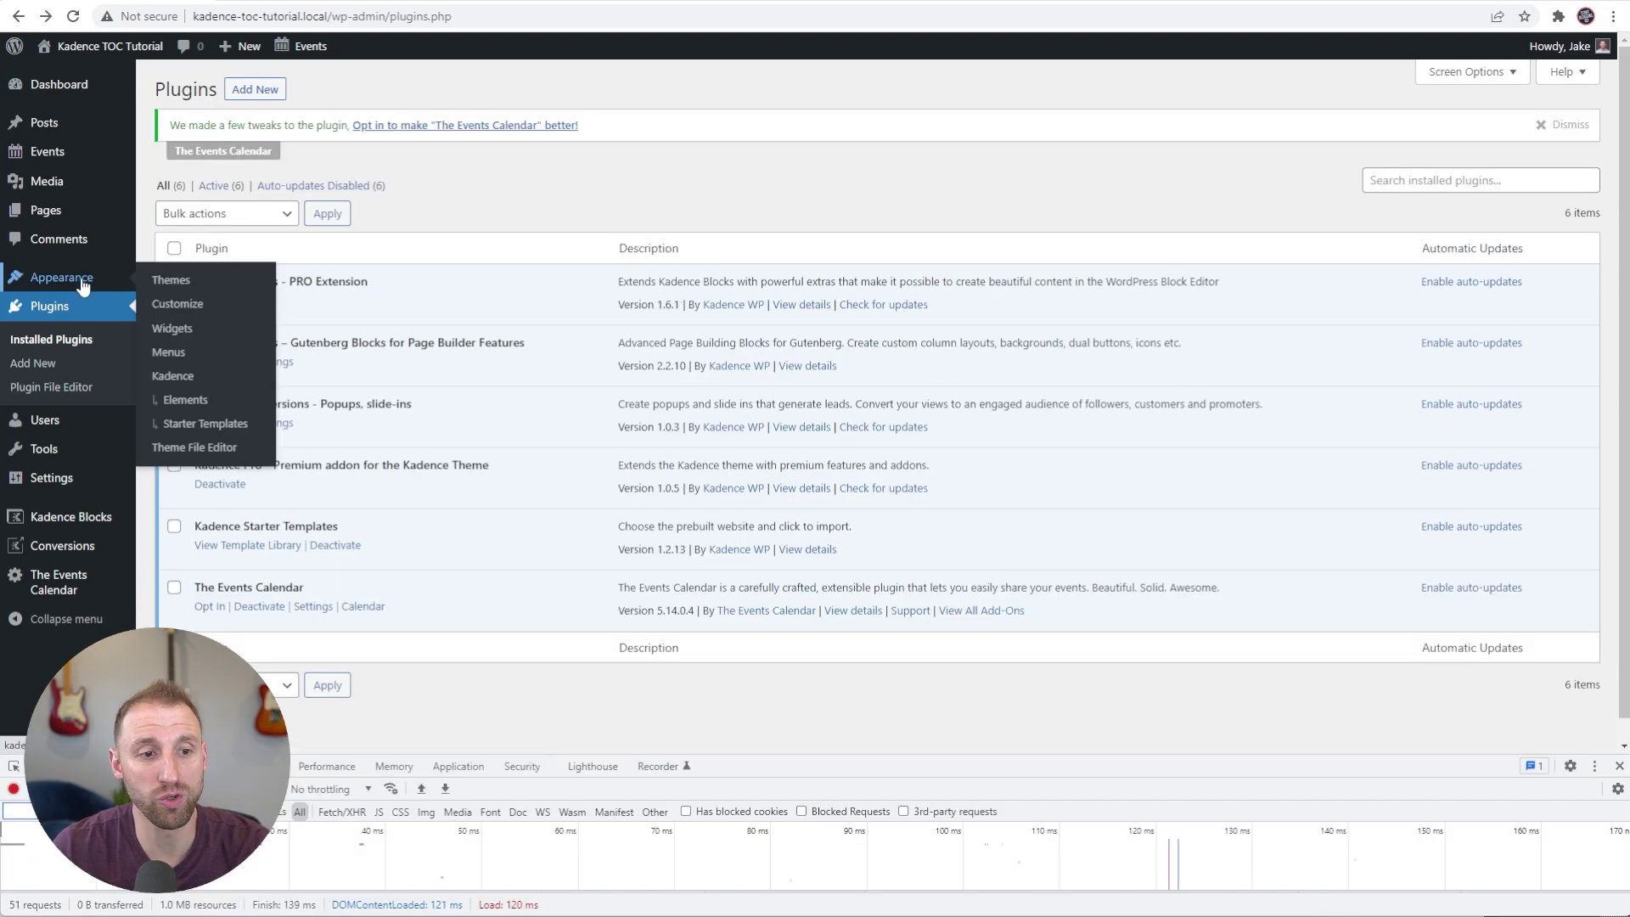
click(202, 374)
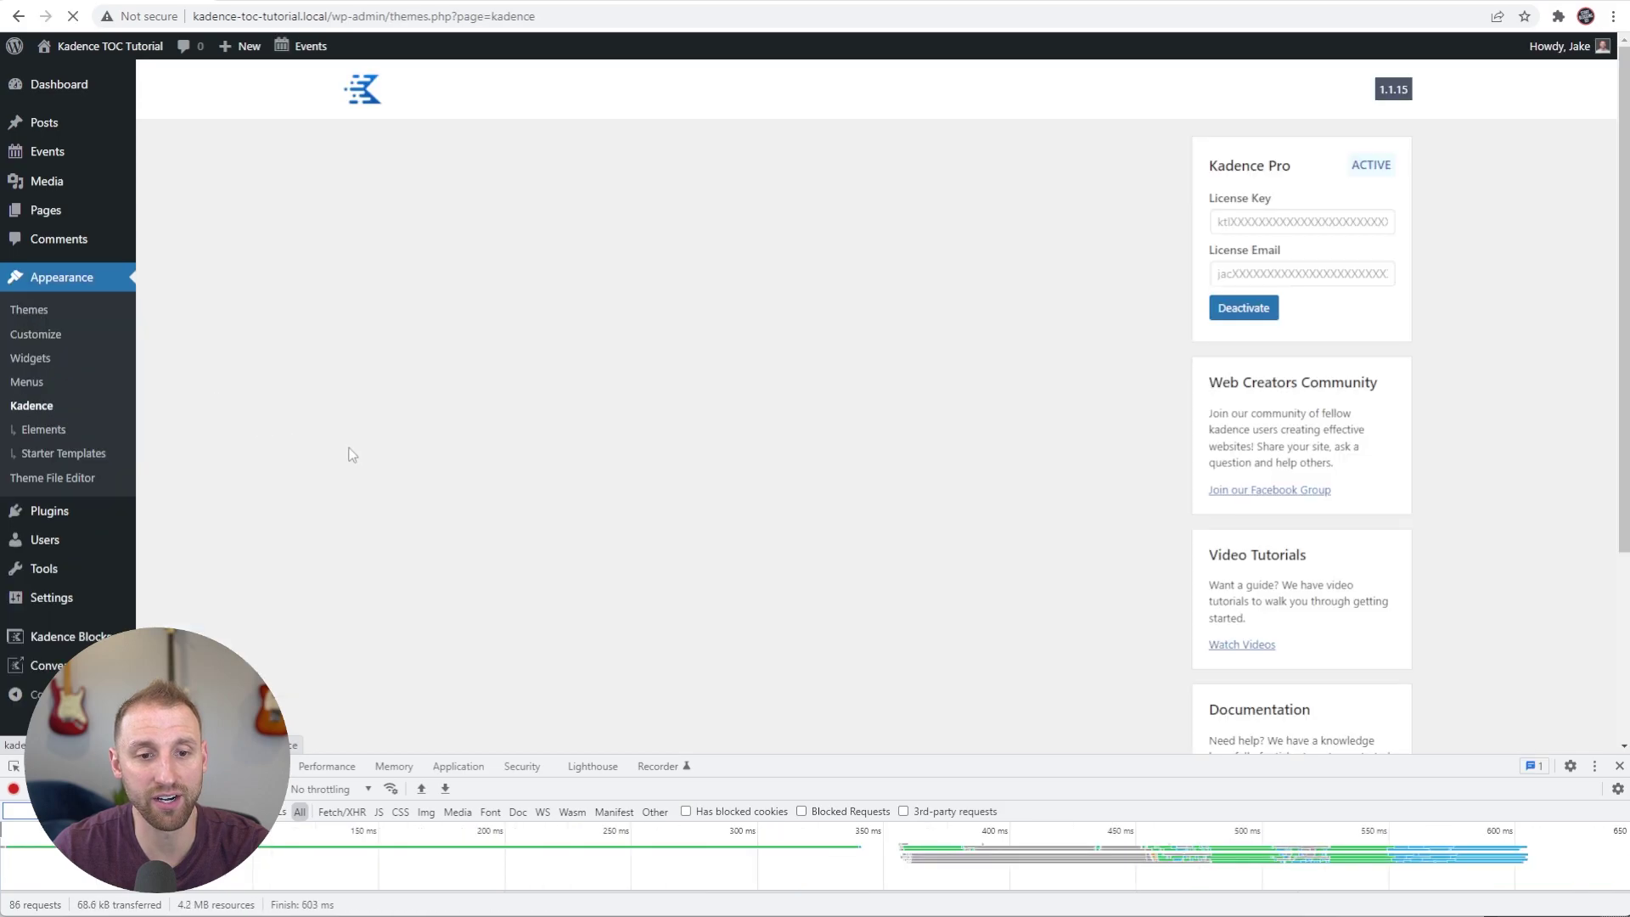
scroll(737, 503, down, 2)
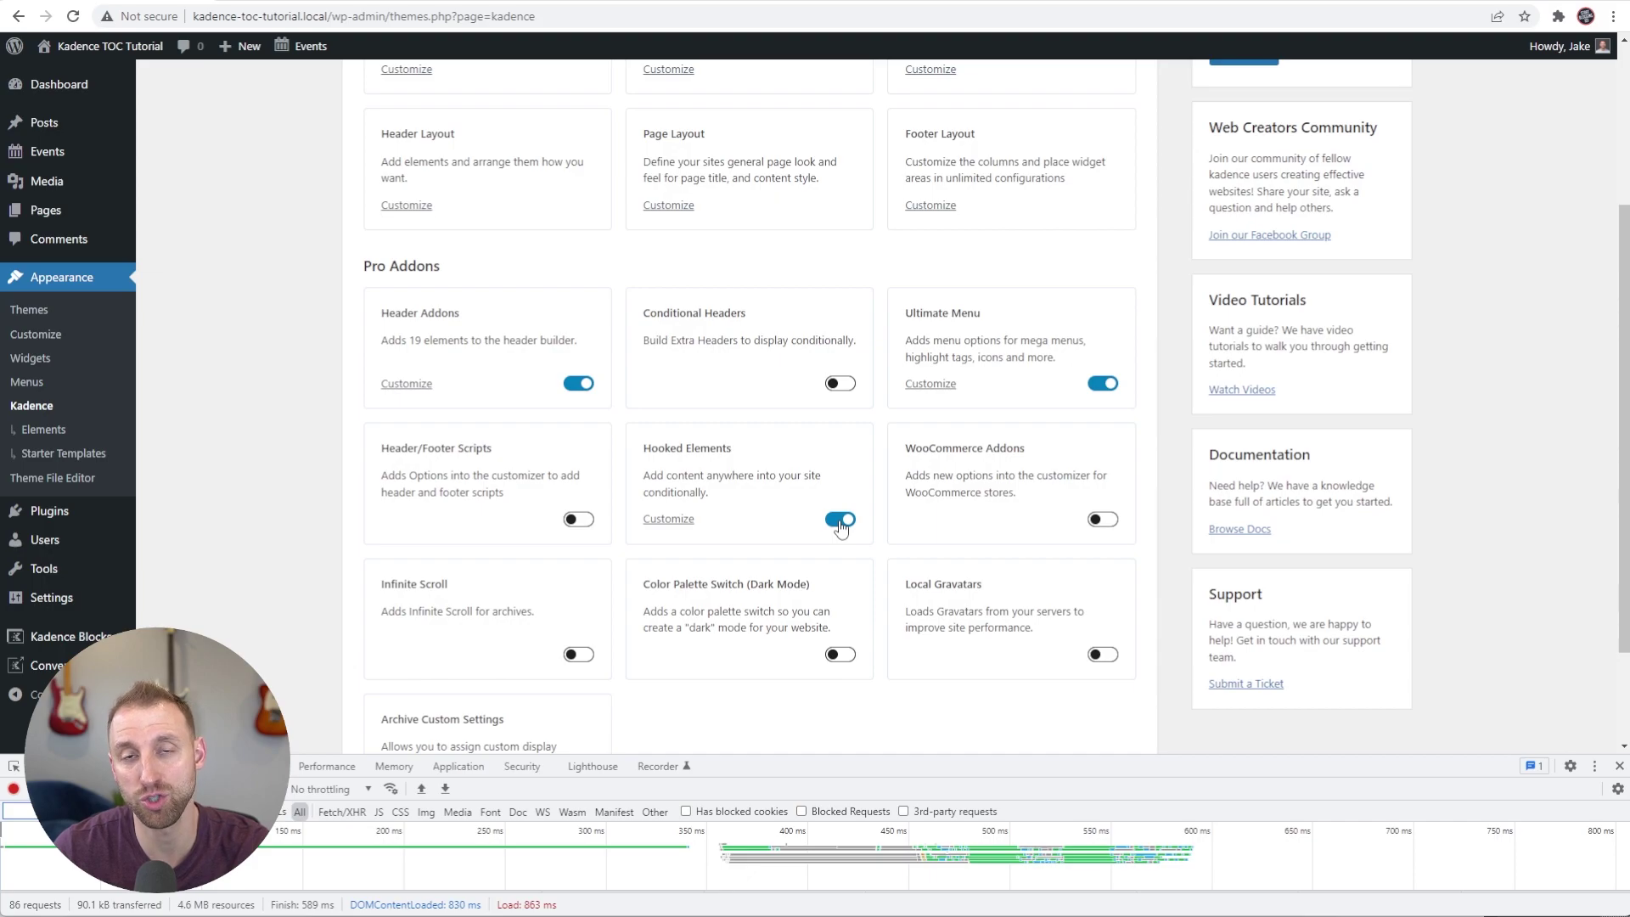
key(F12)
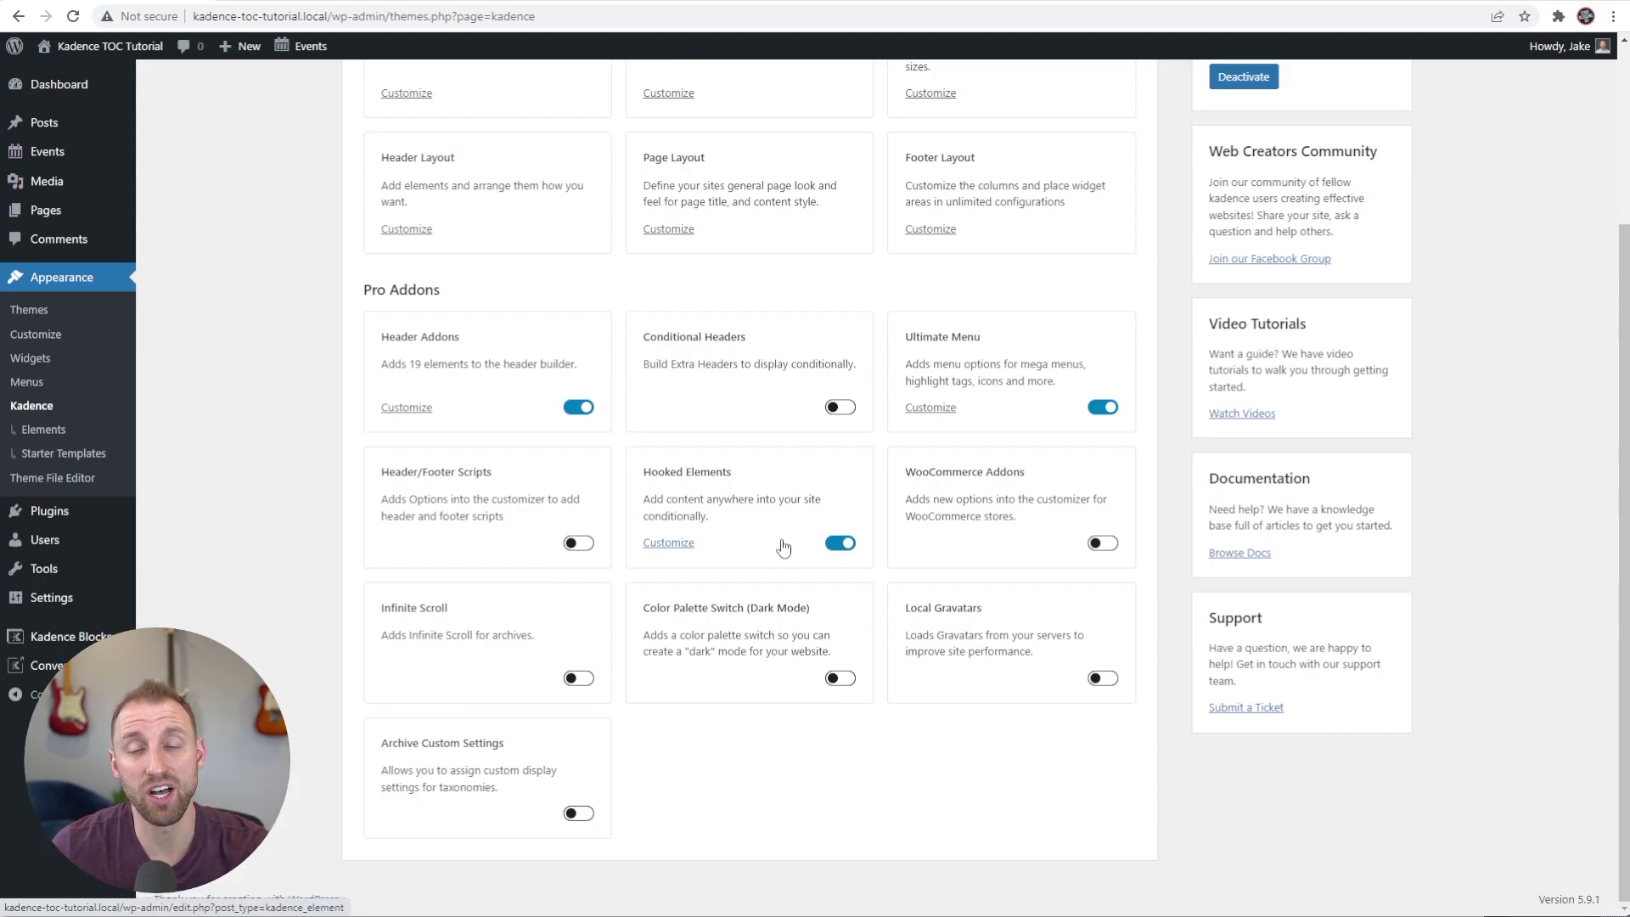
- Add a new Kadence conversion item of the Slide-In type, starting from the blank template
mouse_move(43, 665)
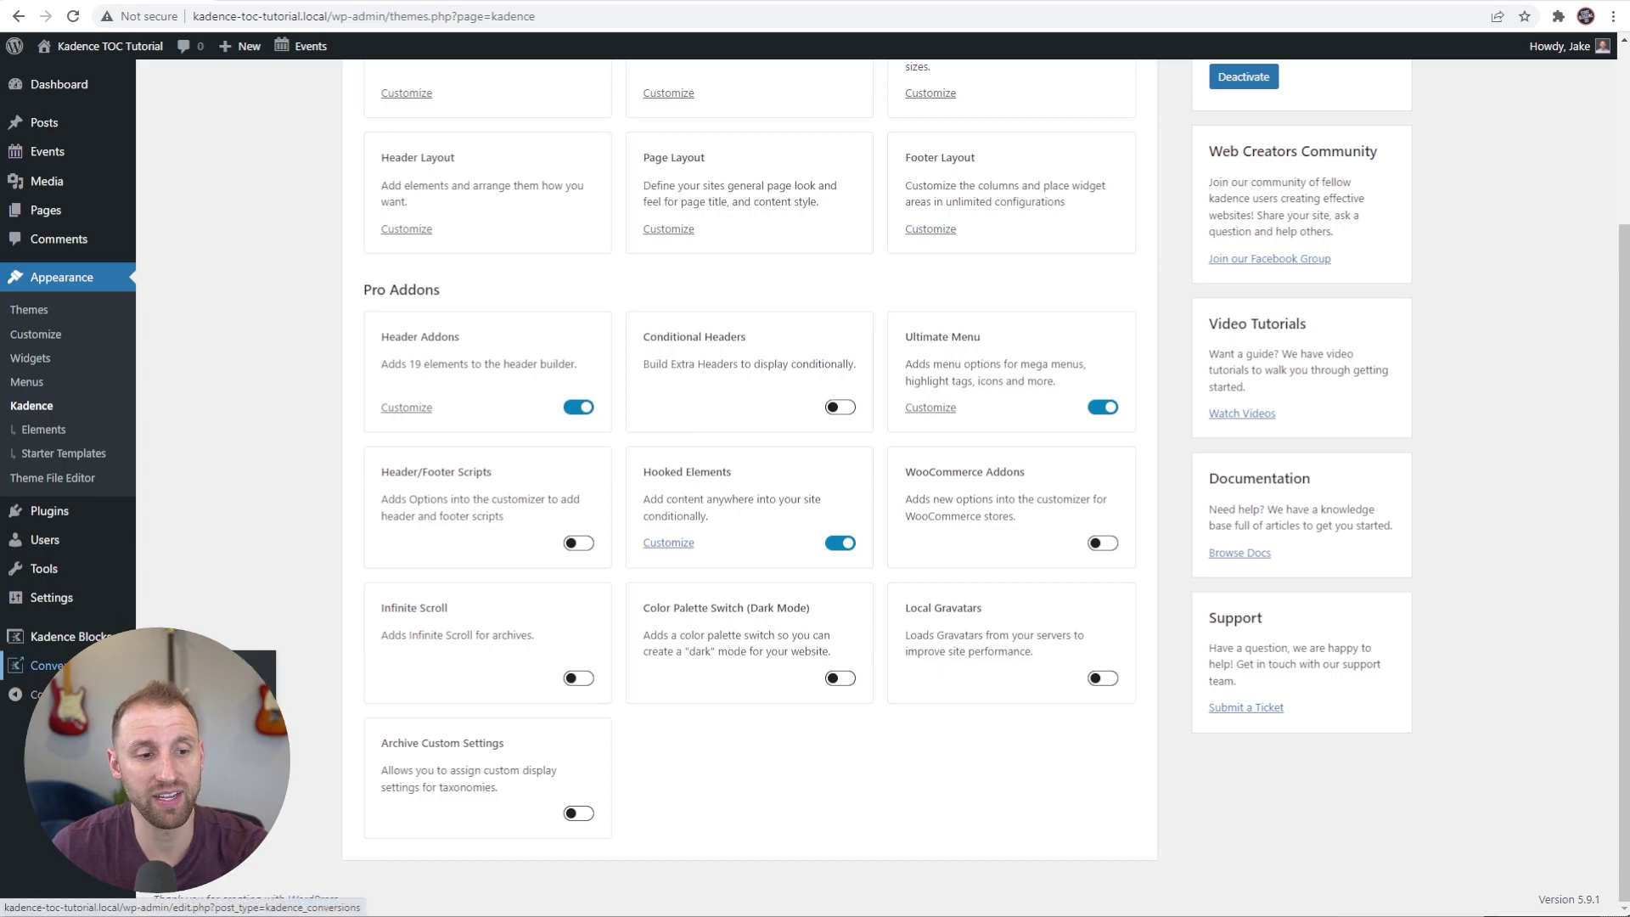
click(42, 665)
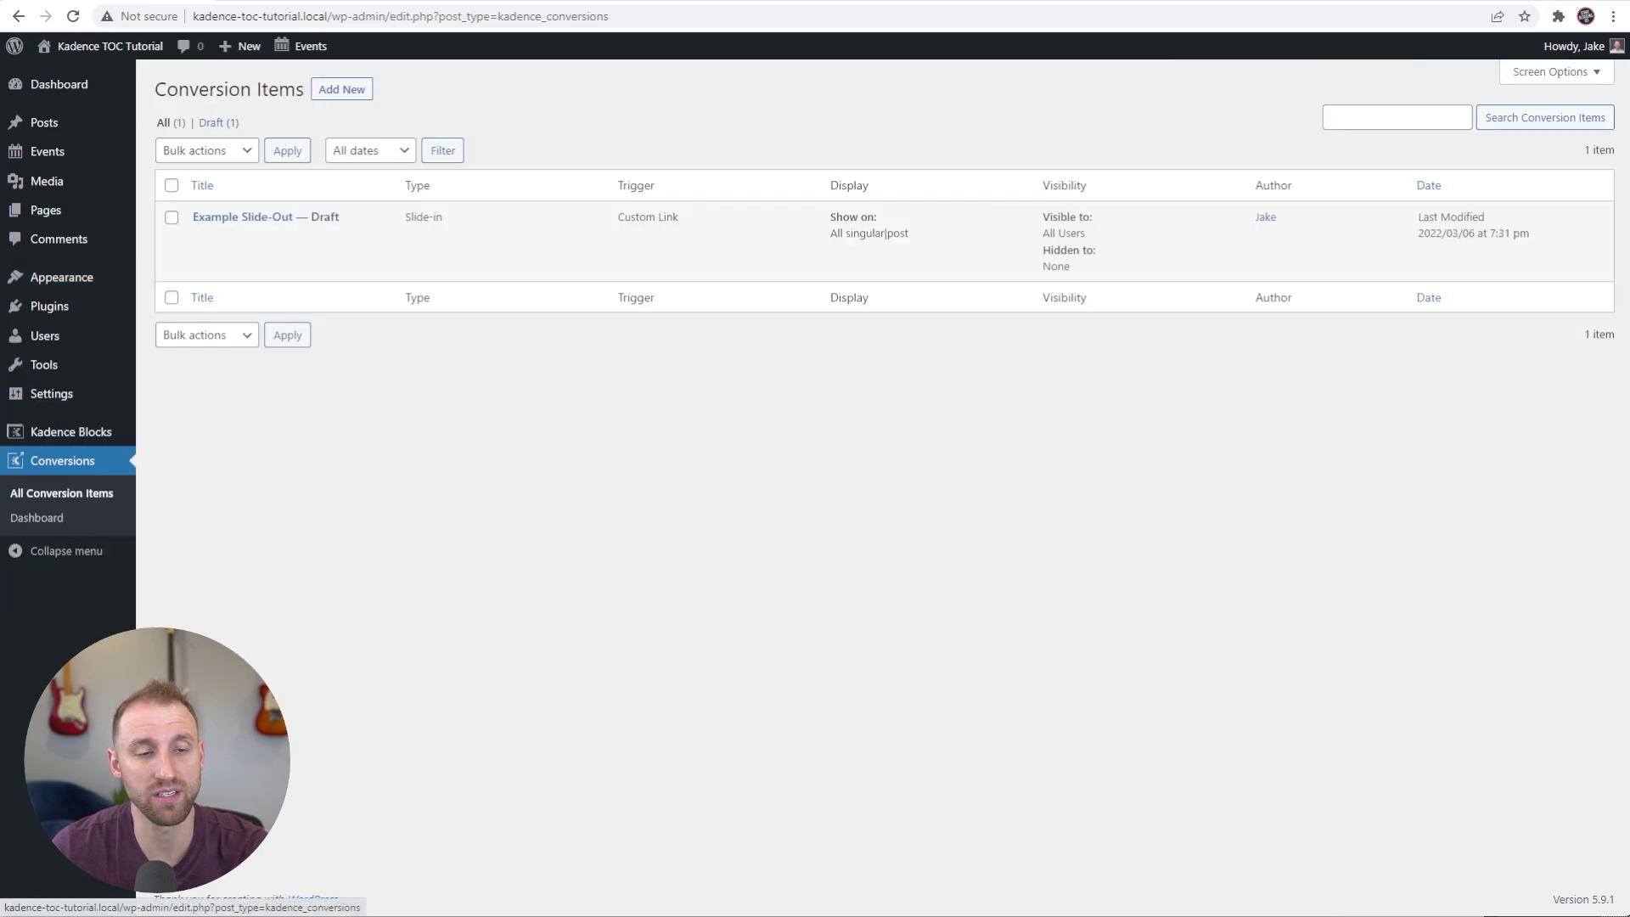
click(337, 90)
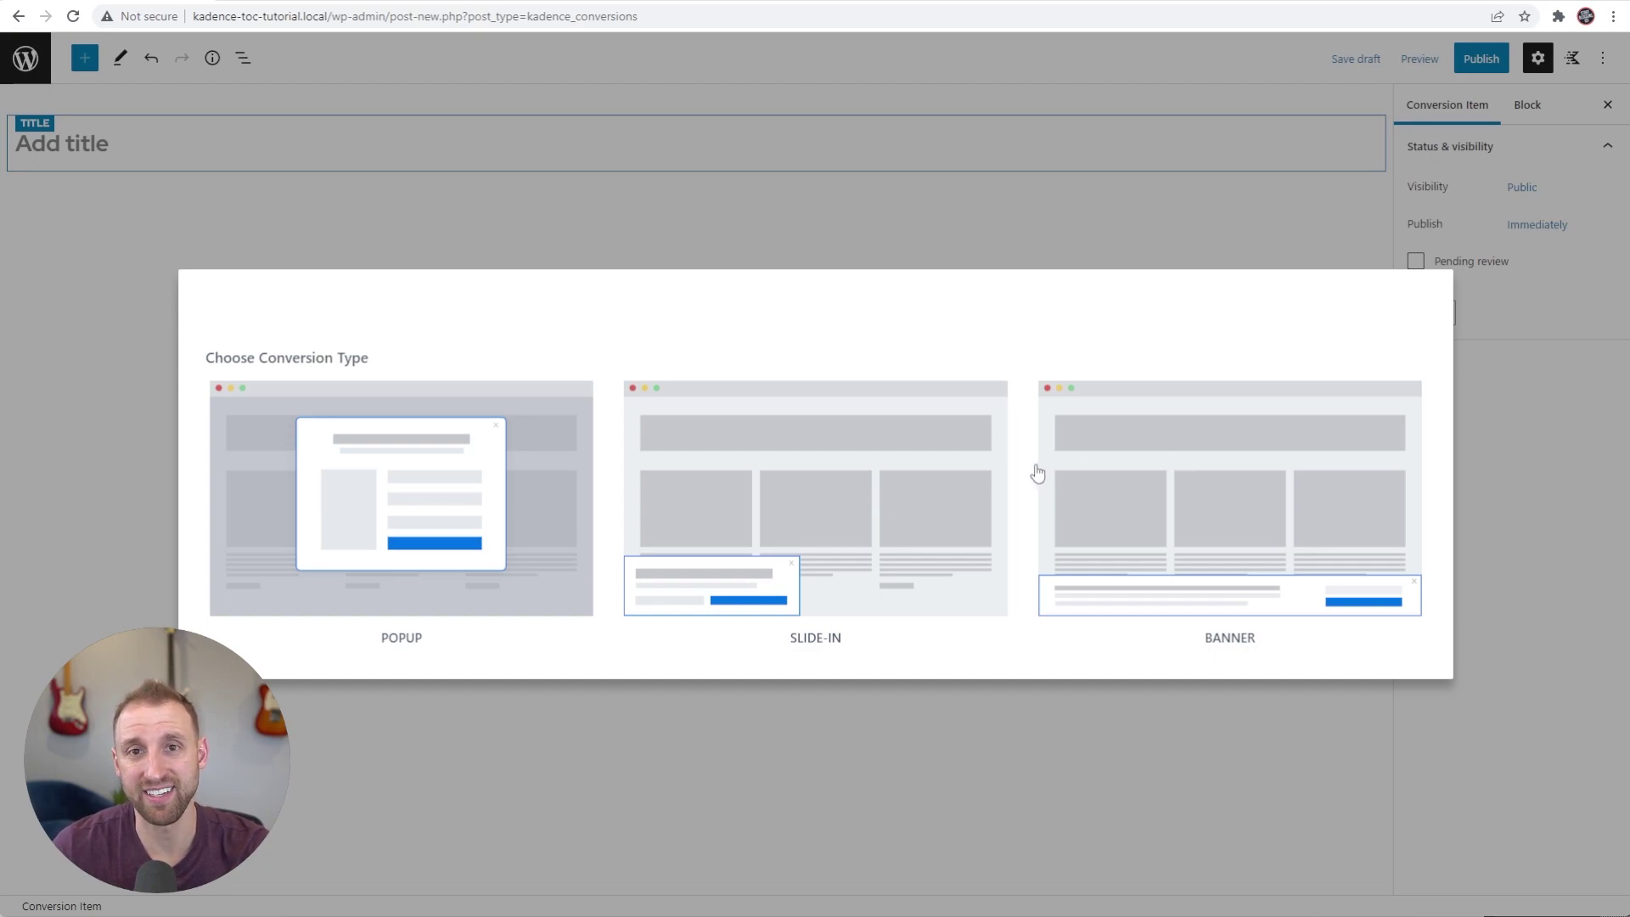
click(835, 508)
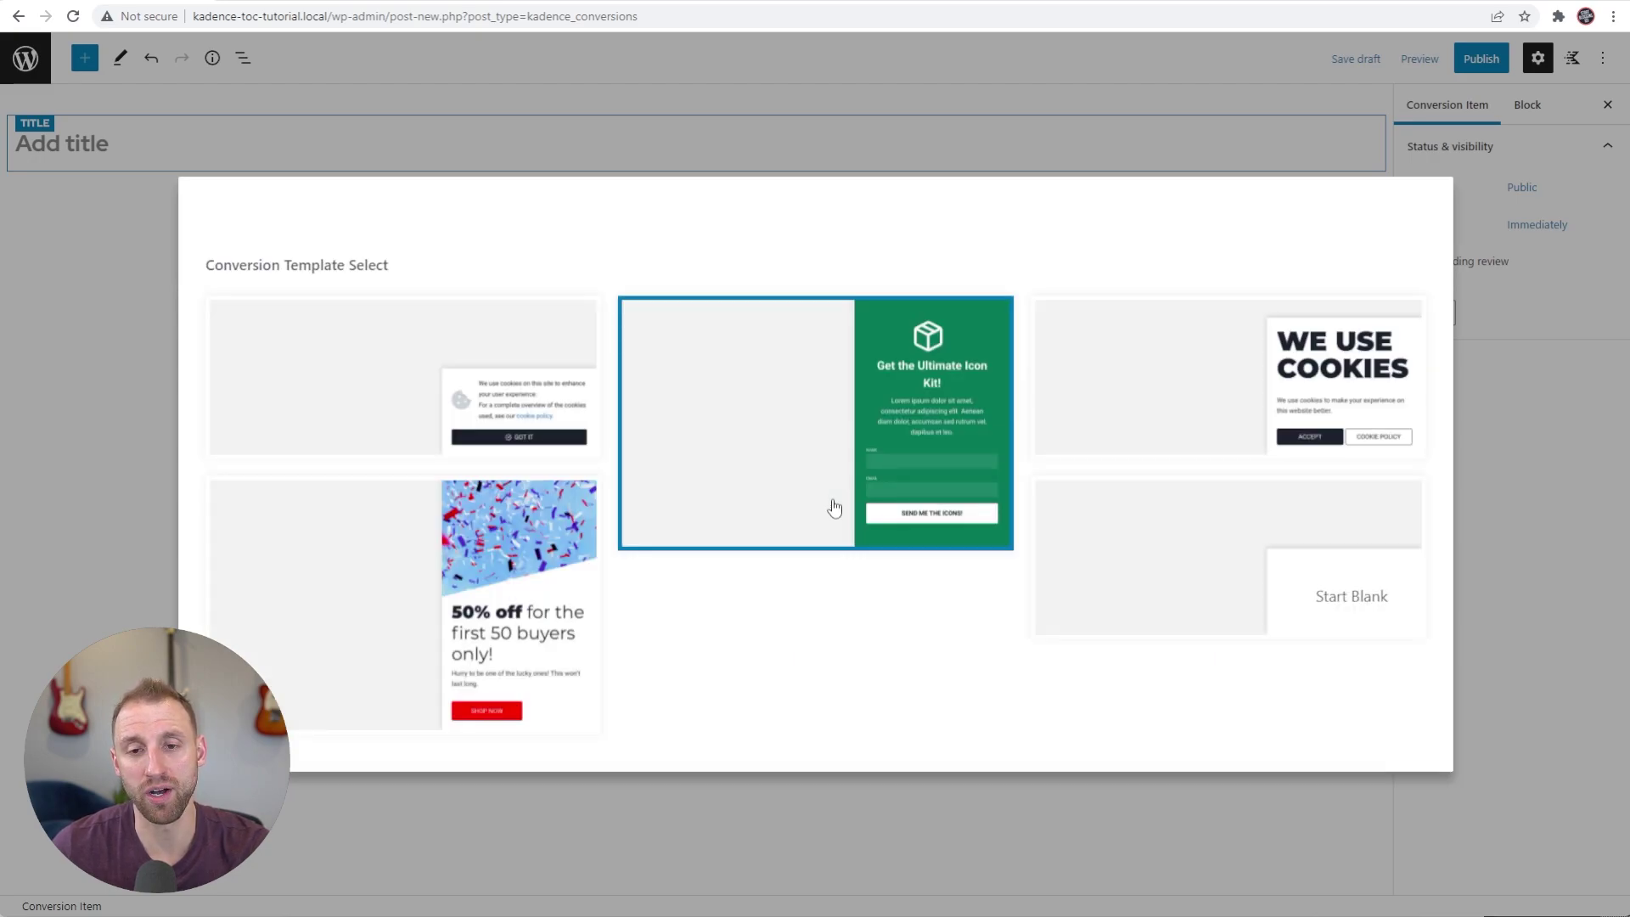
click(1225, 579)
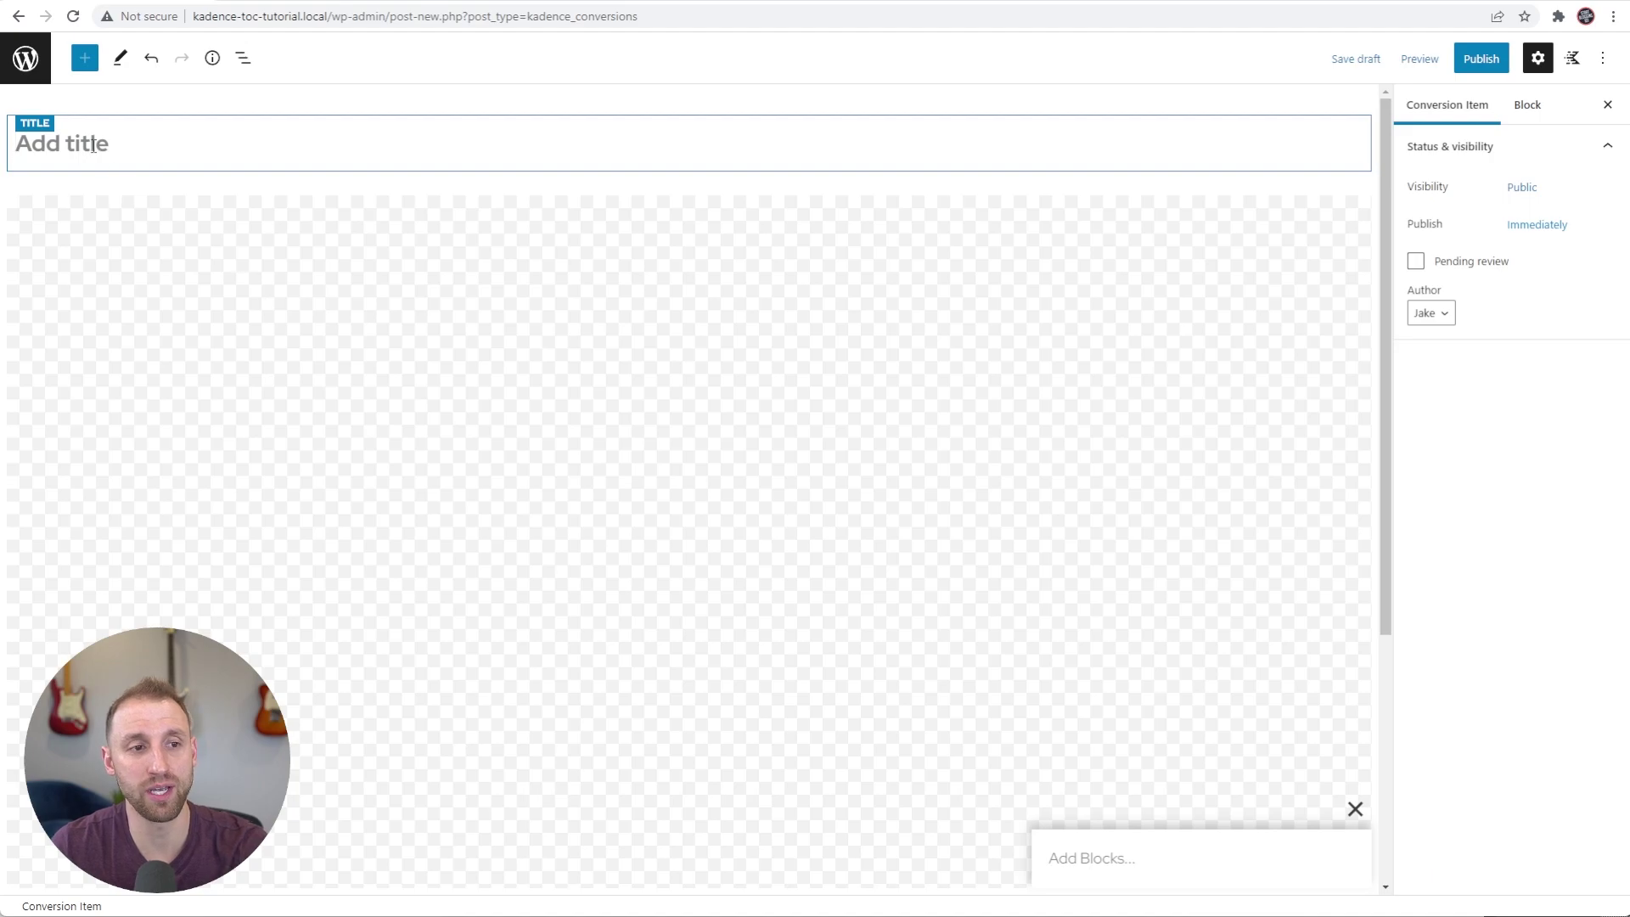
- Title the new conversion item "Table of Contents Slide-Out"
text(Ta)
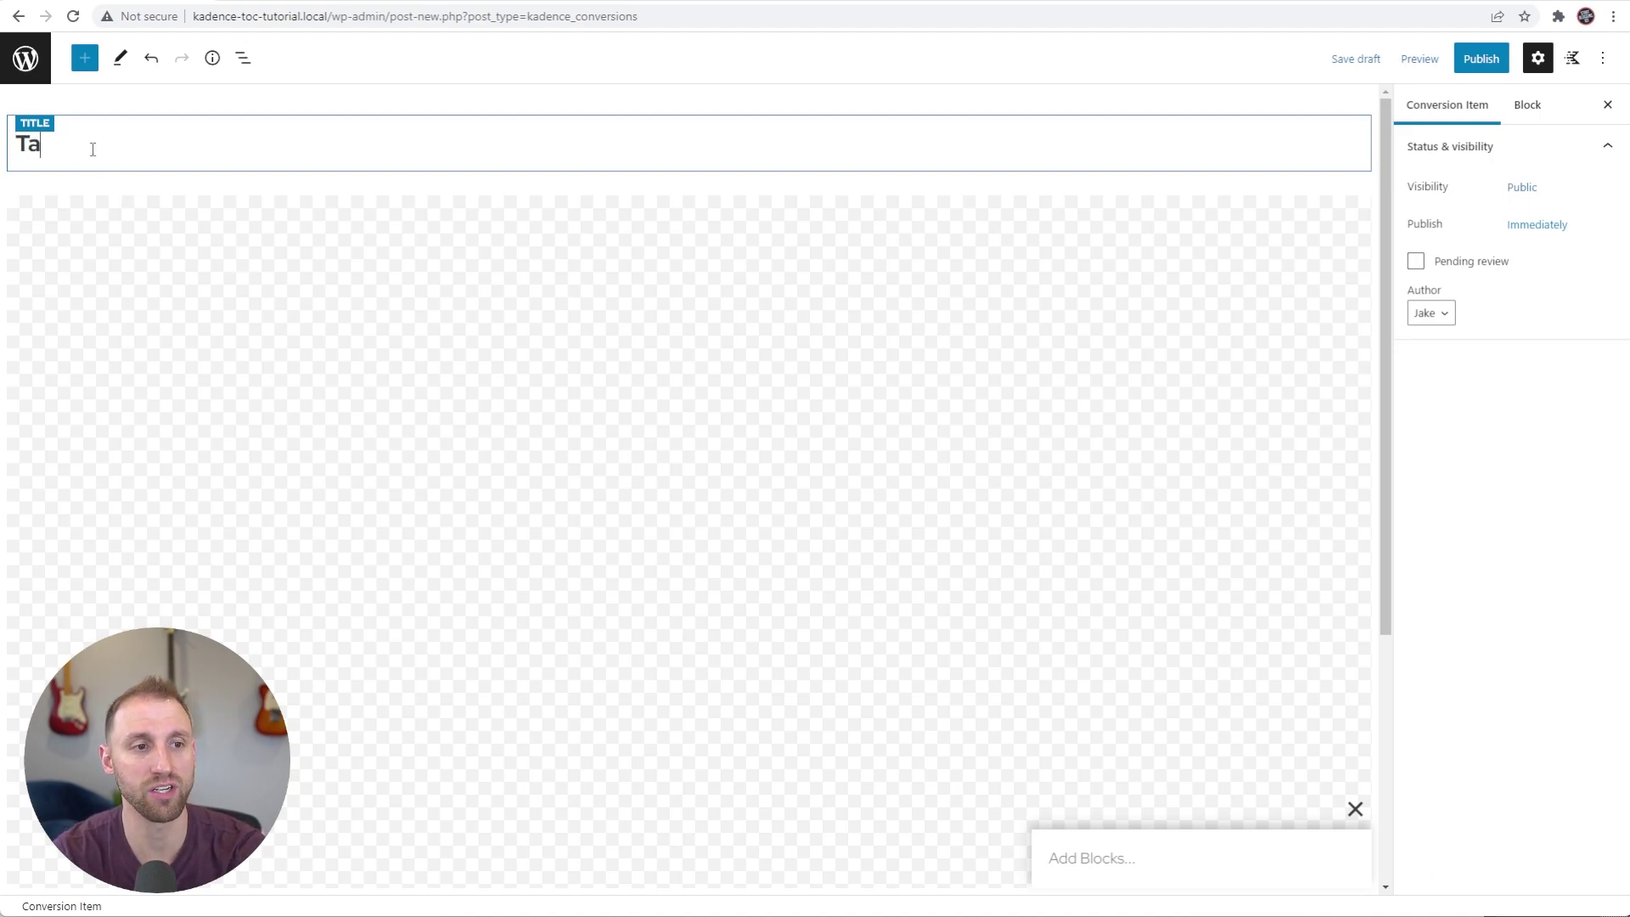
text(ble of Contents )
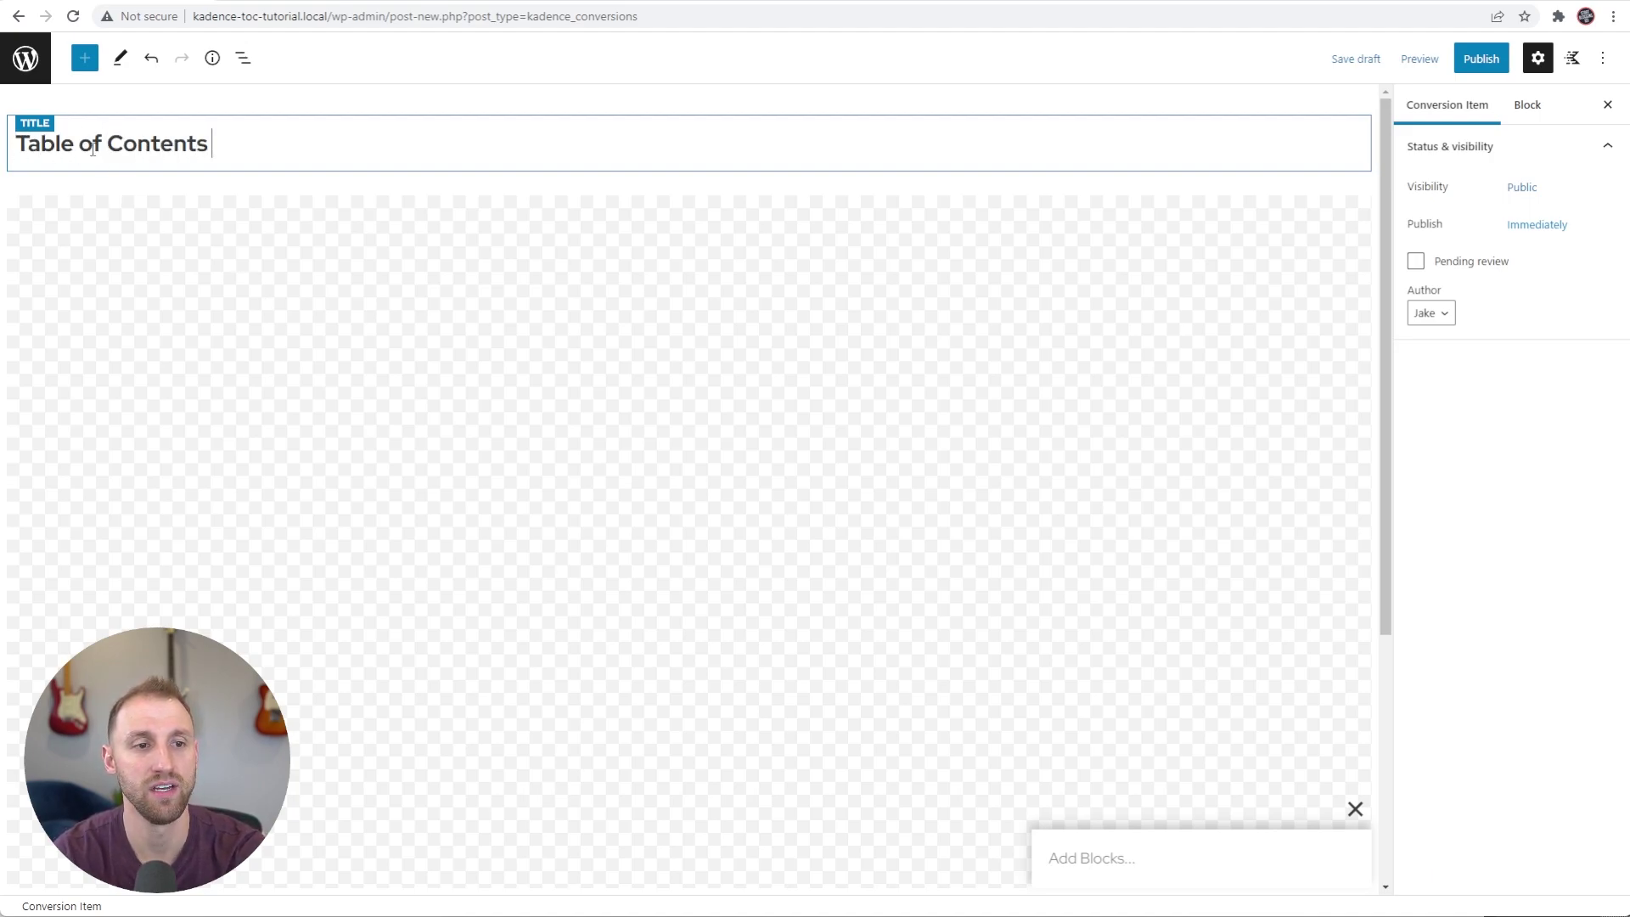
text(Slide-Out)
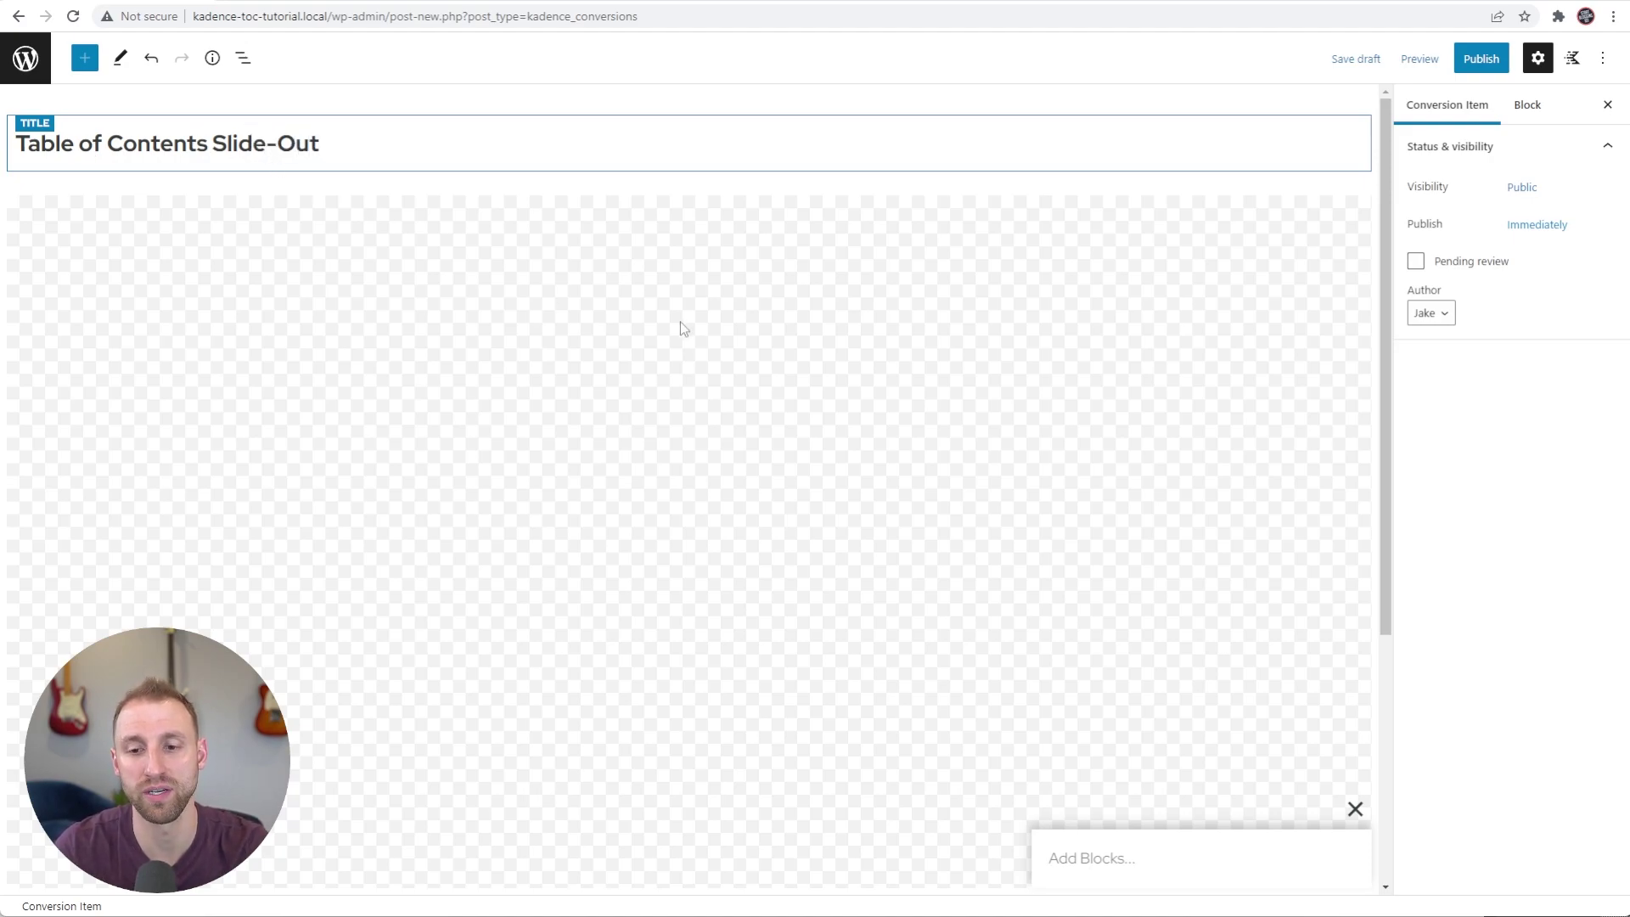
- Insert a Table of Contents block into the empty slide-in container
click(1088, 864)
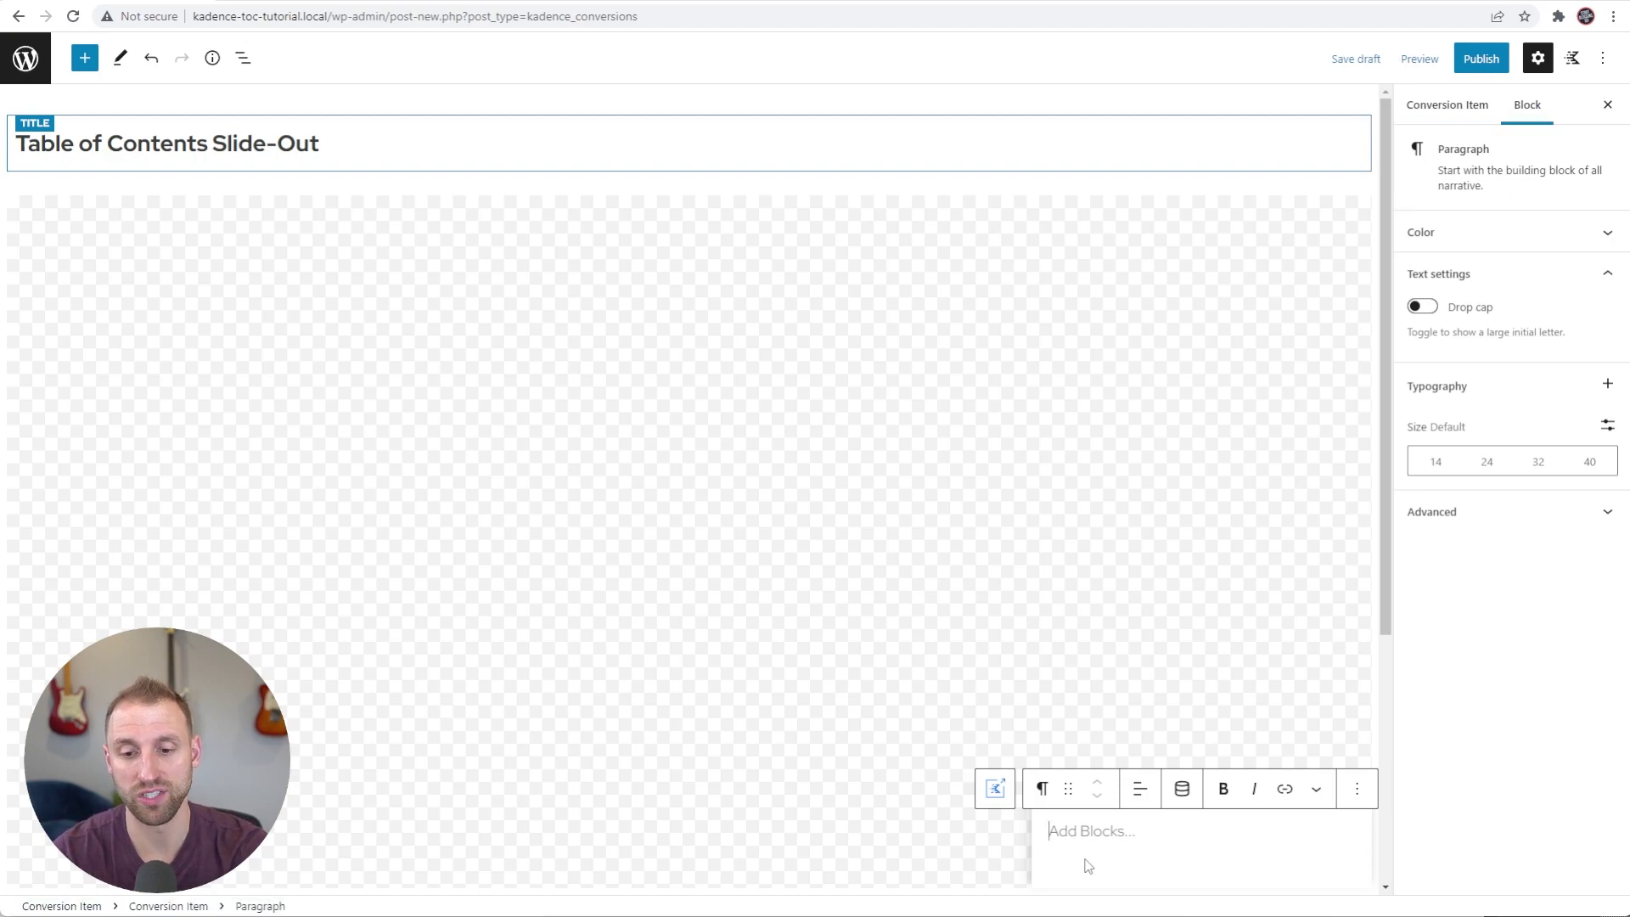
text(/table)
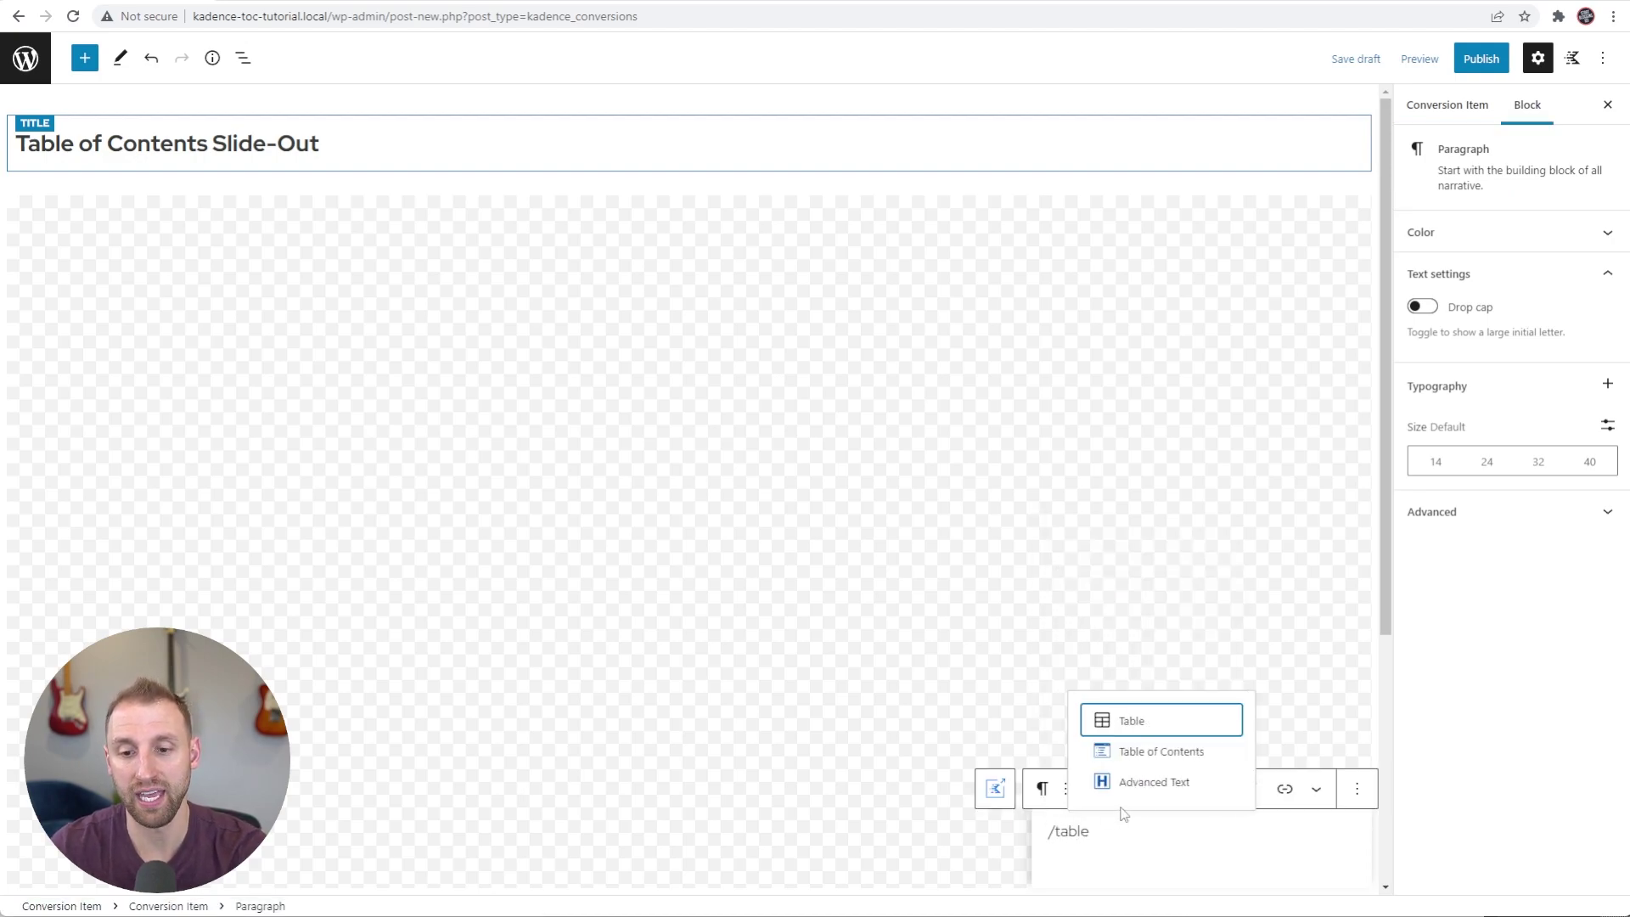
click(1151, 753)
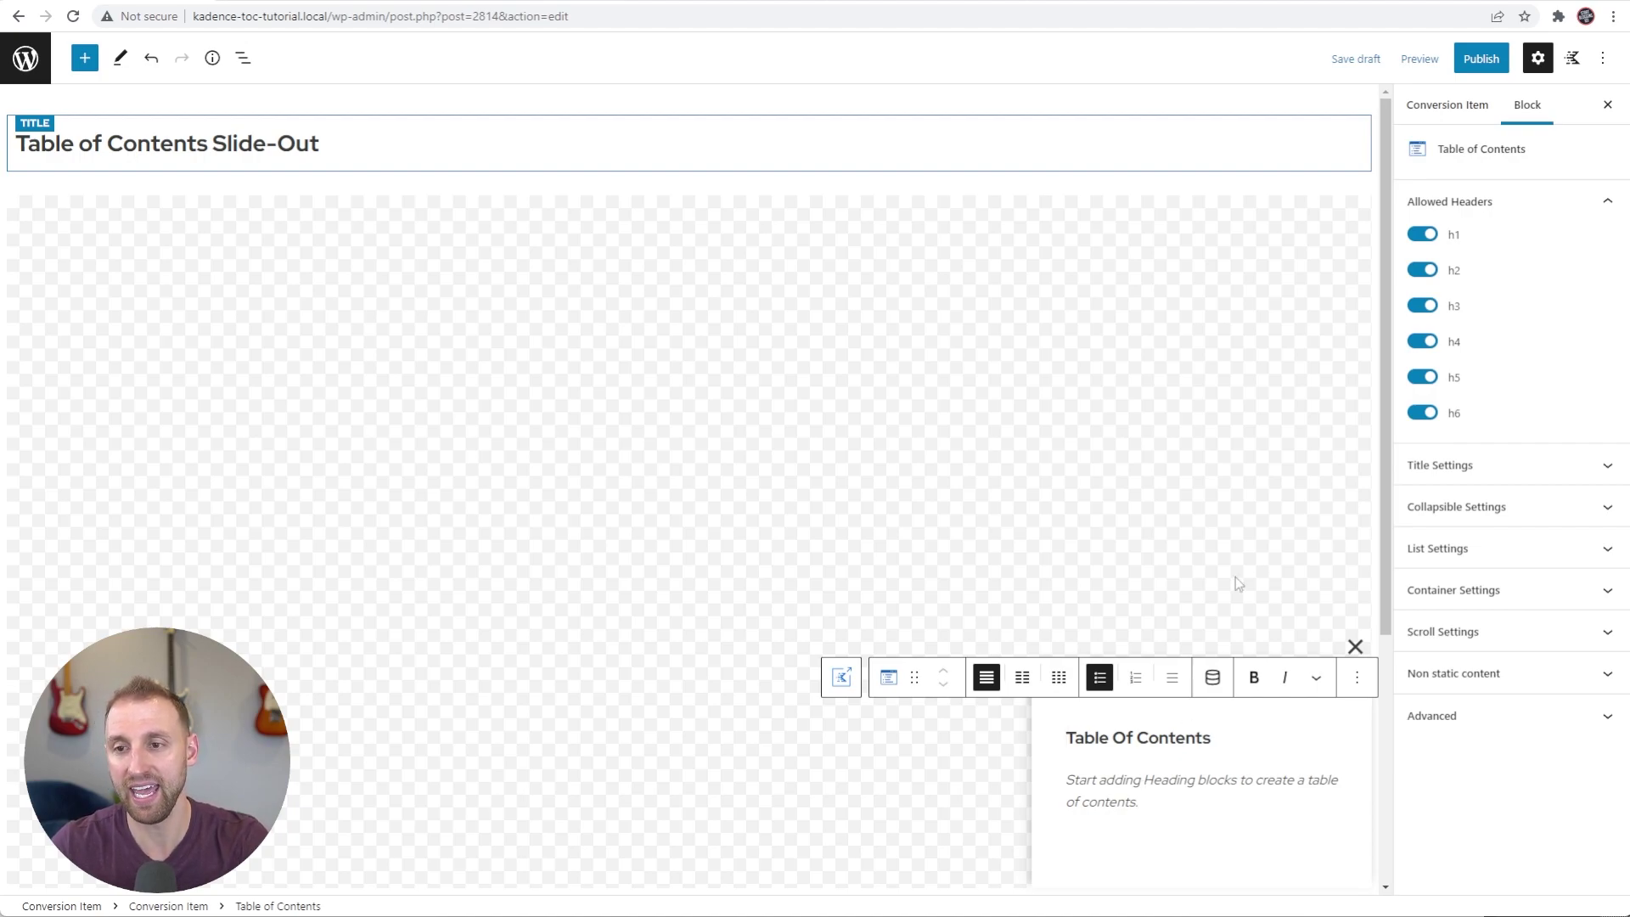
- Exclude the h1, h4, h5 and h6 headings from the Table of Contents block's allowed headers
click(1424, 239)
click(1426, 343)
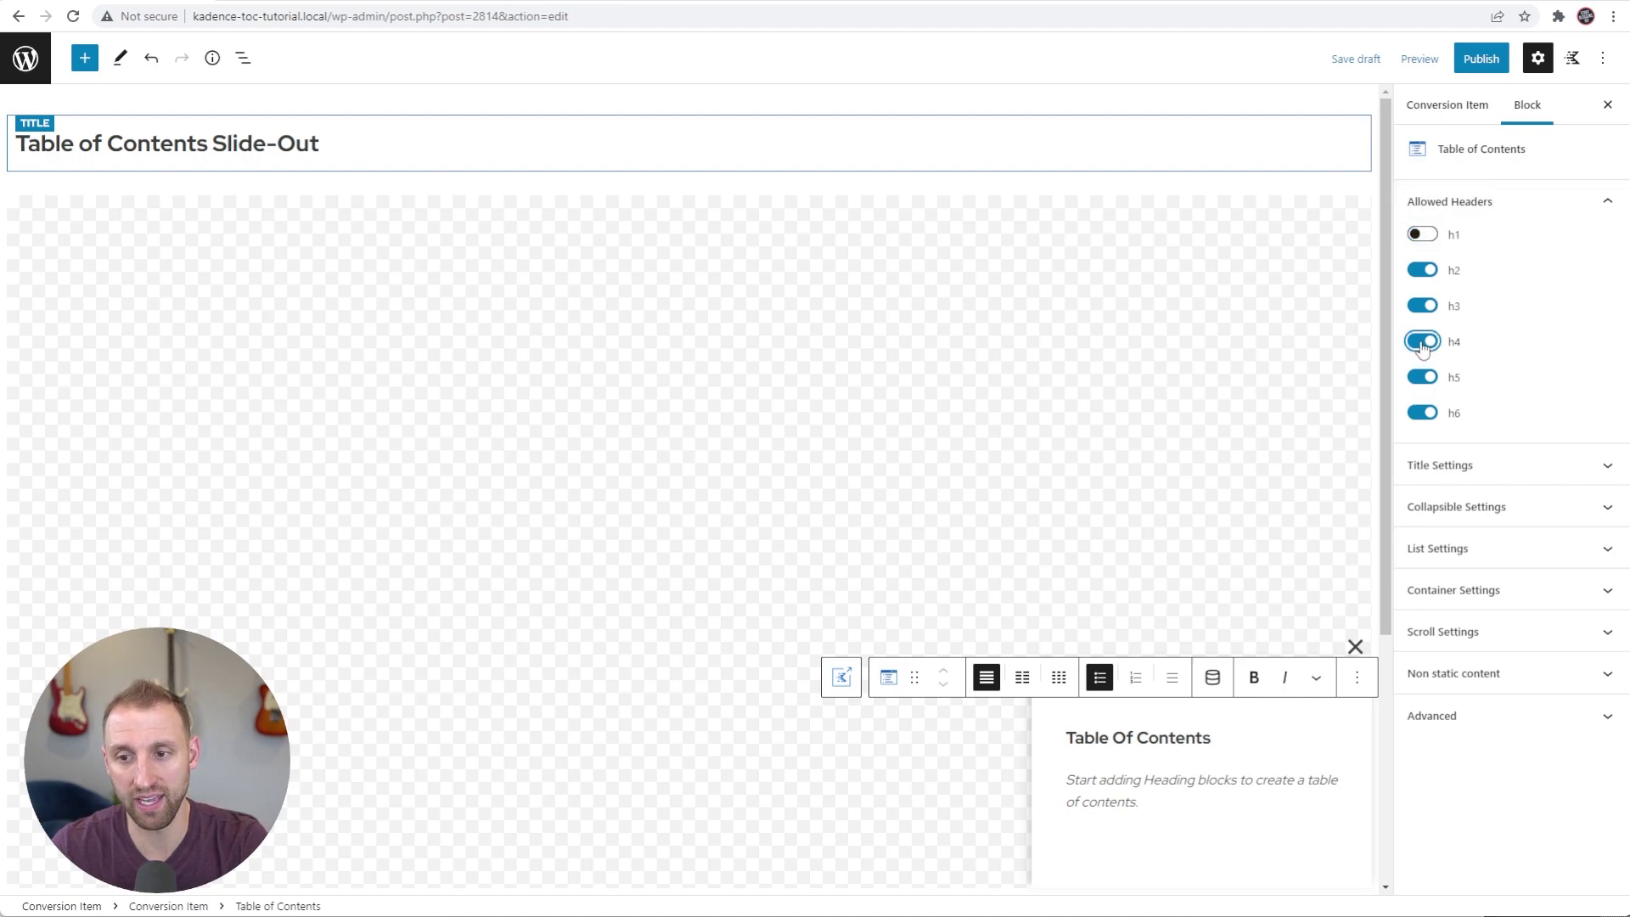
click(1427, 379)
click(1432, 415)
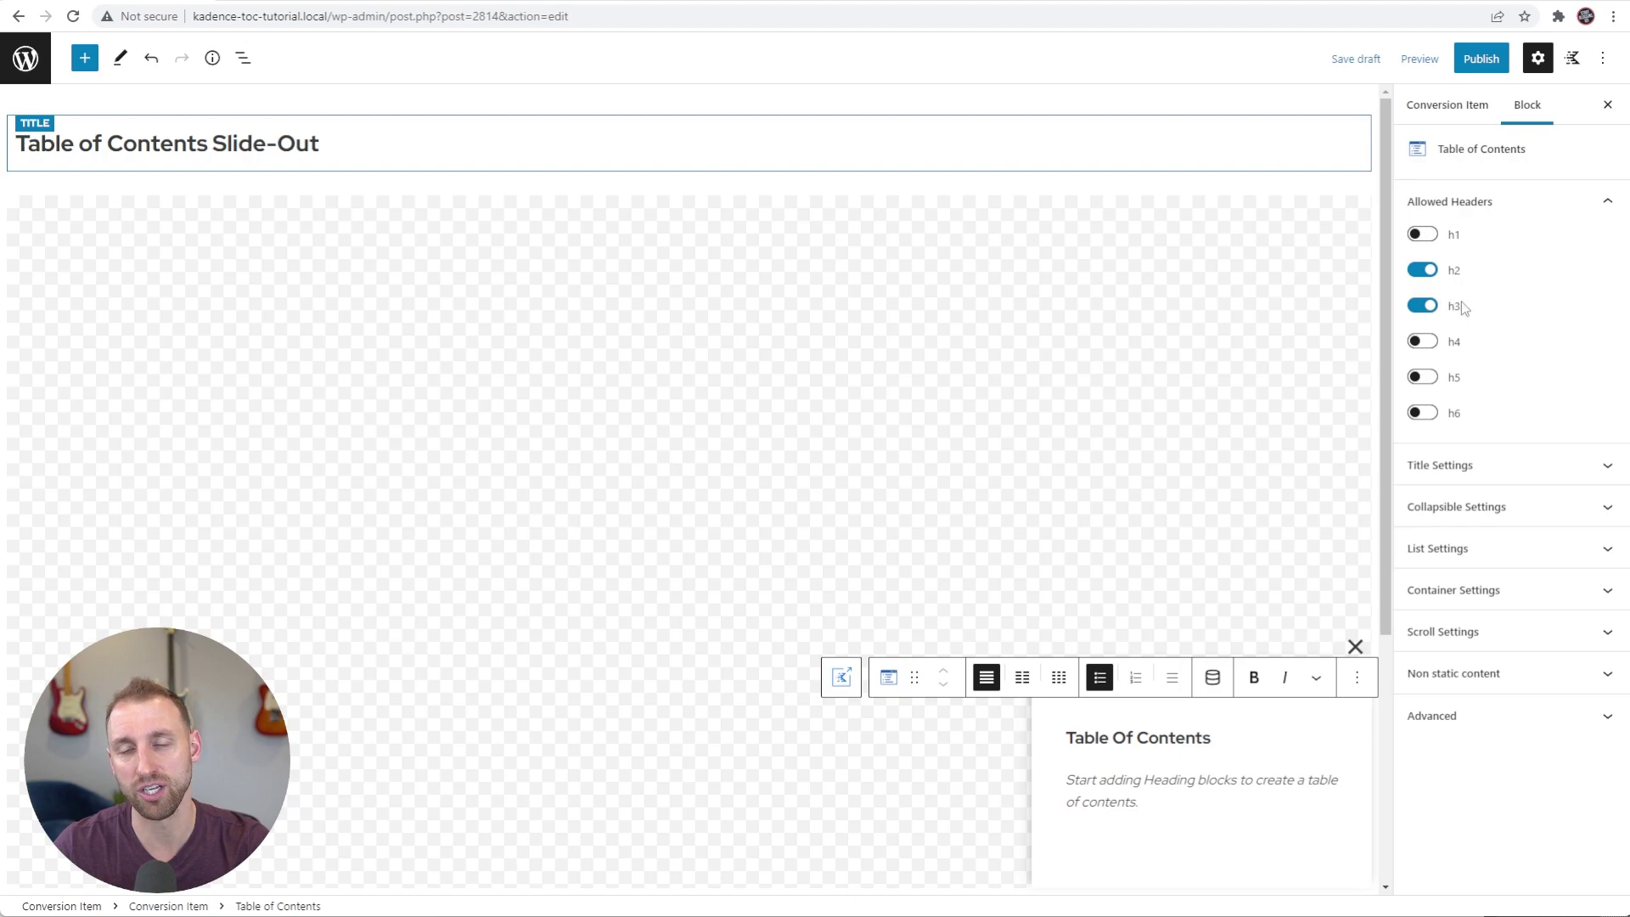
- Look over the title settings and collapsible settings of the Table of Contents block
click(1496, 465)
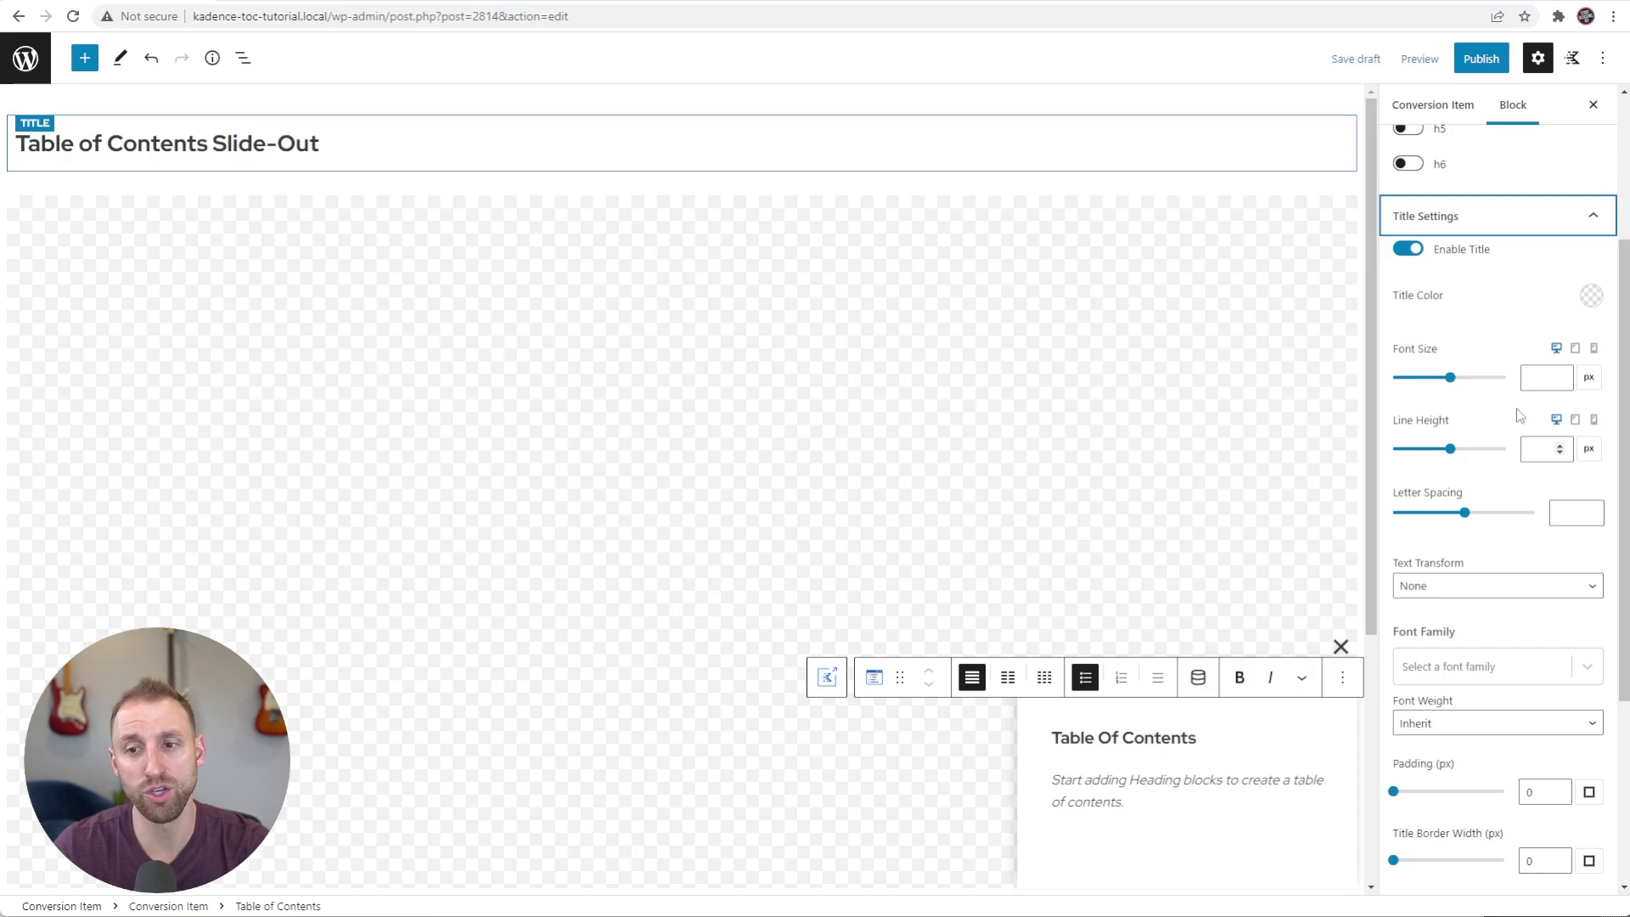
click(1503, 217)
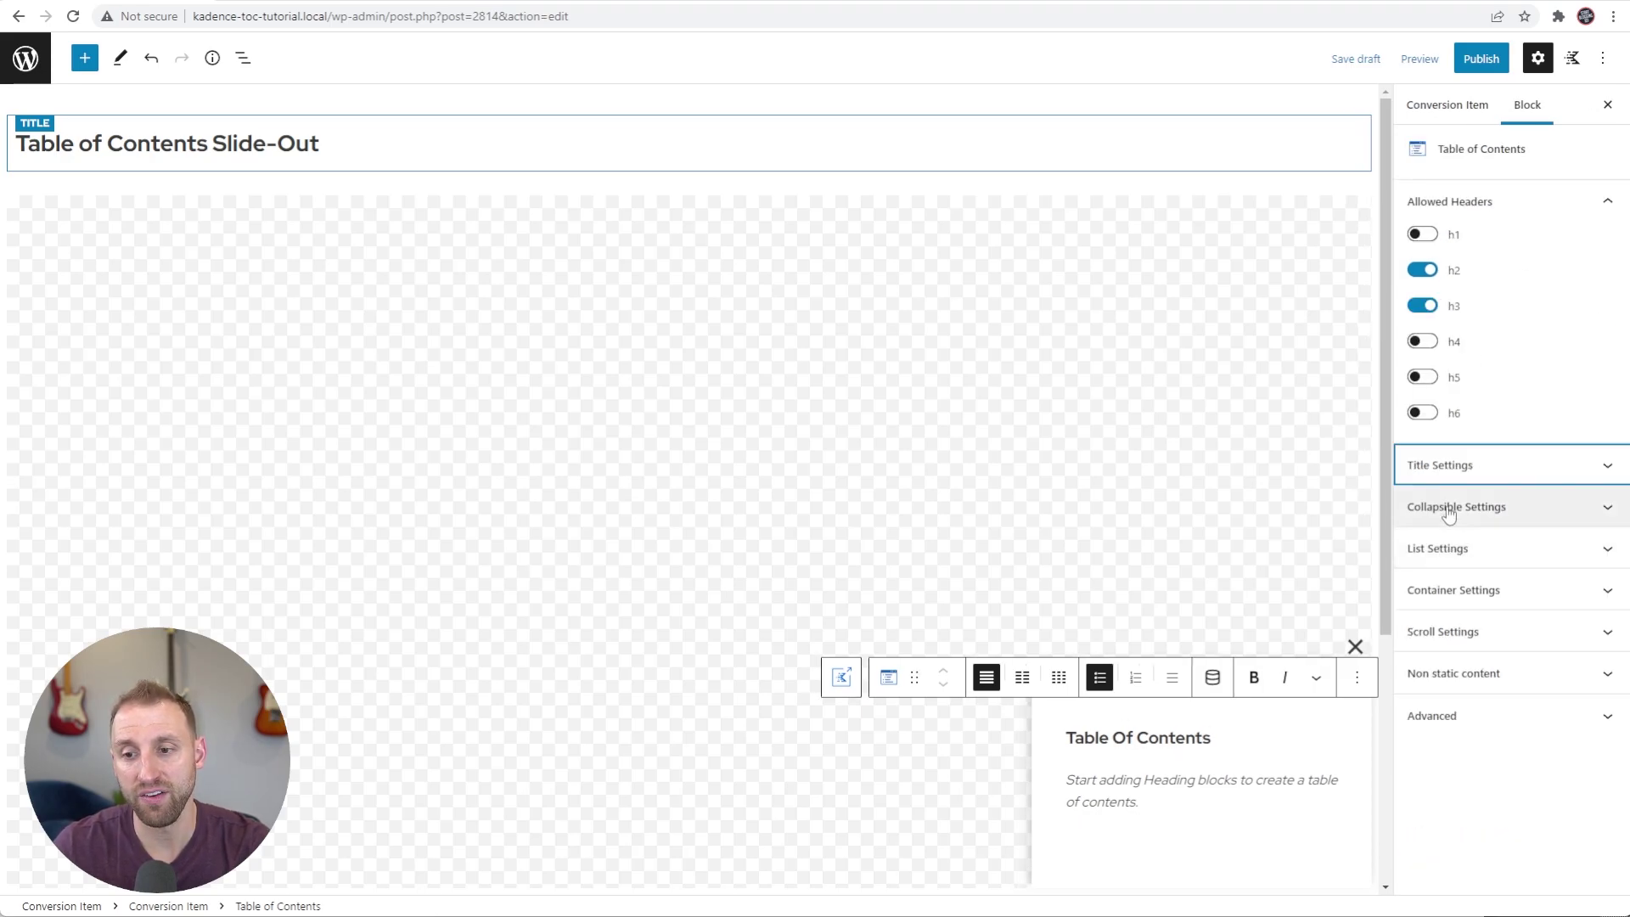
click(1466, 513)
scroll(1573, 560, down, 1)
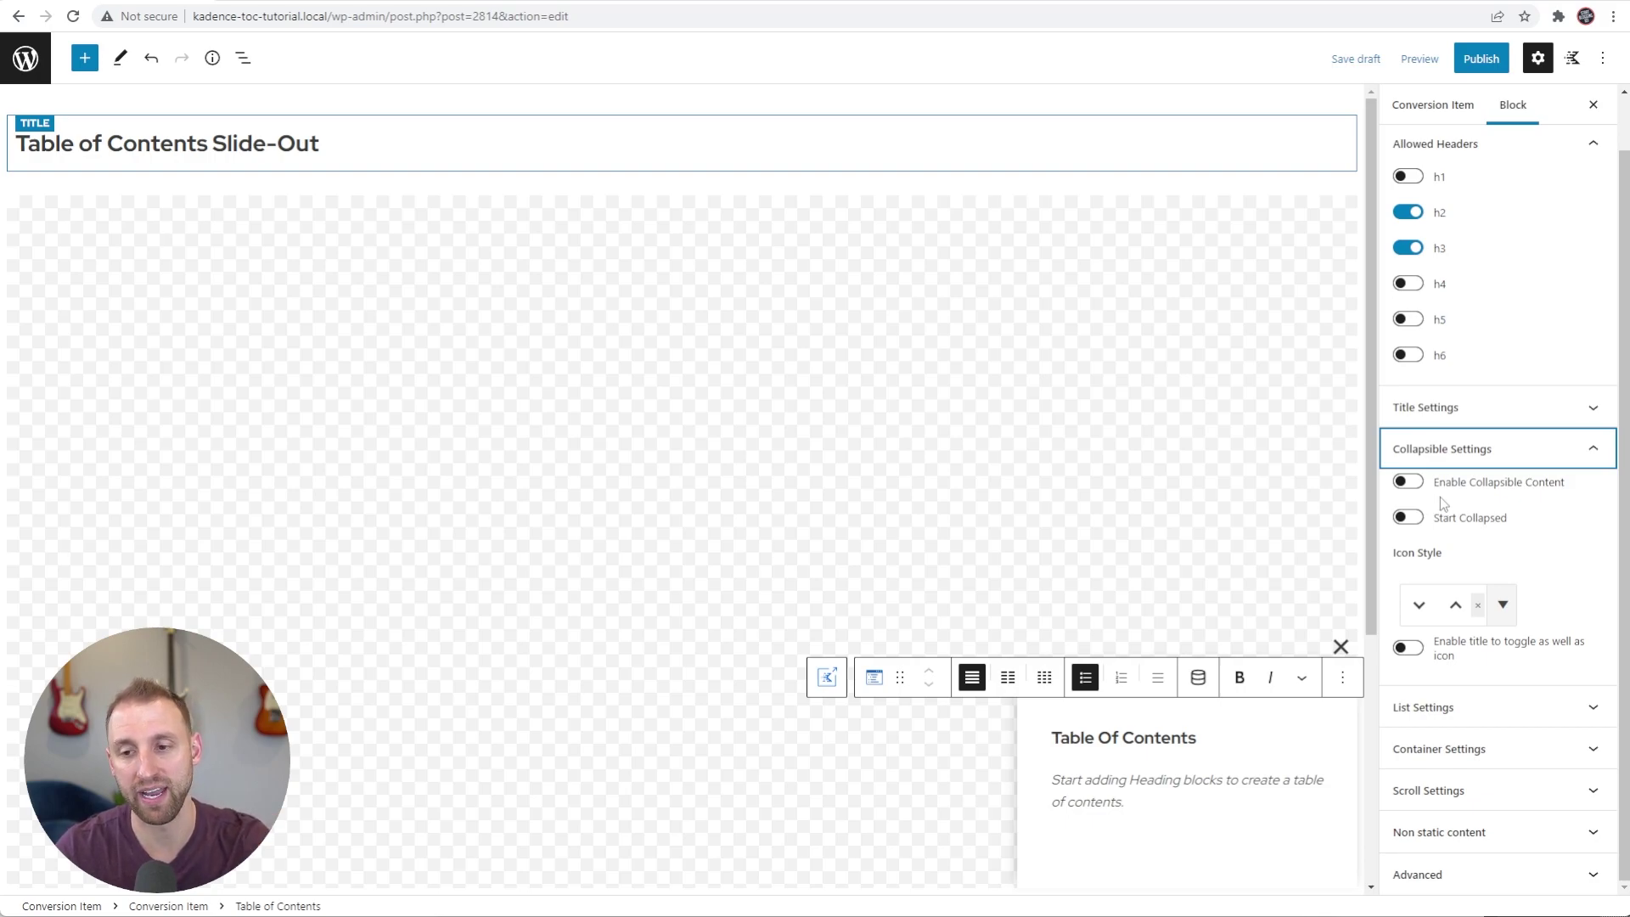
- Enable smooth scroll to ID in the Table of Contents block's scroll settings
click(1469, 452)
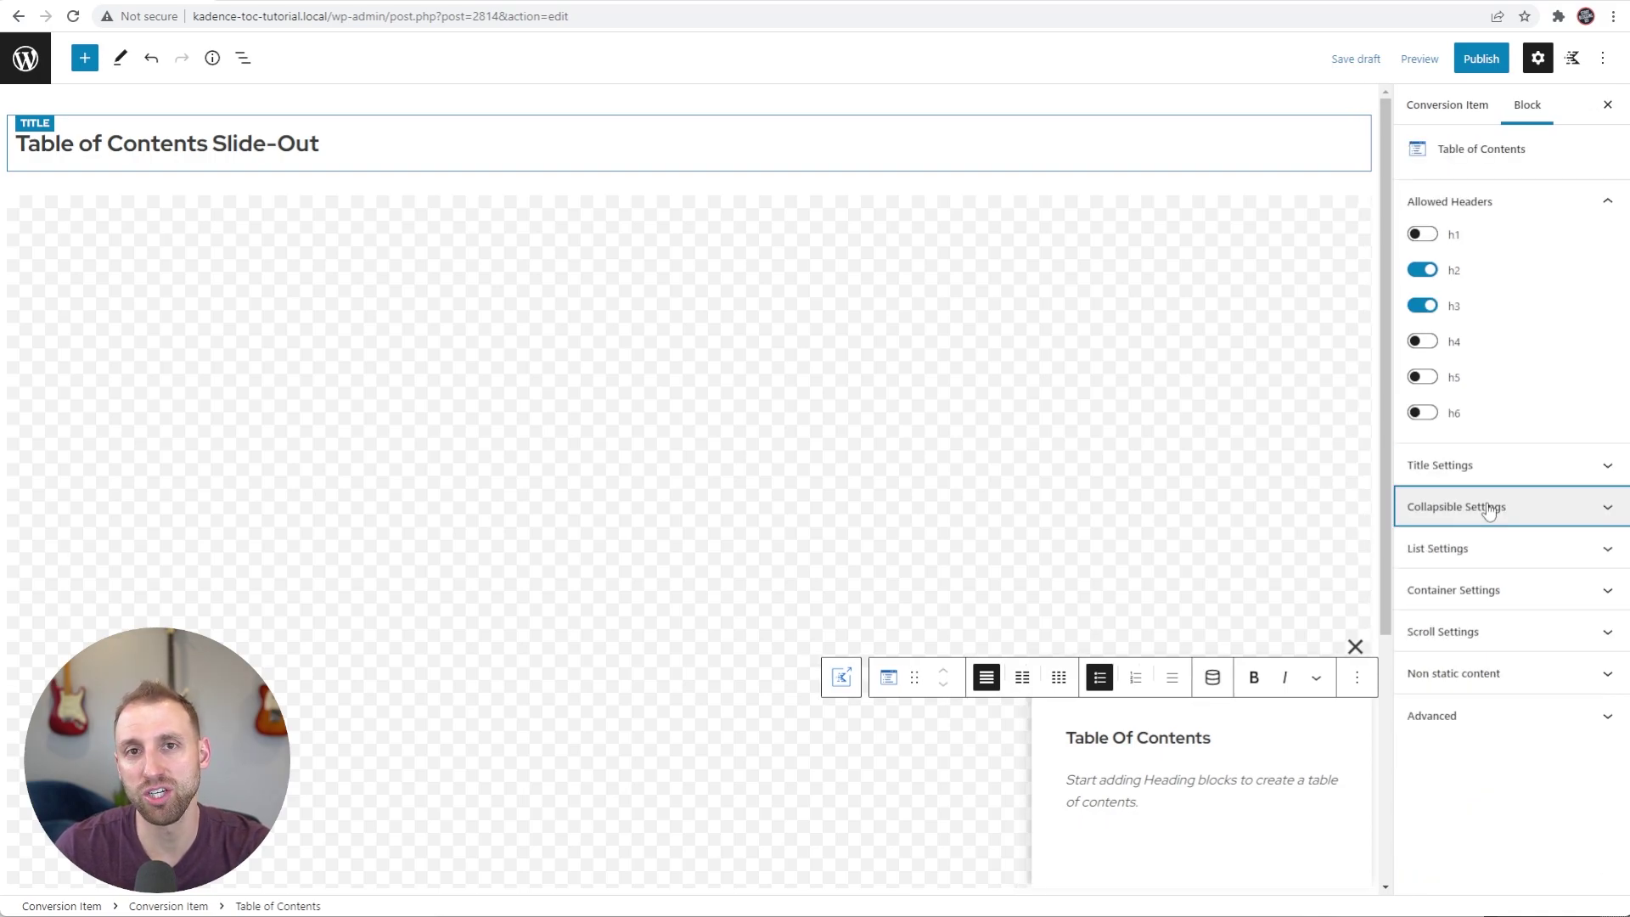
click(1497, 635)
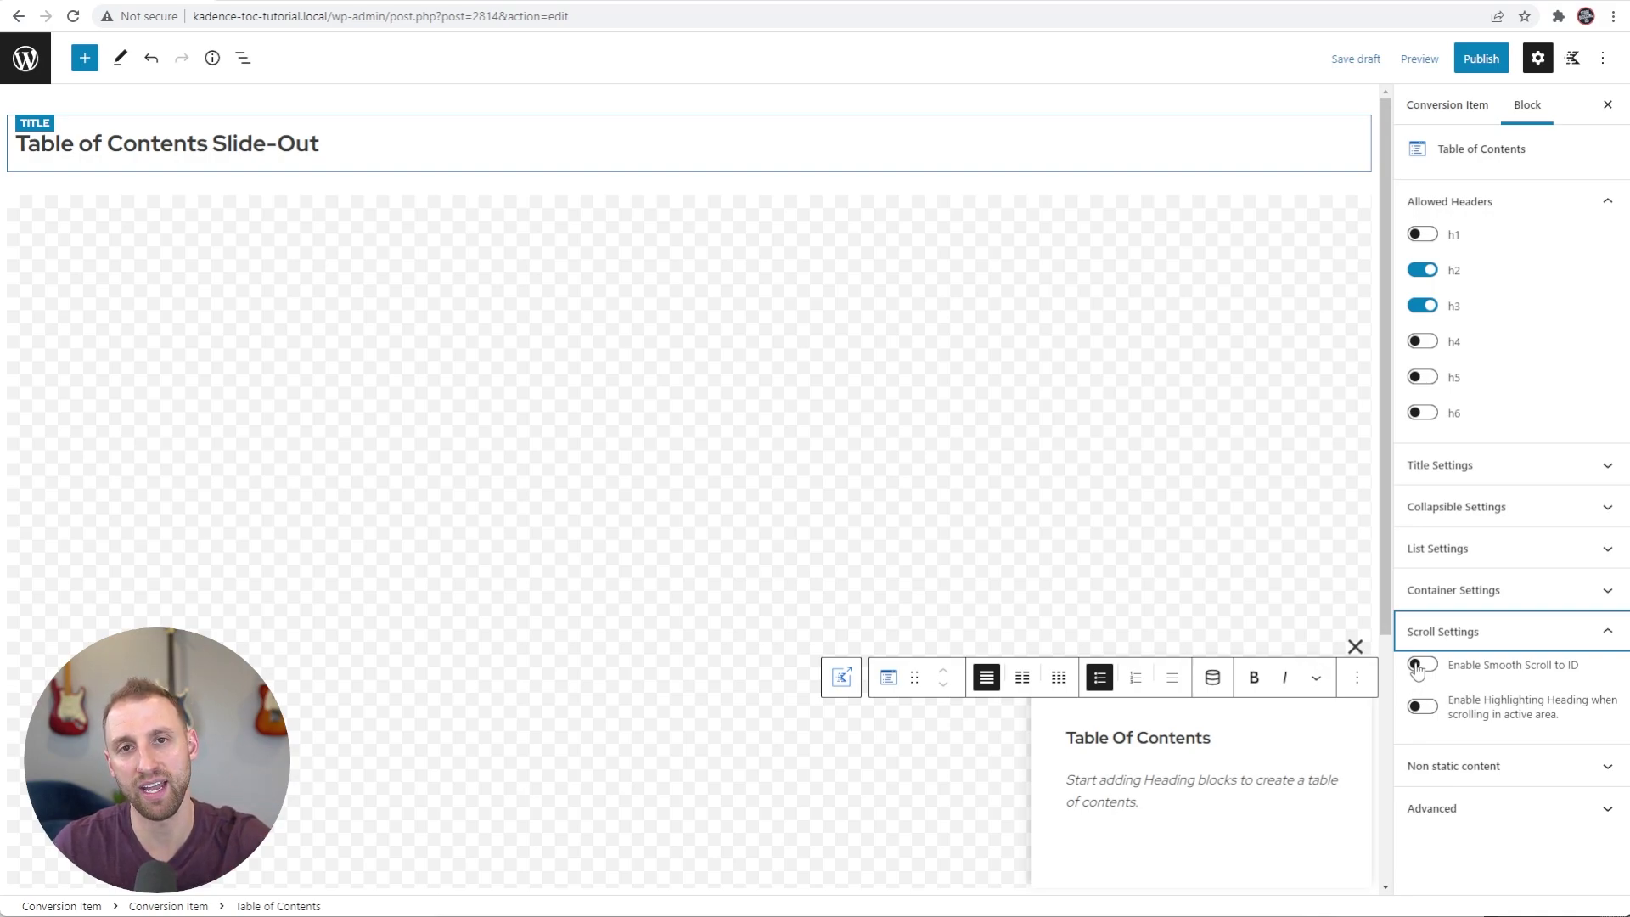
click(1418, 667)
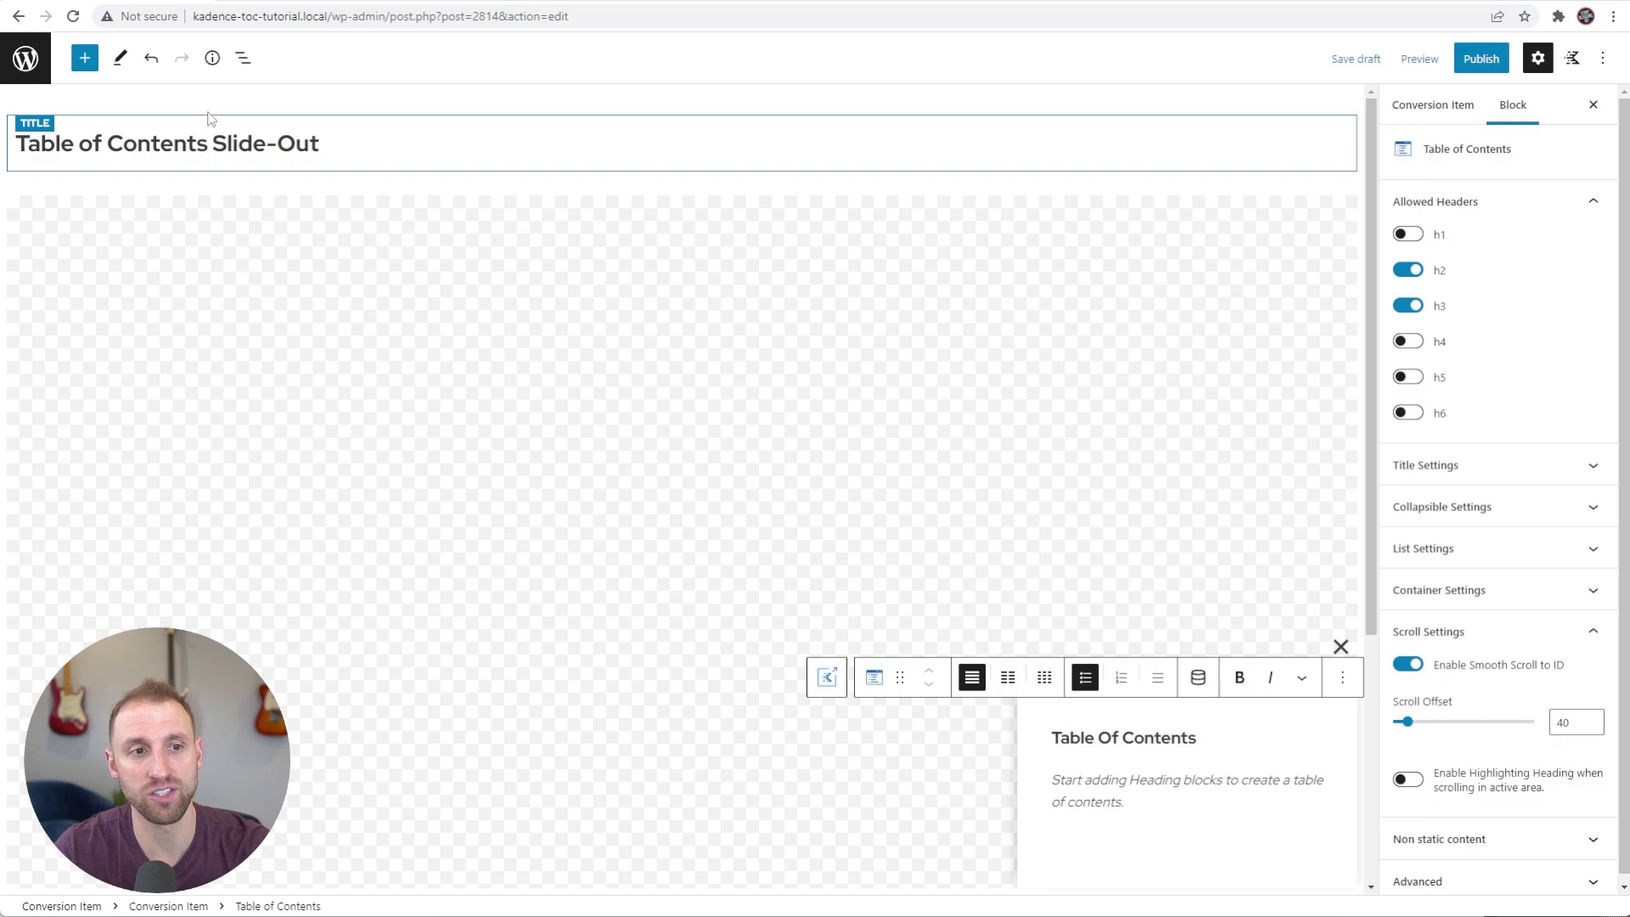
- Select the parent Conversion Item block and set its launch trigger to Custom Link
click(241, 61)
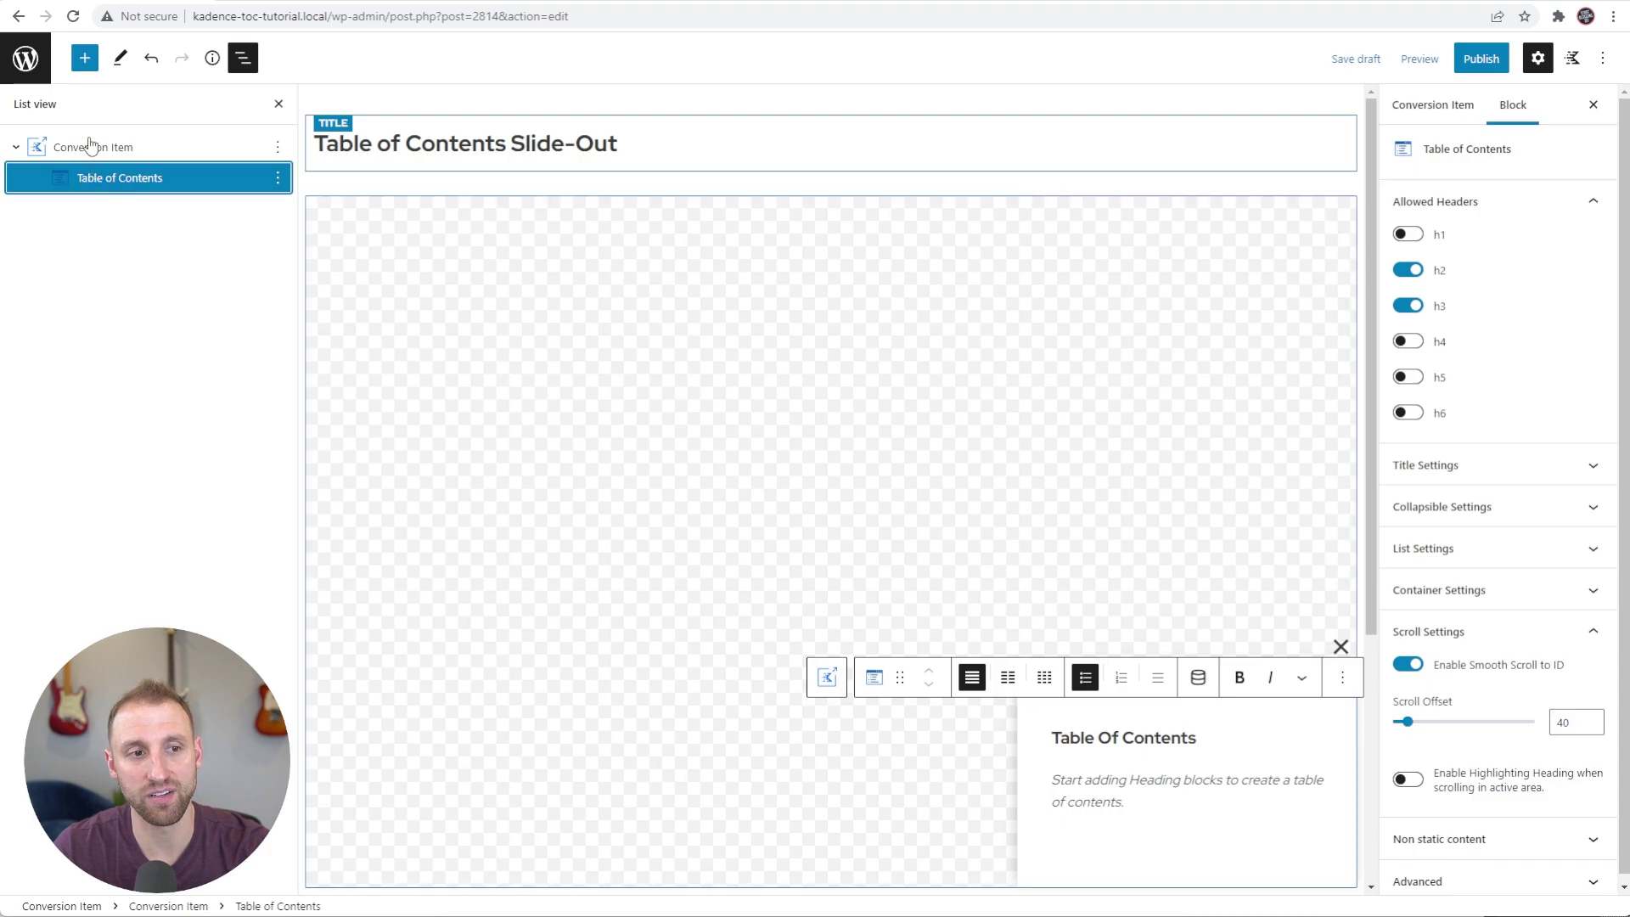
click(187, 907)
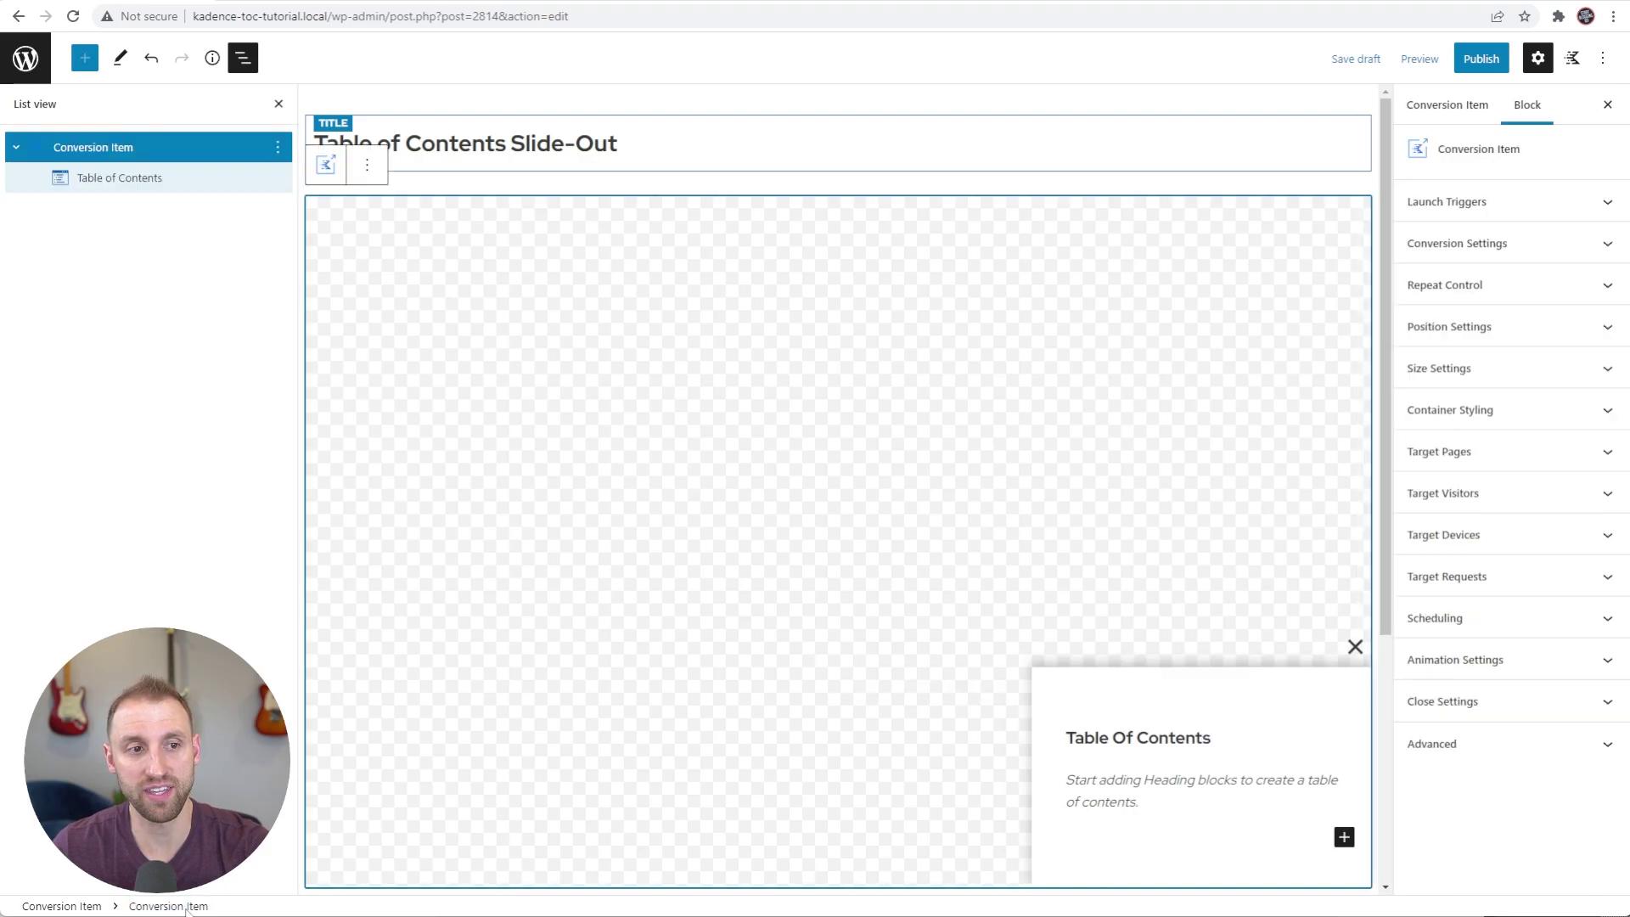
click(244, 57)
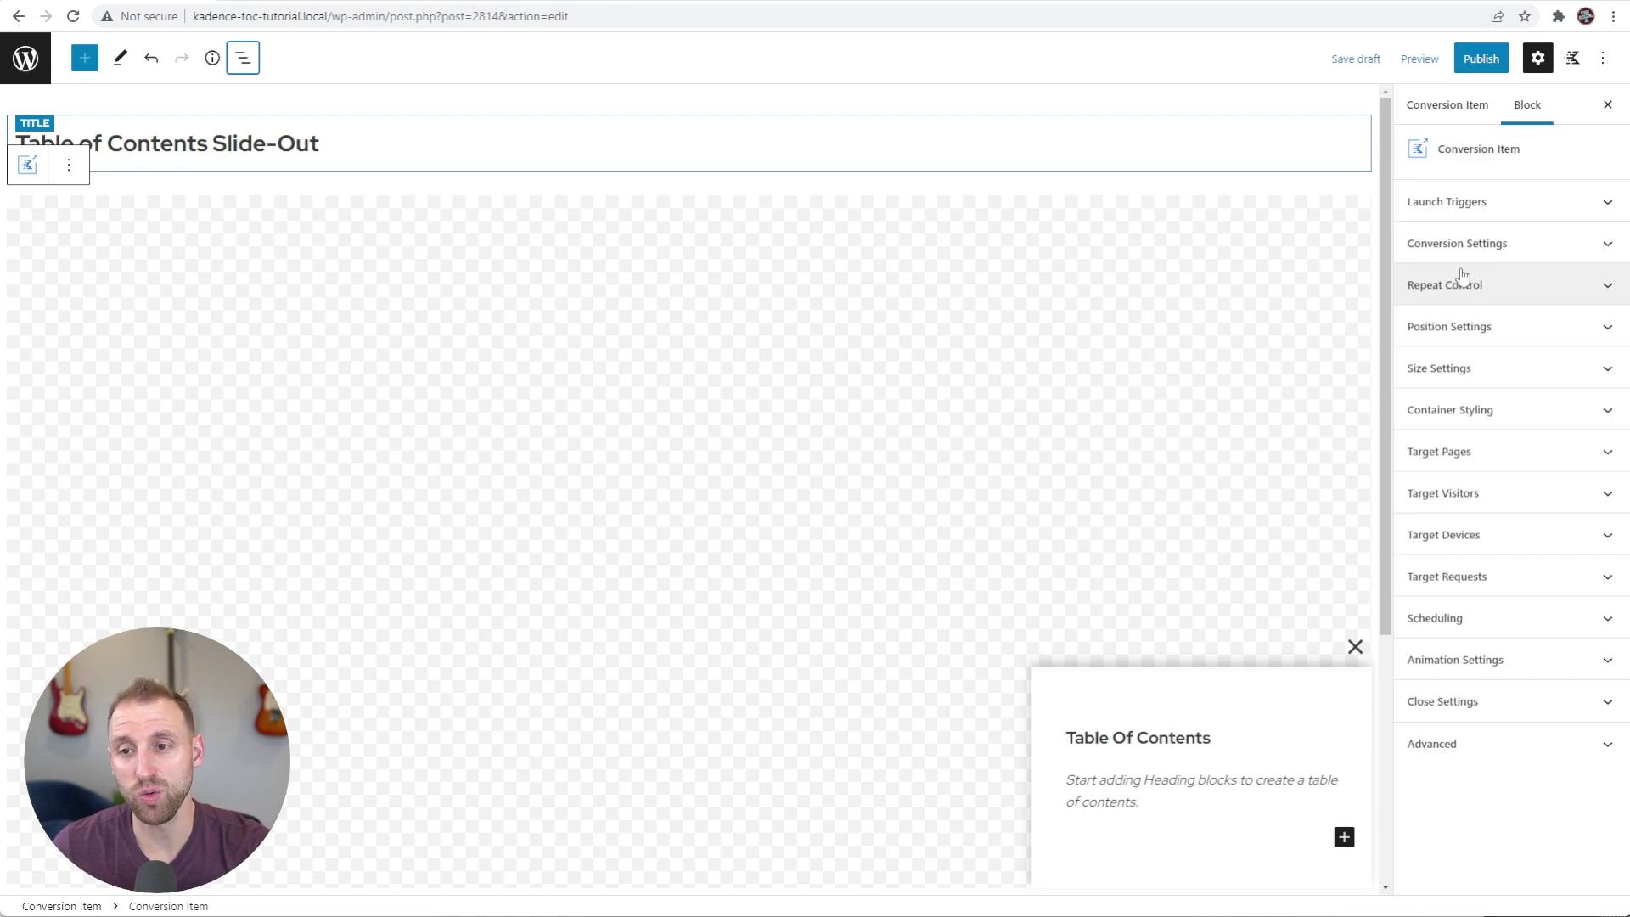
click(1526, 207)
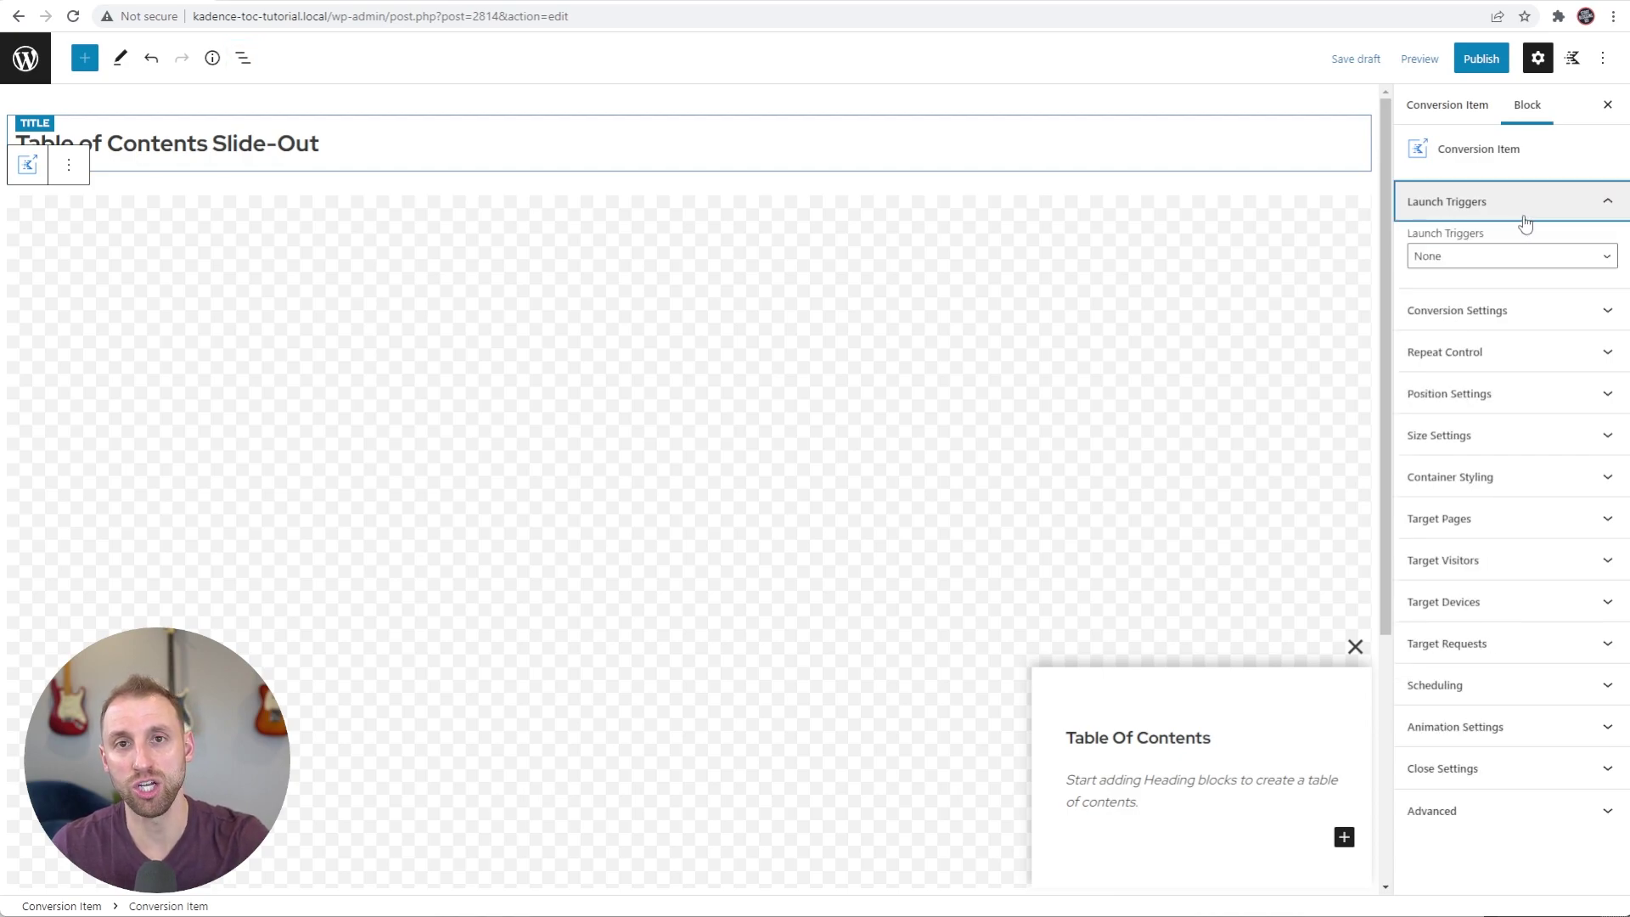
click(1499, 265)
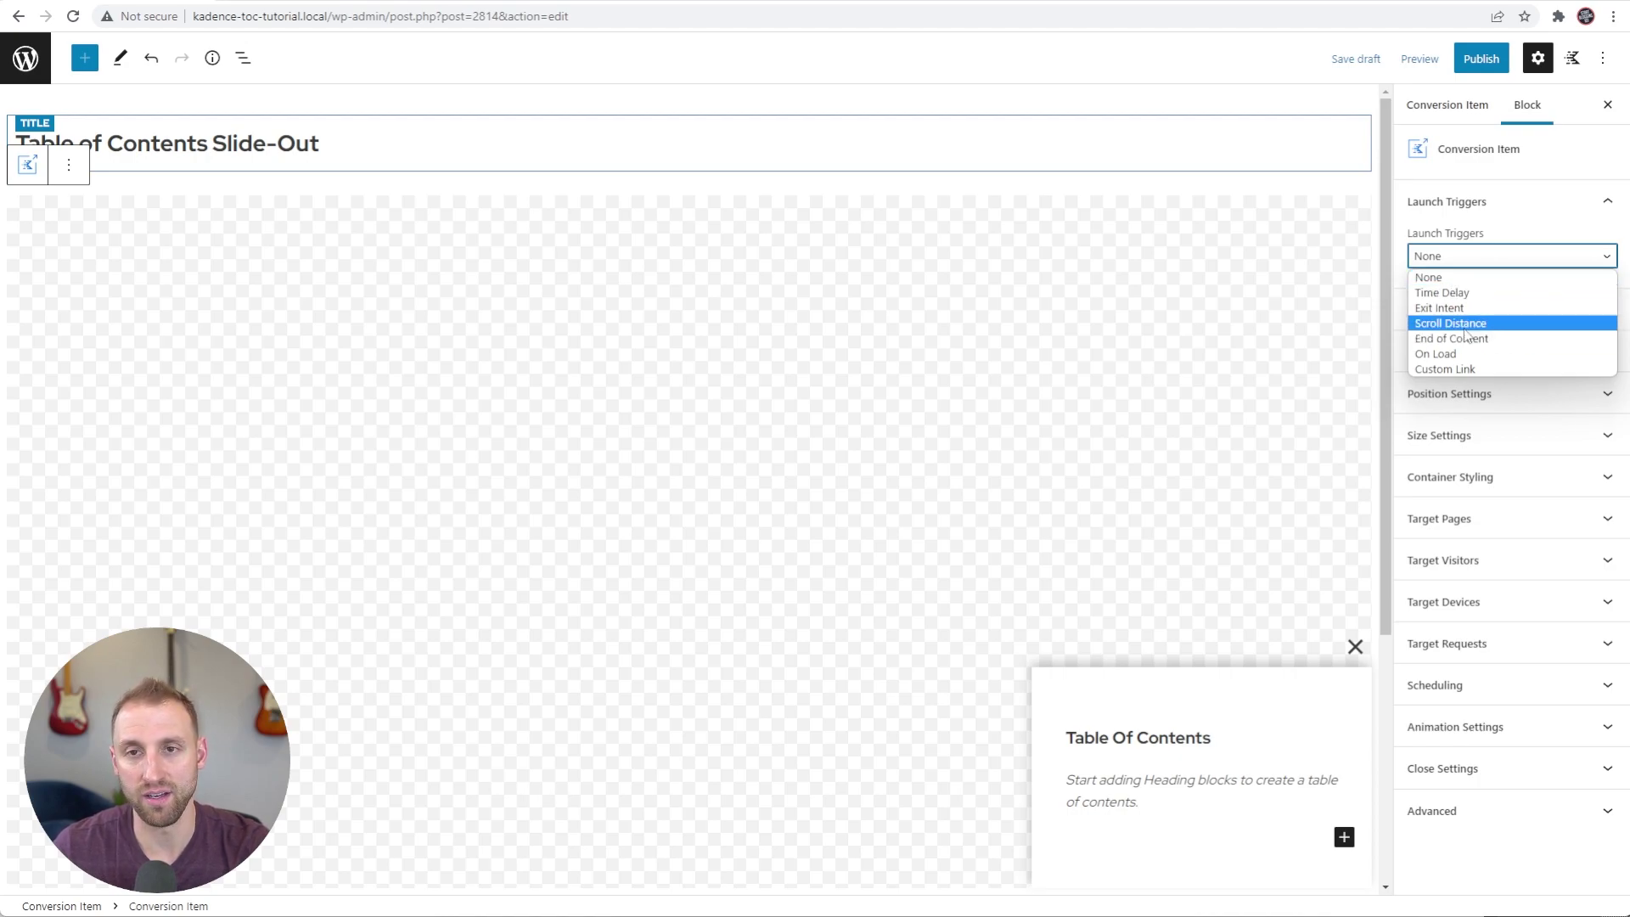
click(1488, 370)
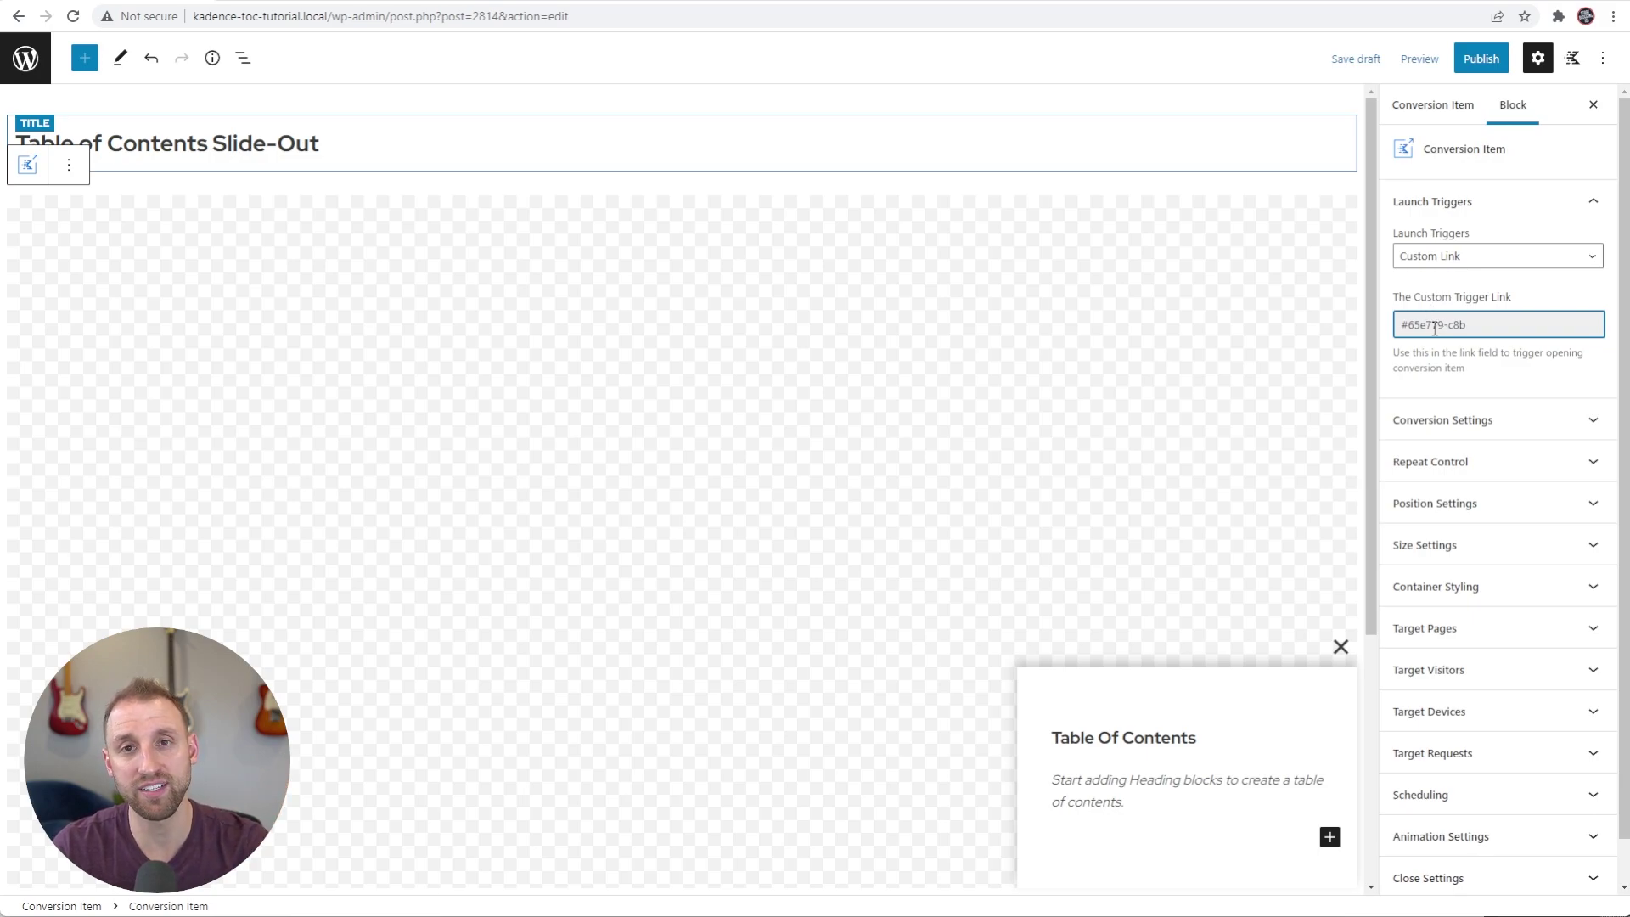
triple_click(1435, 329)
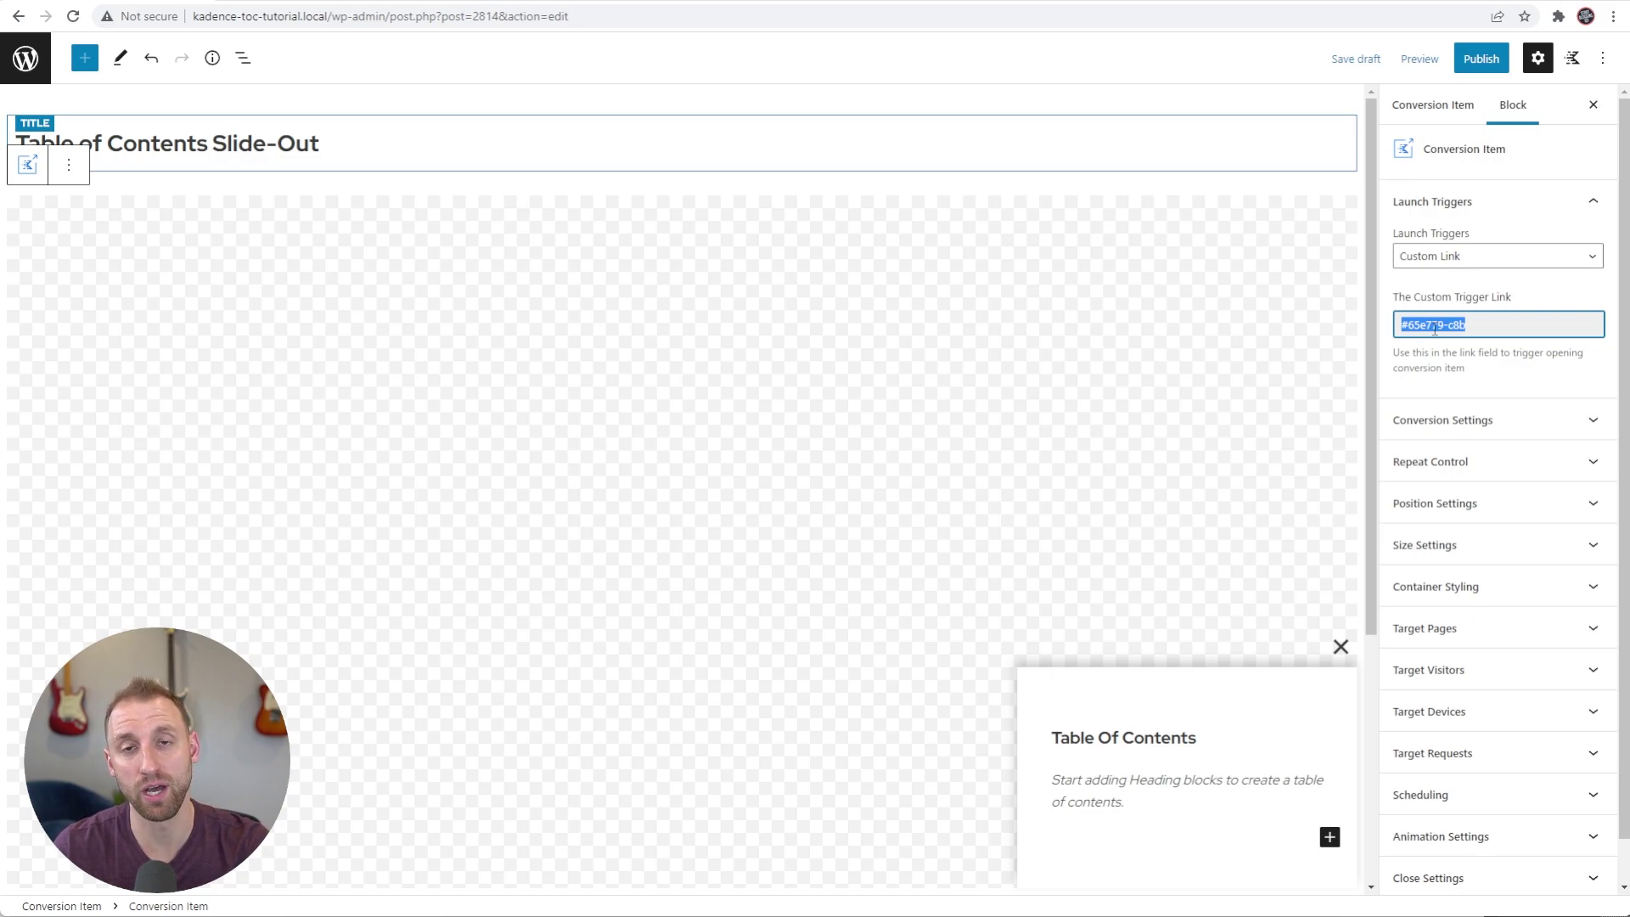
click(1502, 348)
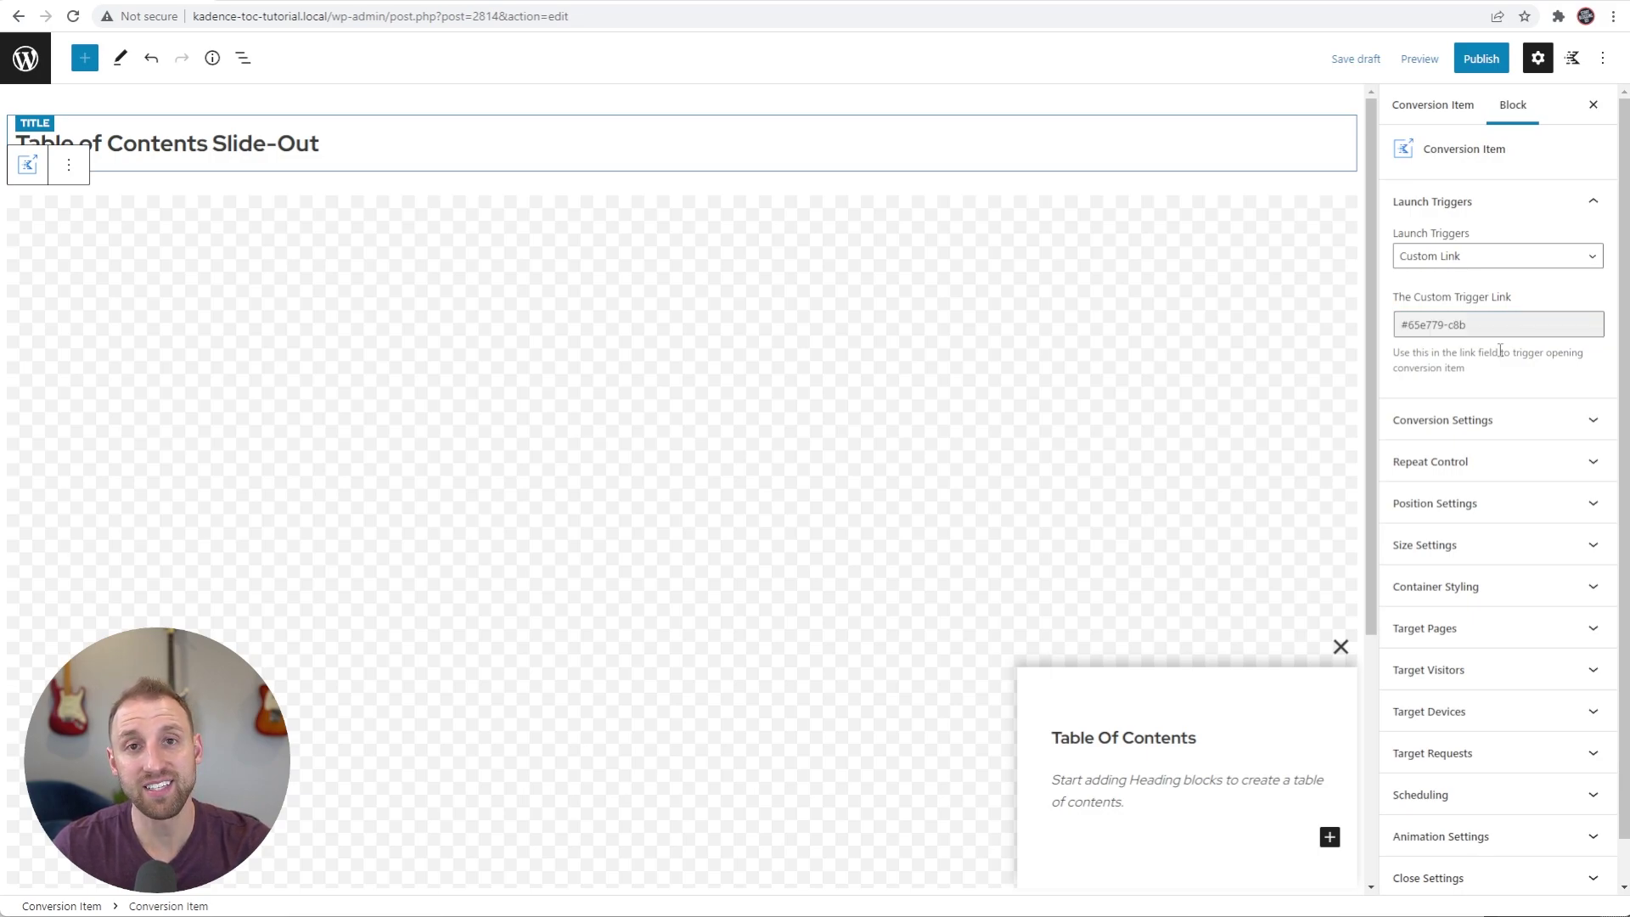
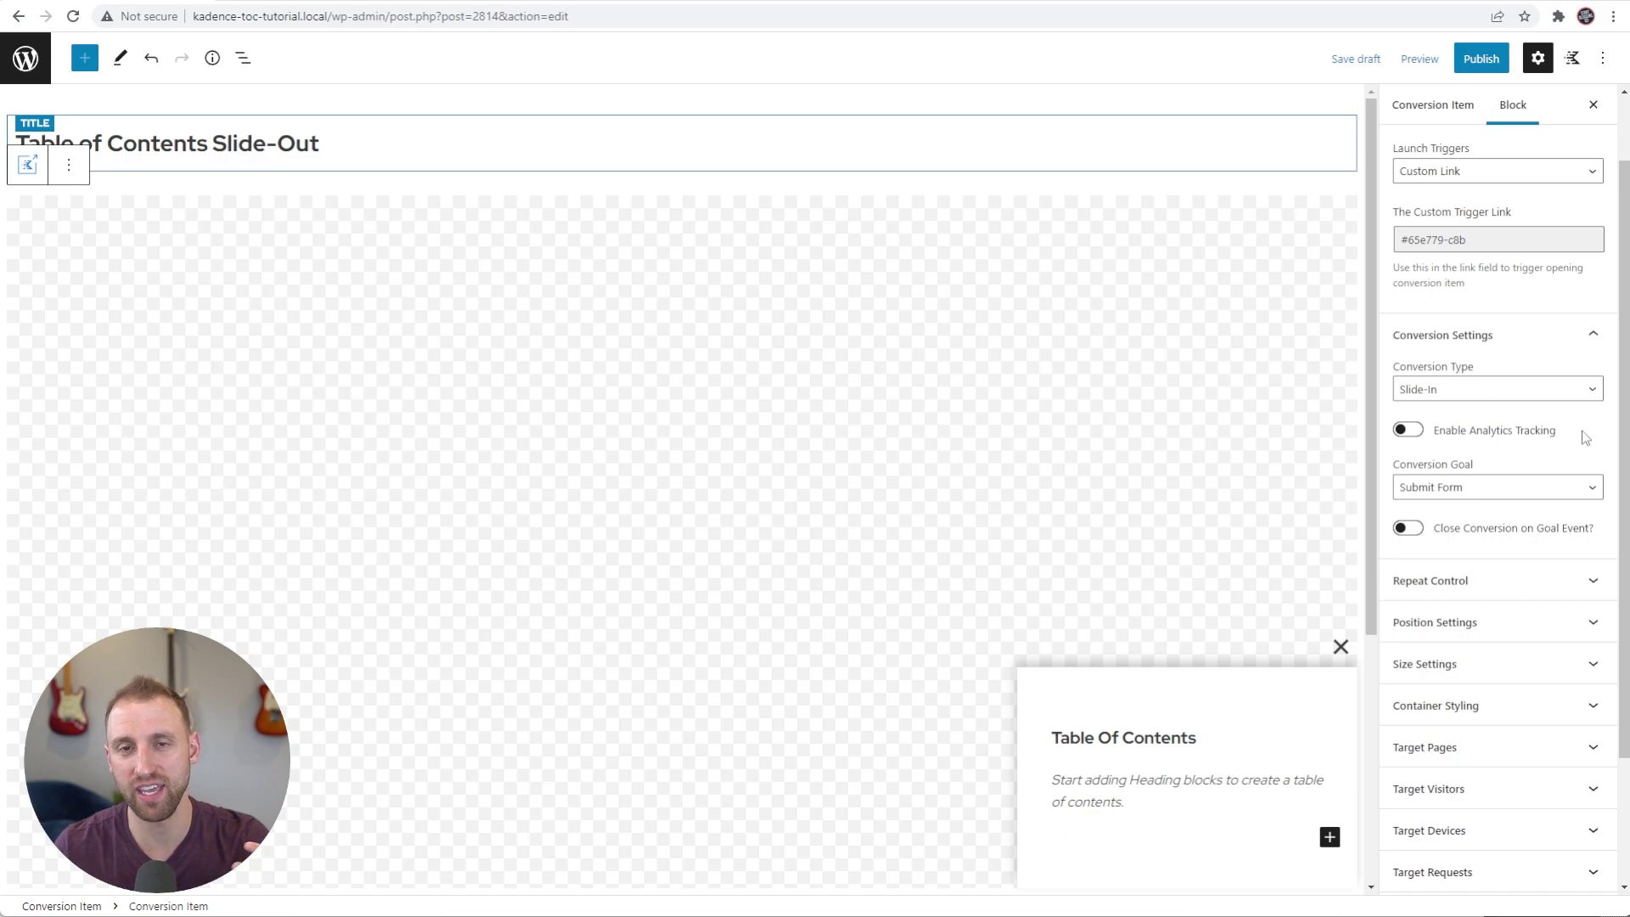
- Set the conversion goal to Click Button and check the repeat control options
key(ctrl+s)
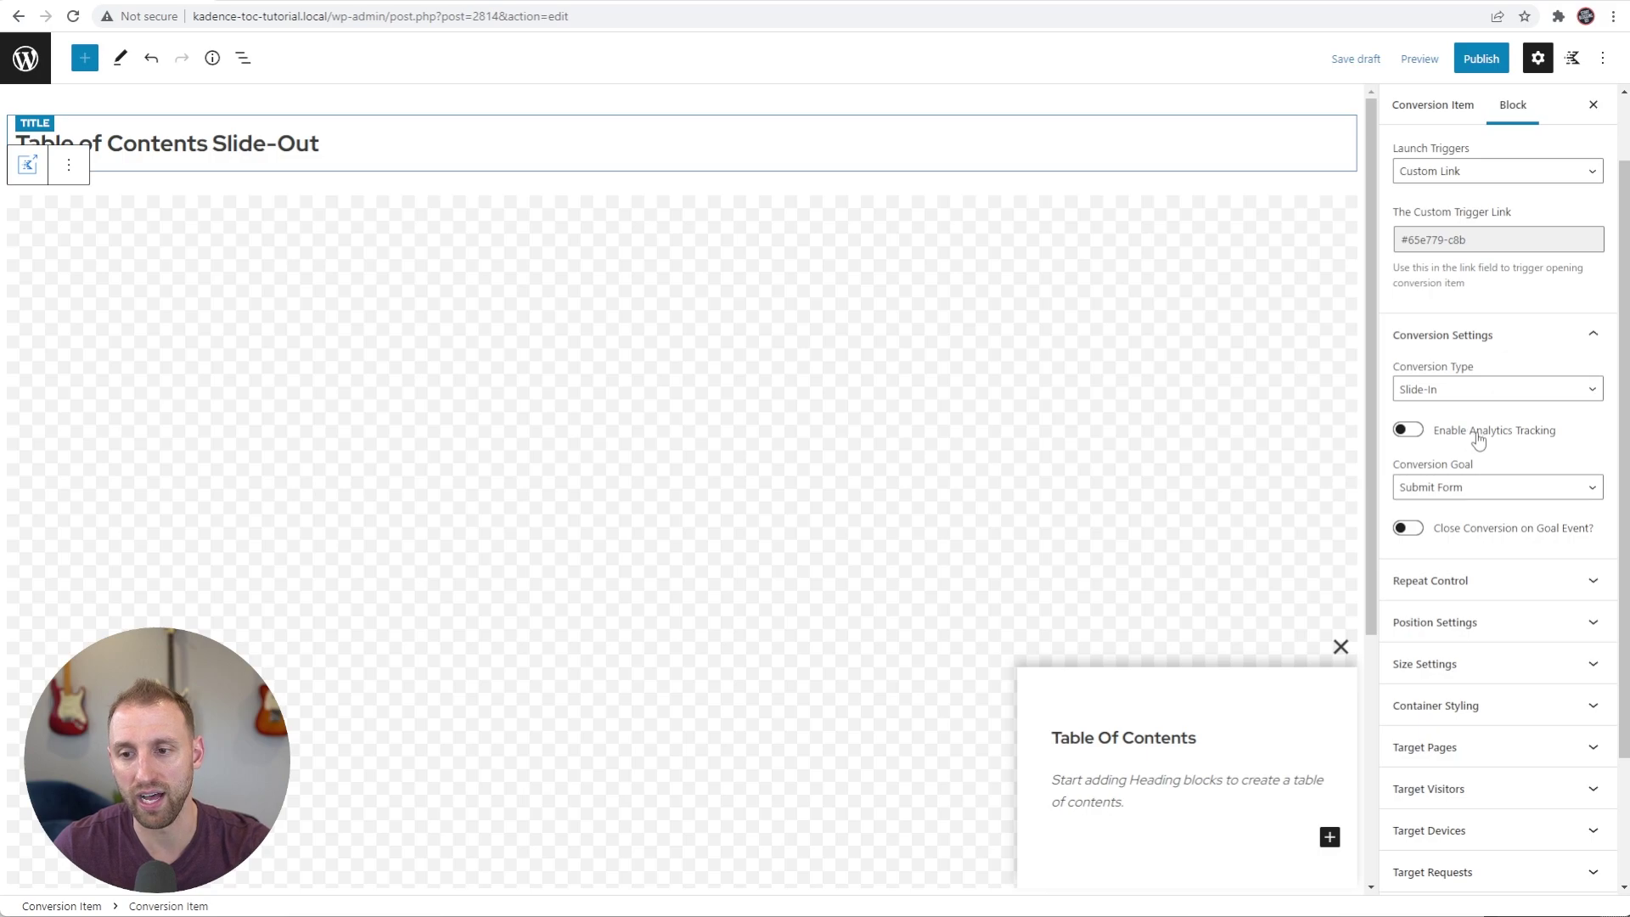
click(1467, 497)
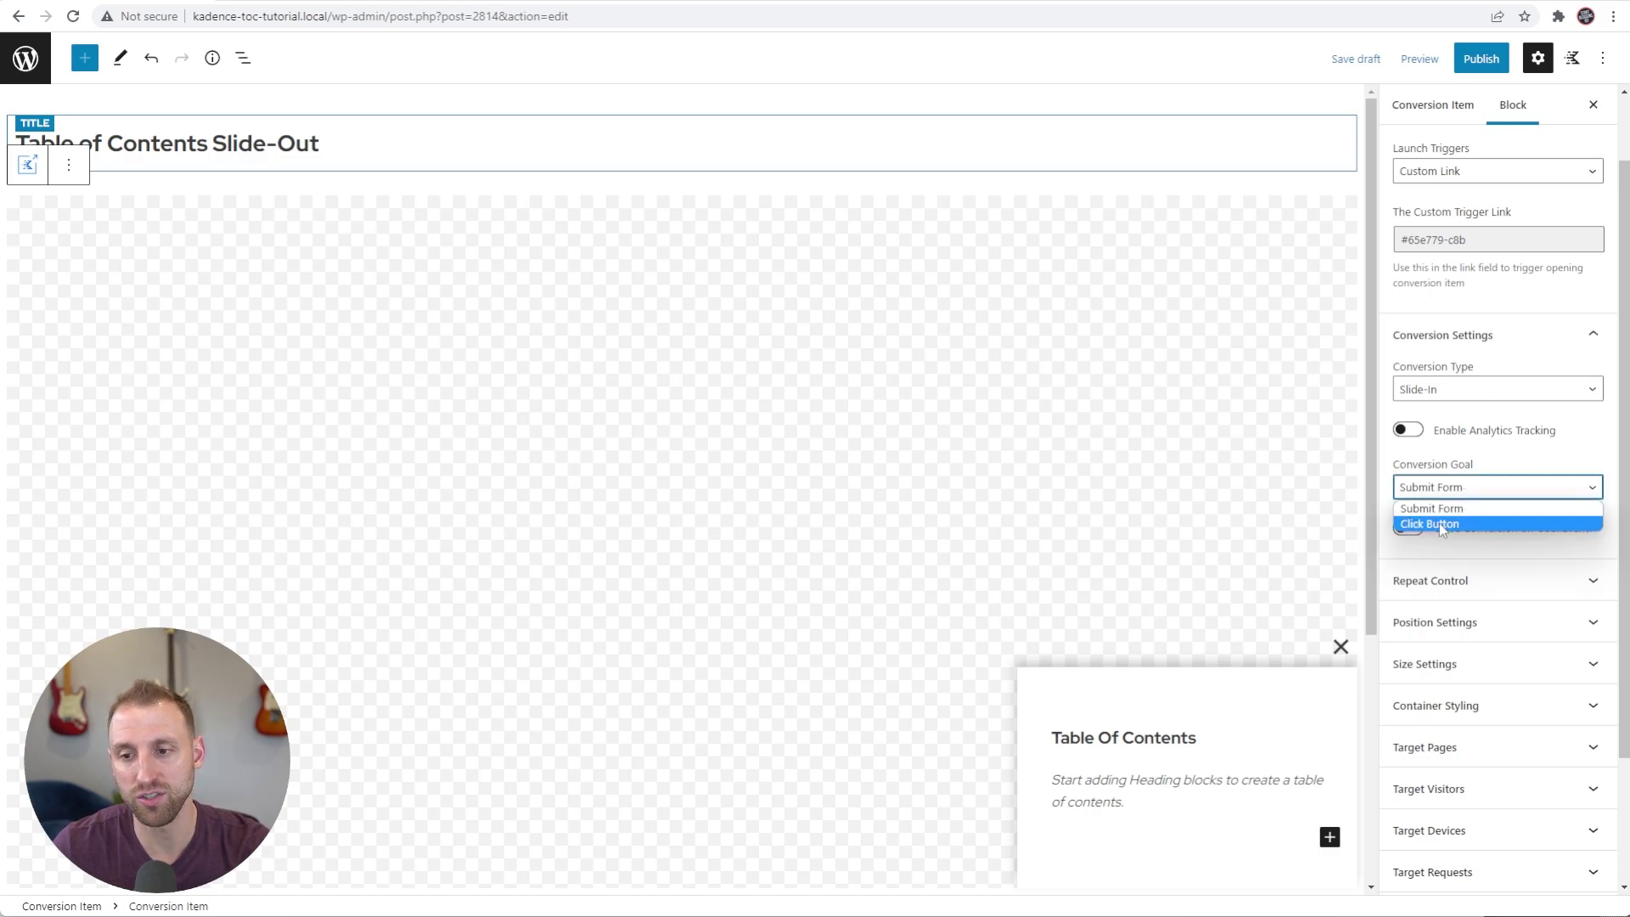
click(1439, 523)
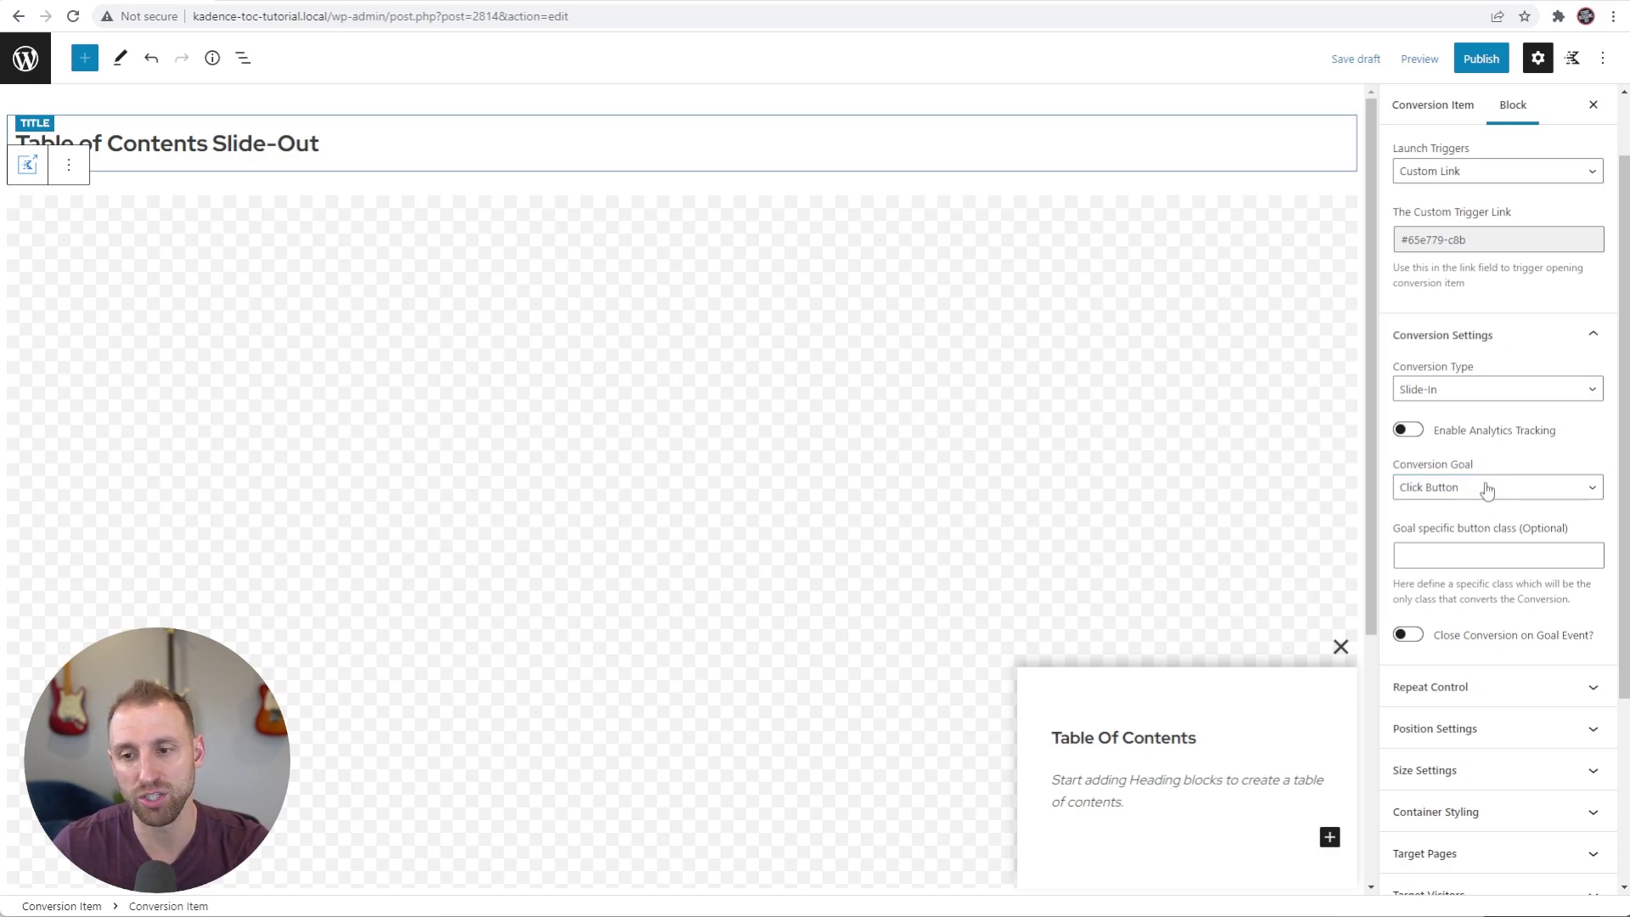
scroll(1493, 493, down, 1)
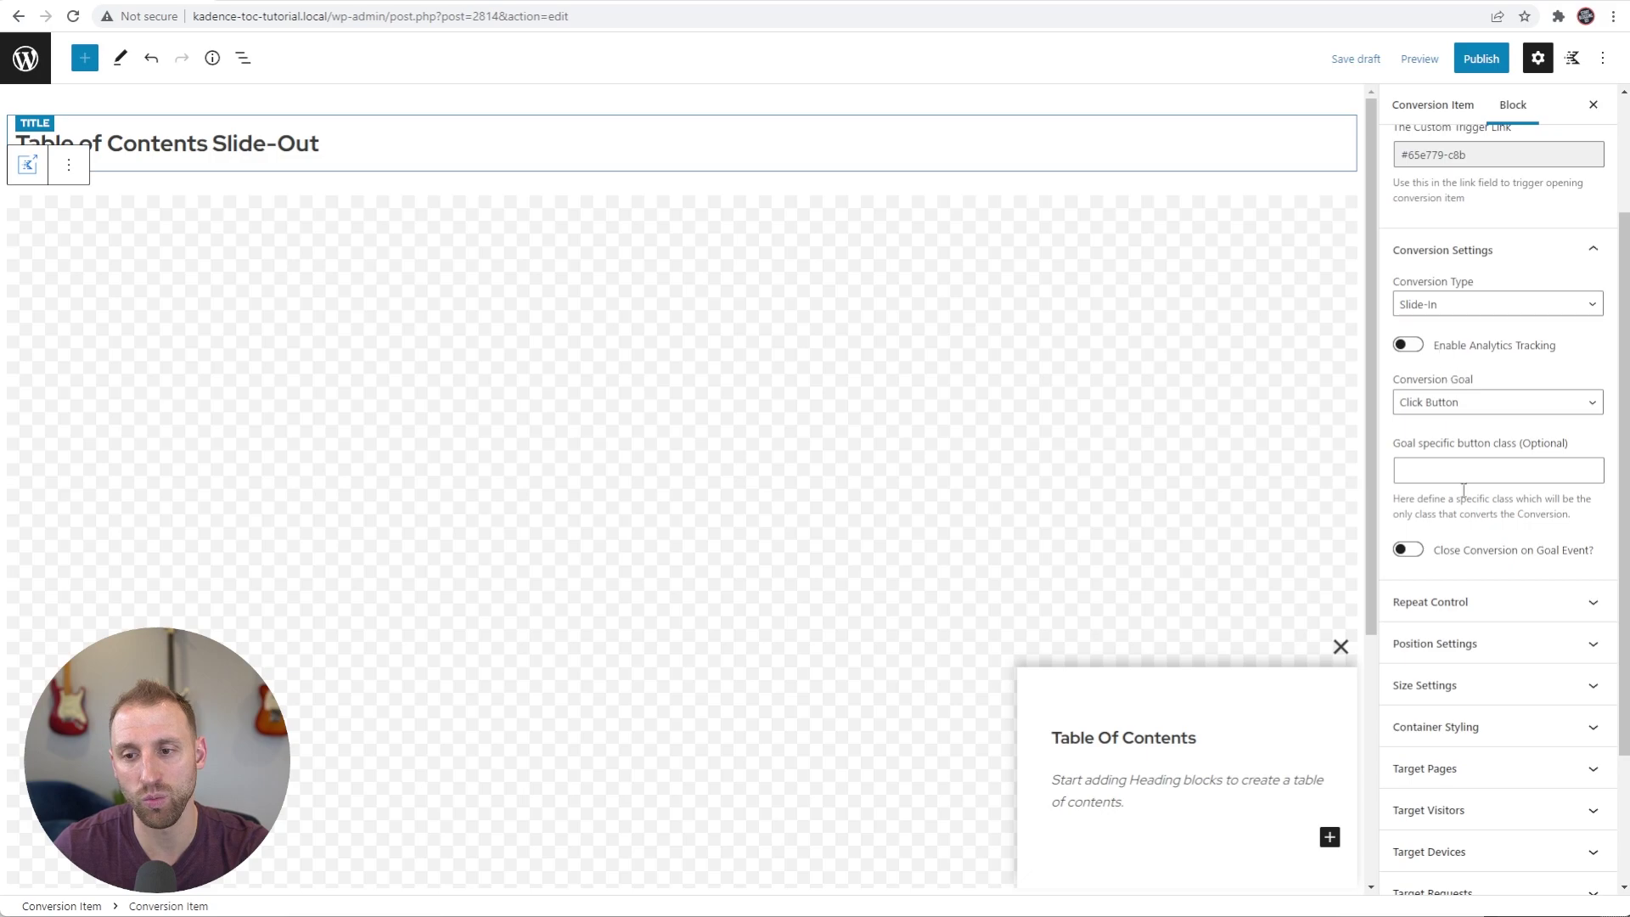
click(1516, 605)
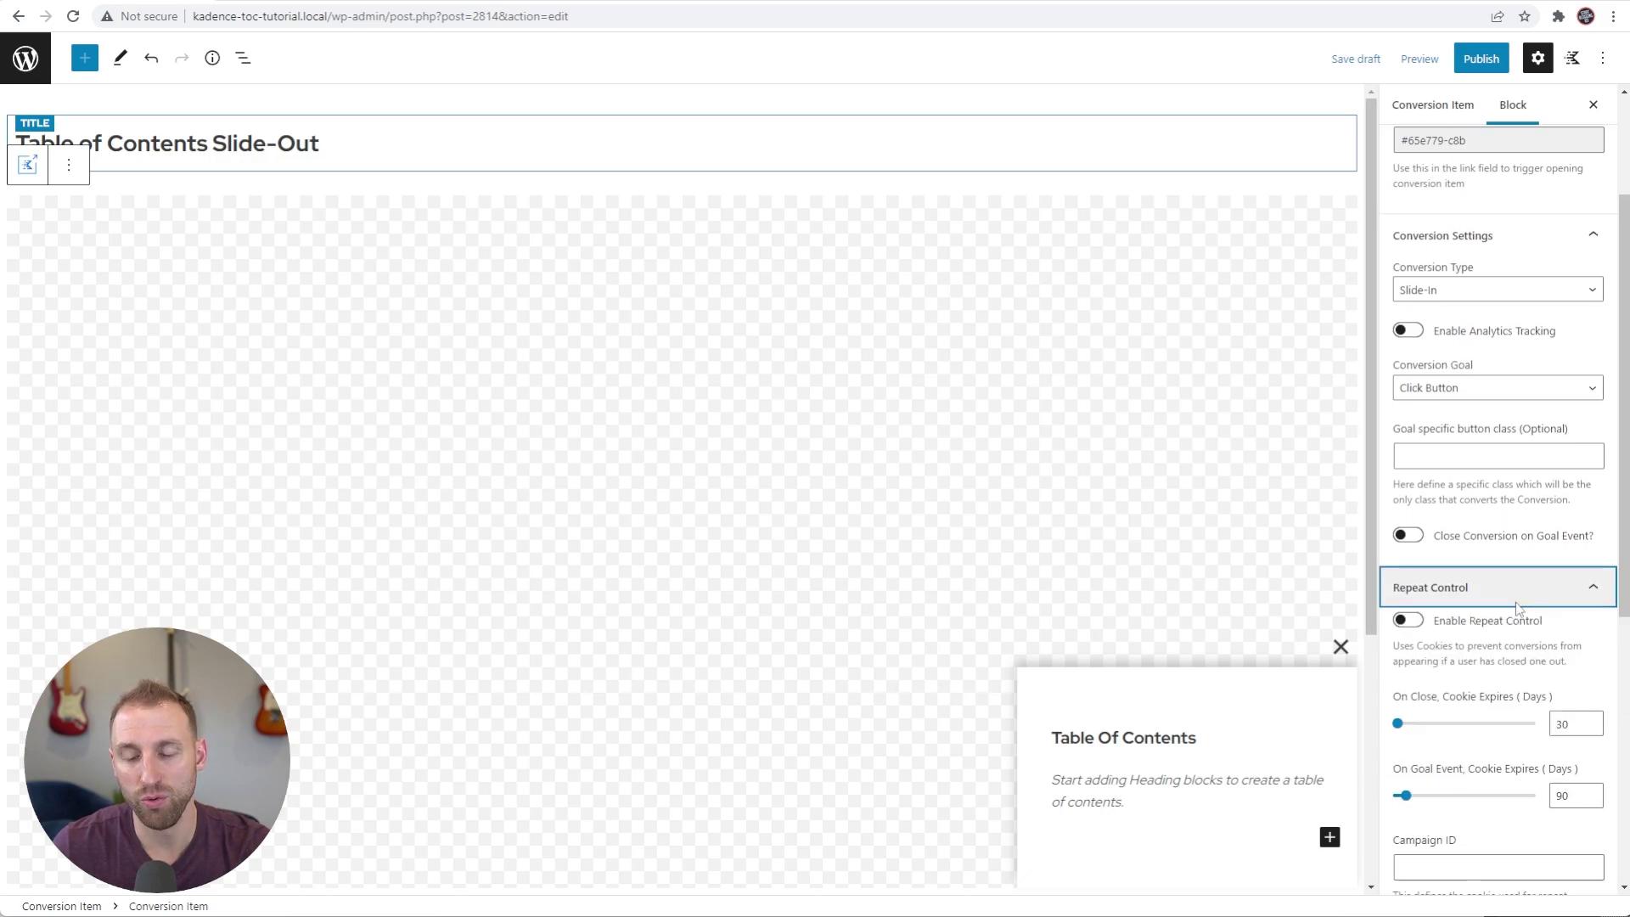
scroll(1517, 586, down, 3)
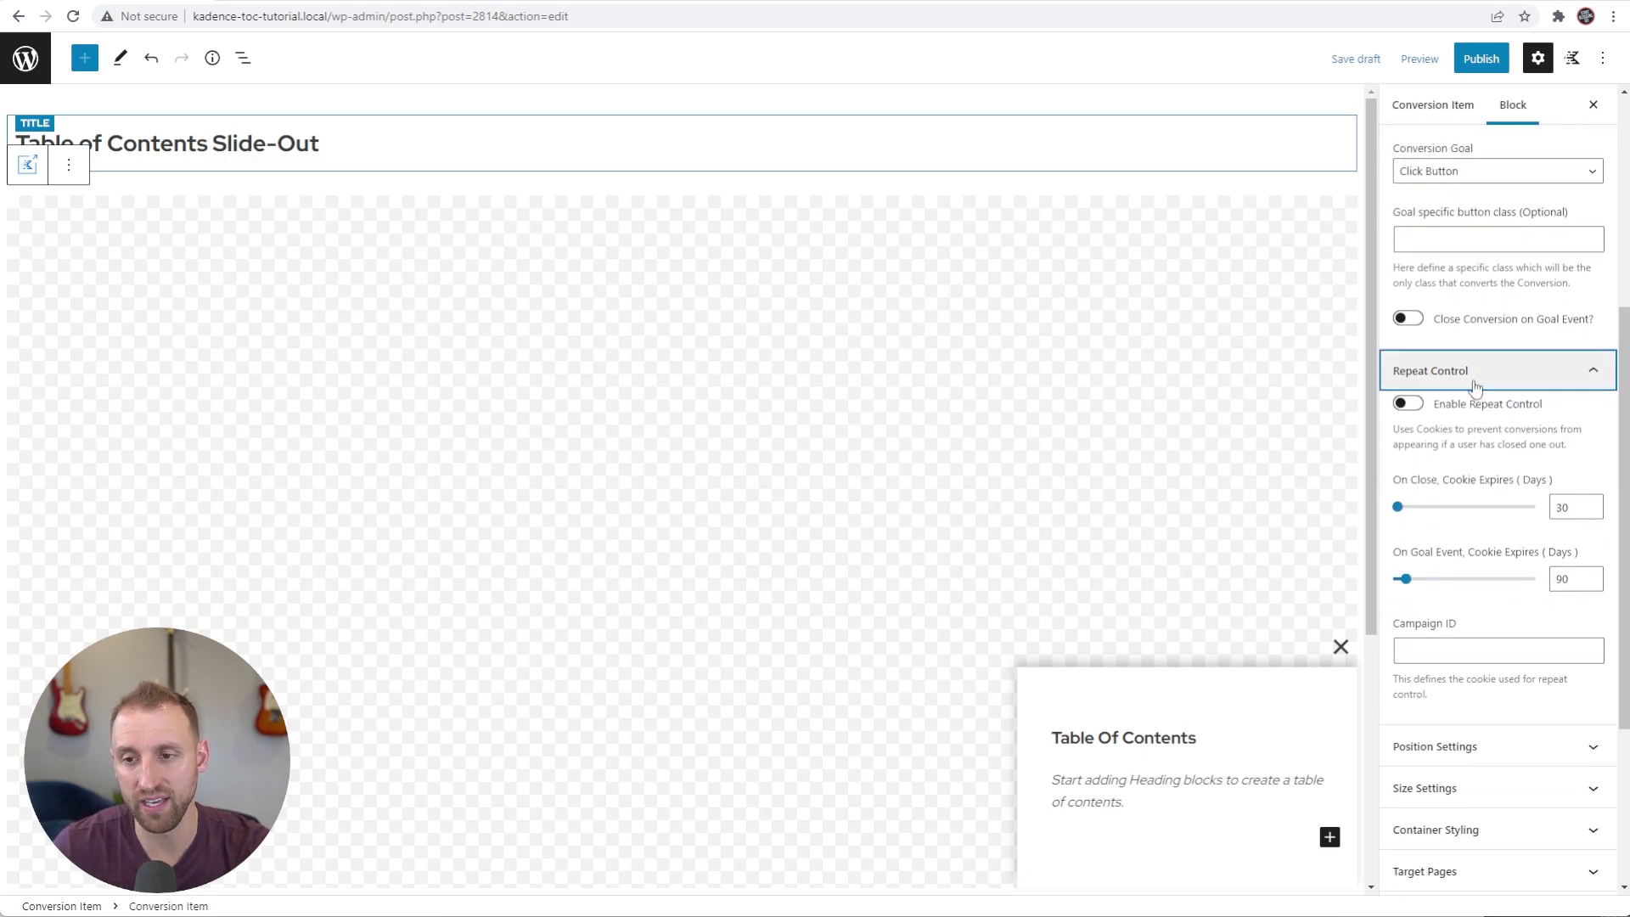
click(1475, 387)
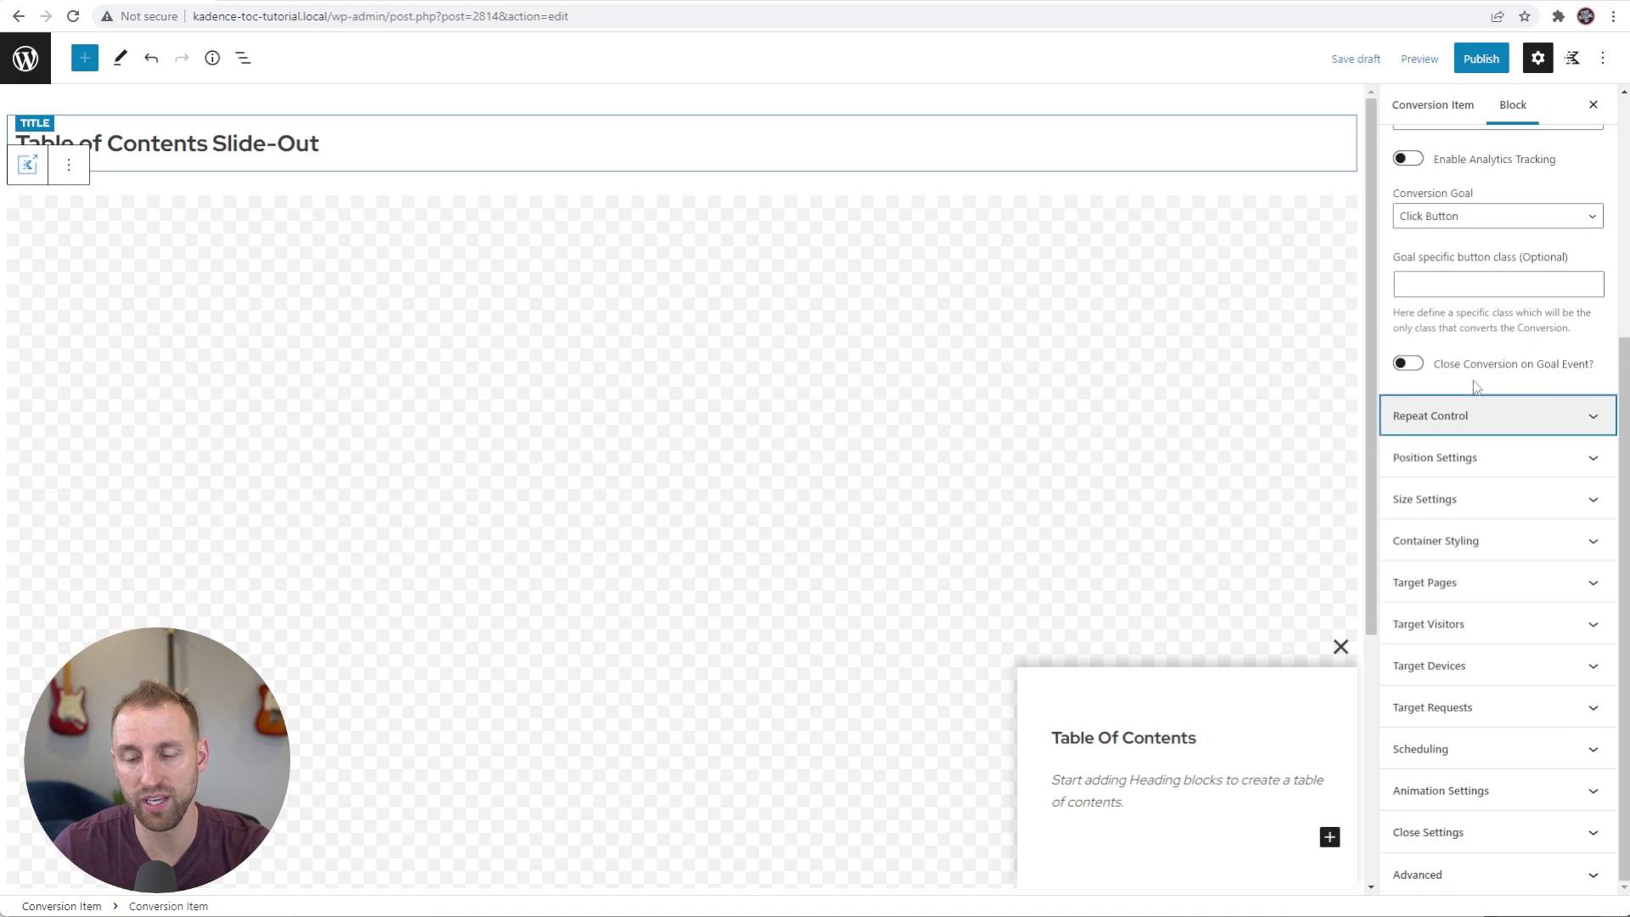
- Try the Middle and Top vertical alignments for the slide-in and return it to Bottom
click(1484, 466)
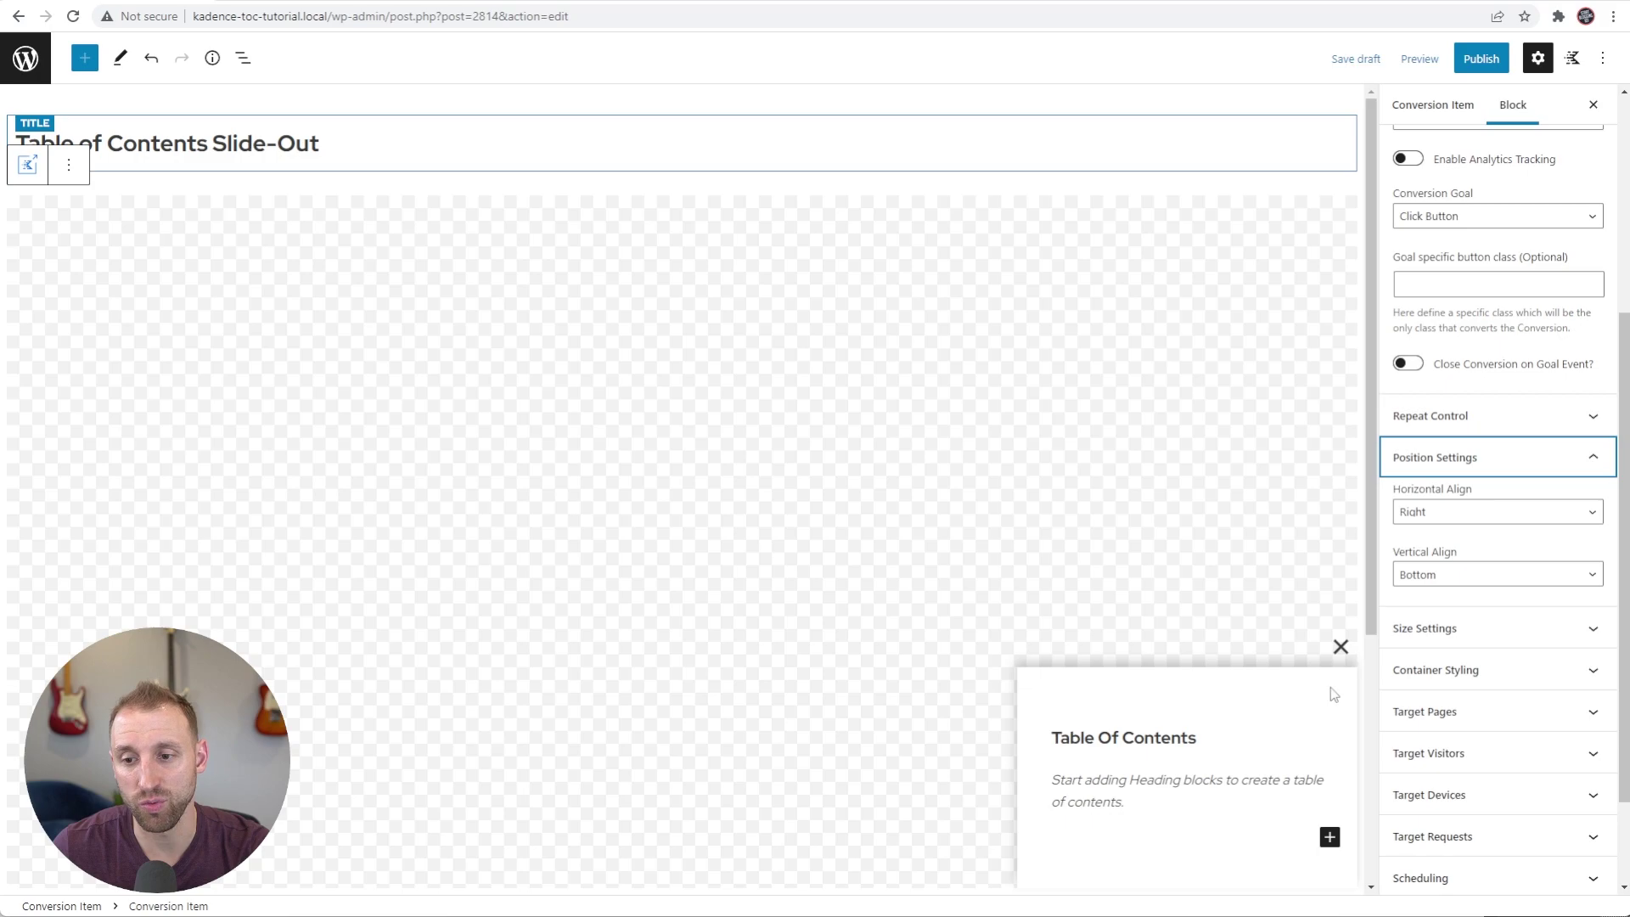
click(1461, 575)
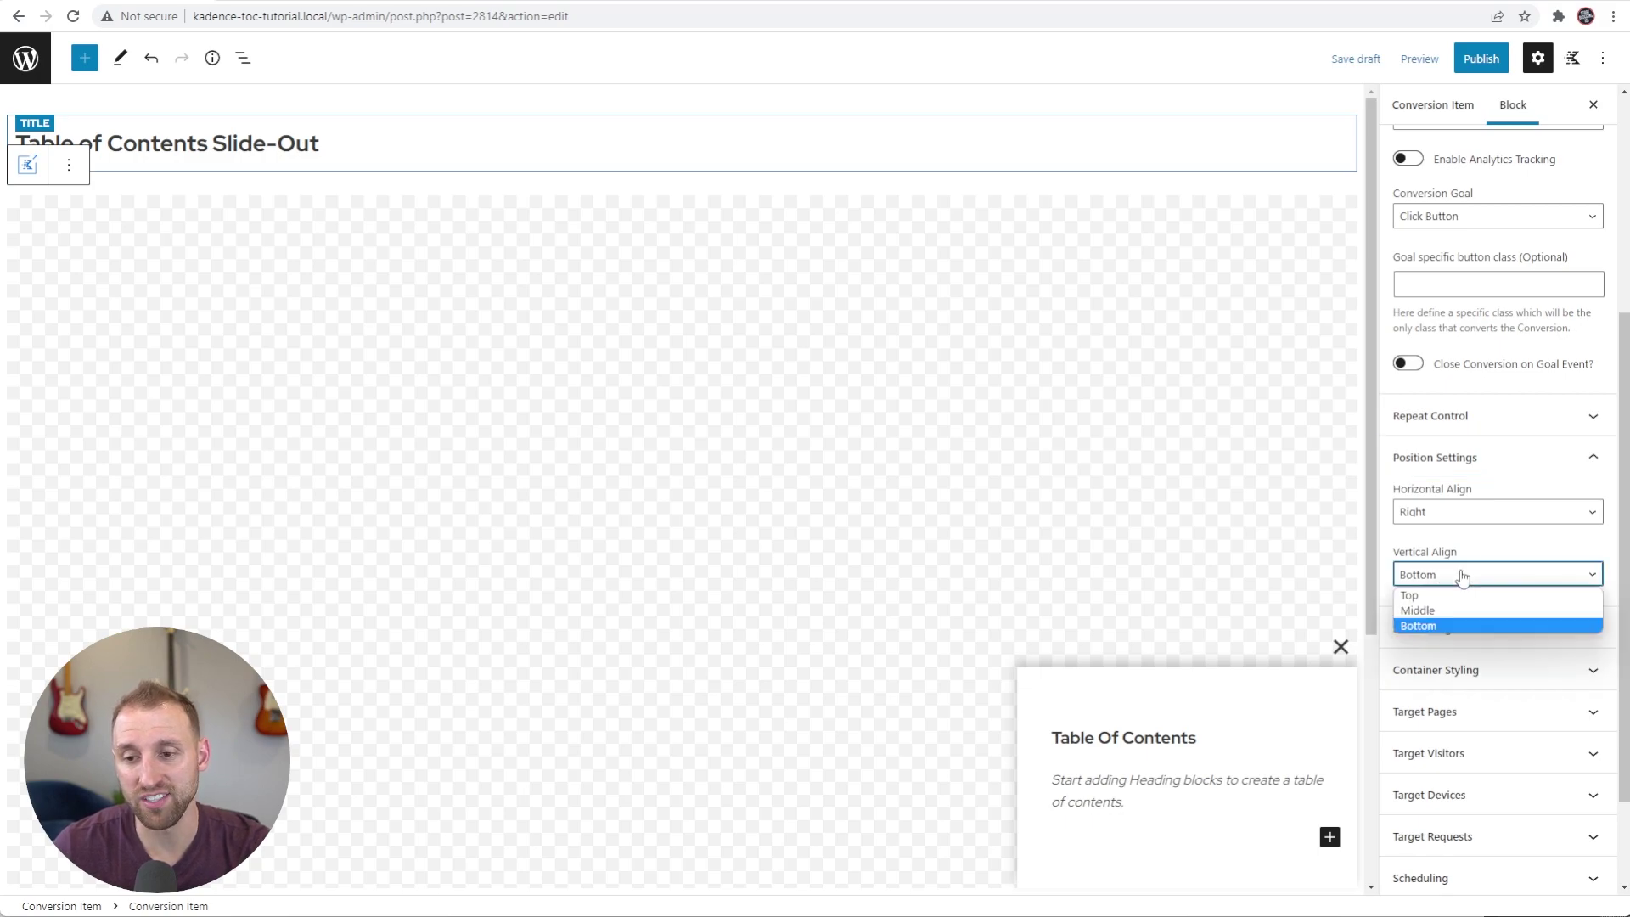
click(1435, 610)
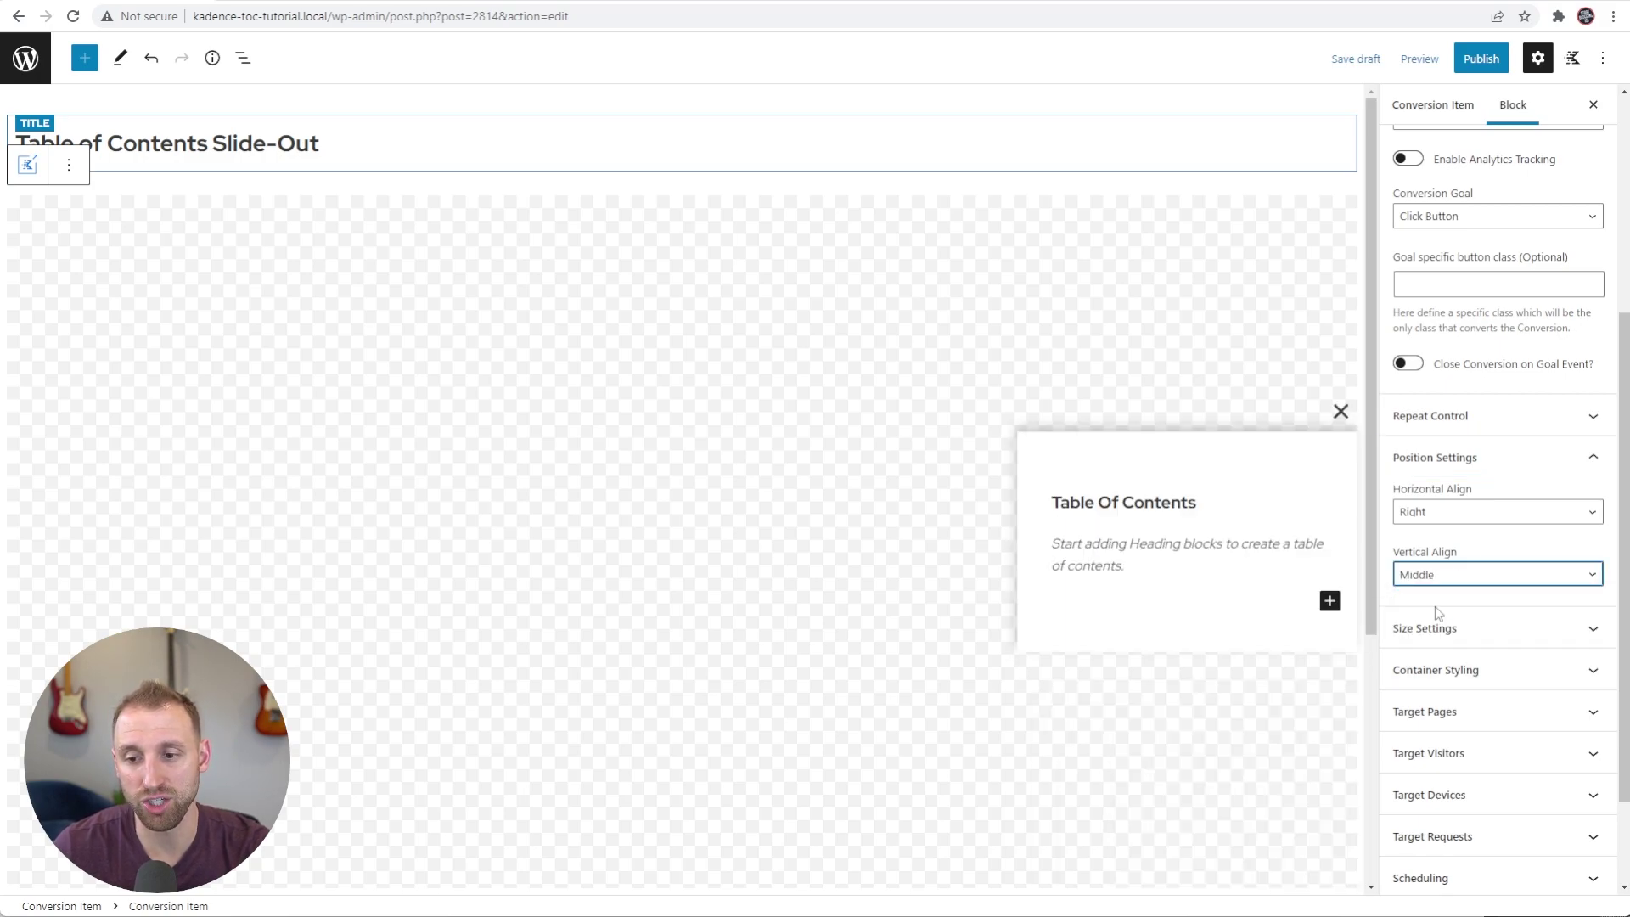
click(1441, 577)
click(1441, 592)
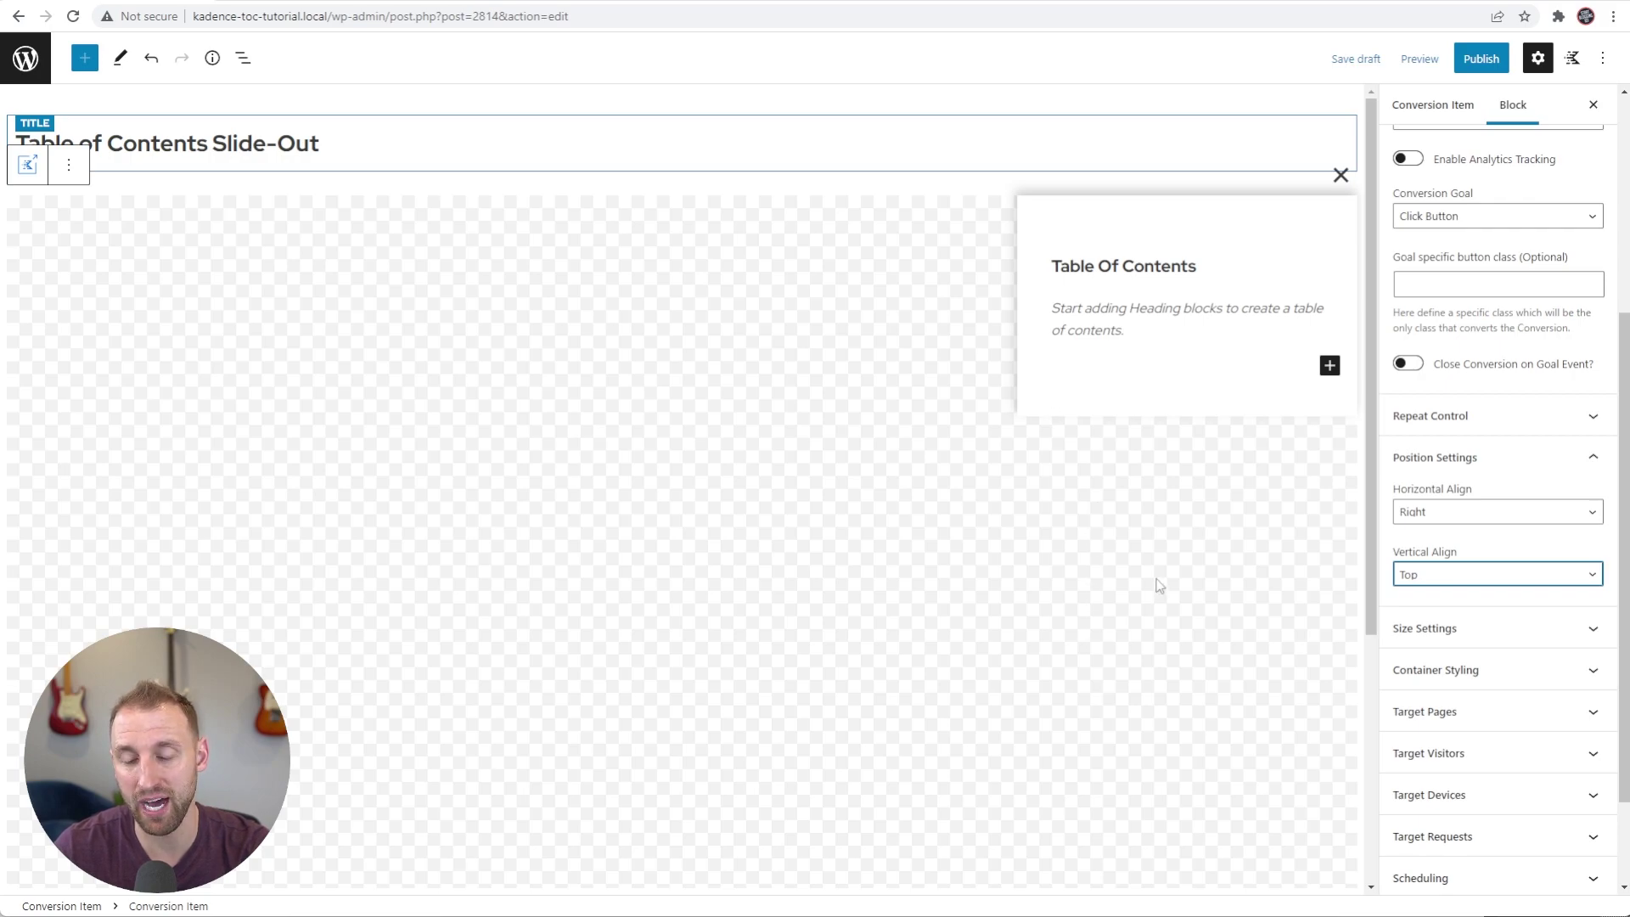
click(1452, 576)
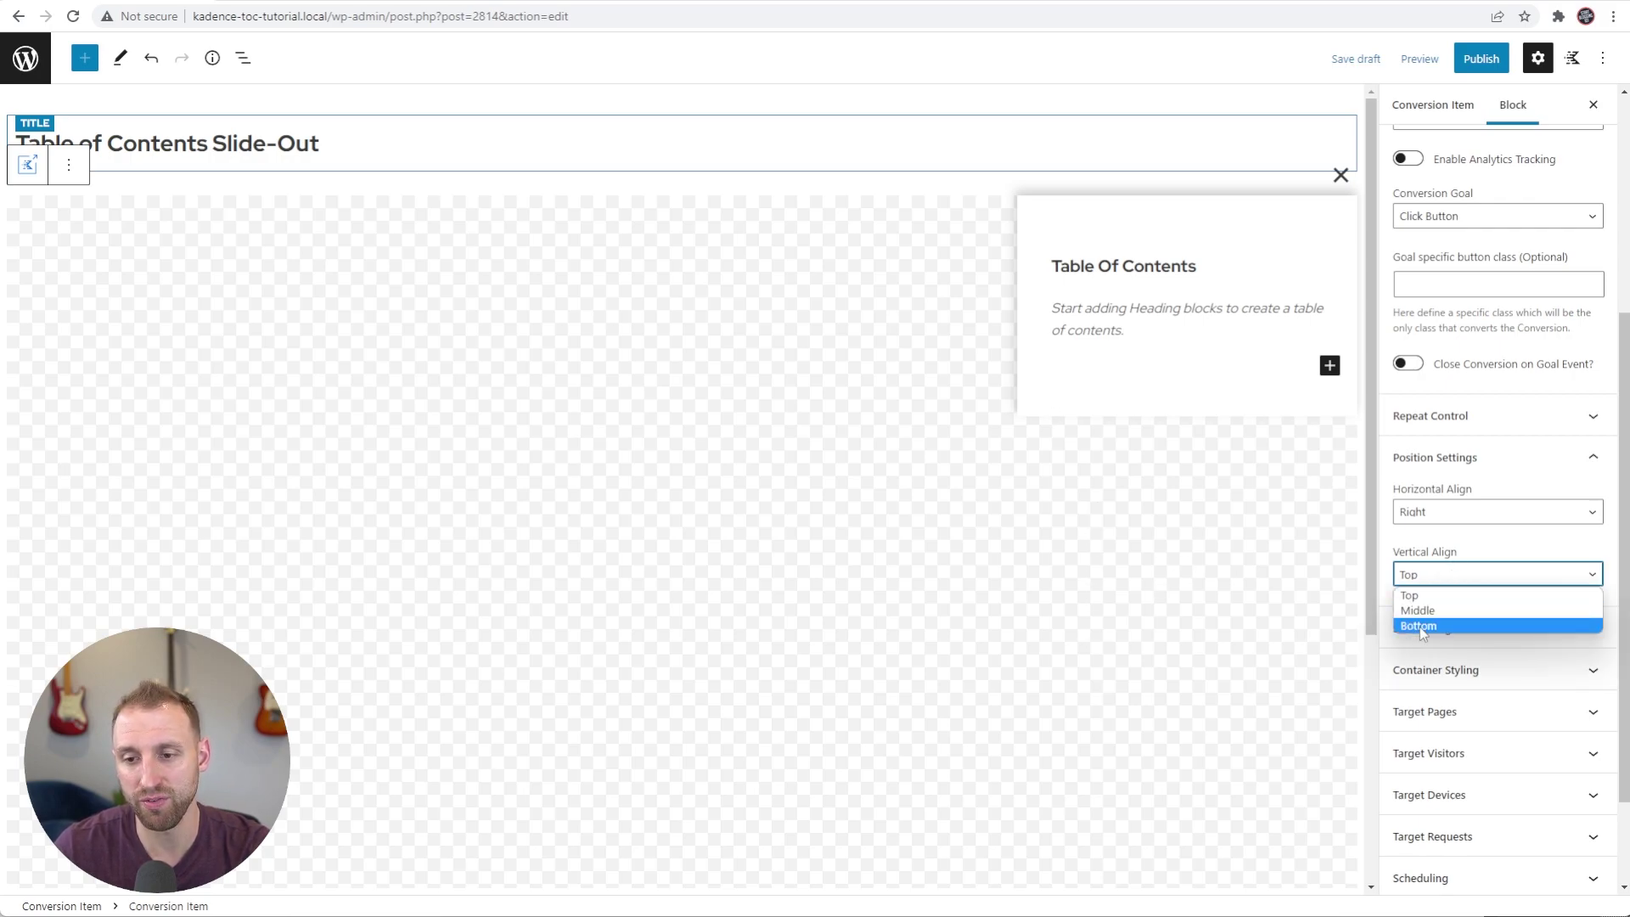
click(1420, 627)
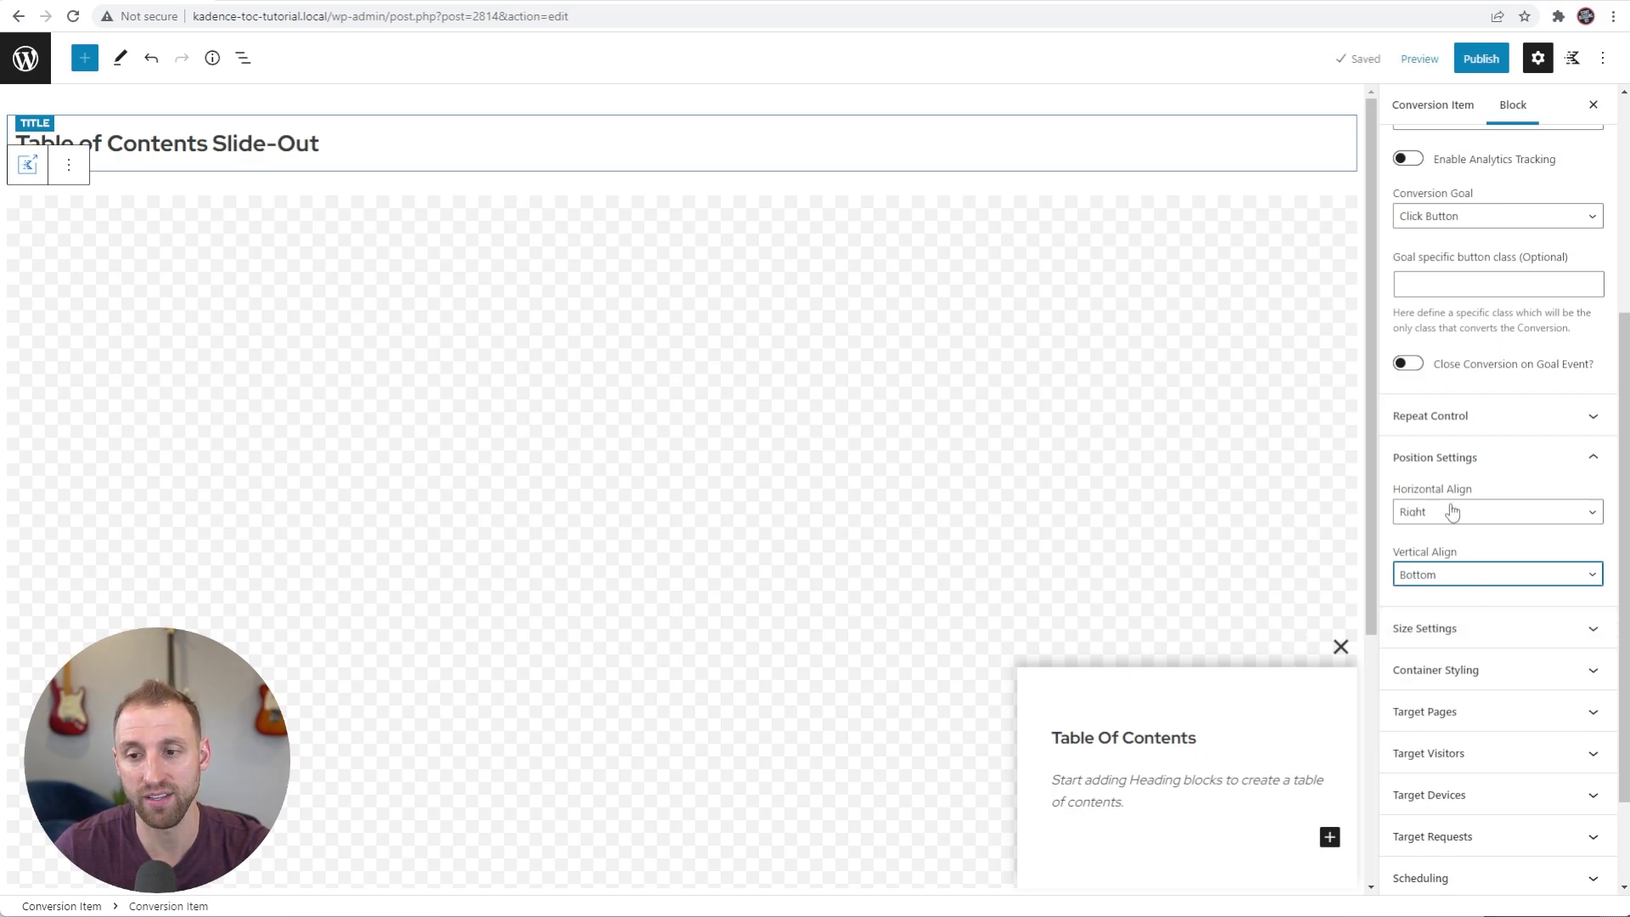
- Check the slide-in's size settings and set its target pages to show on Single Posts
click(1444, 629)
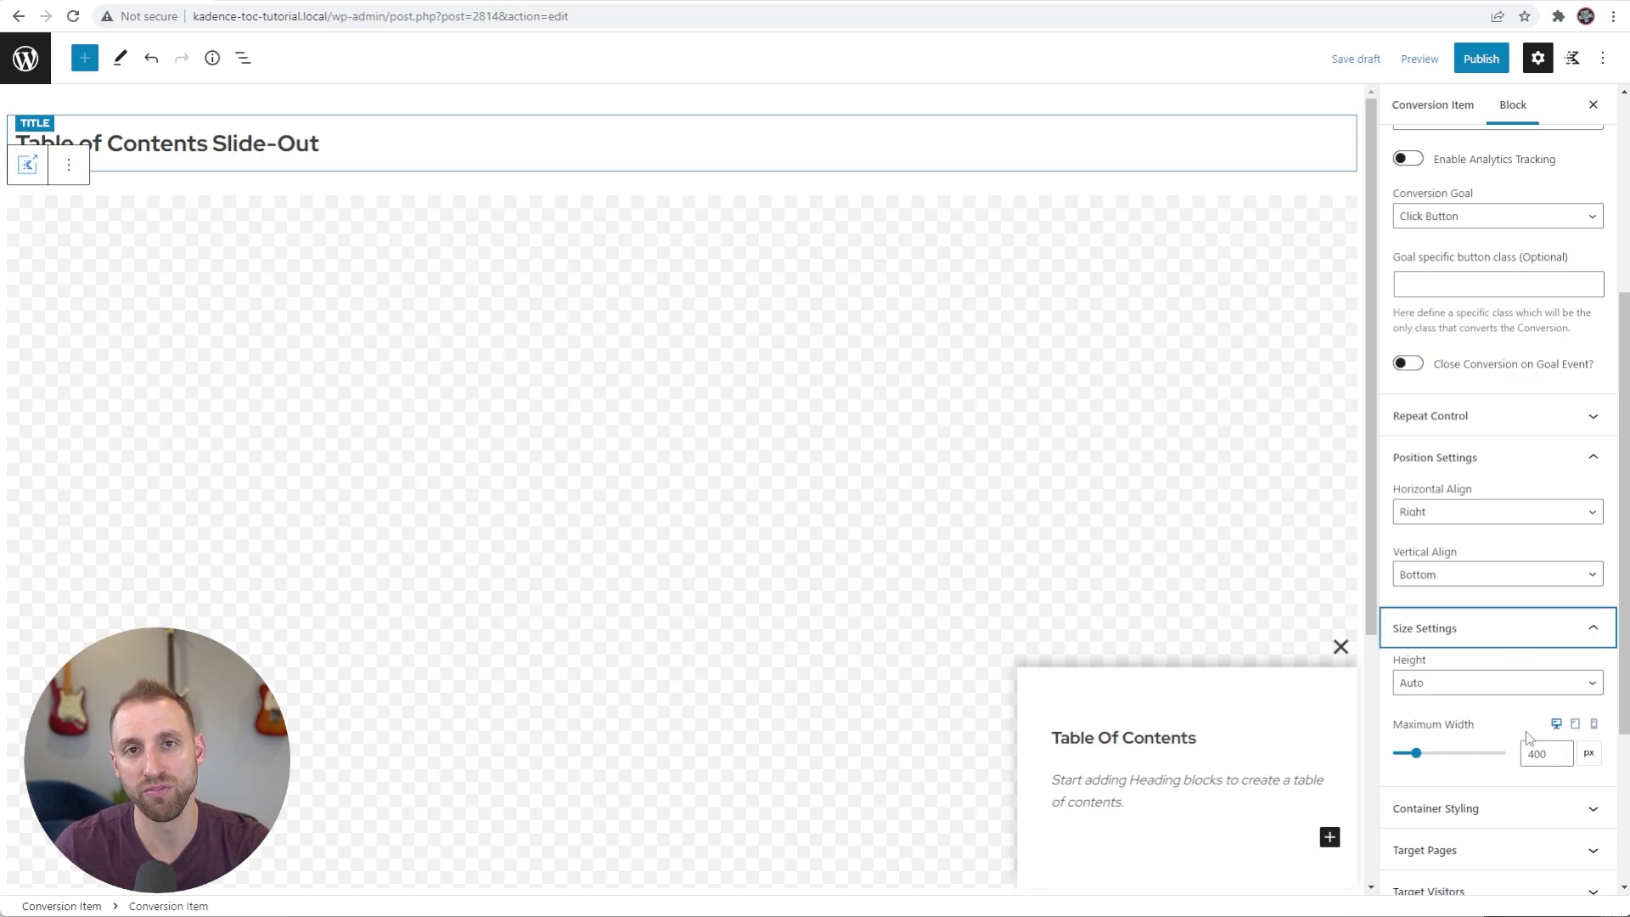
scroll(1526, 731, down, 2)
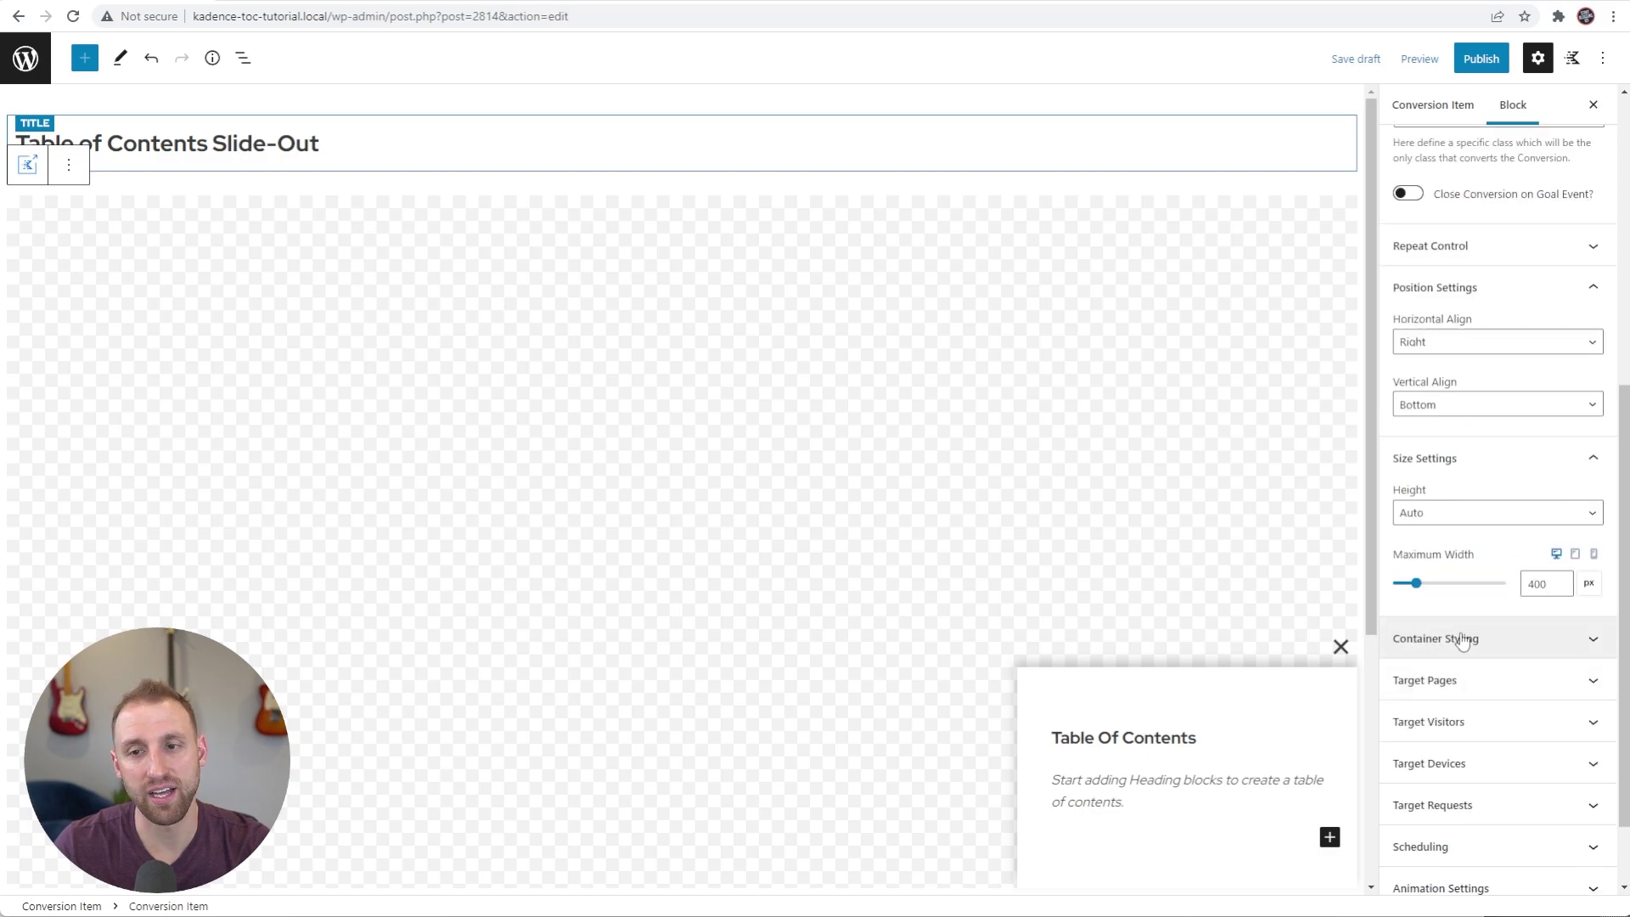
scroll(1462, 642, down, 1)
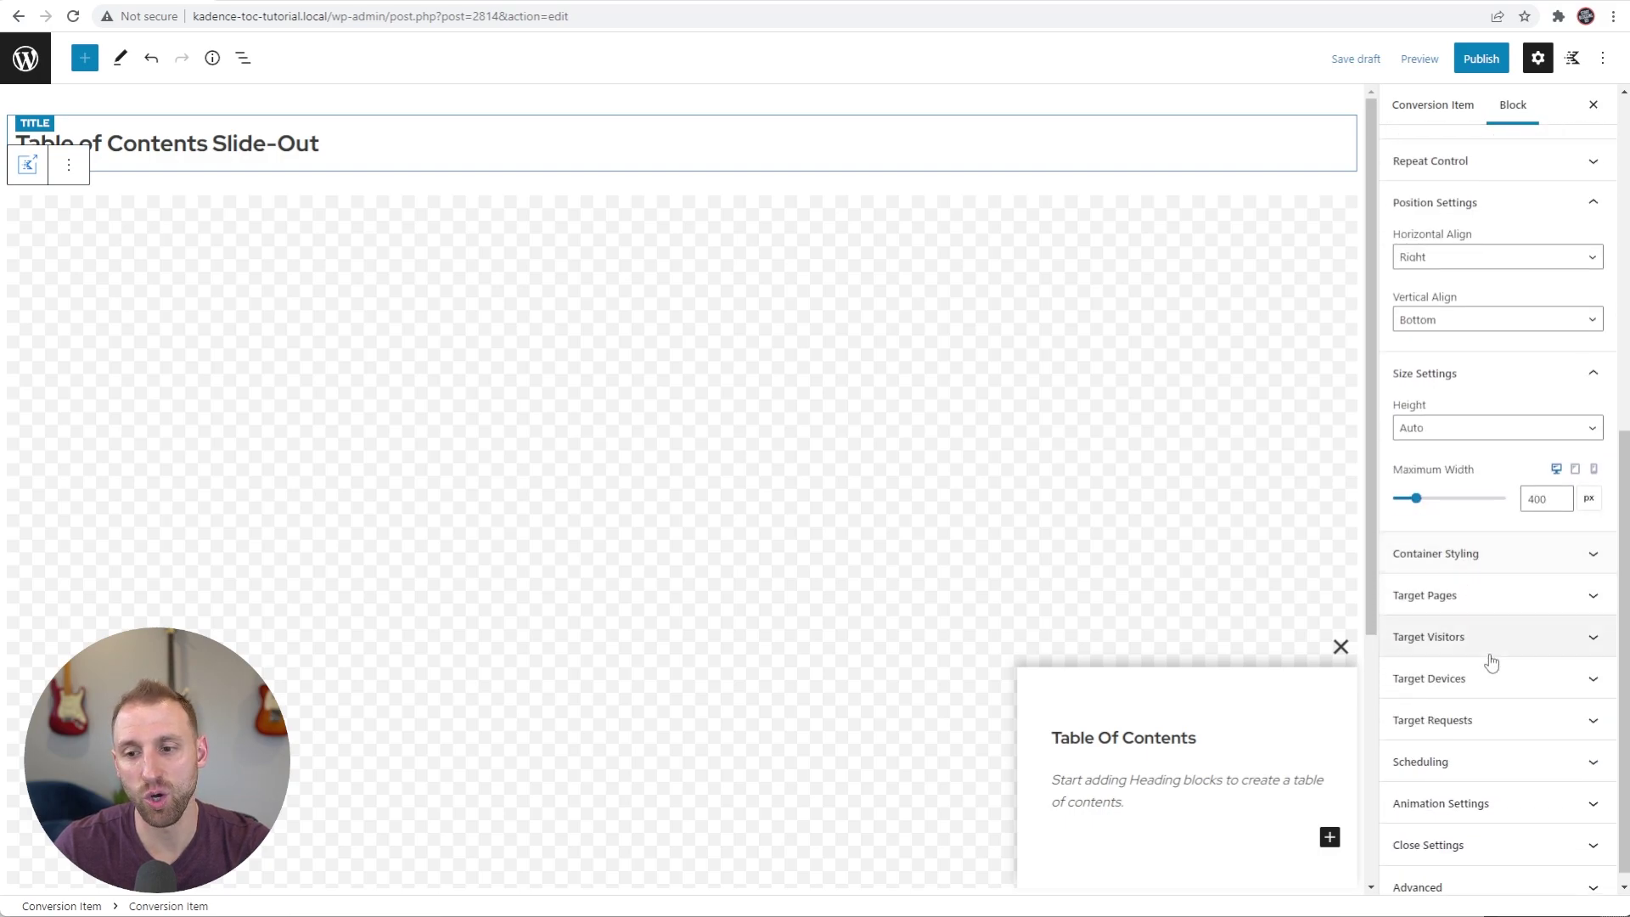
click(1482, 599)
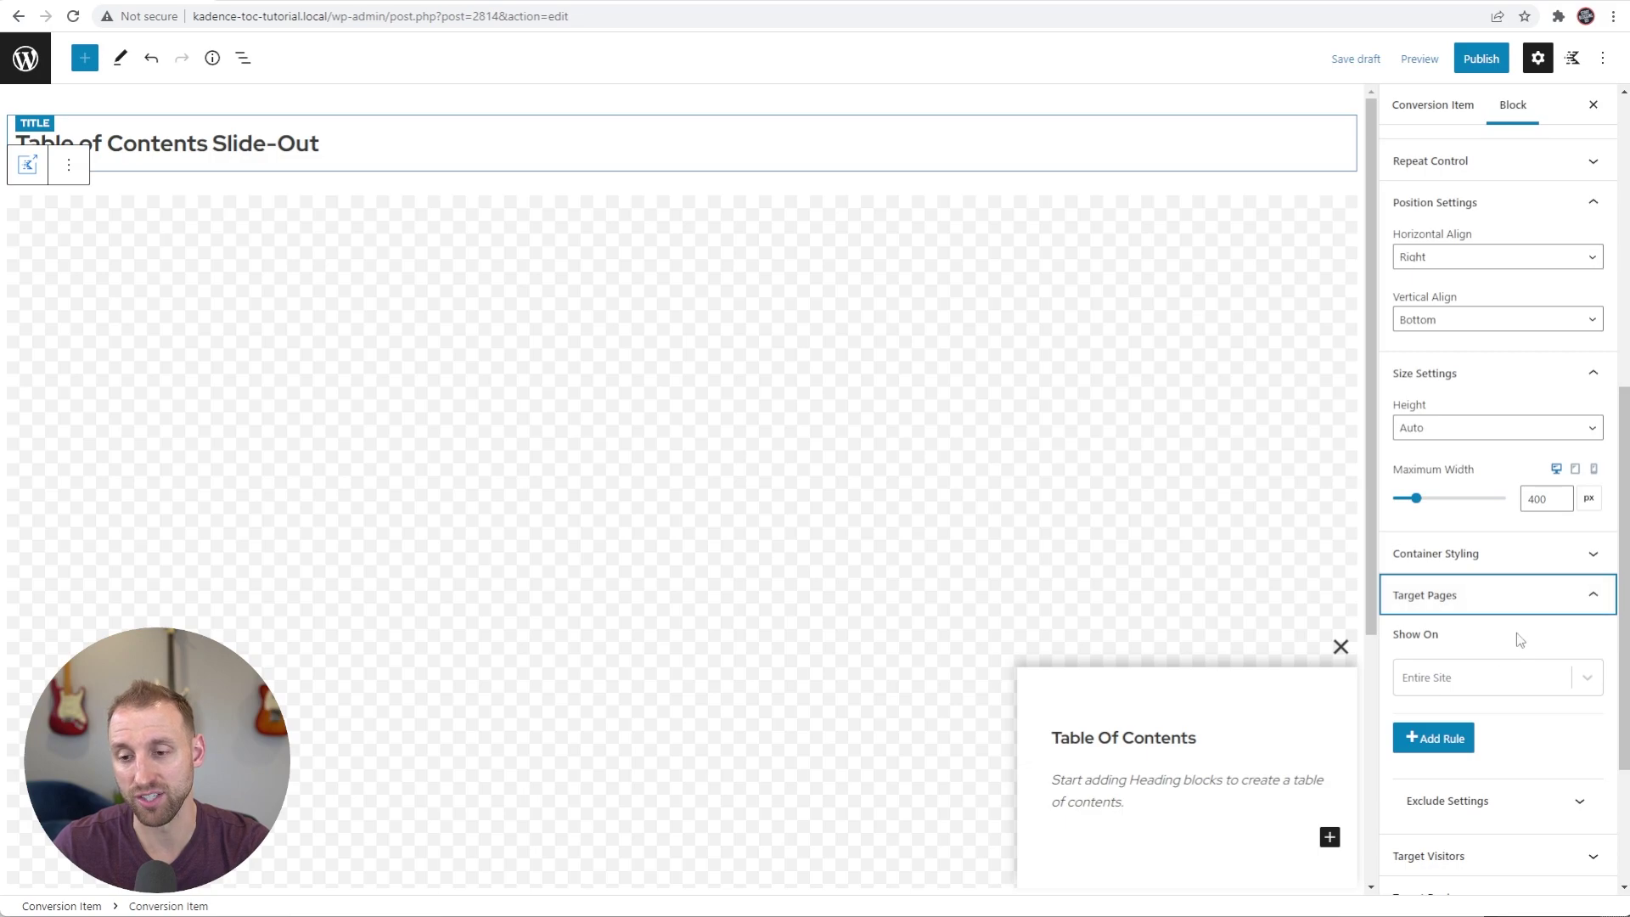
scroll(1518, 636, down, 1)
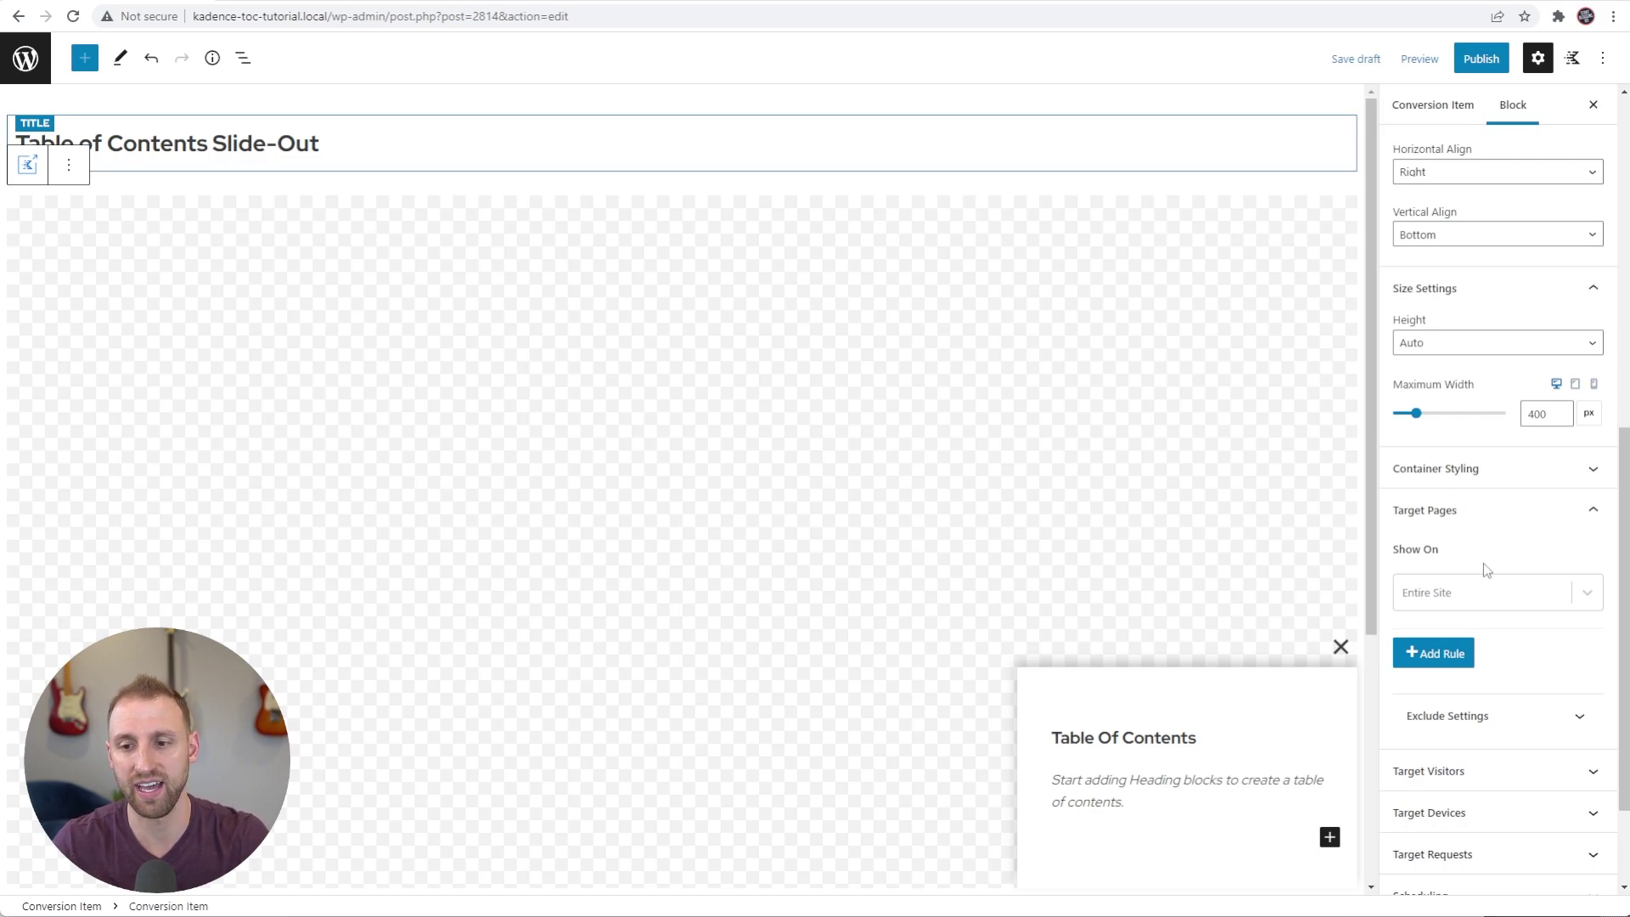
click(1501, 594)
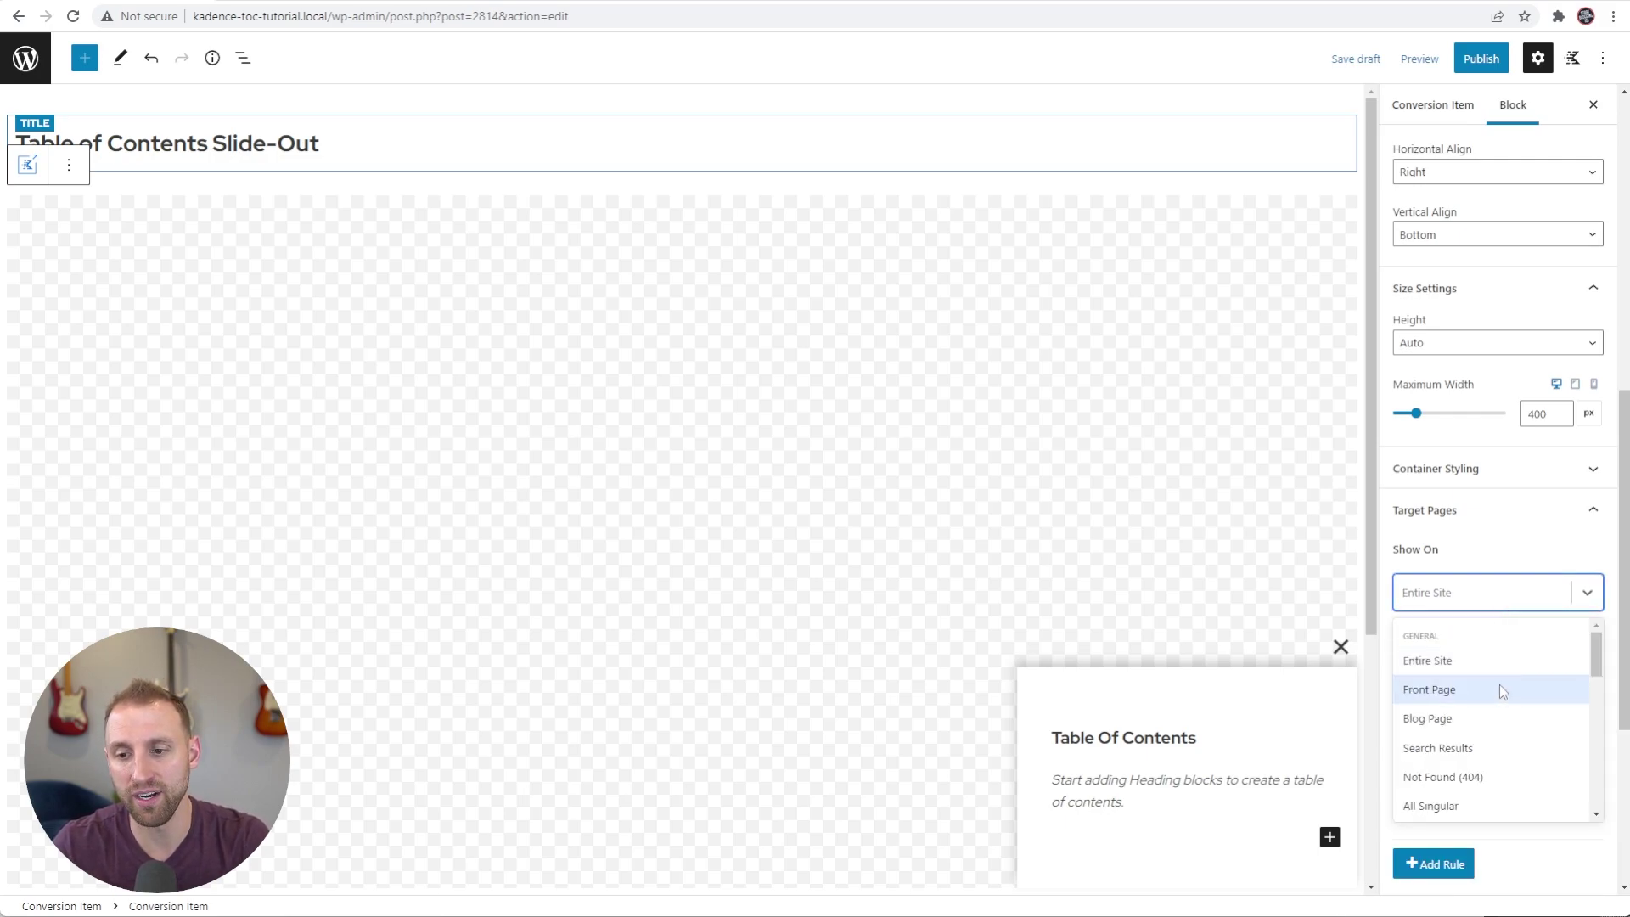
scroll(1497, 686, down, 3)
scroll(1497, 690, down, 4)
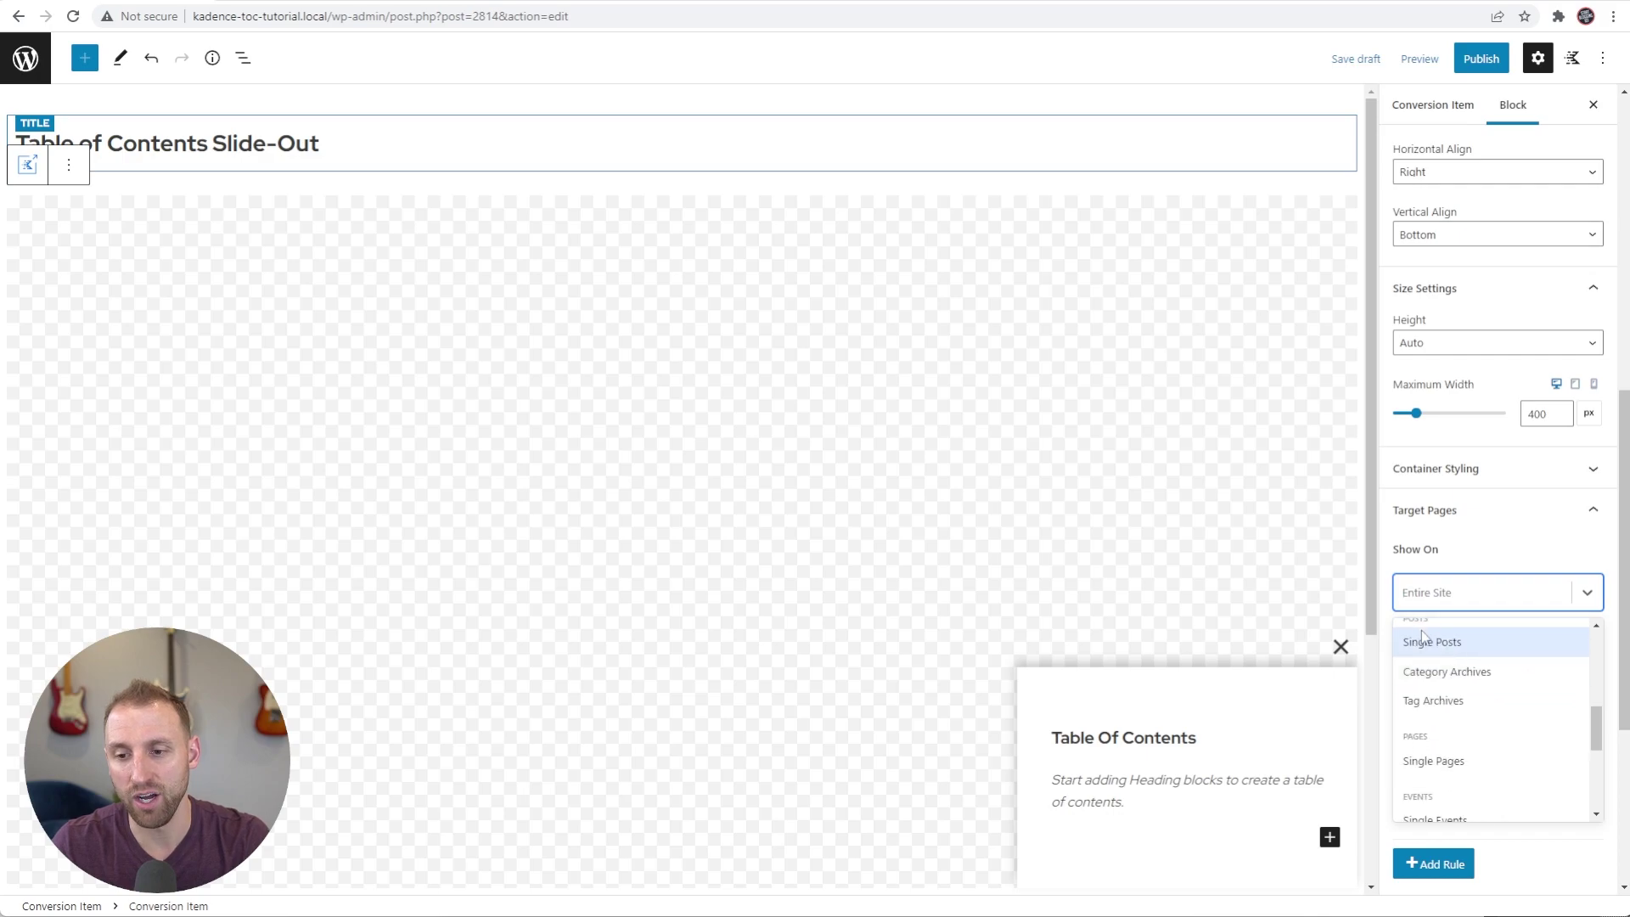
scroll(1436, 680, up, 2)
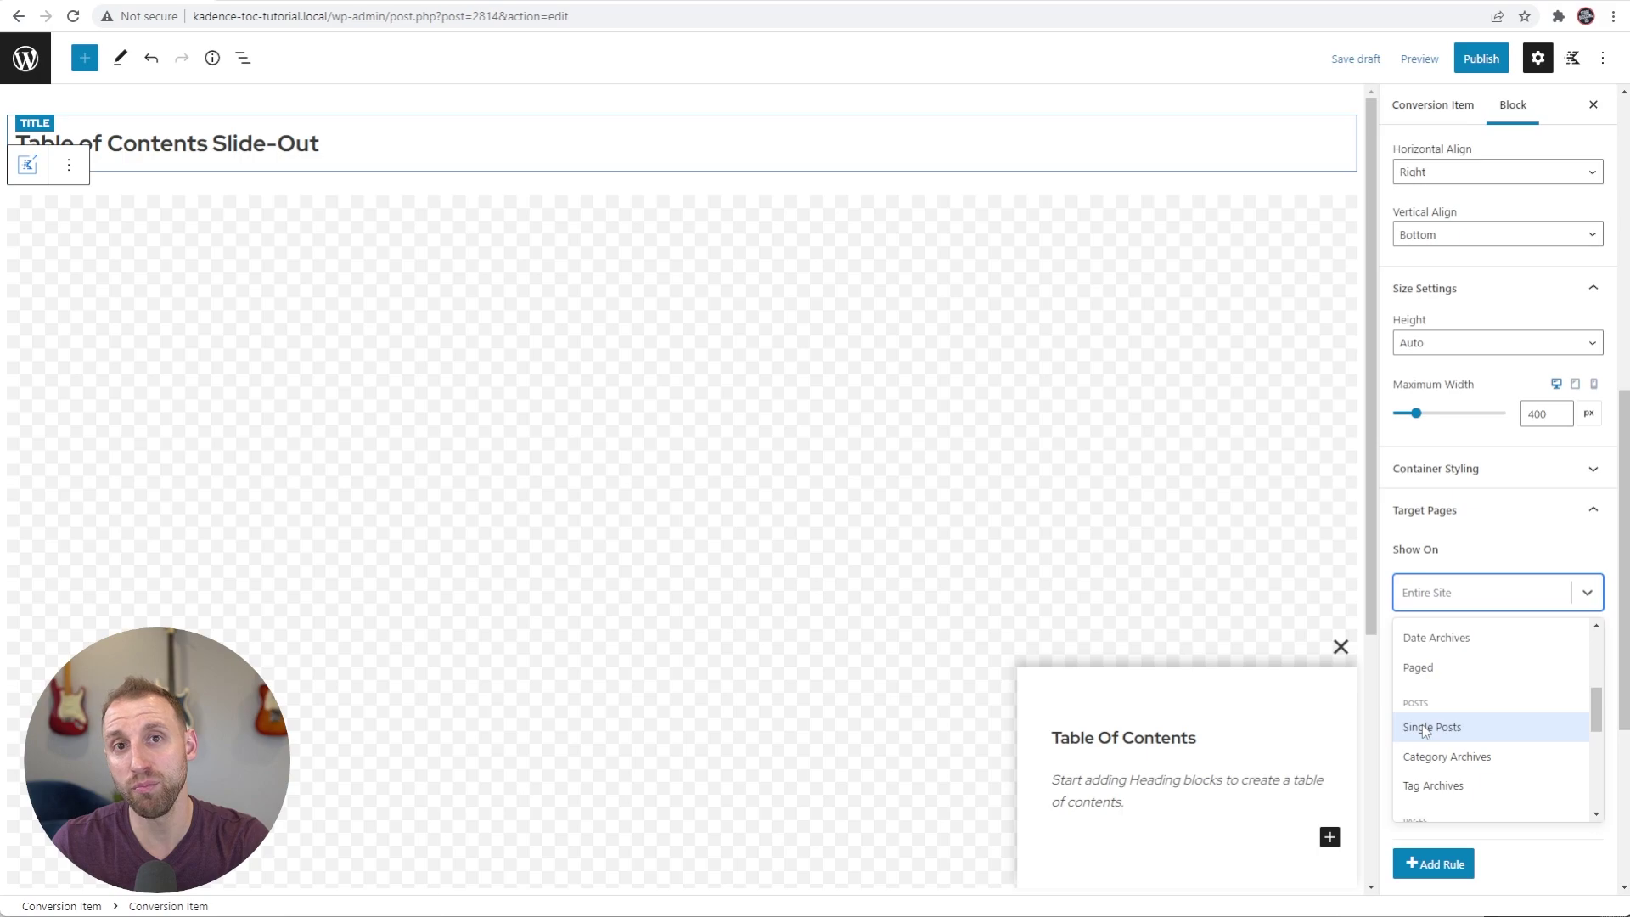
click(1427, 728)
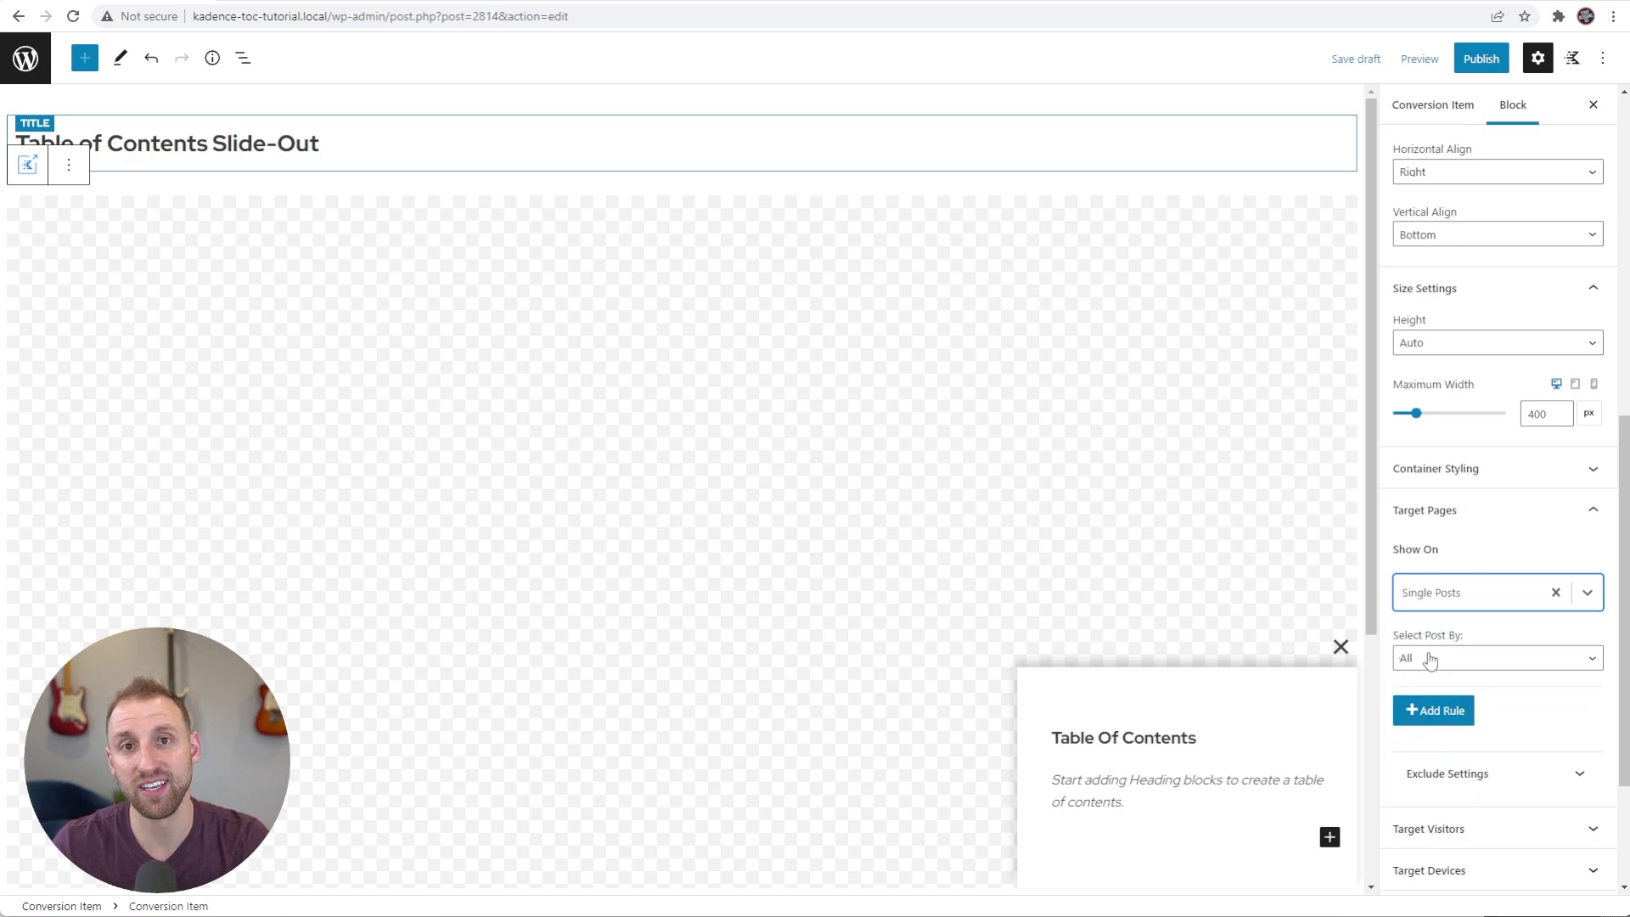
- Try selecting the target posts by Group, view the taxonomy choices, and return the selection to All
click(1474, 667)
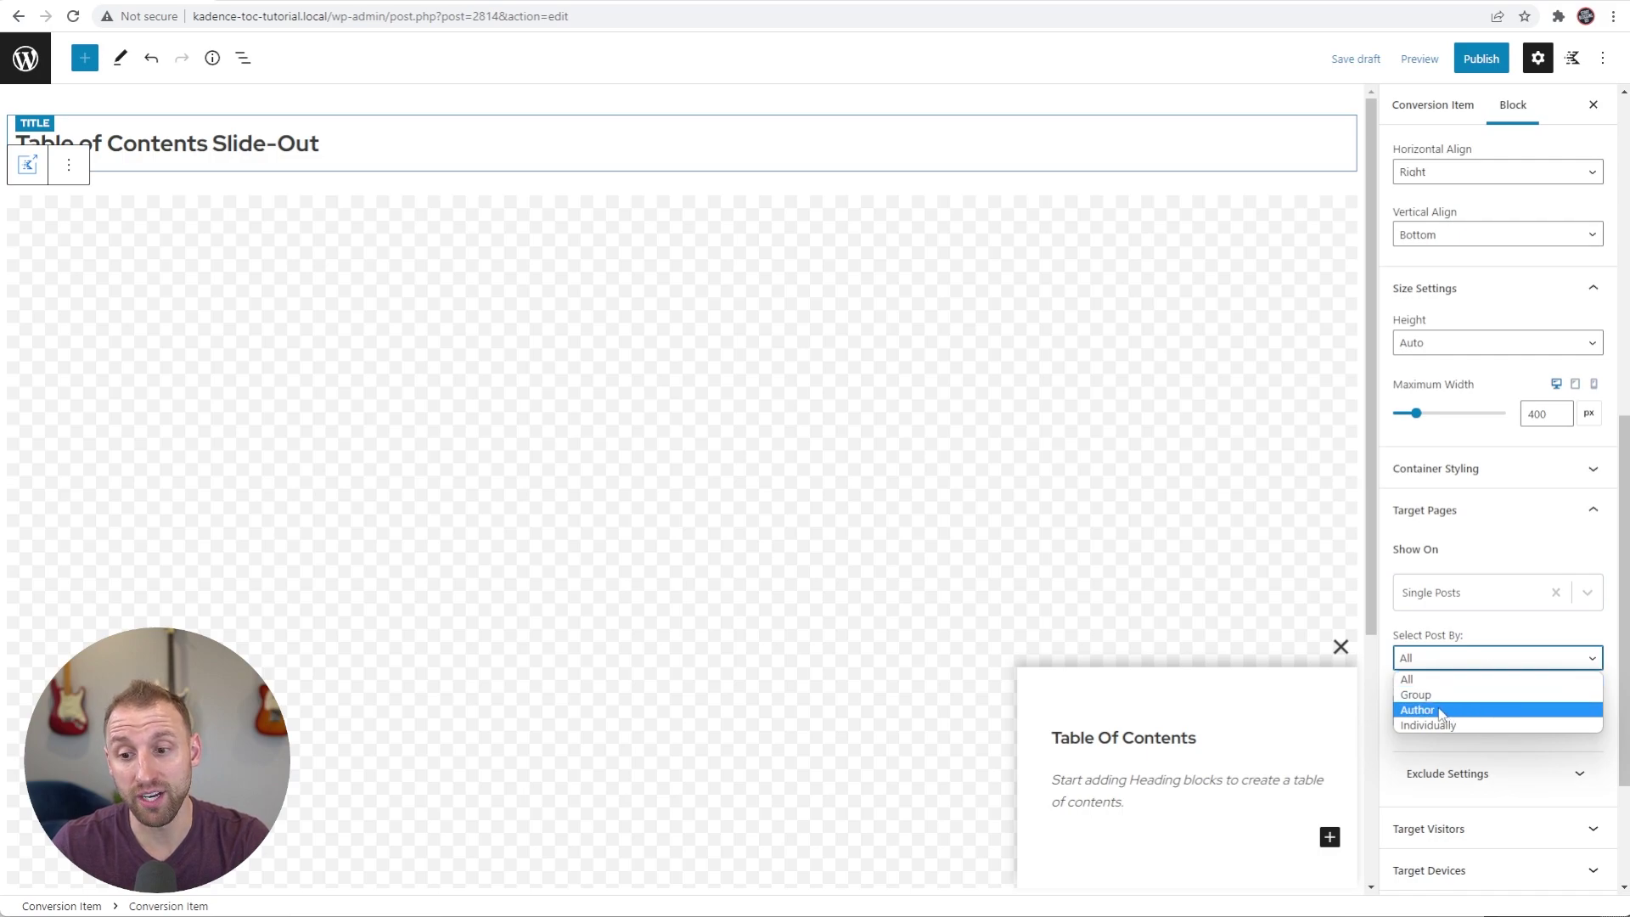
click(1416, 696)
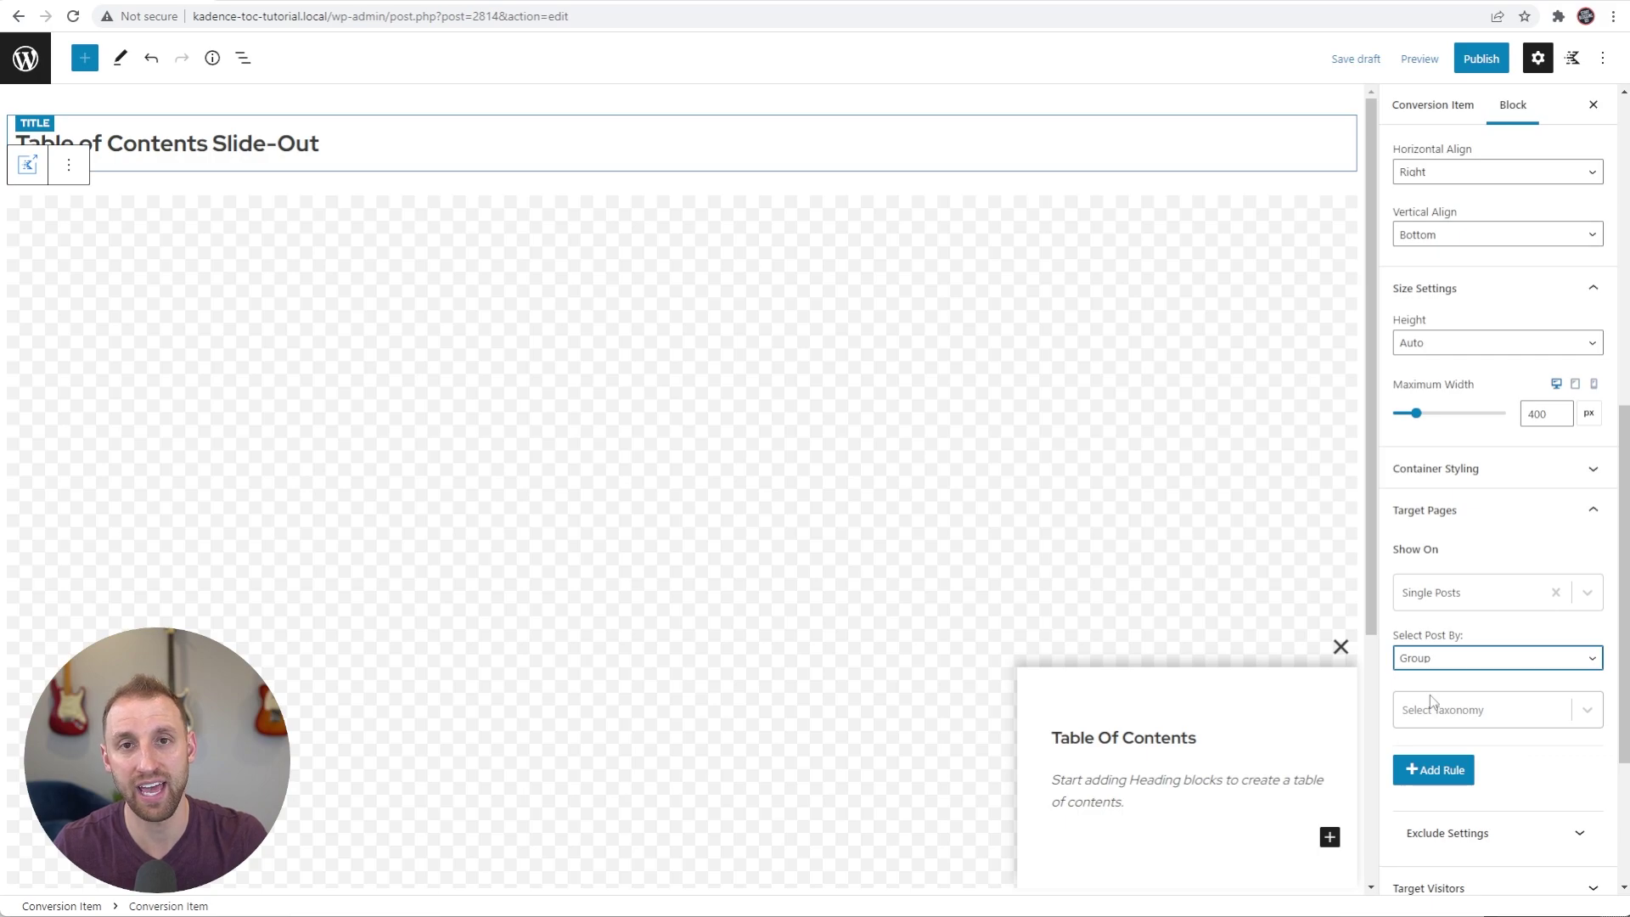
click(1441, 710)
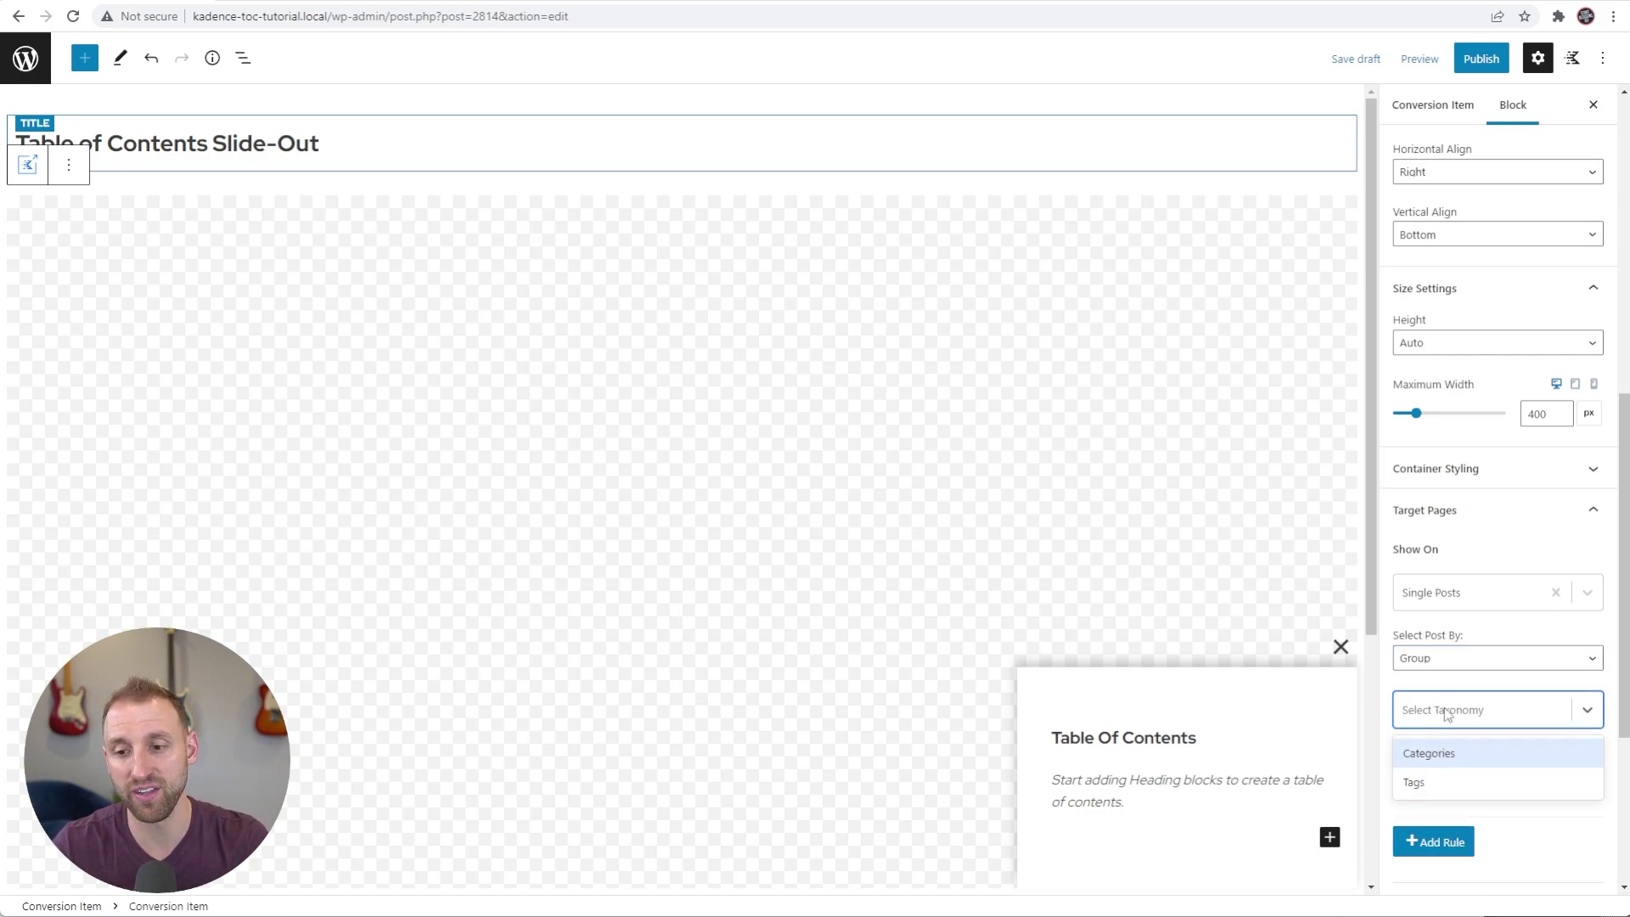
click(1444, 662)
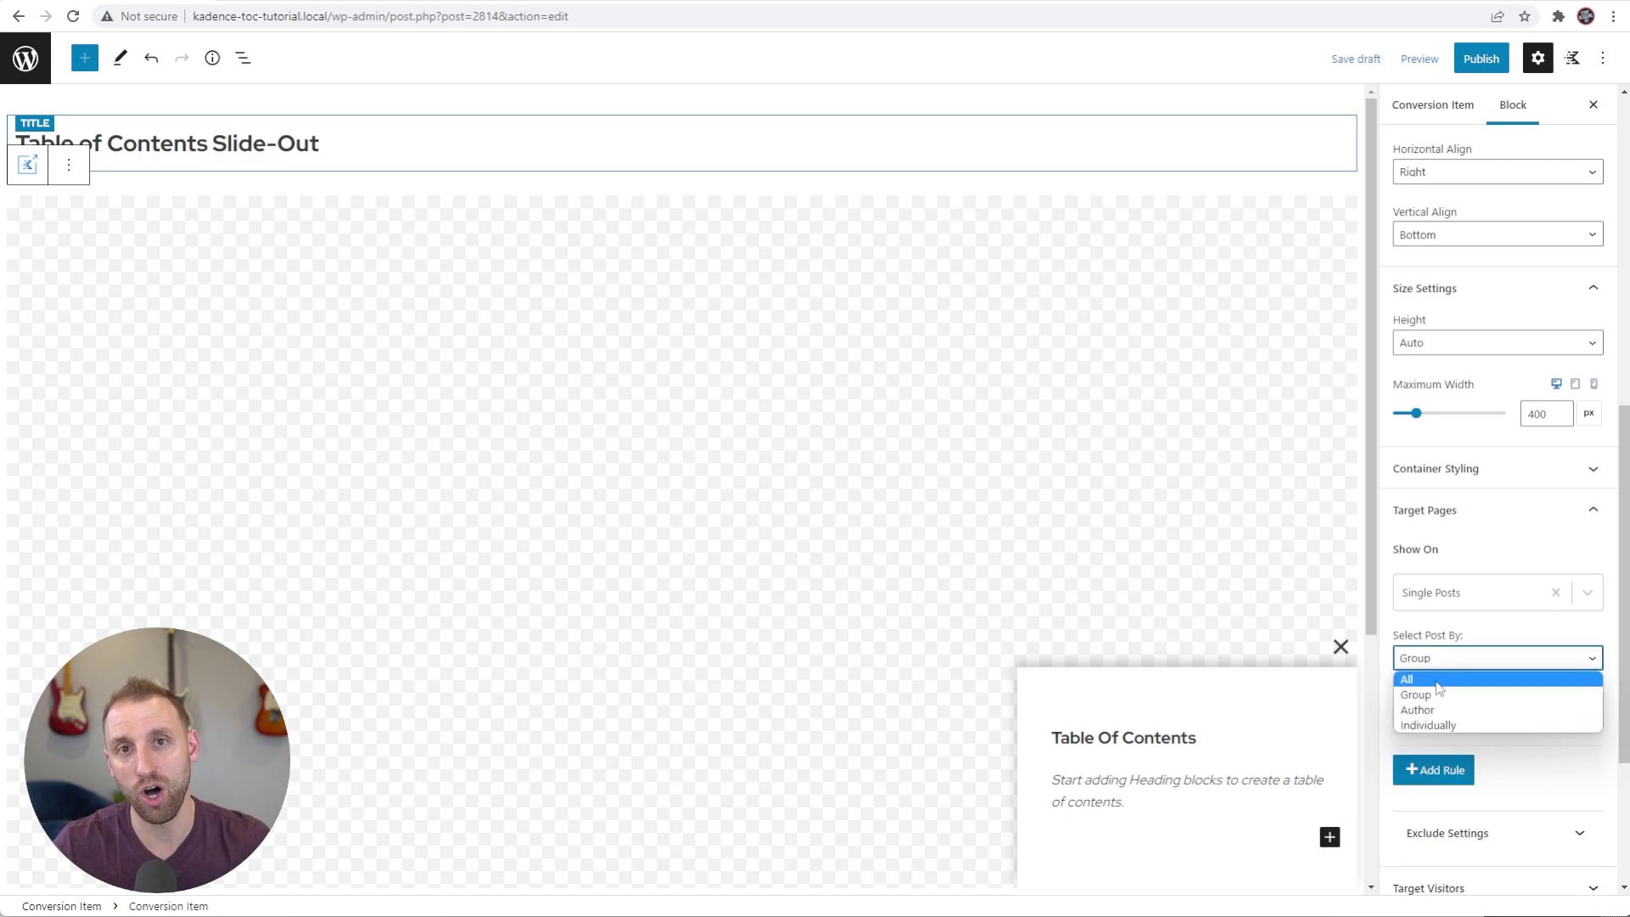
click(1437, 680)
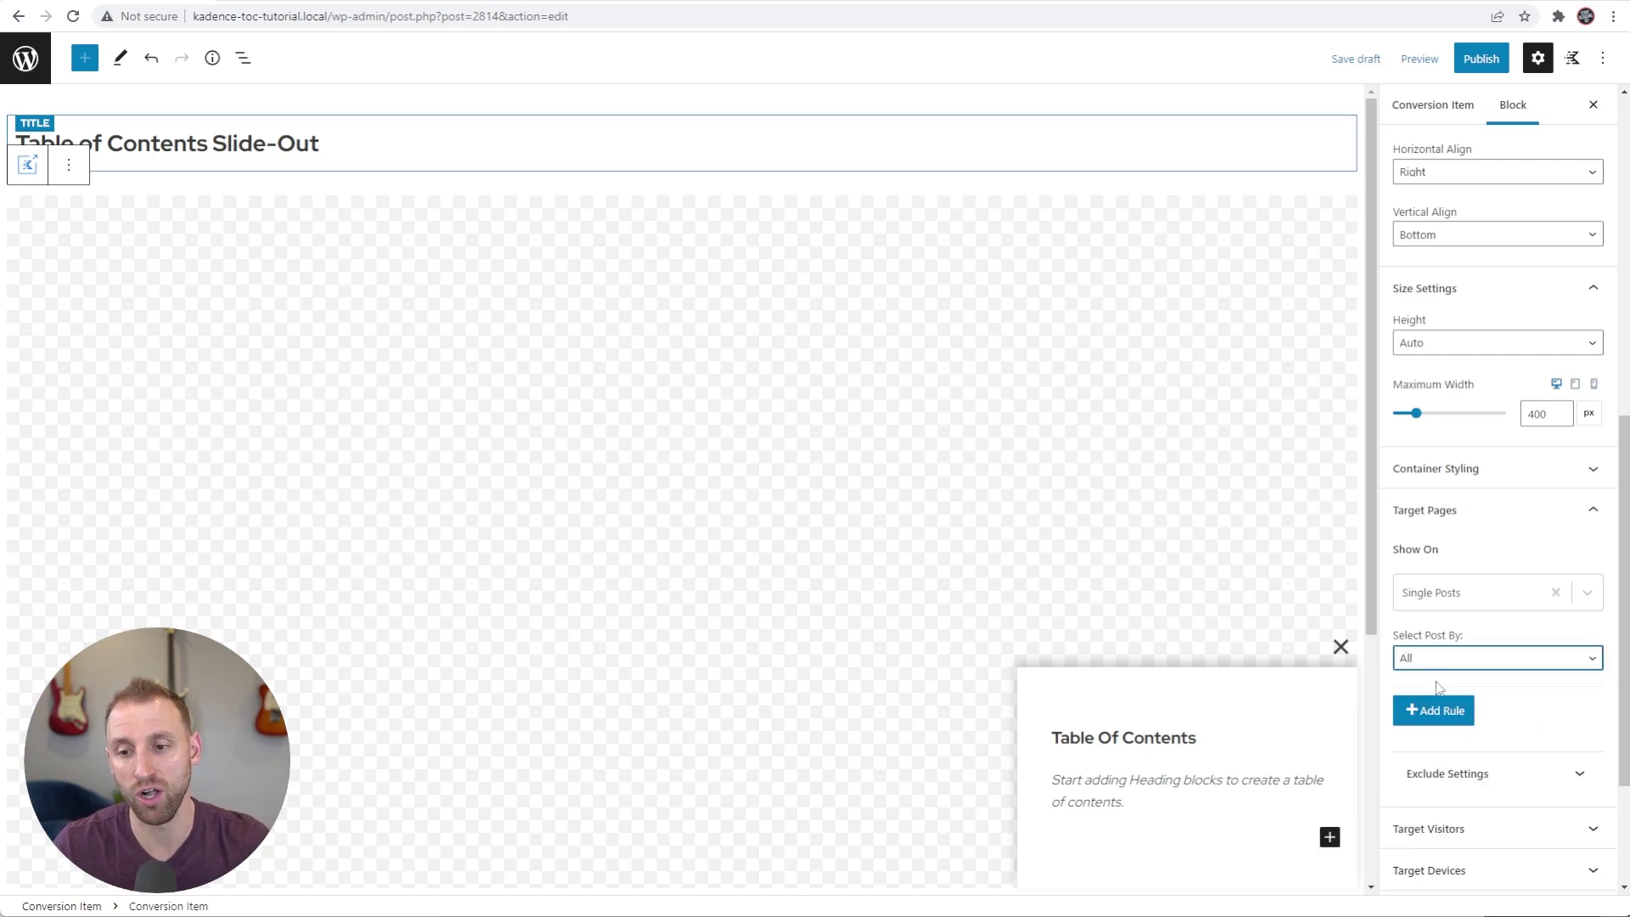
- Review the slide-in's visitor targeting, device targeting and animation options
scroll(1473, 721, down, 1)
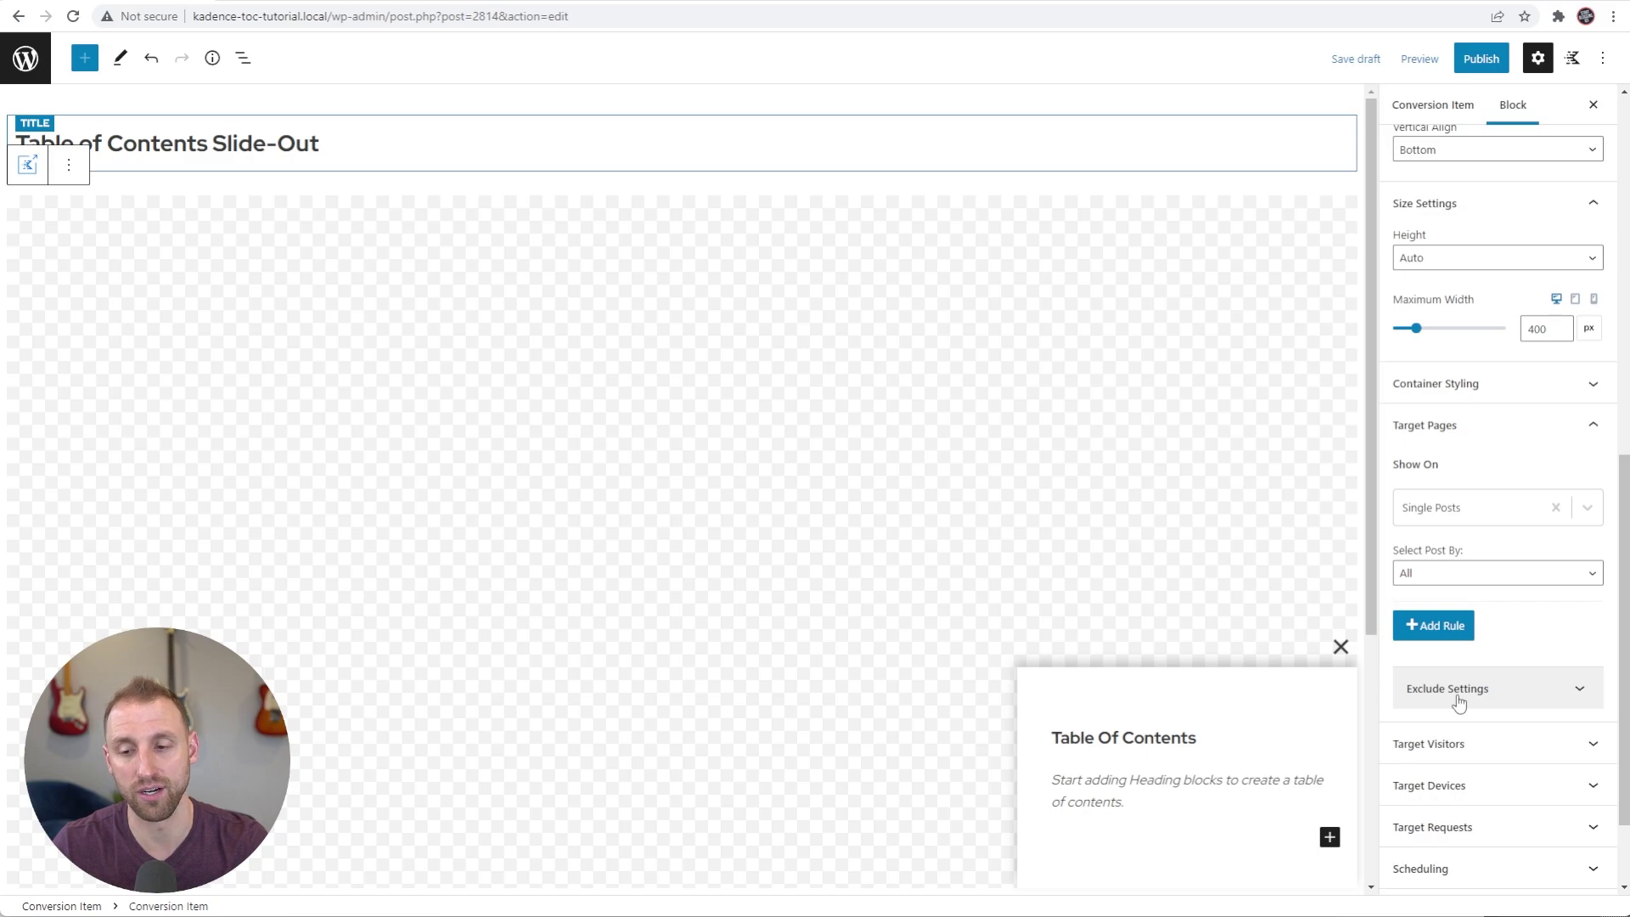
click(1492, 747)
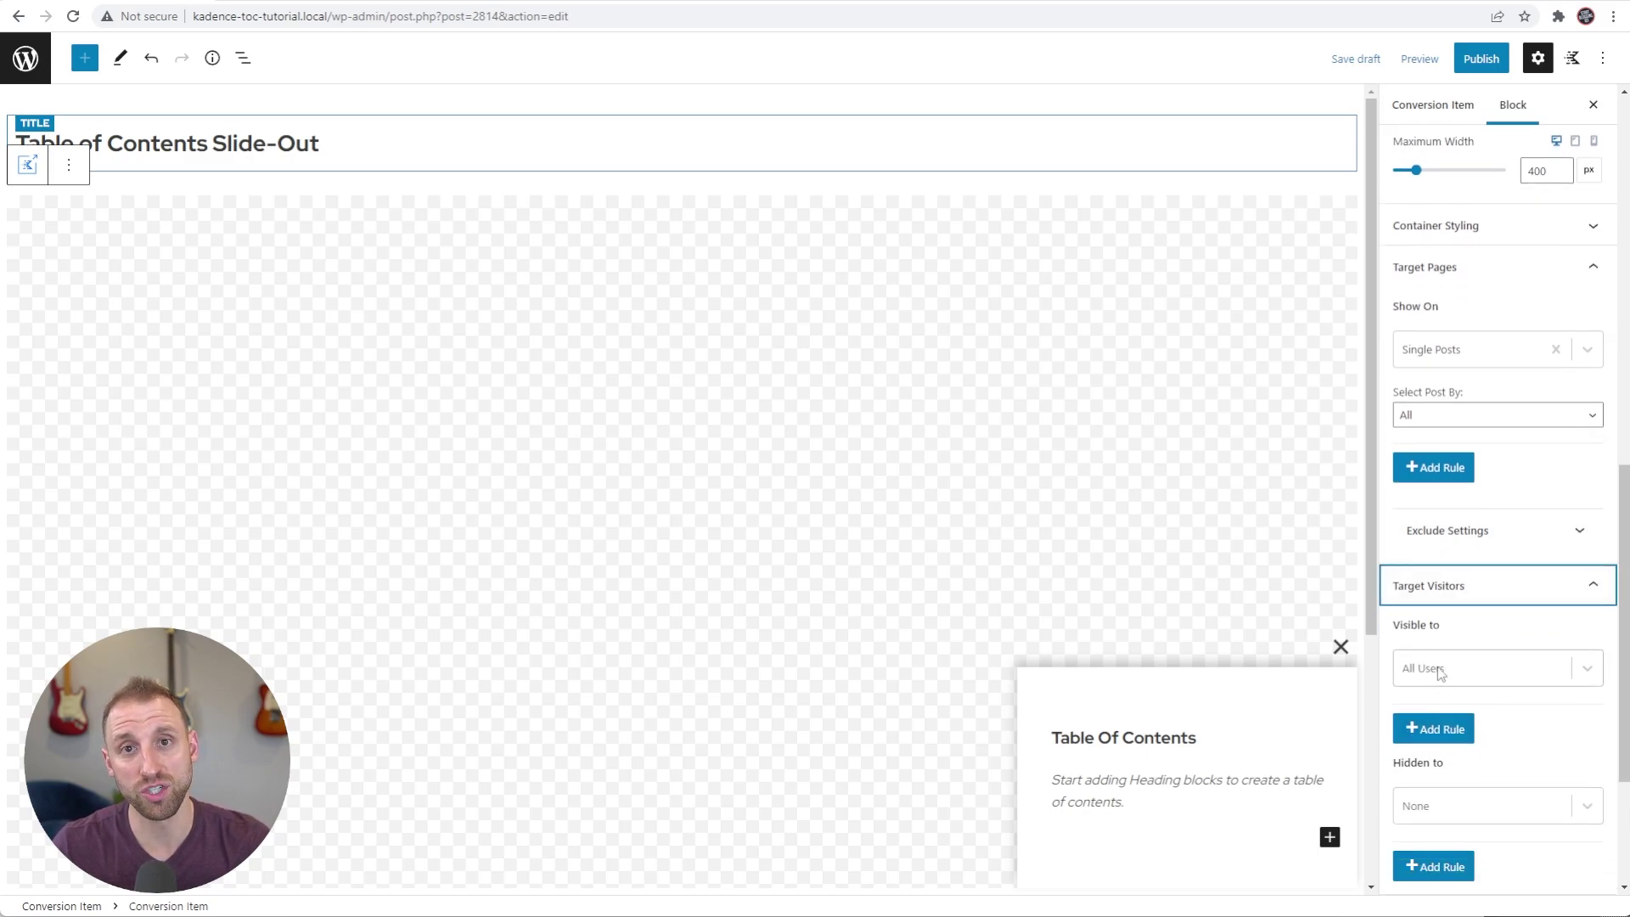
scroll(1451, 668, down, 1)
scroll(1504, 591, down, 1)
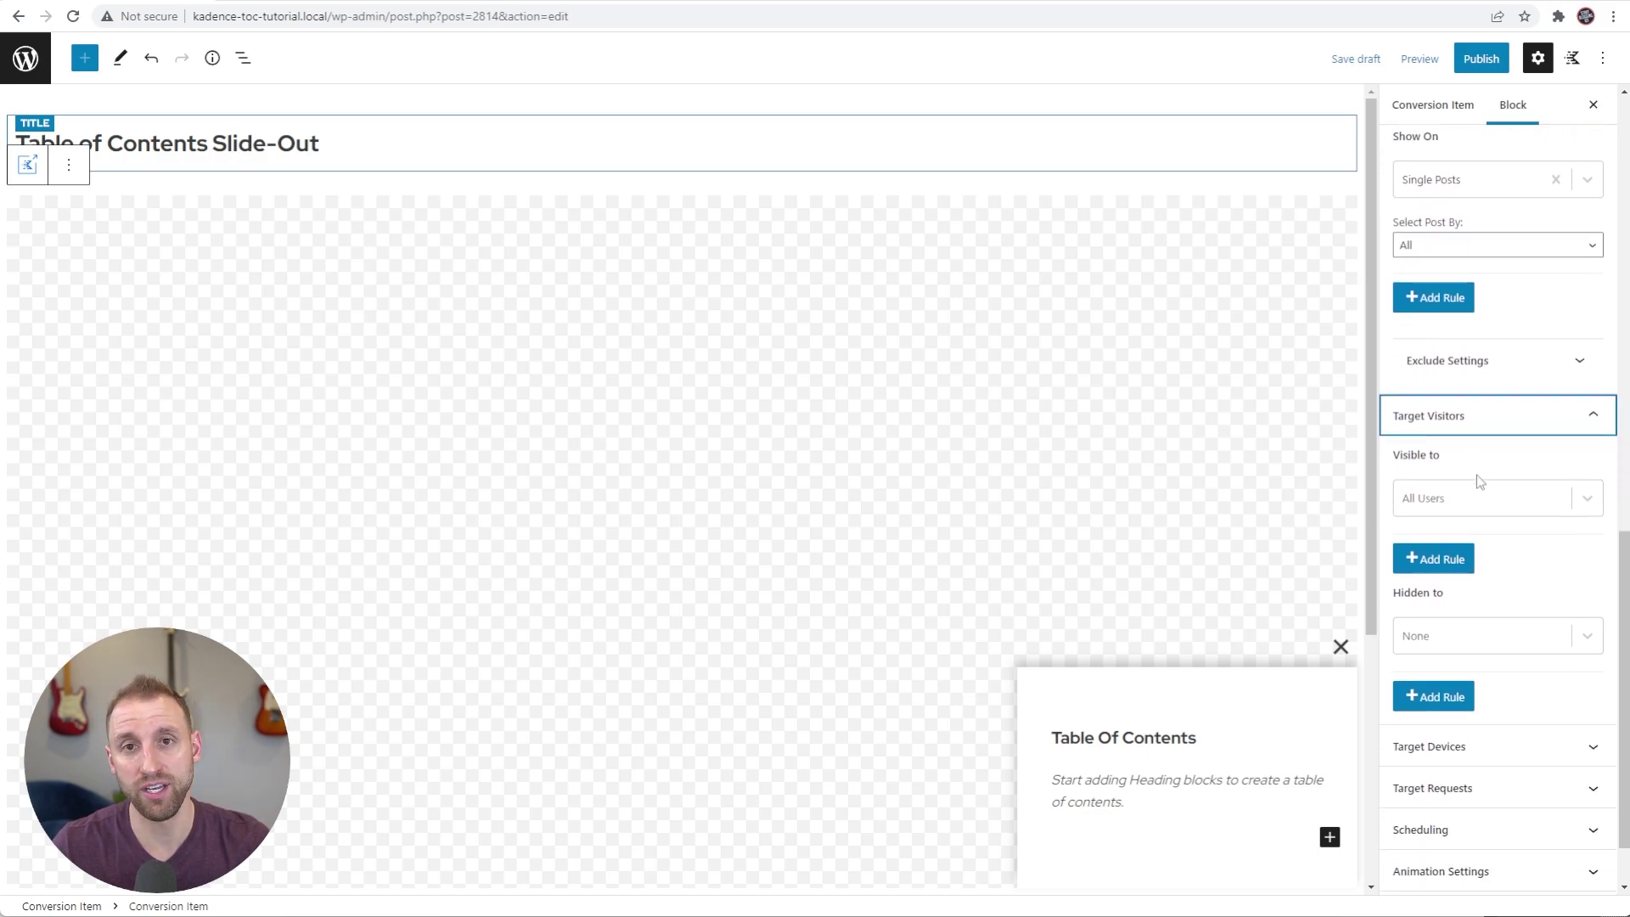
click(1491, 423)
click(1484, 668)
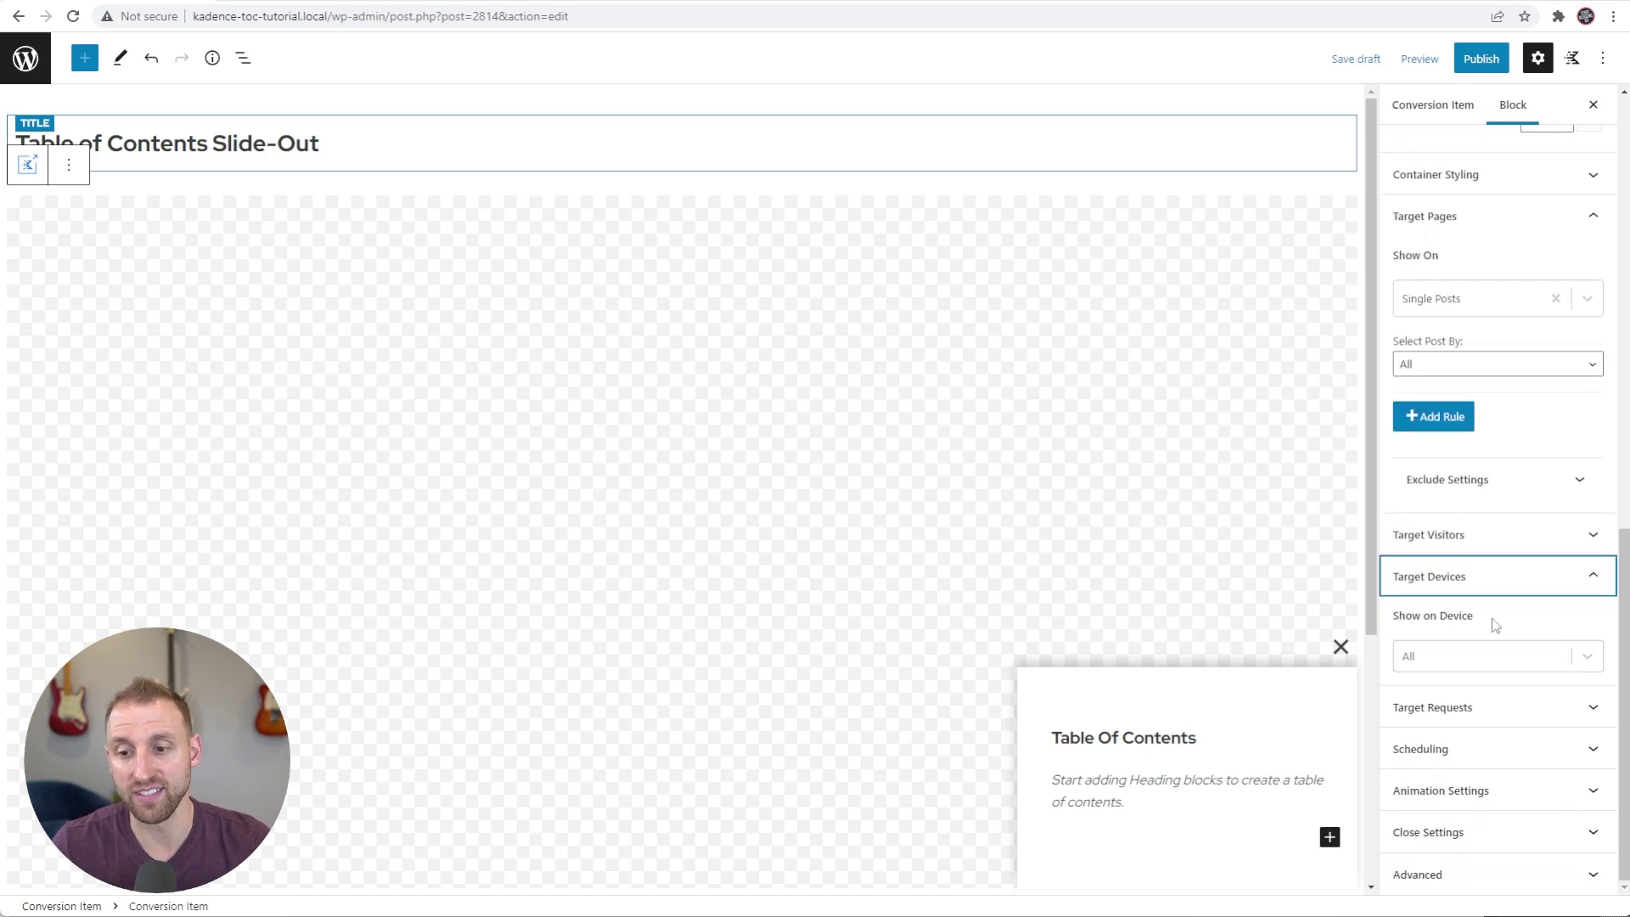
click(1474, 660)
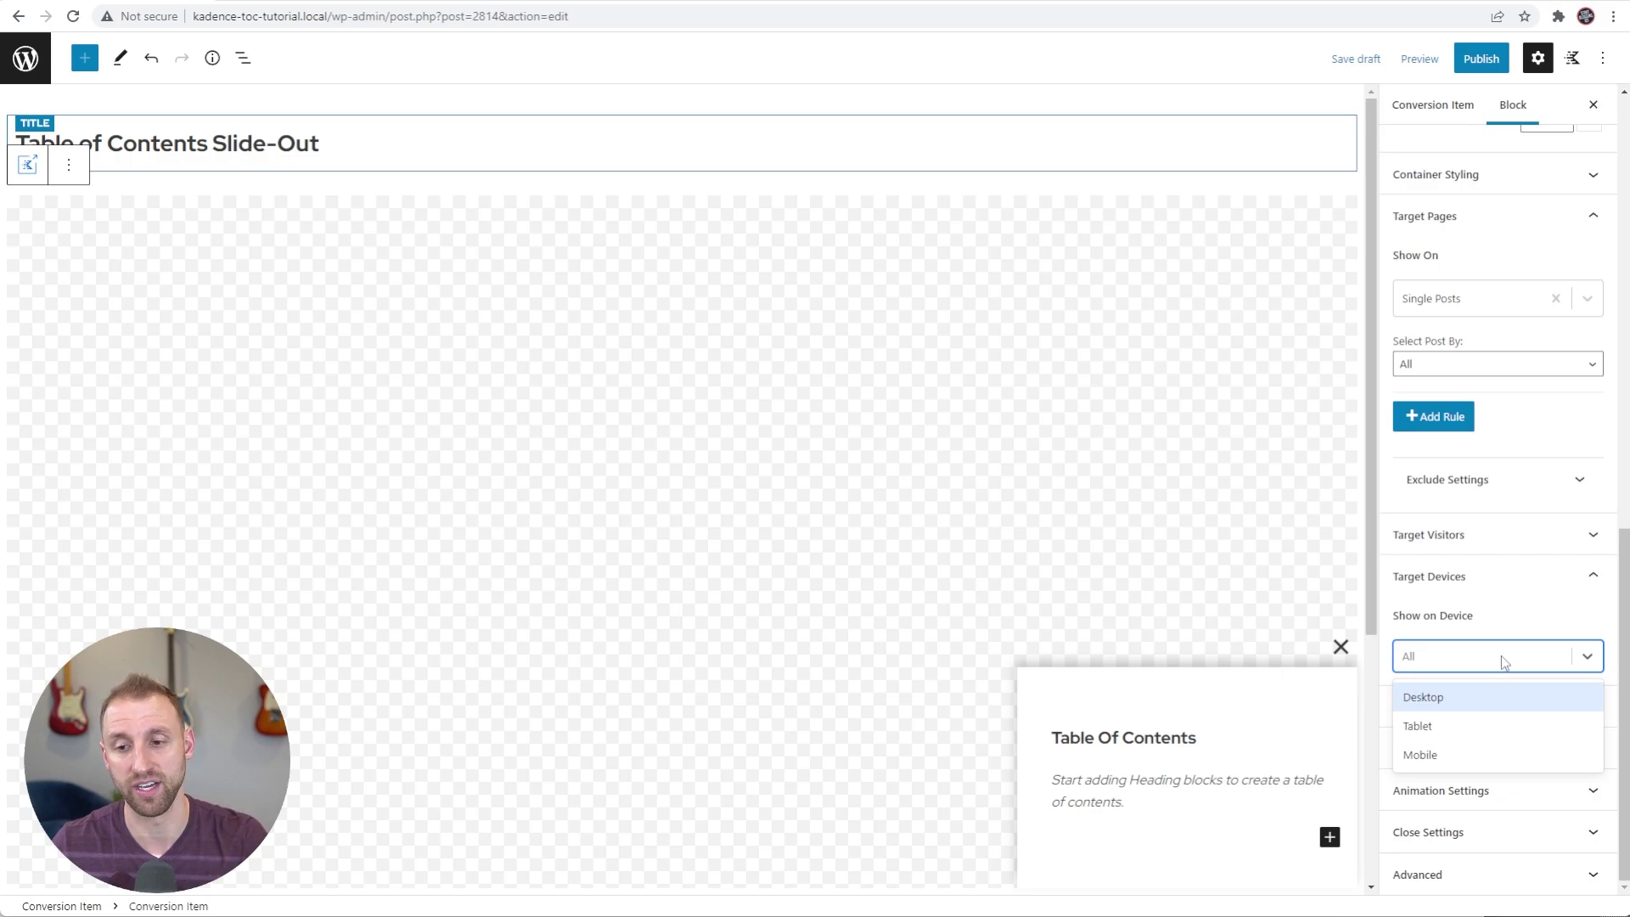
click(1513, 627)
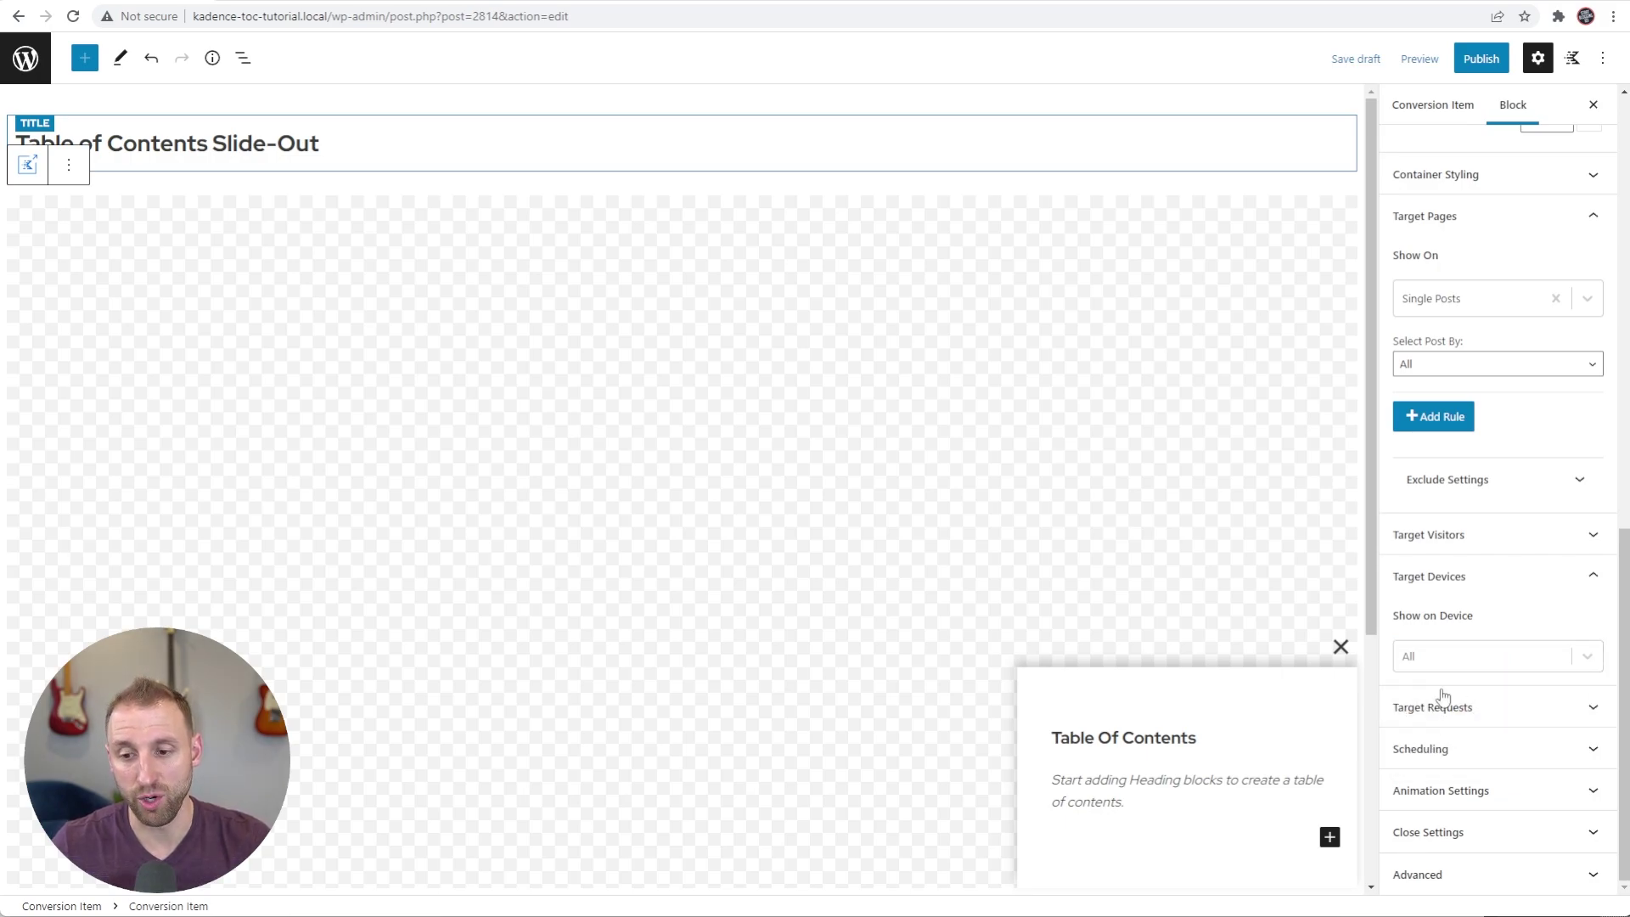
click(1458, 790)
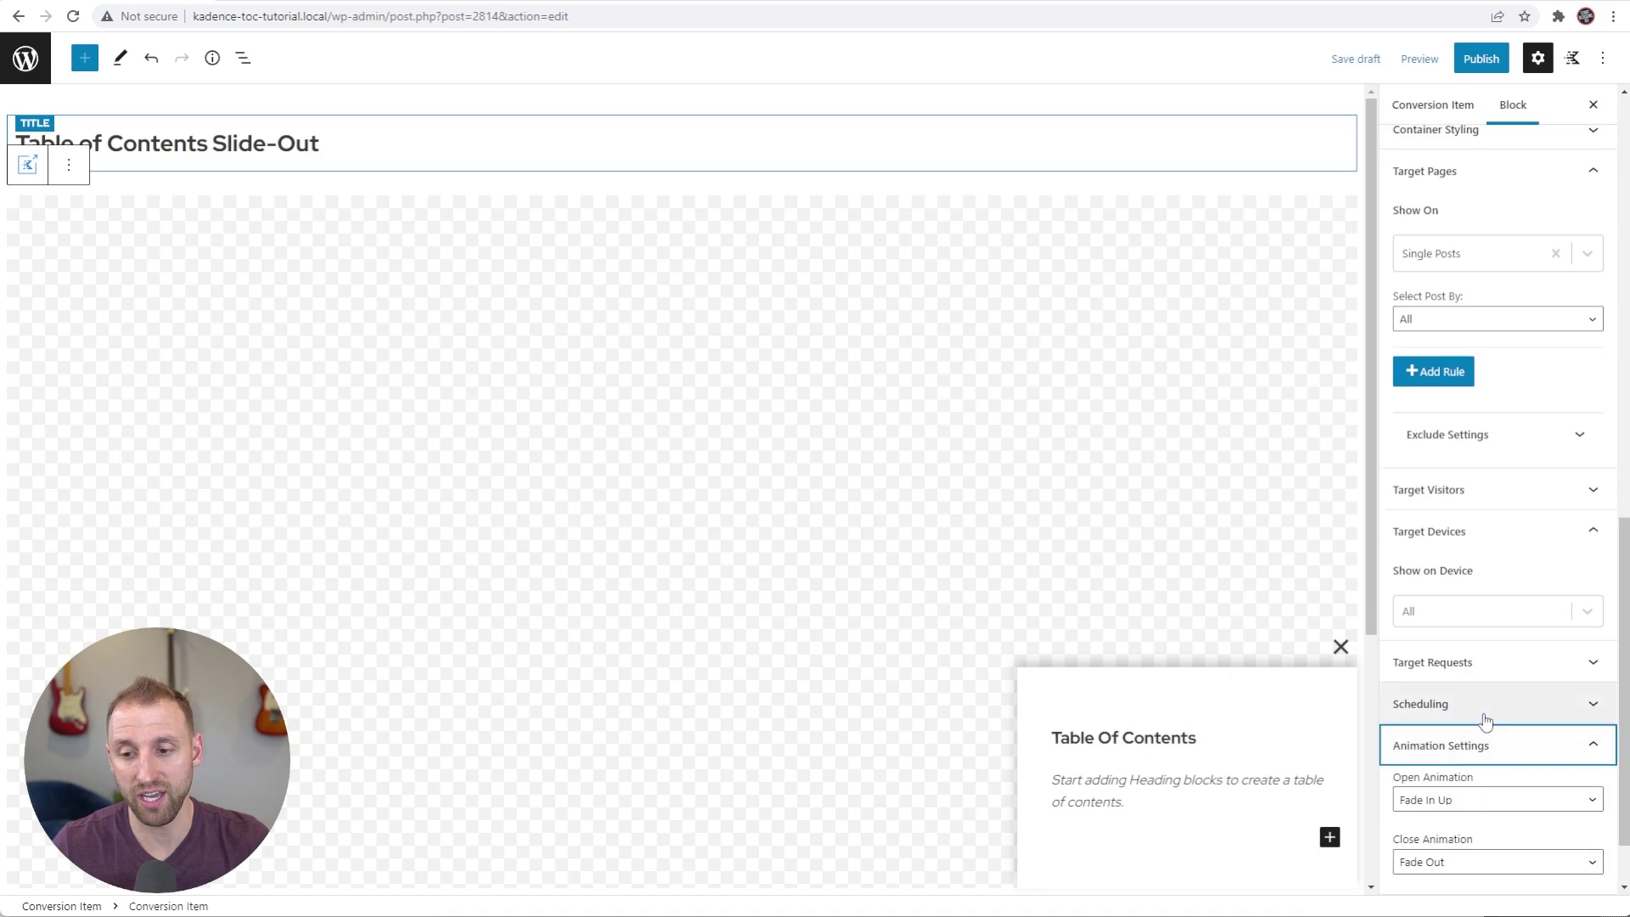
scroll(1486, 722, down, 1)
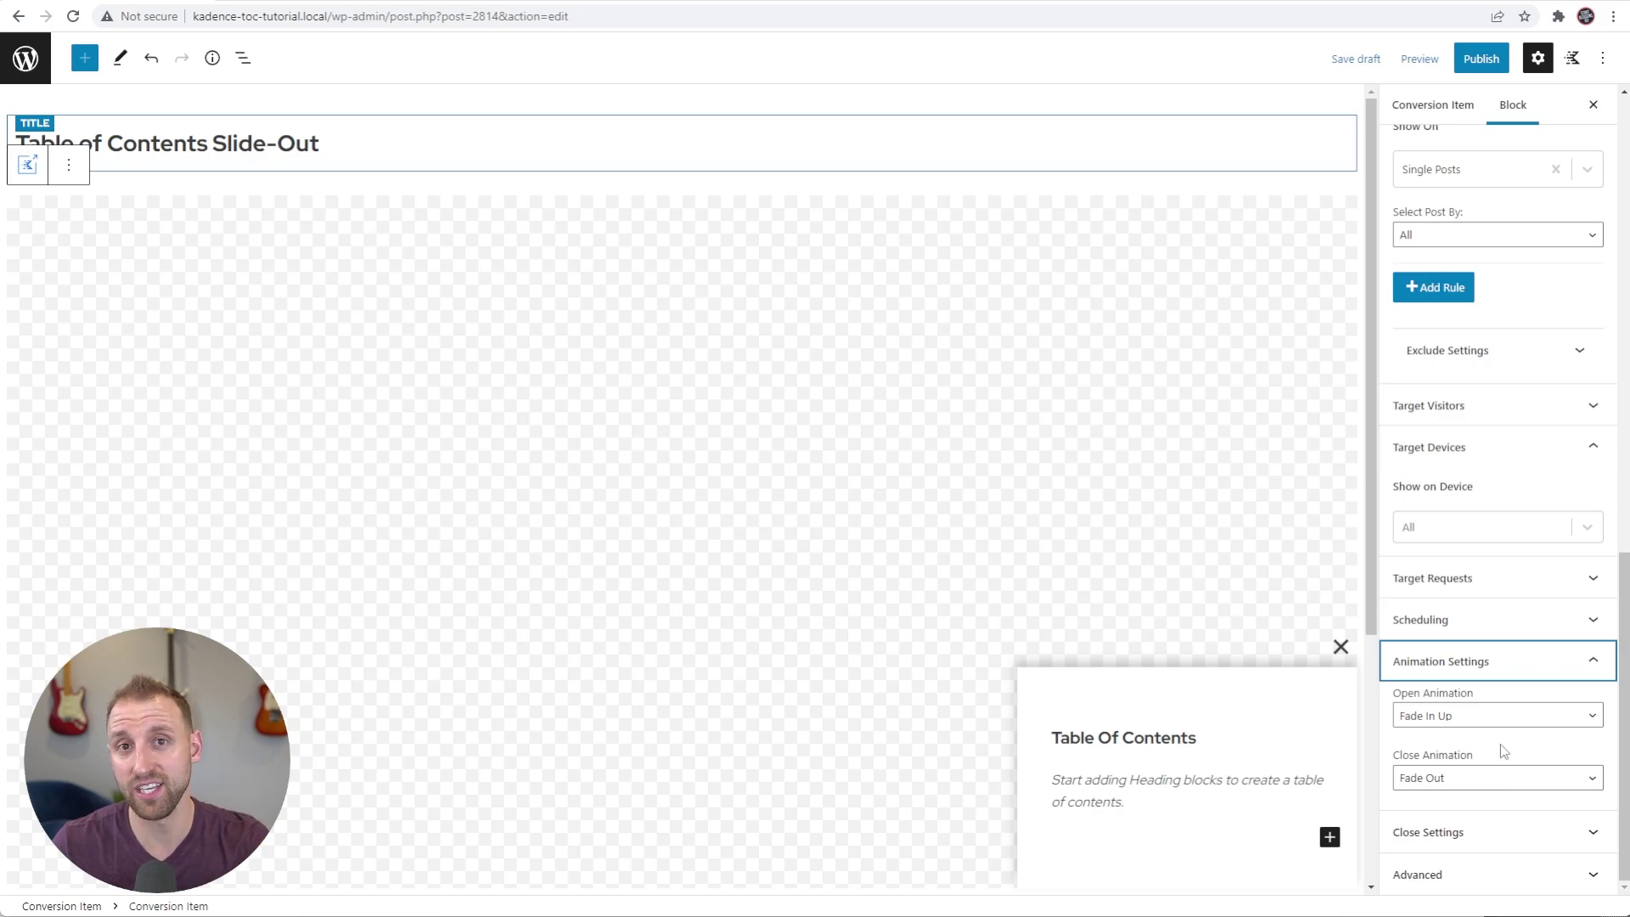
- Set the slide-in's close button position to Inside Box
click(1492, 833)
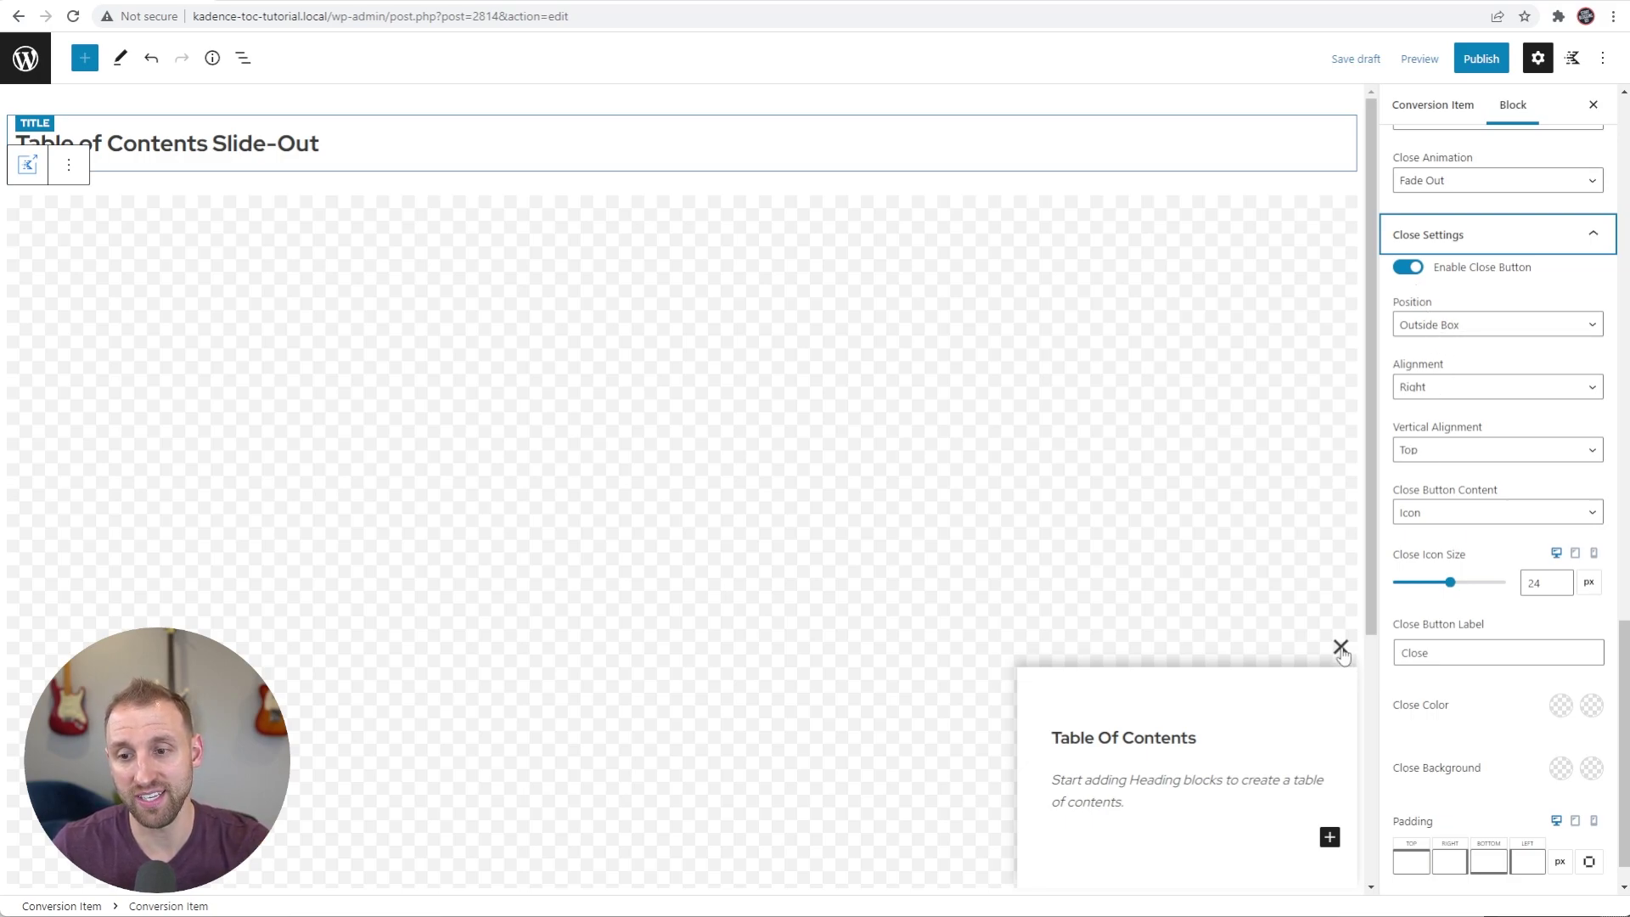
click(1481, 326)
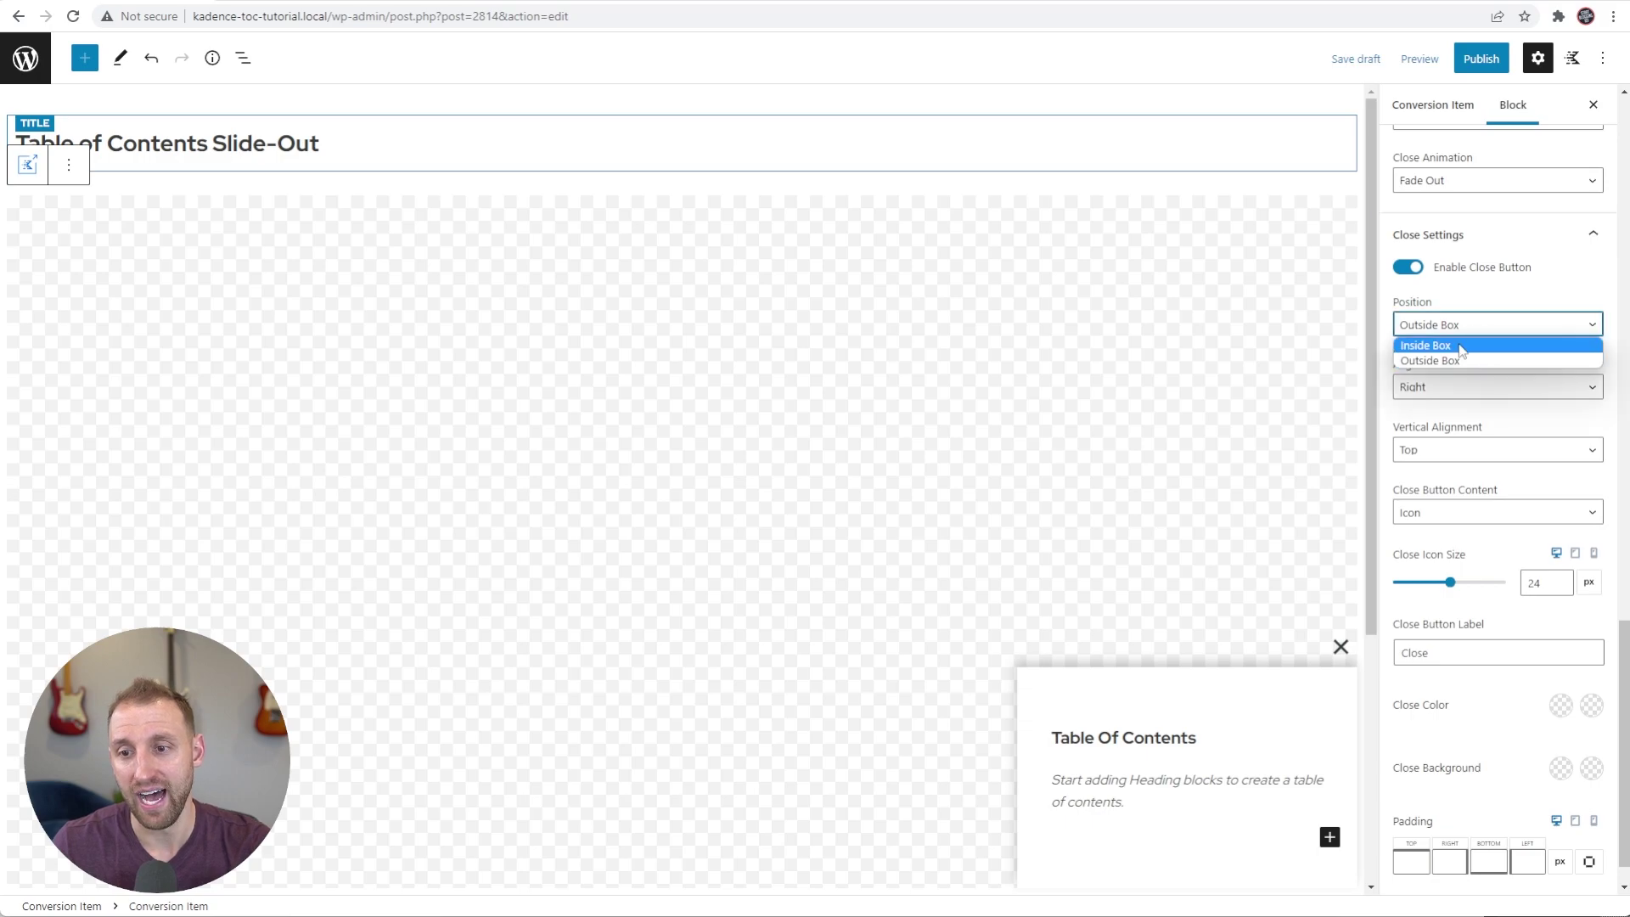
click(1461, 347)
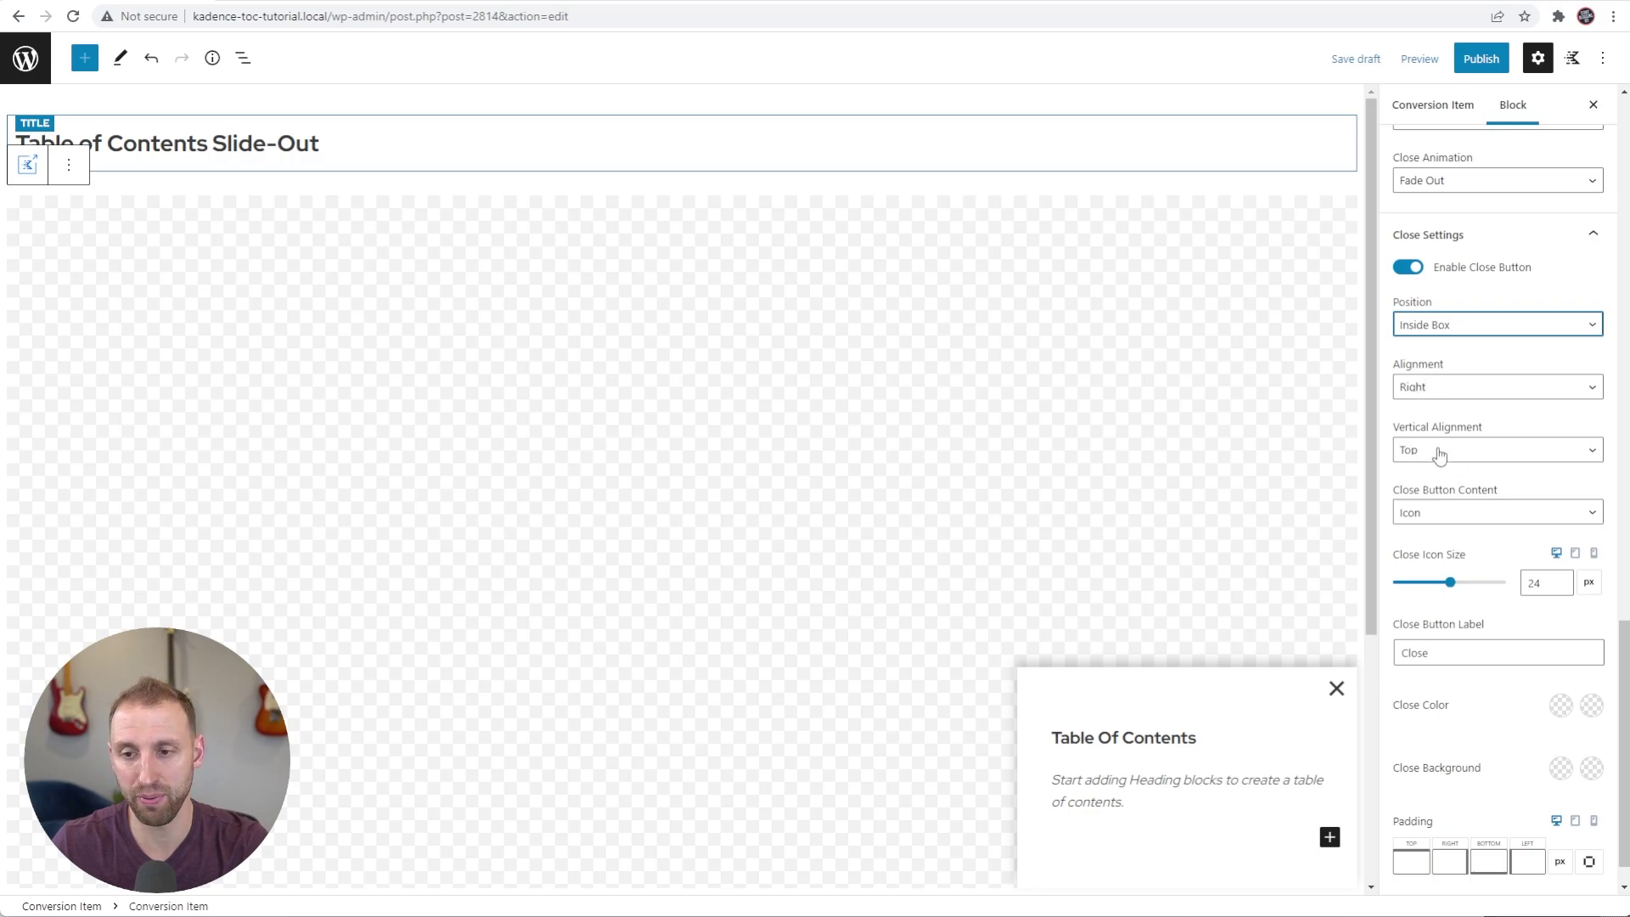
- Try Text as the close button content, look at its label, and switch the content back to Icon
click(1444, 515)
click(1426, 547)
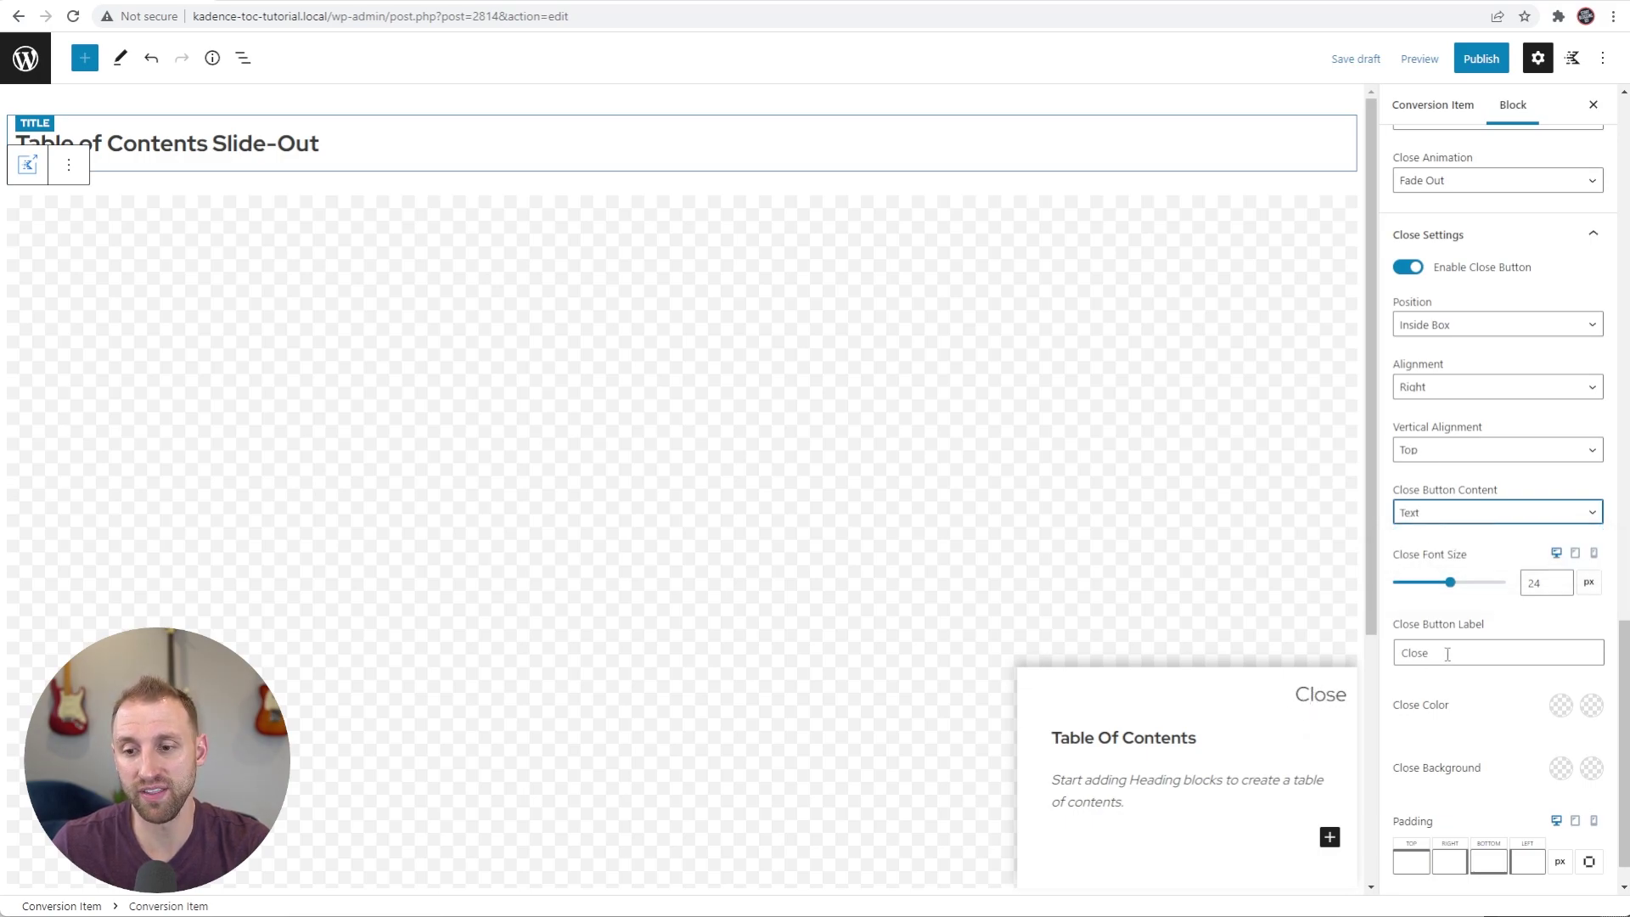
drag(1445, 653, 1405, 650)
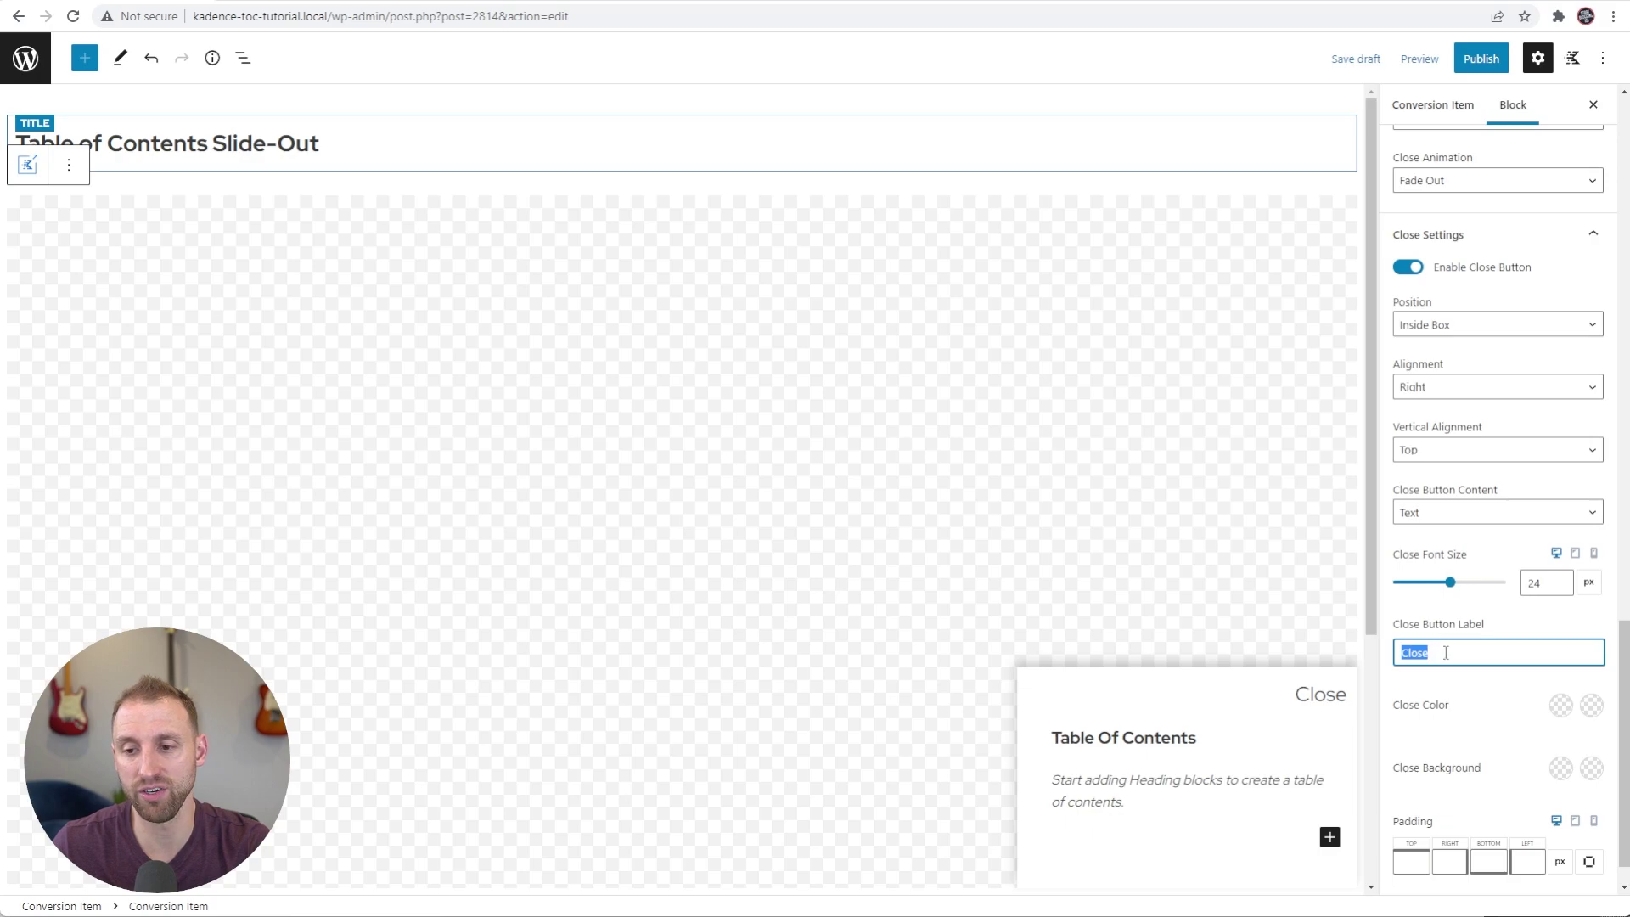
click(1444, 653)
click(1441, 518)
click(1441, 535)
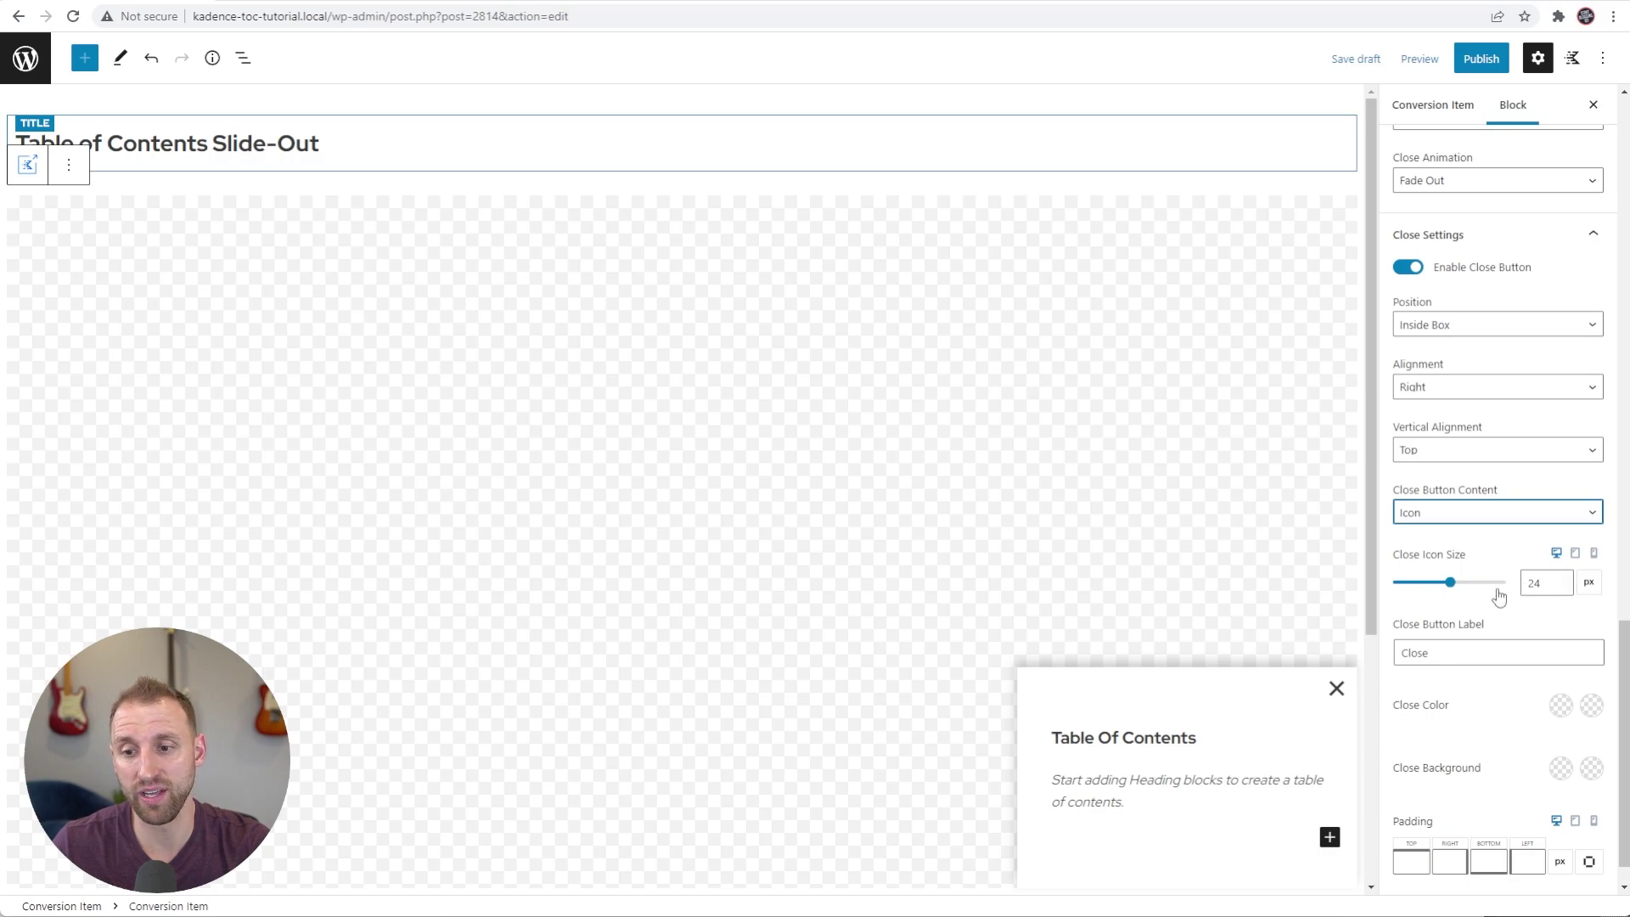
scroll(1497, 513, down, 1)
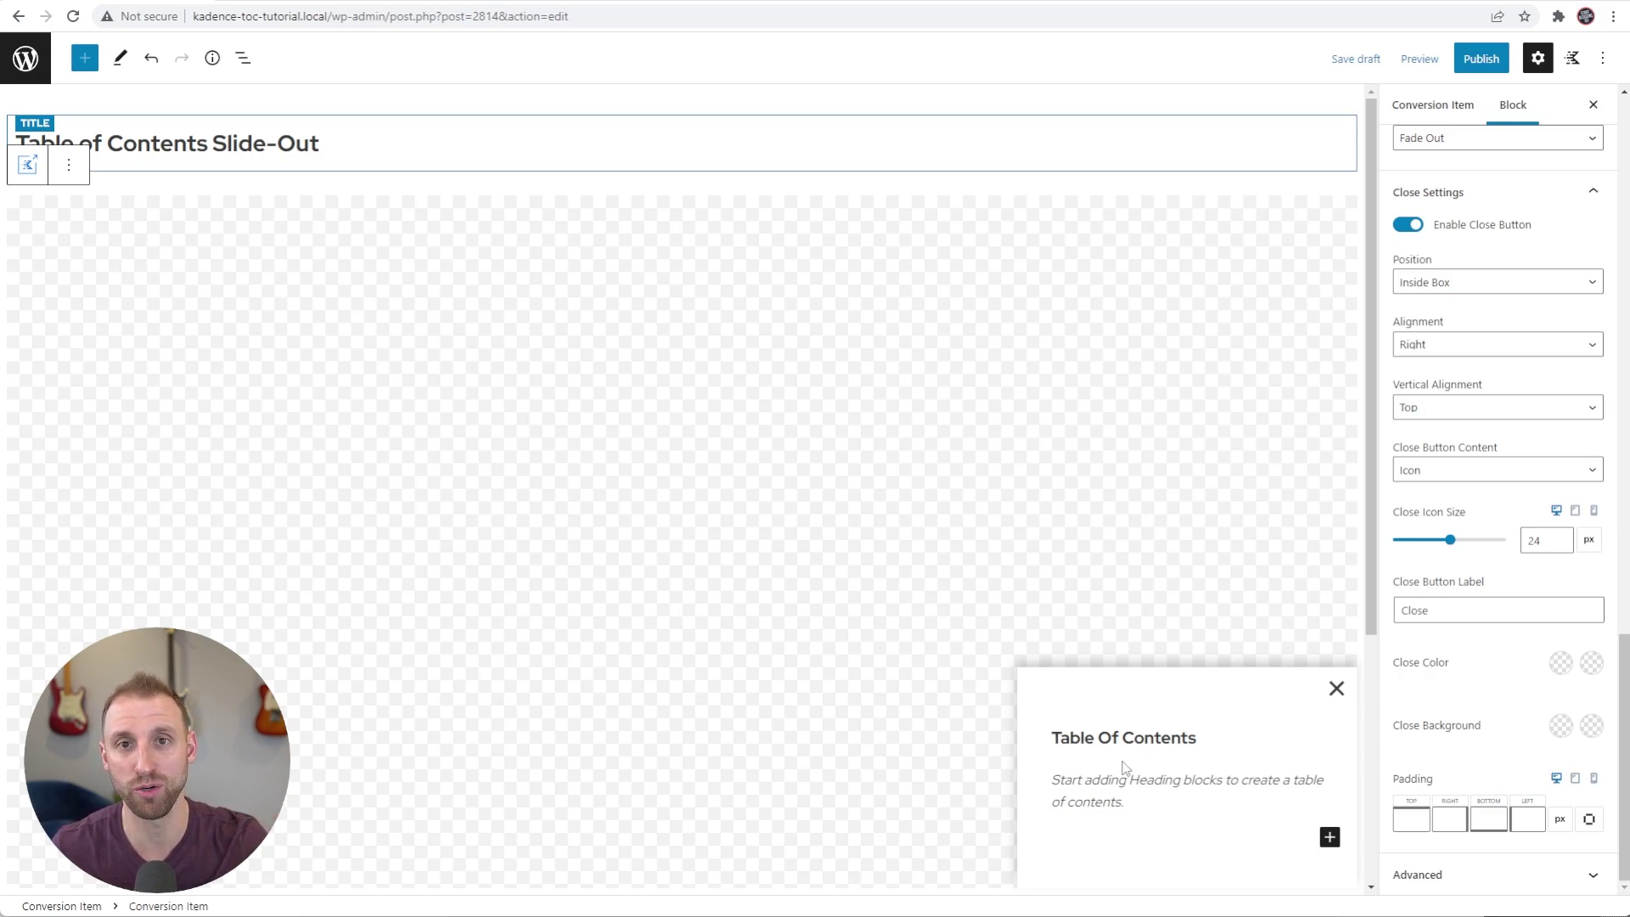
- Save and publish the Table of Contents Slide-Out conversion item
key(ctrl+s)
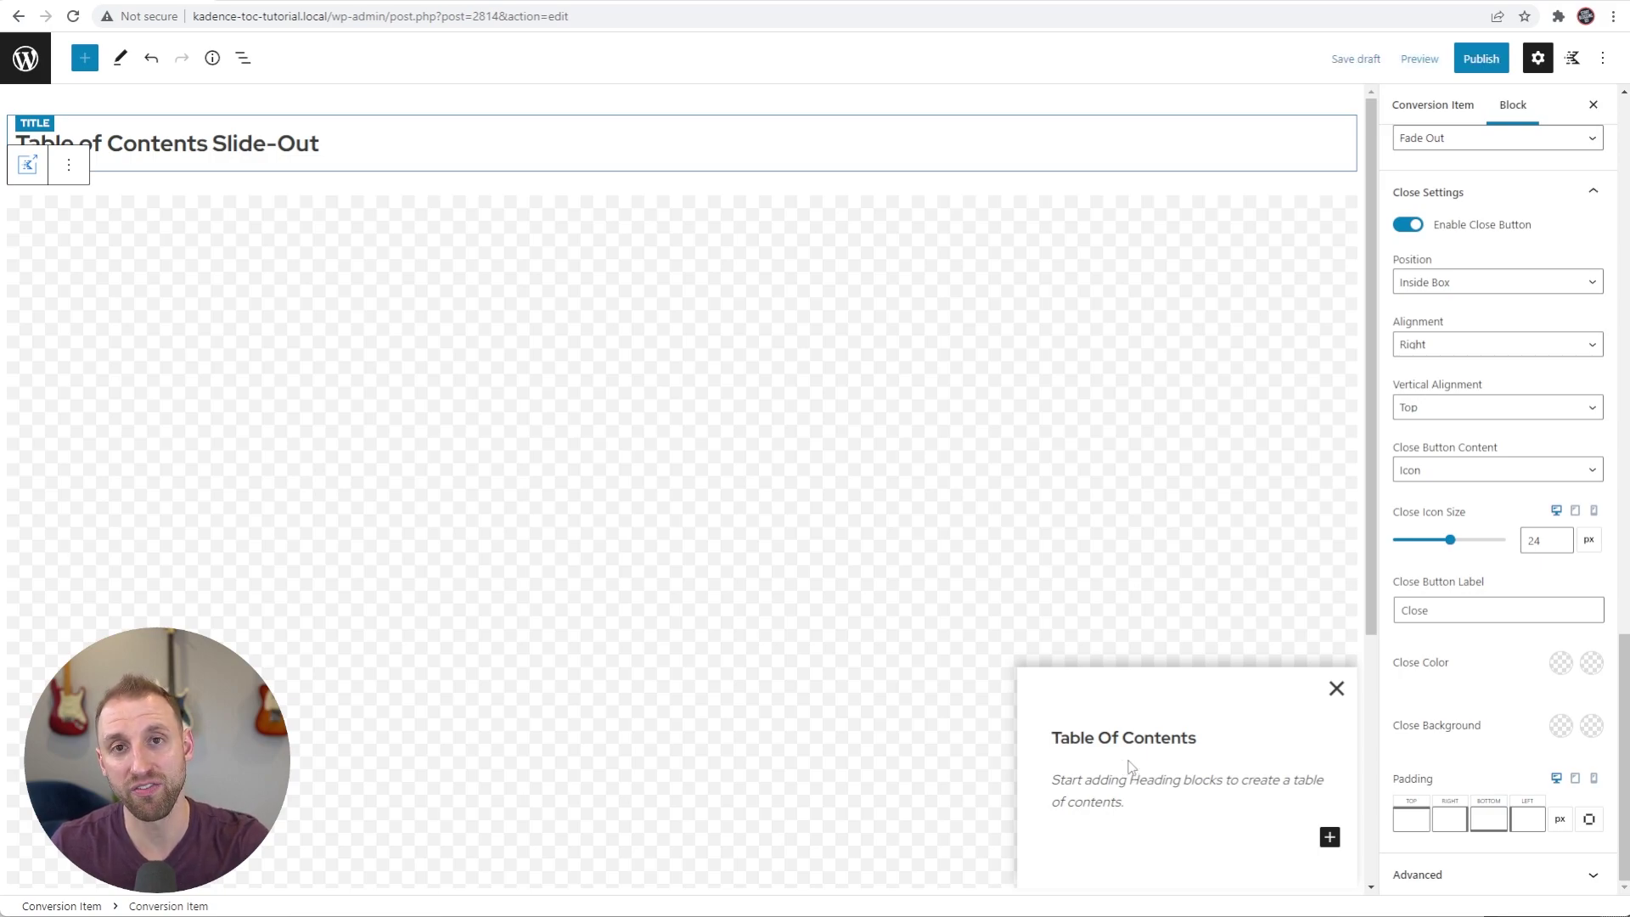
click(1468, 71)
click(1454, 63)
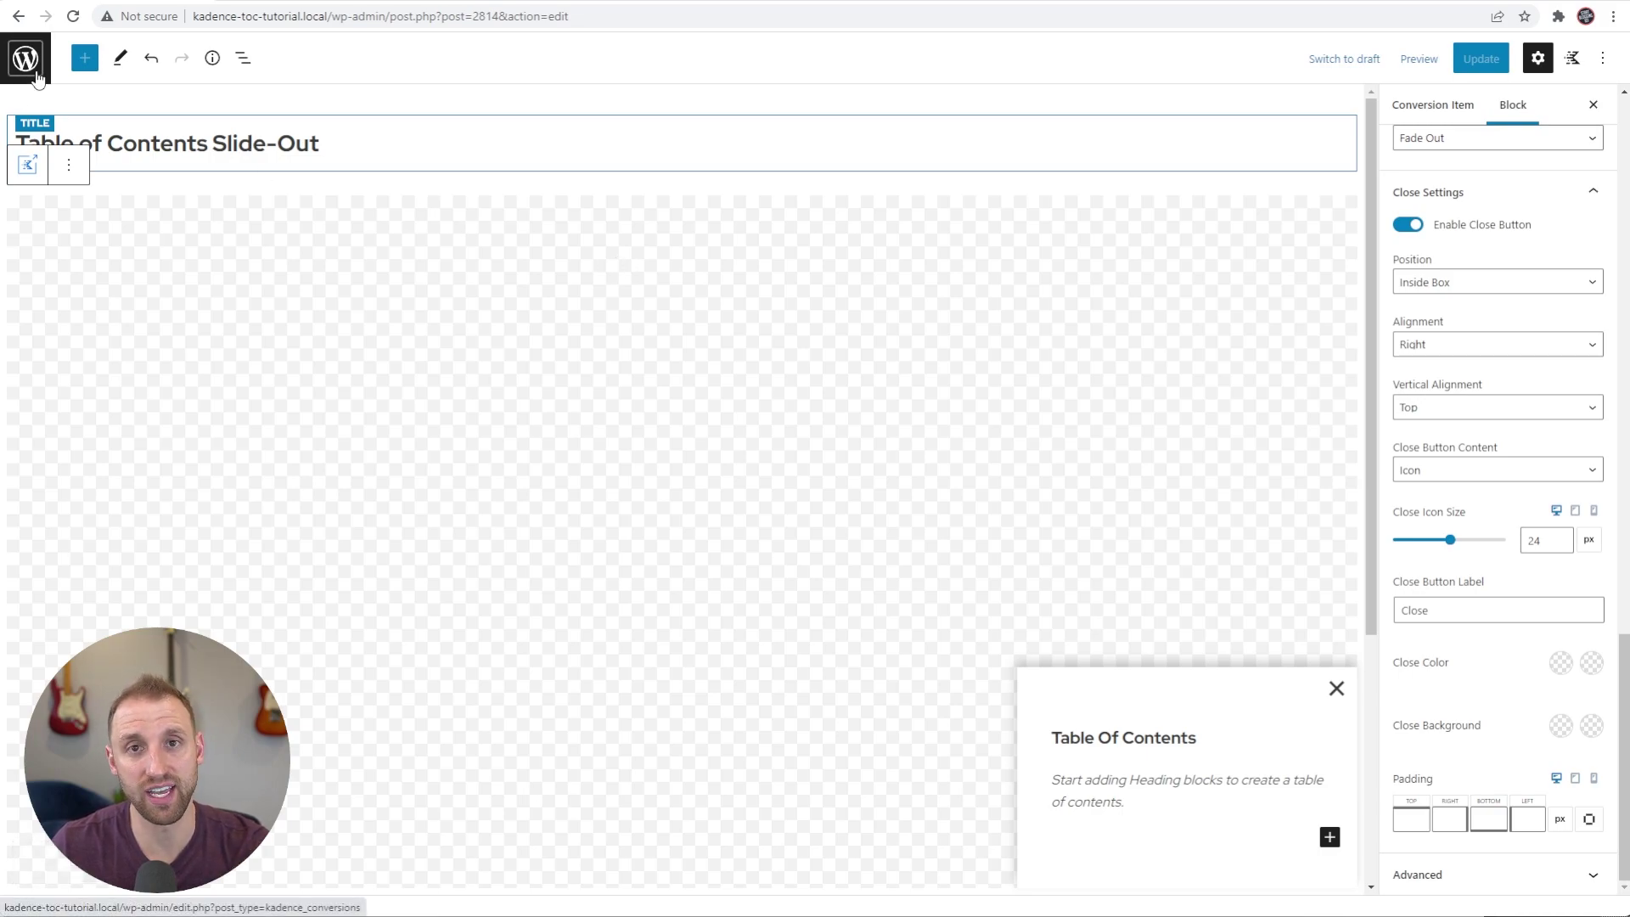
- Leave the conversion editor and create a new Kadence element of the Fixed Section type
click(34, 72)
mouse_move(80, 280)
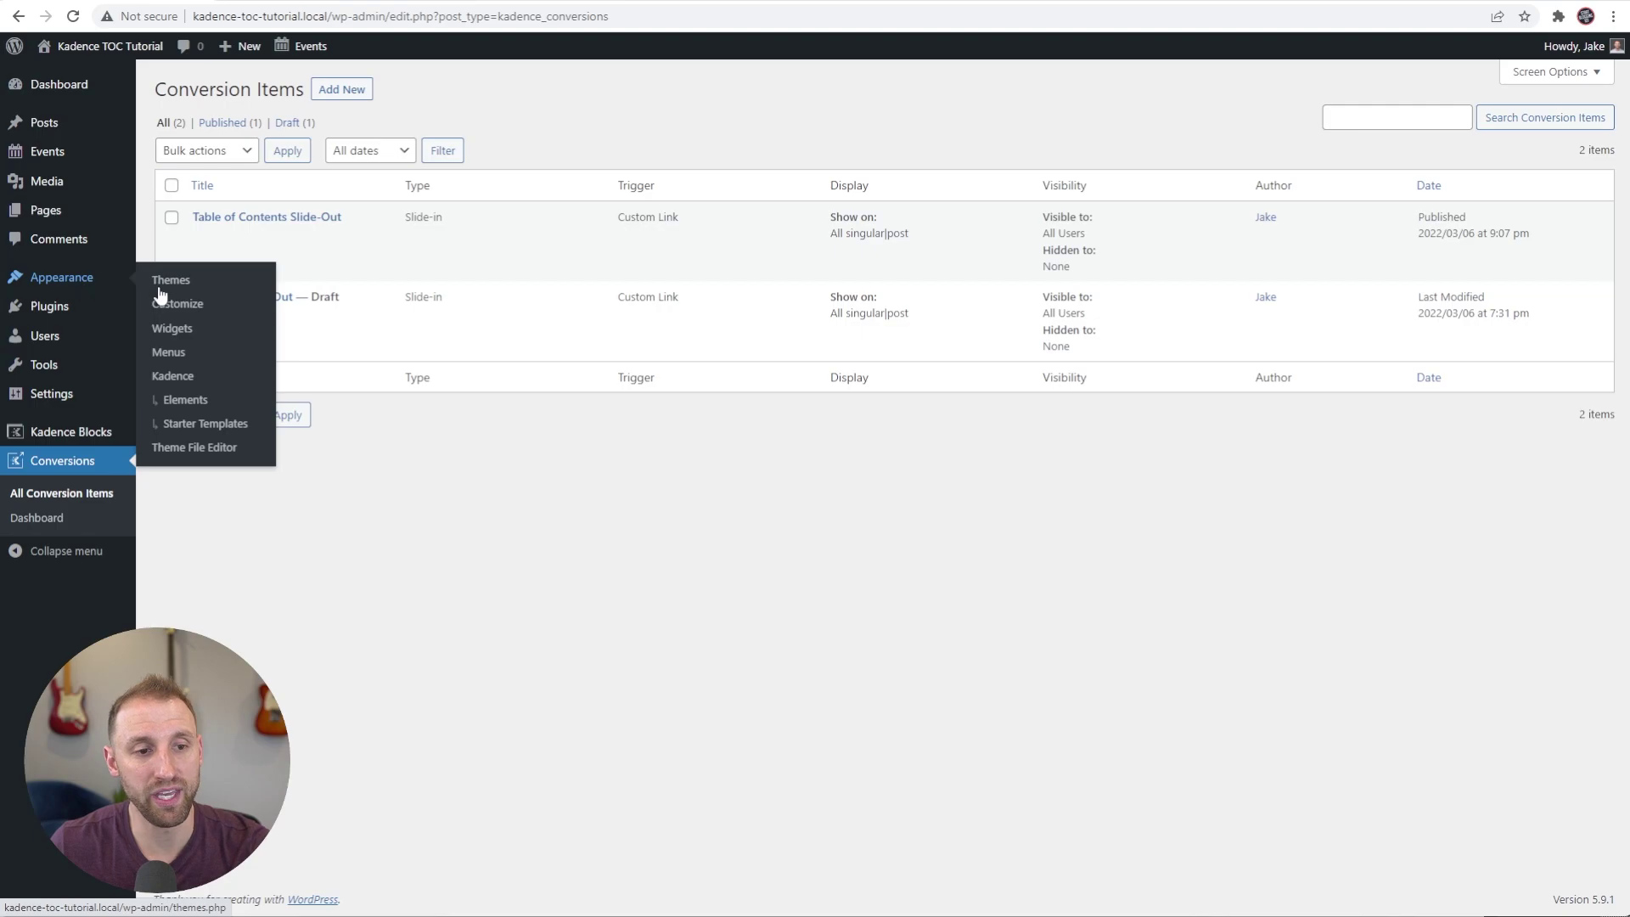
click(189, 410)
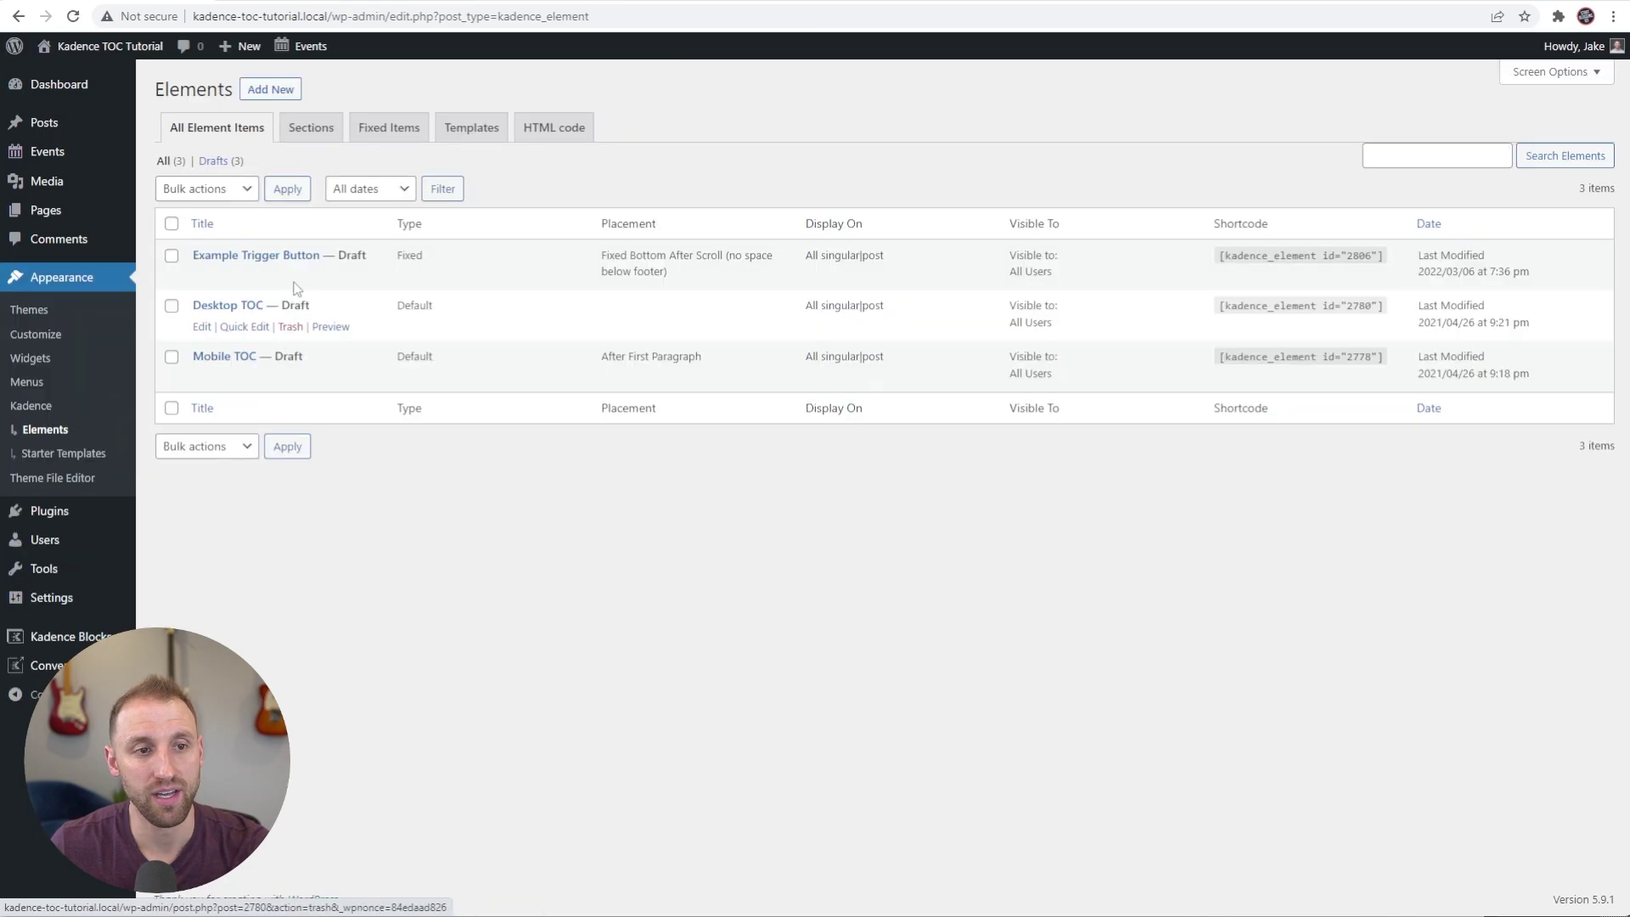
click(267, 92)
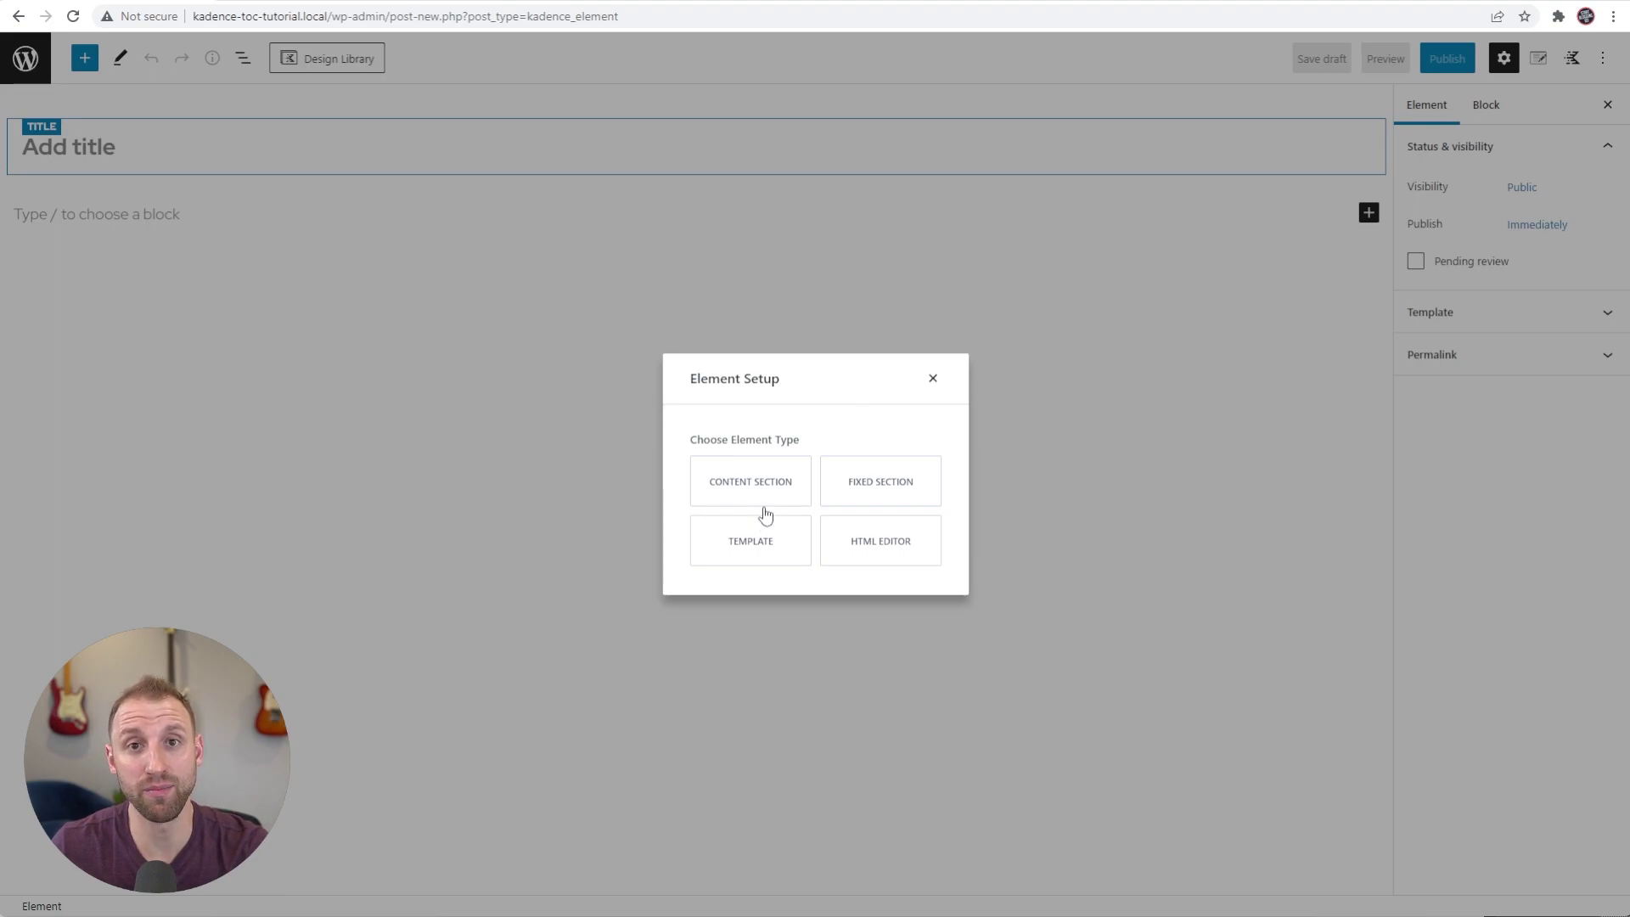
click(887, 487)
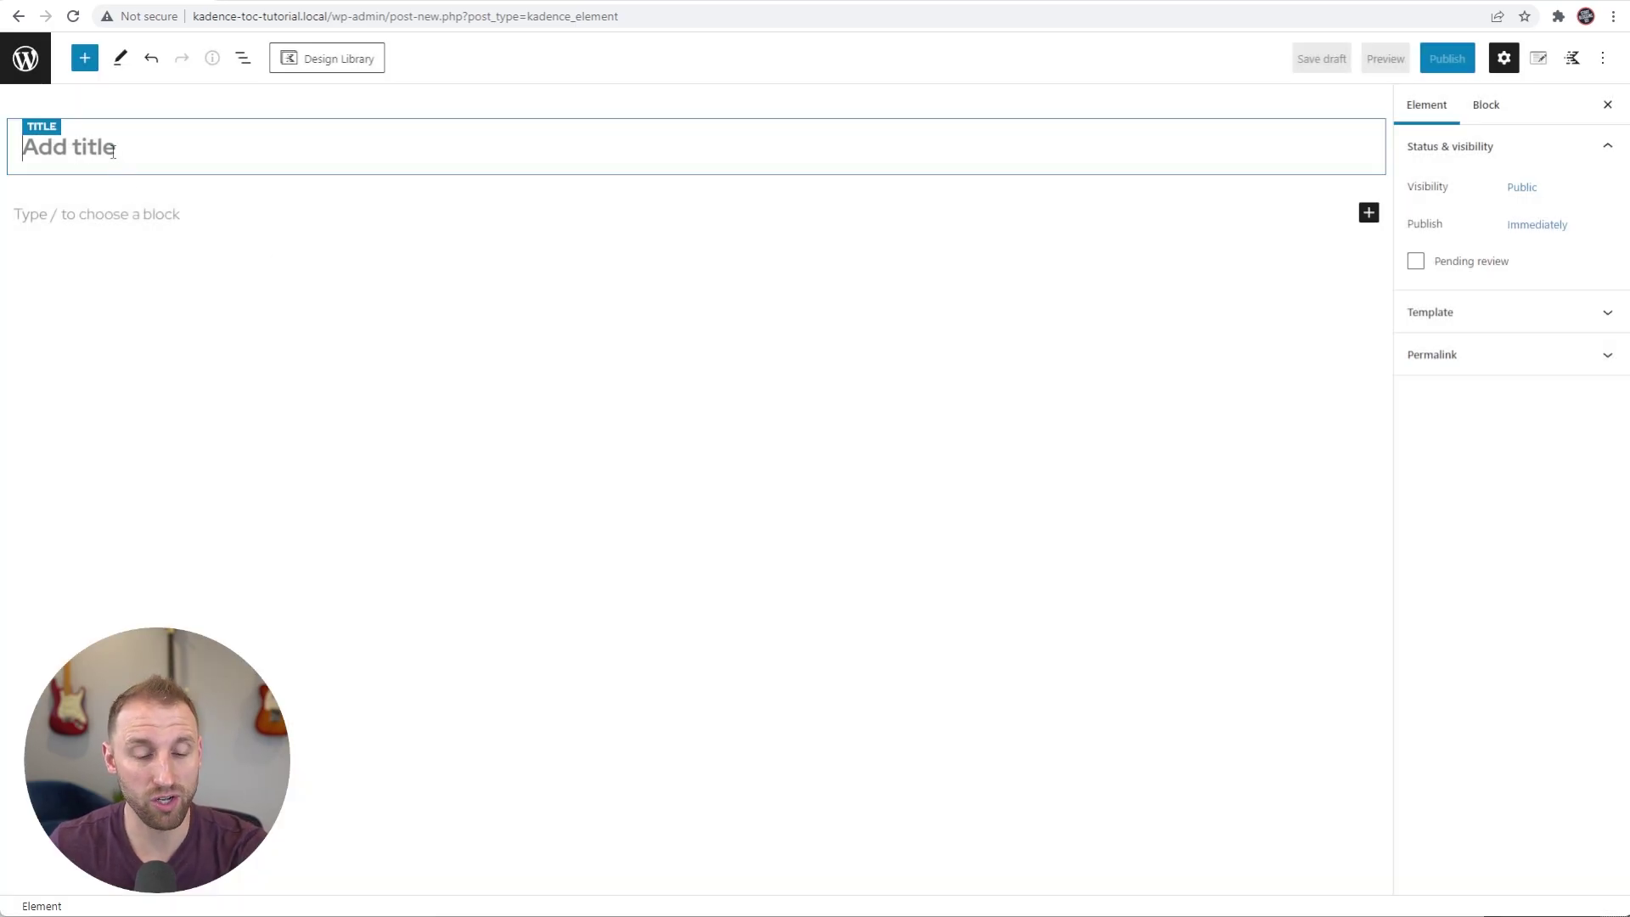
- Title the element Table of Contents Trigger Button and insert an Advanced Button block below the title
text(Table of Co)
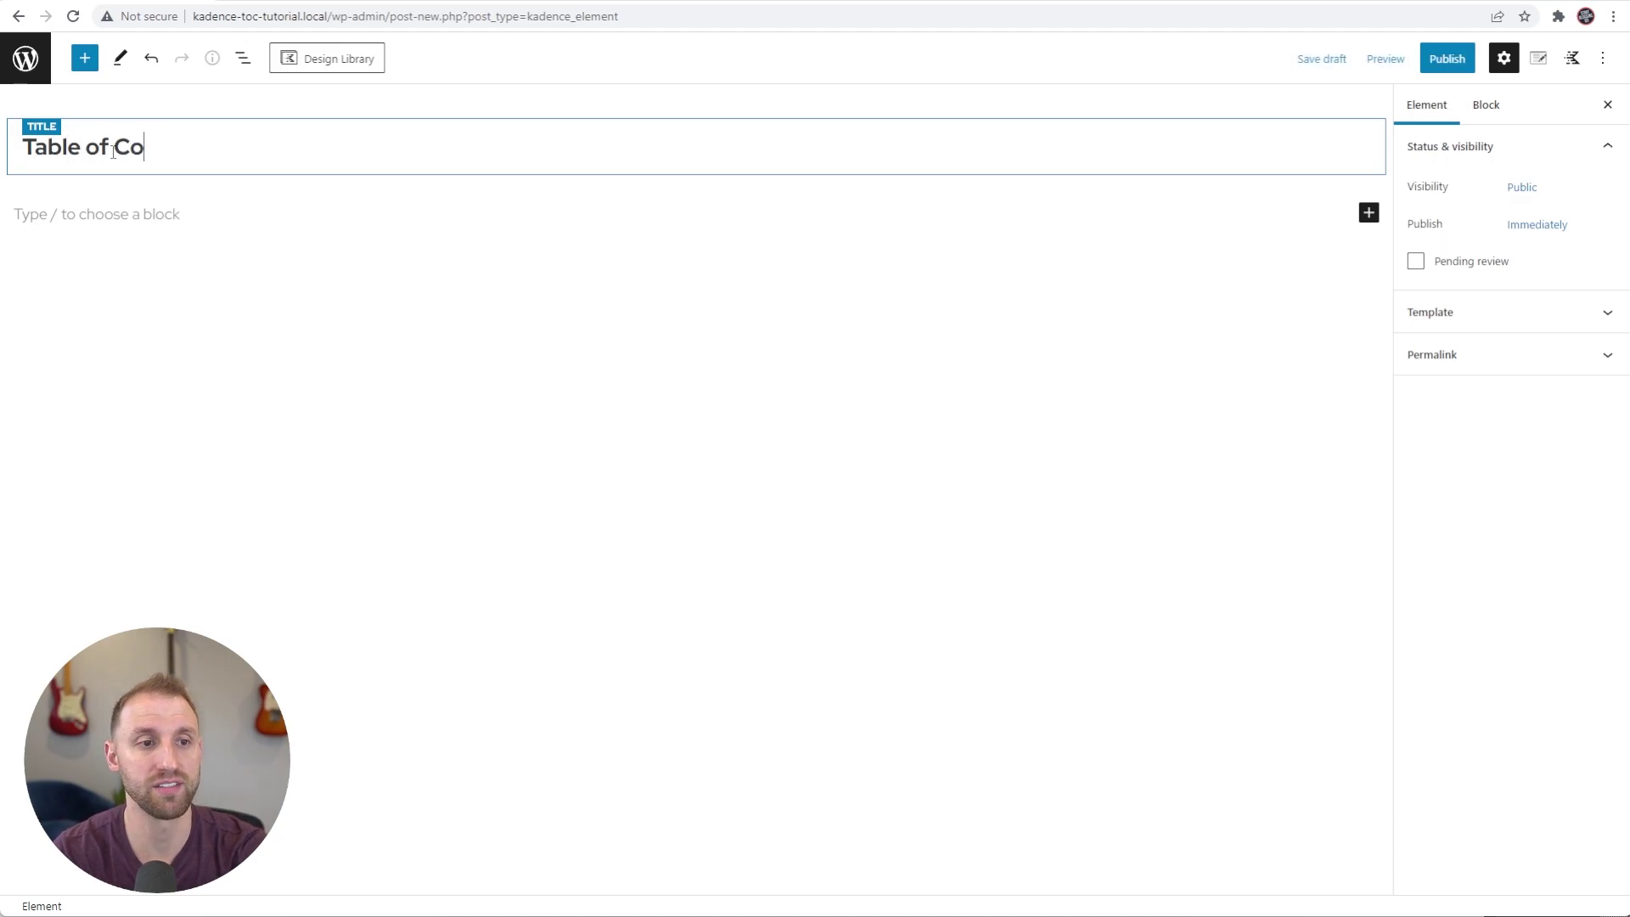
text(ntents Trigger Button)
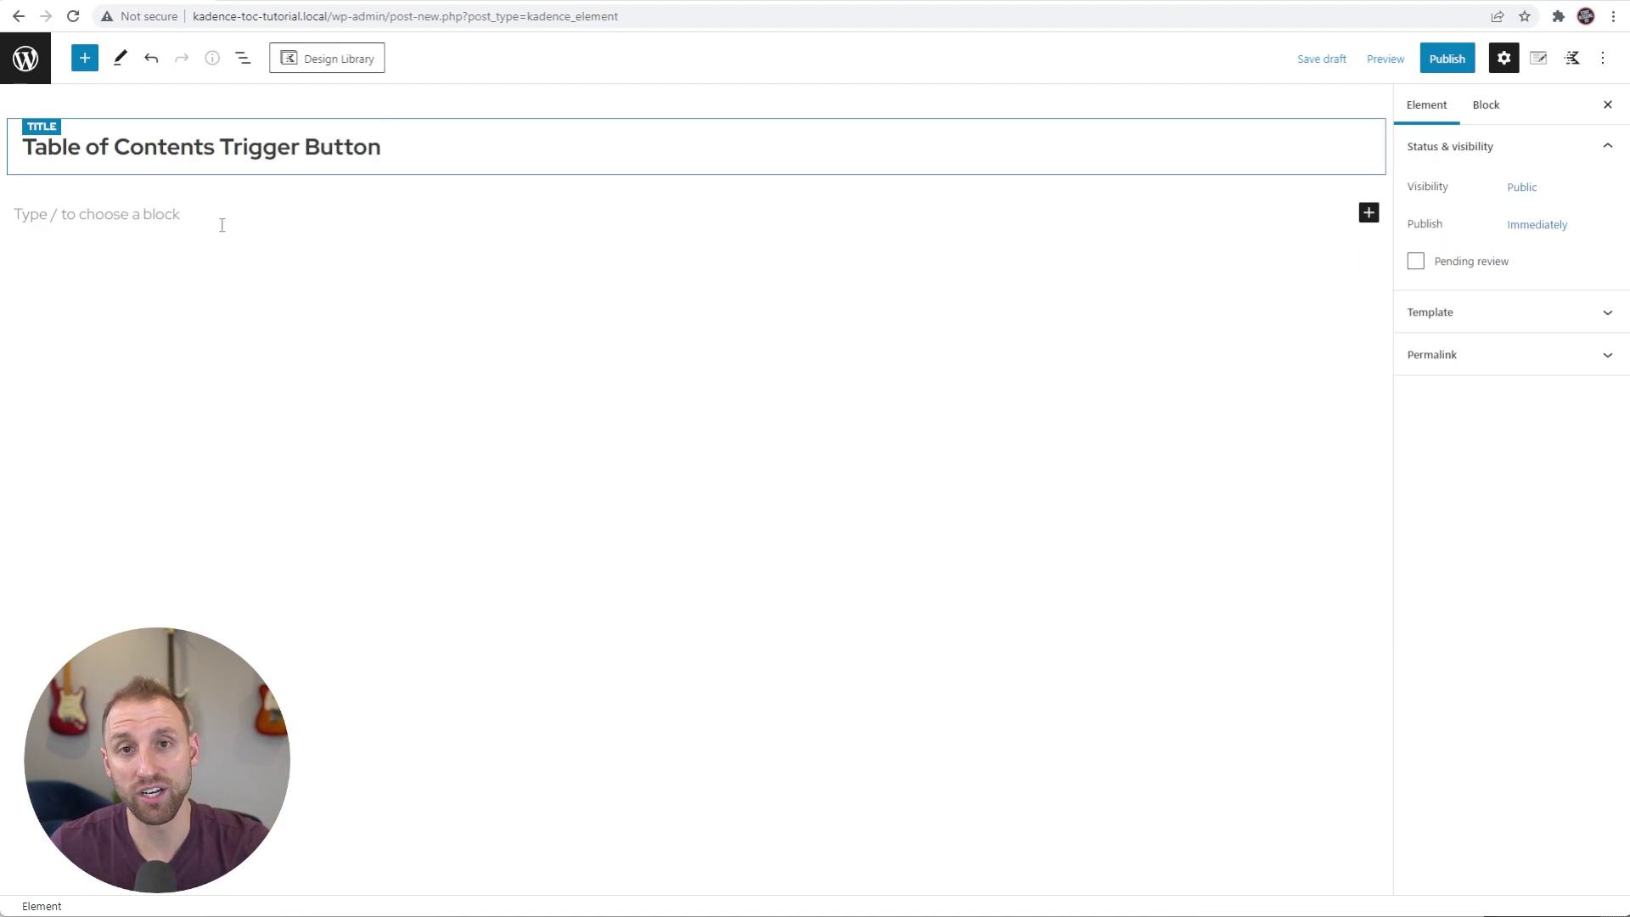
click(67, 214)
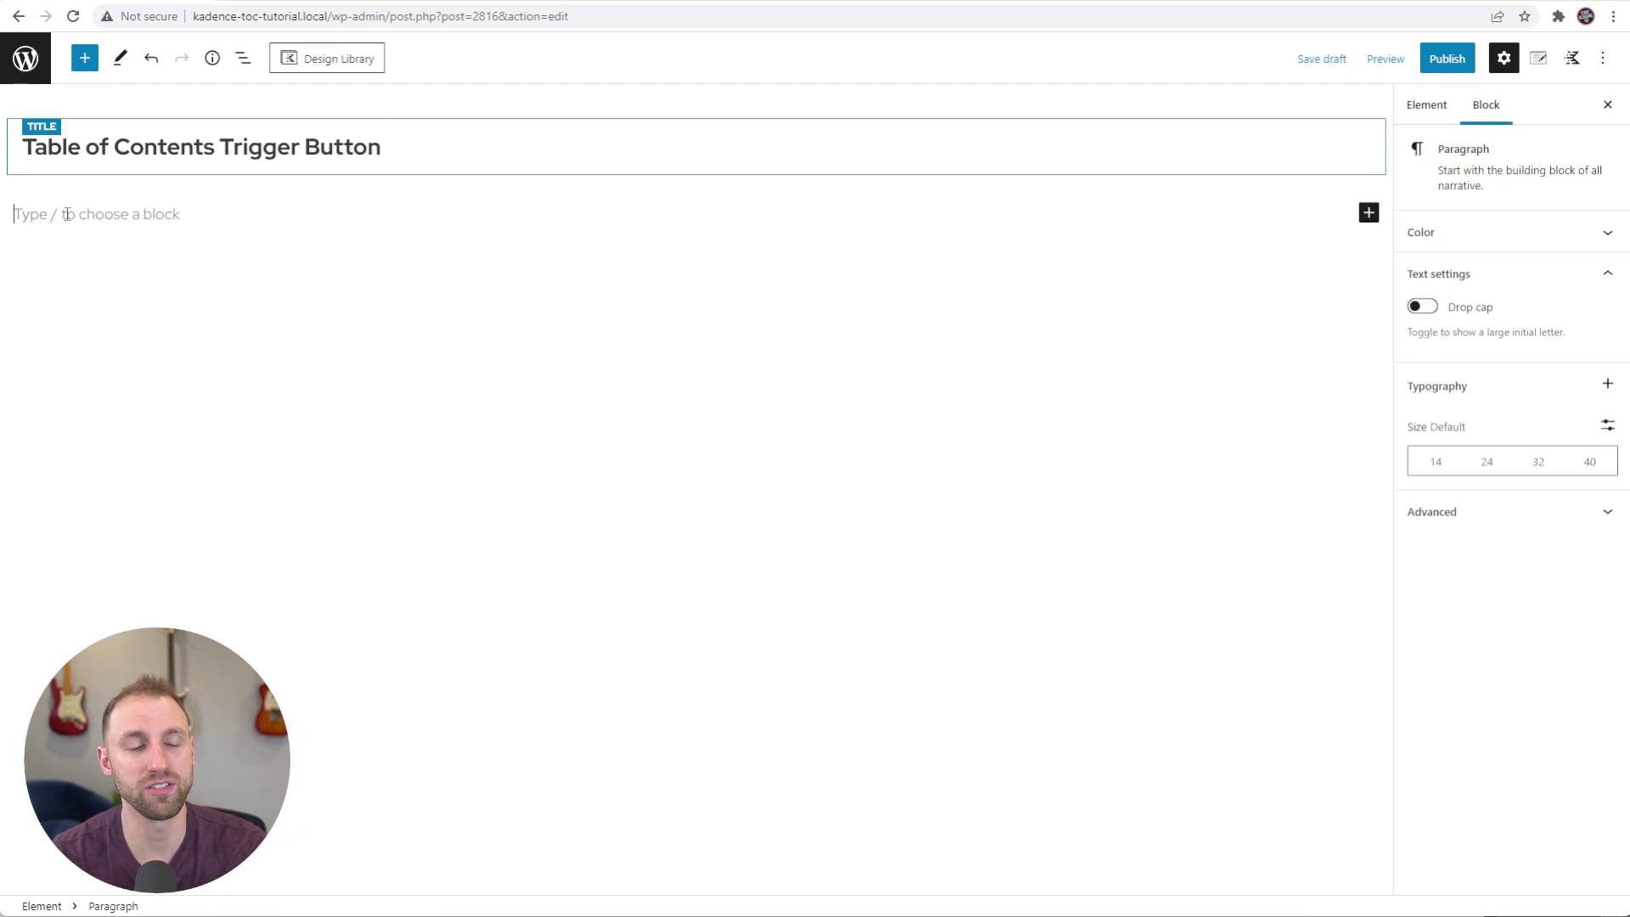
text(/ad)
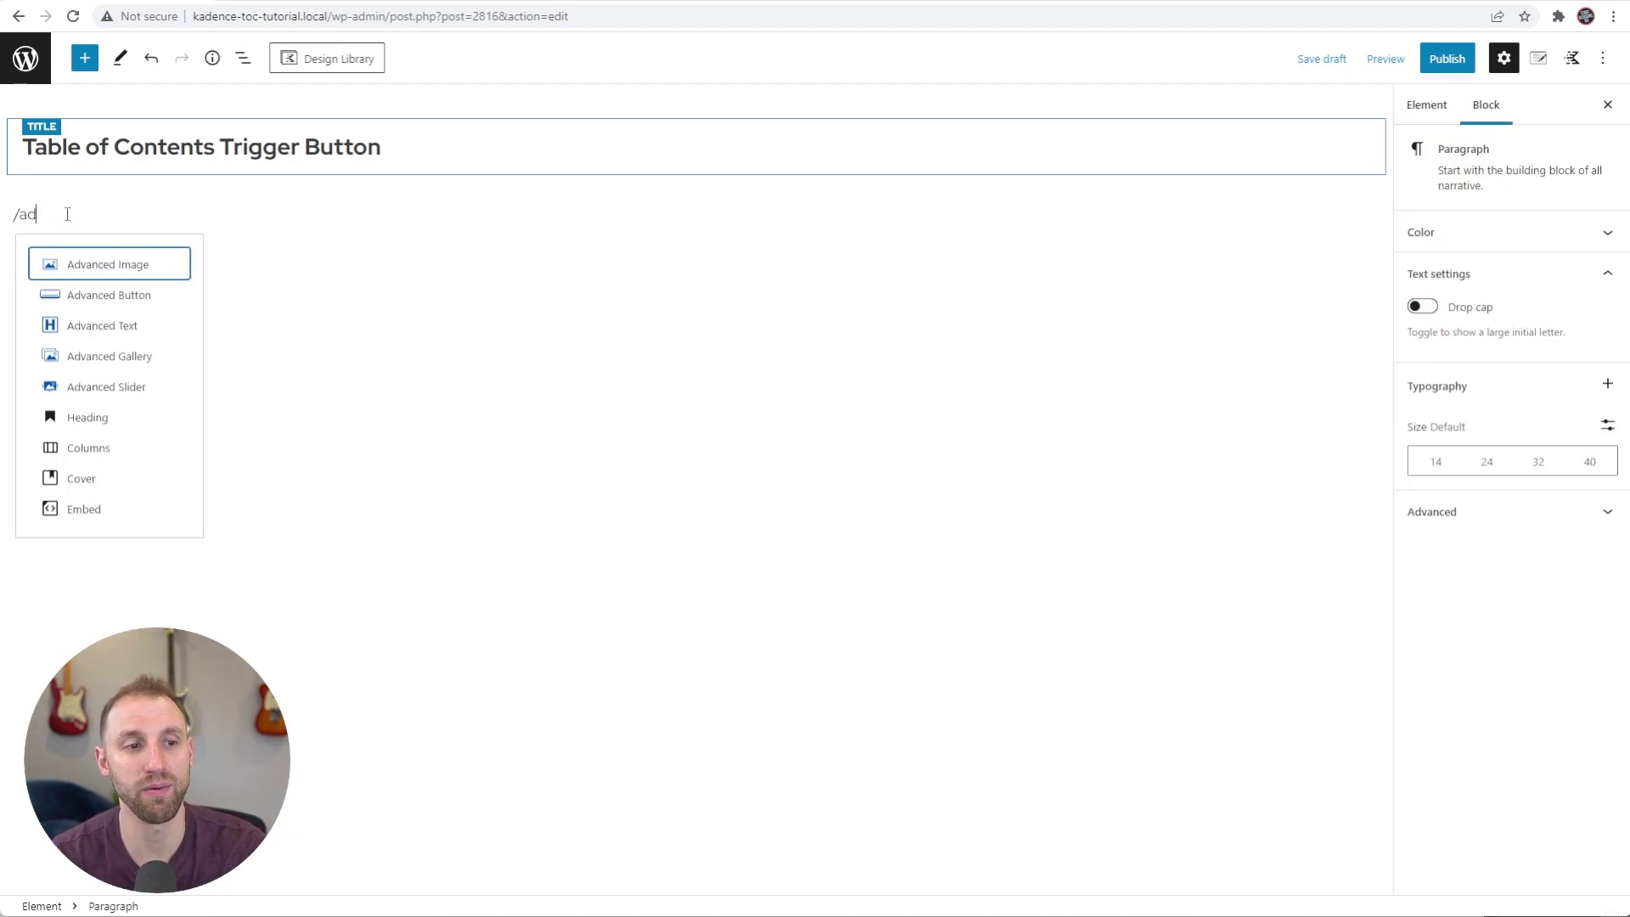
text(vanced button)
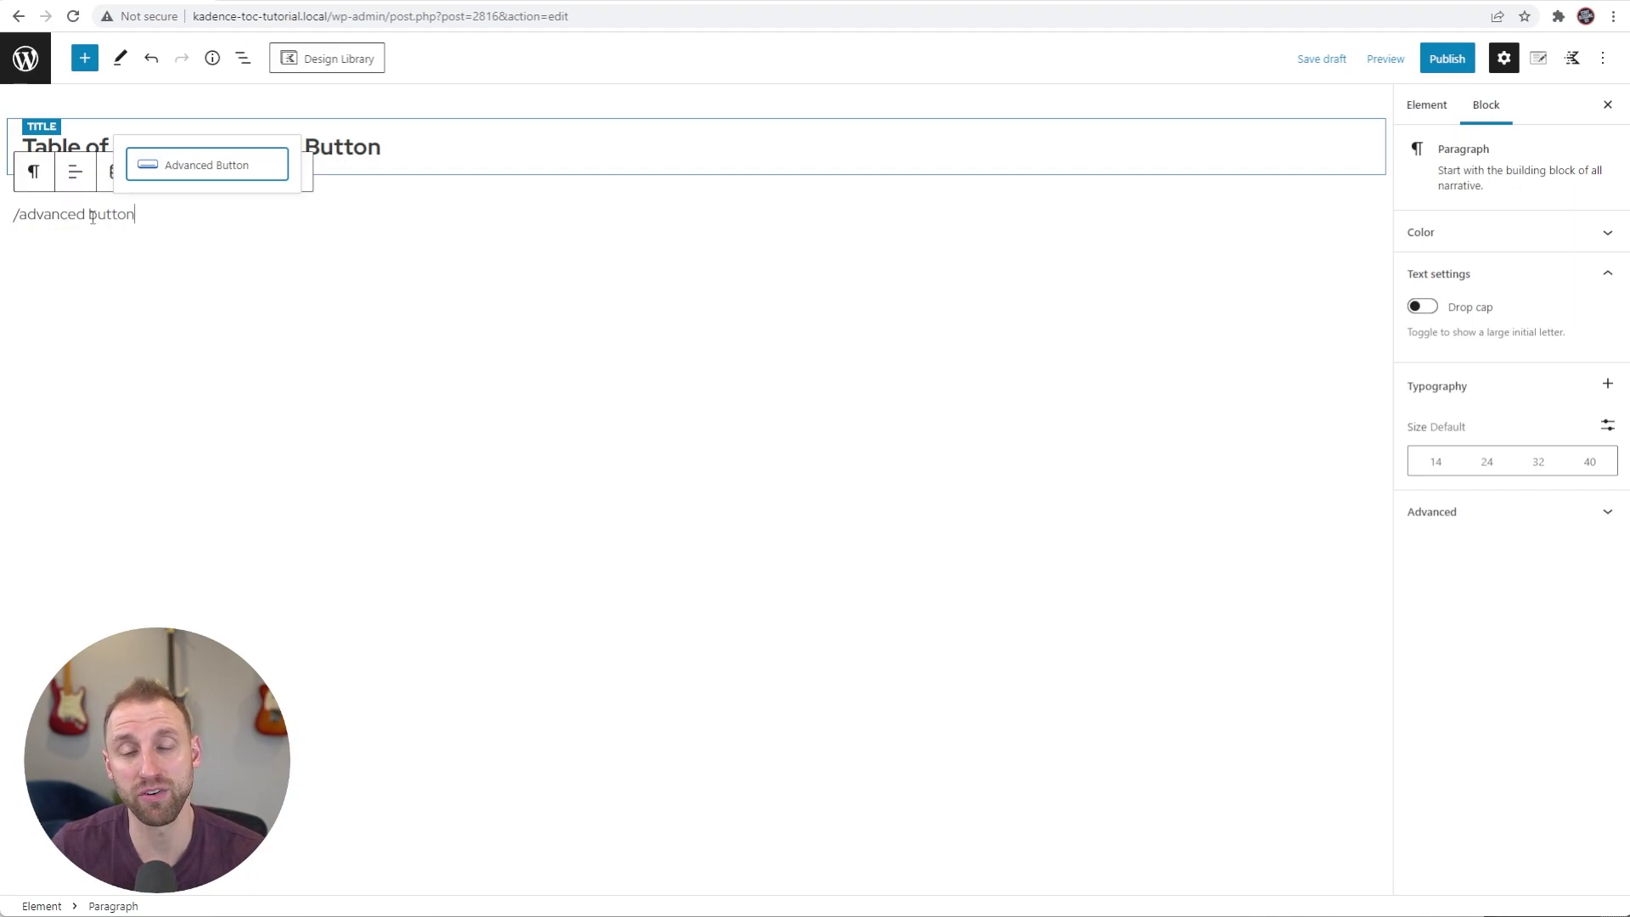
click(194, 177)
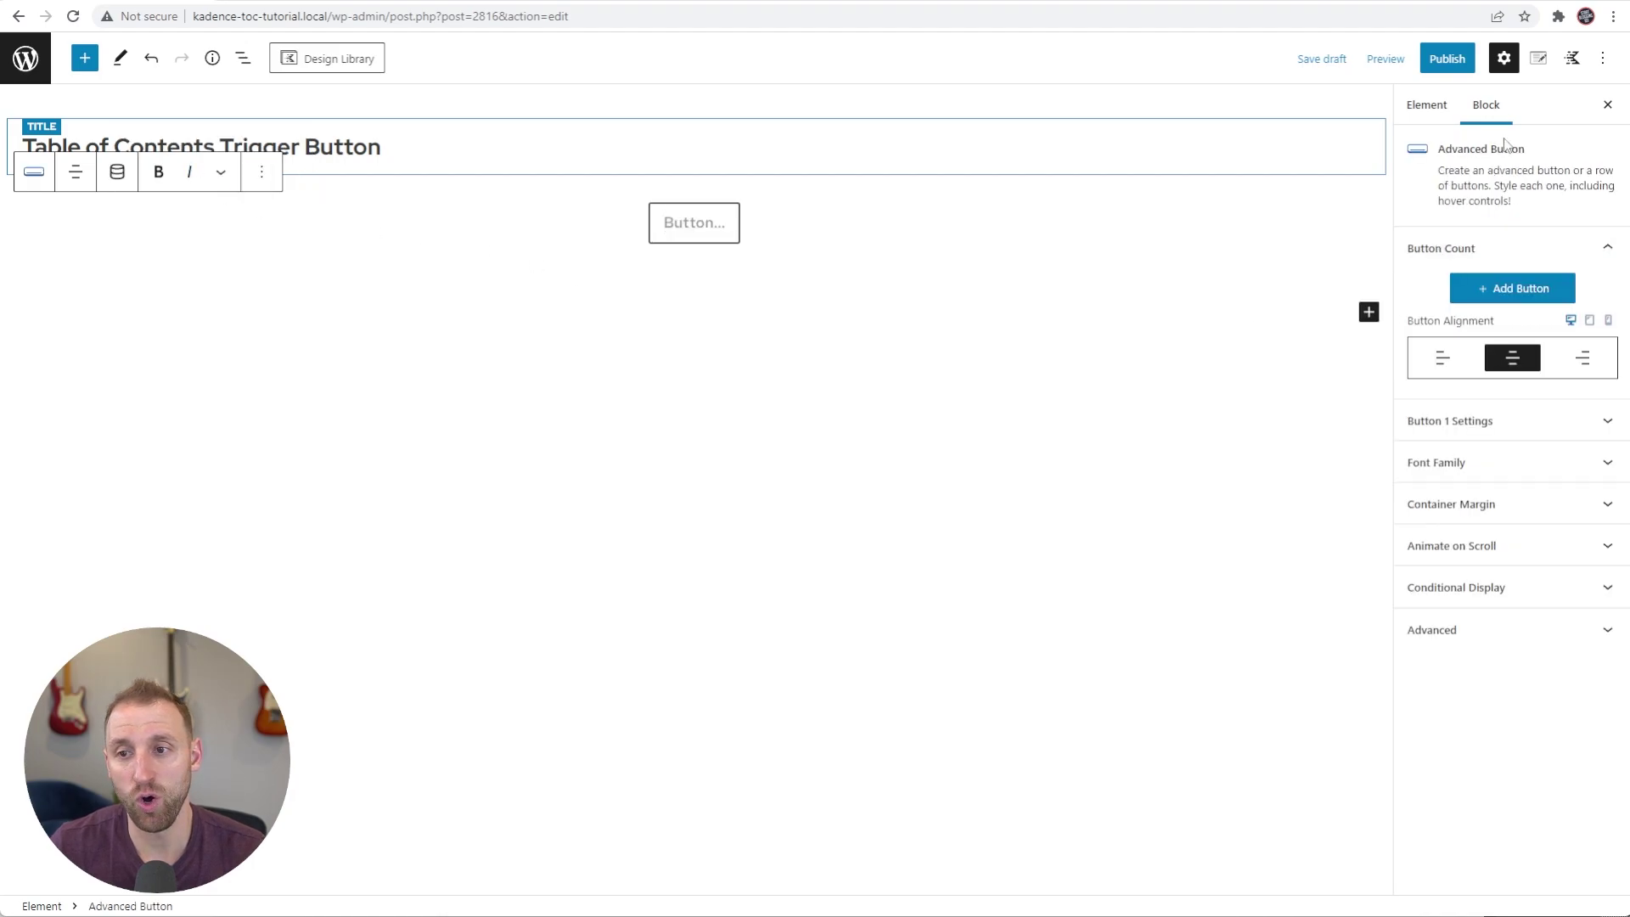
- Search the icons for "list", give the button the thin-line bulleted list icon, and enable Show only Icon
click(1523, 422)
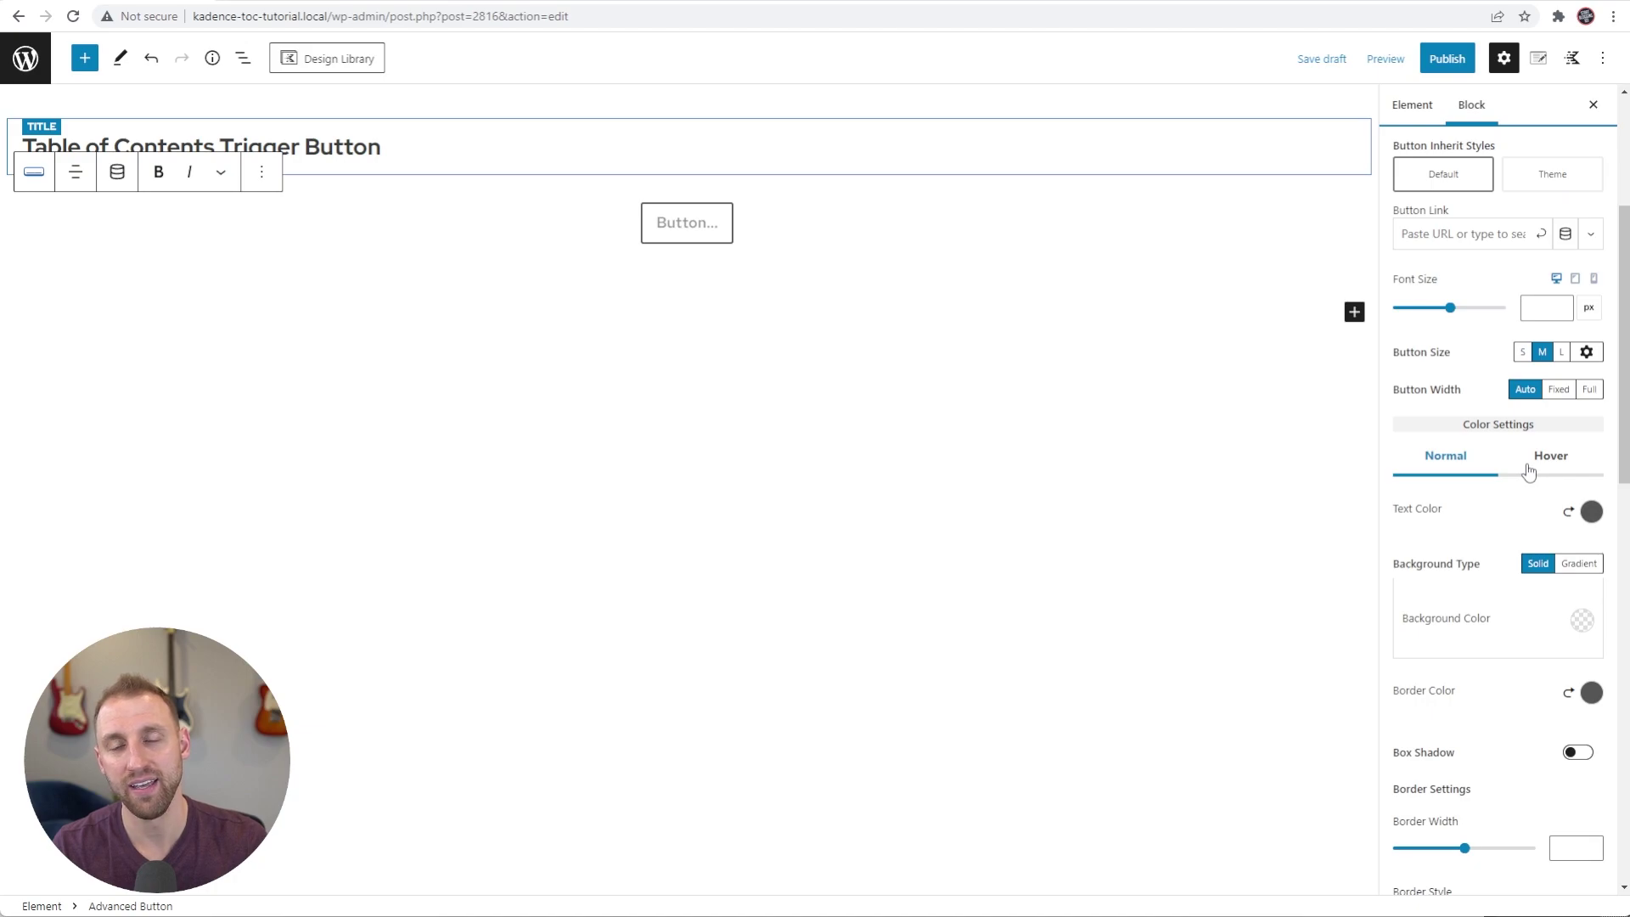
scroll(1539, 510, down, 4)
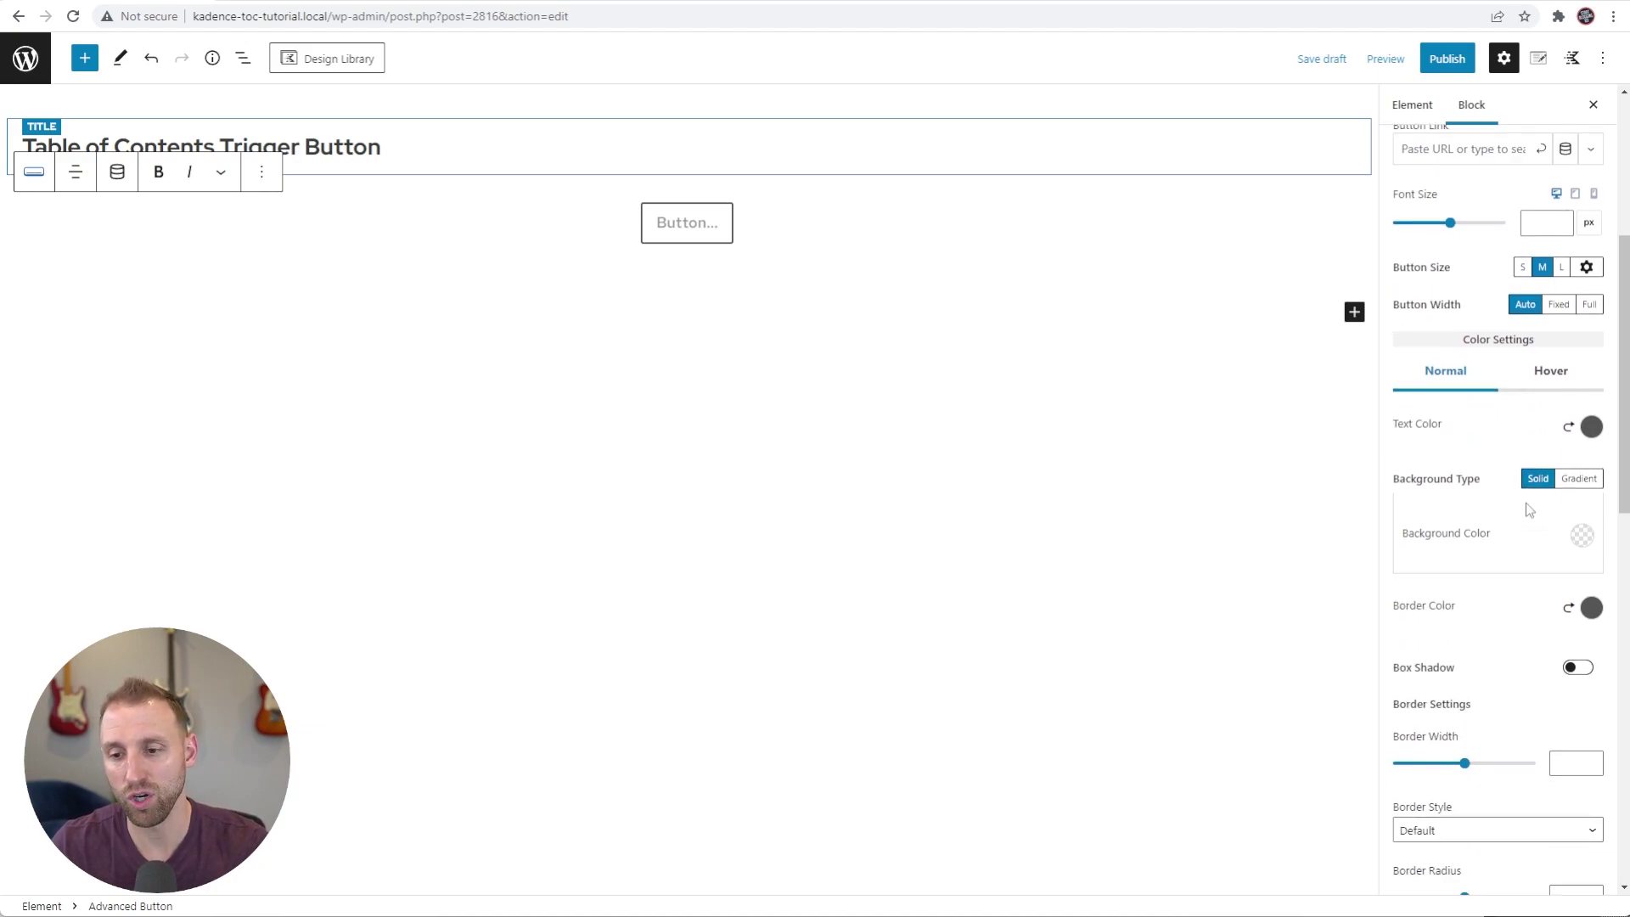
scroll(1536, 503, down, 2)
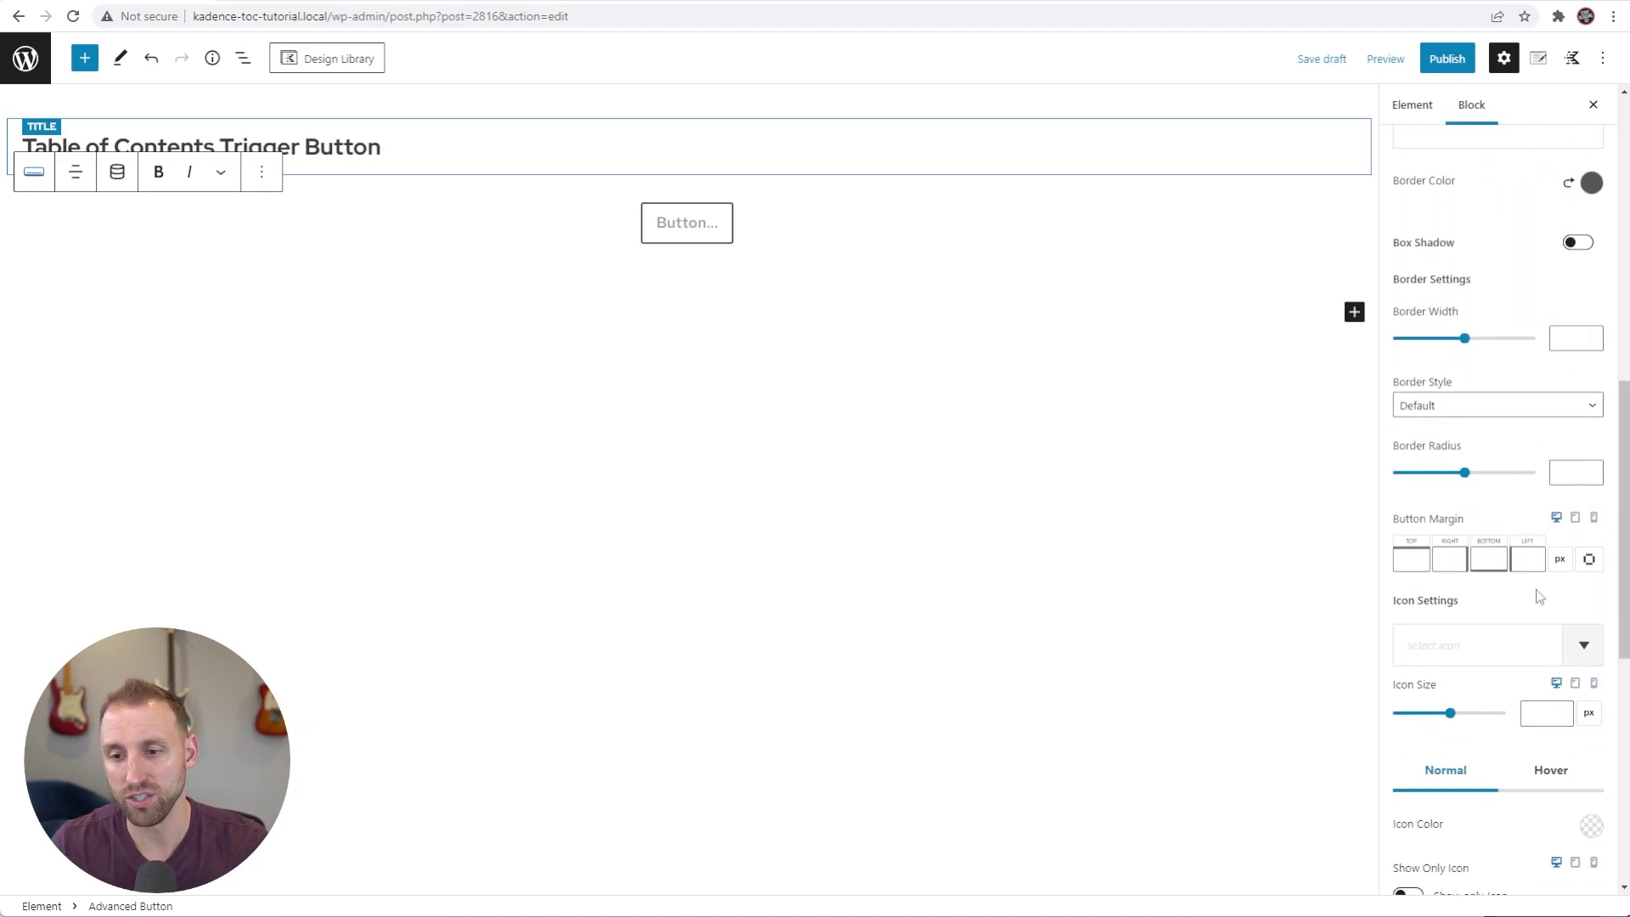
click(1484, 650)
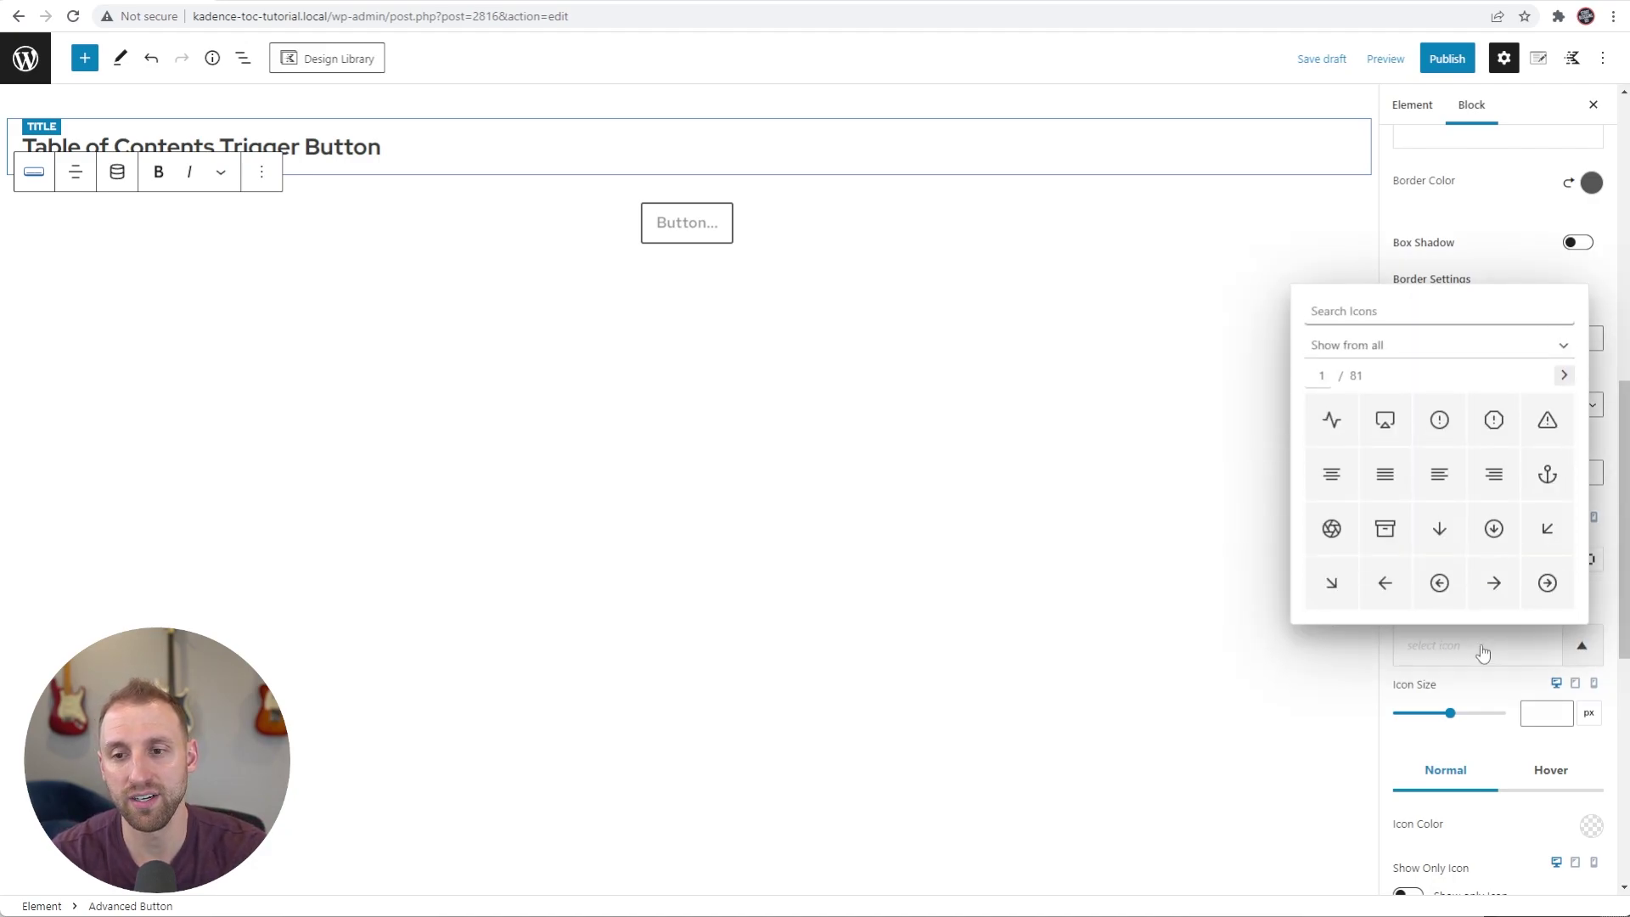
text(list)
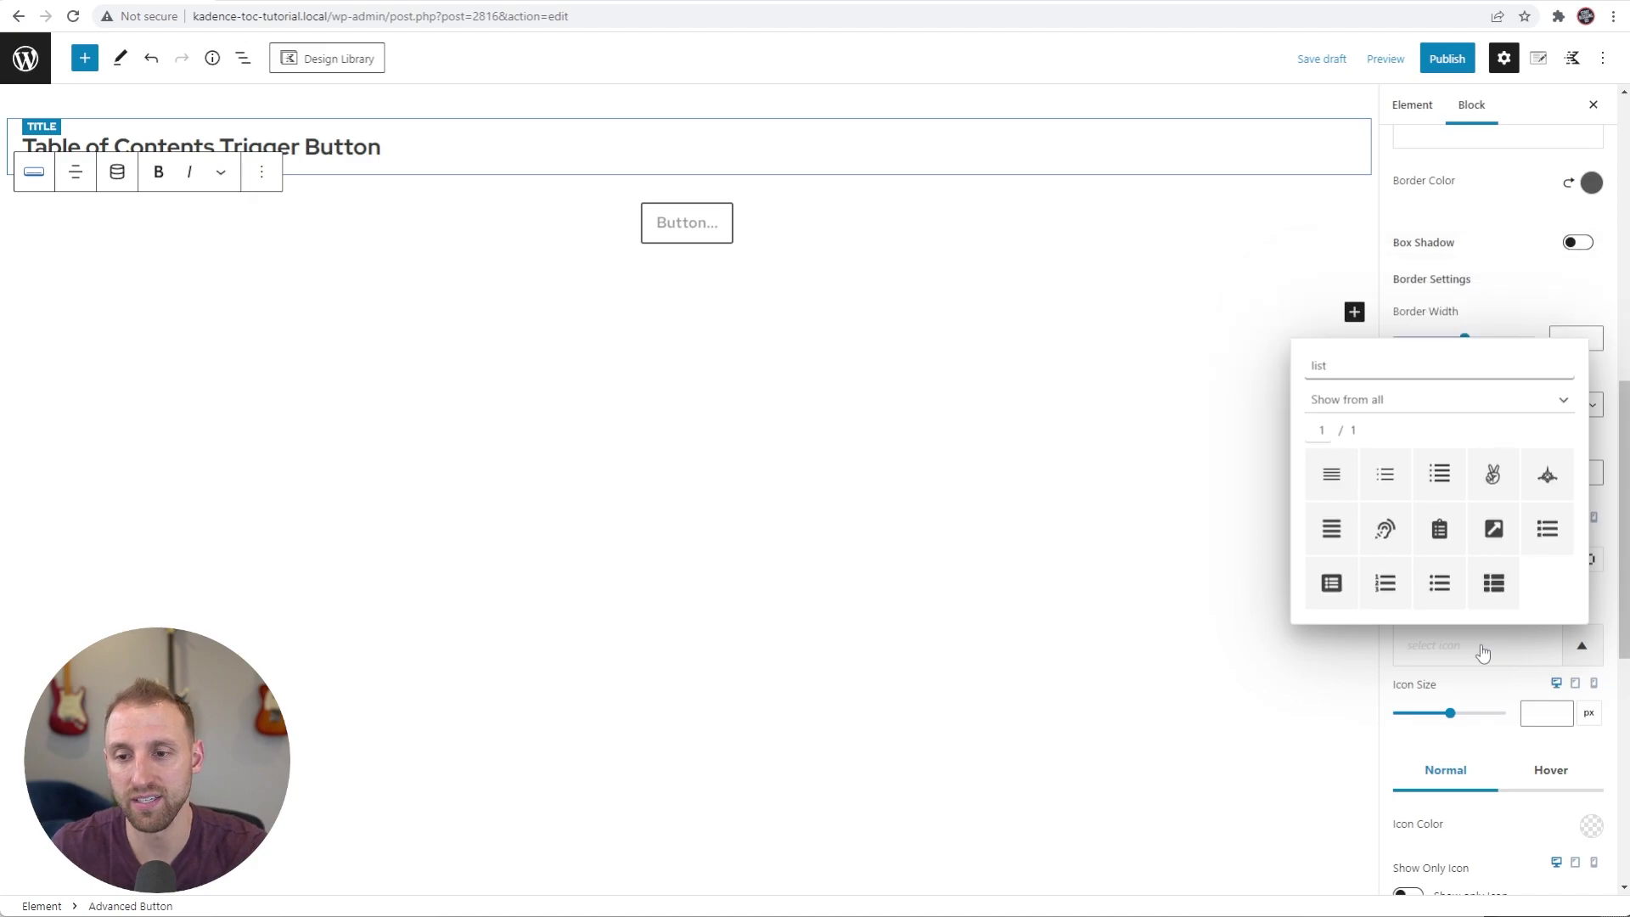
click(1387, 486)
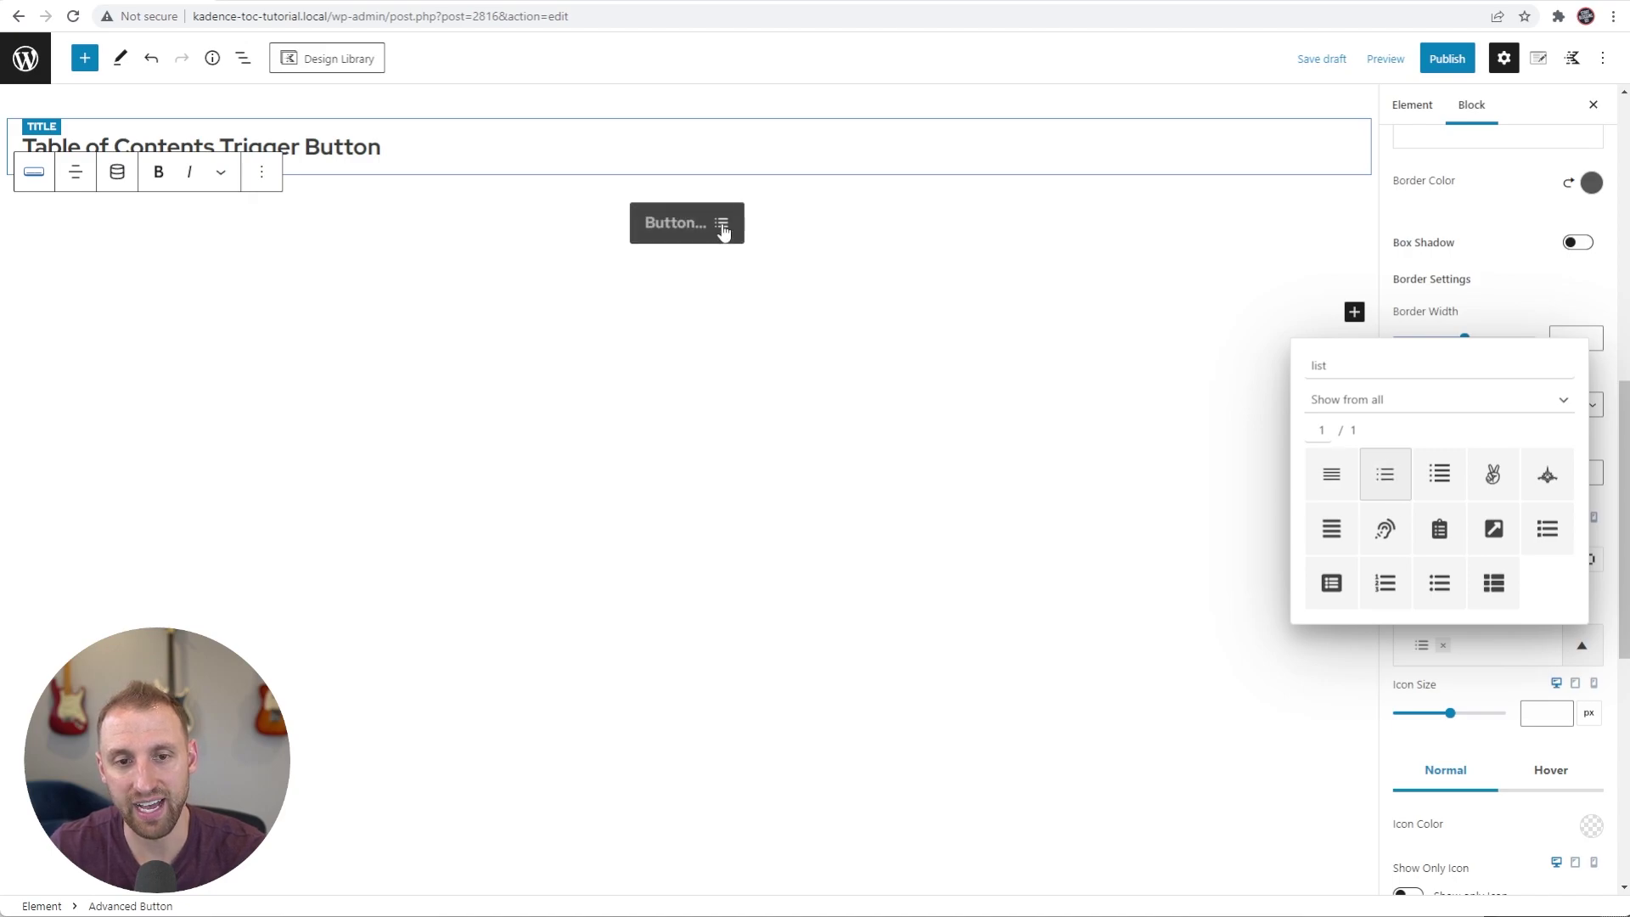
click(1500, 690)
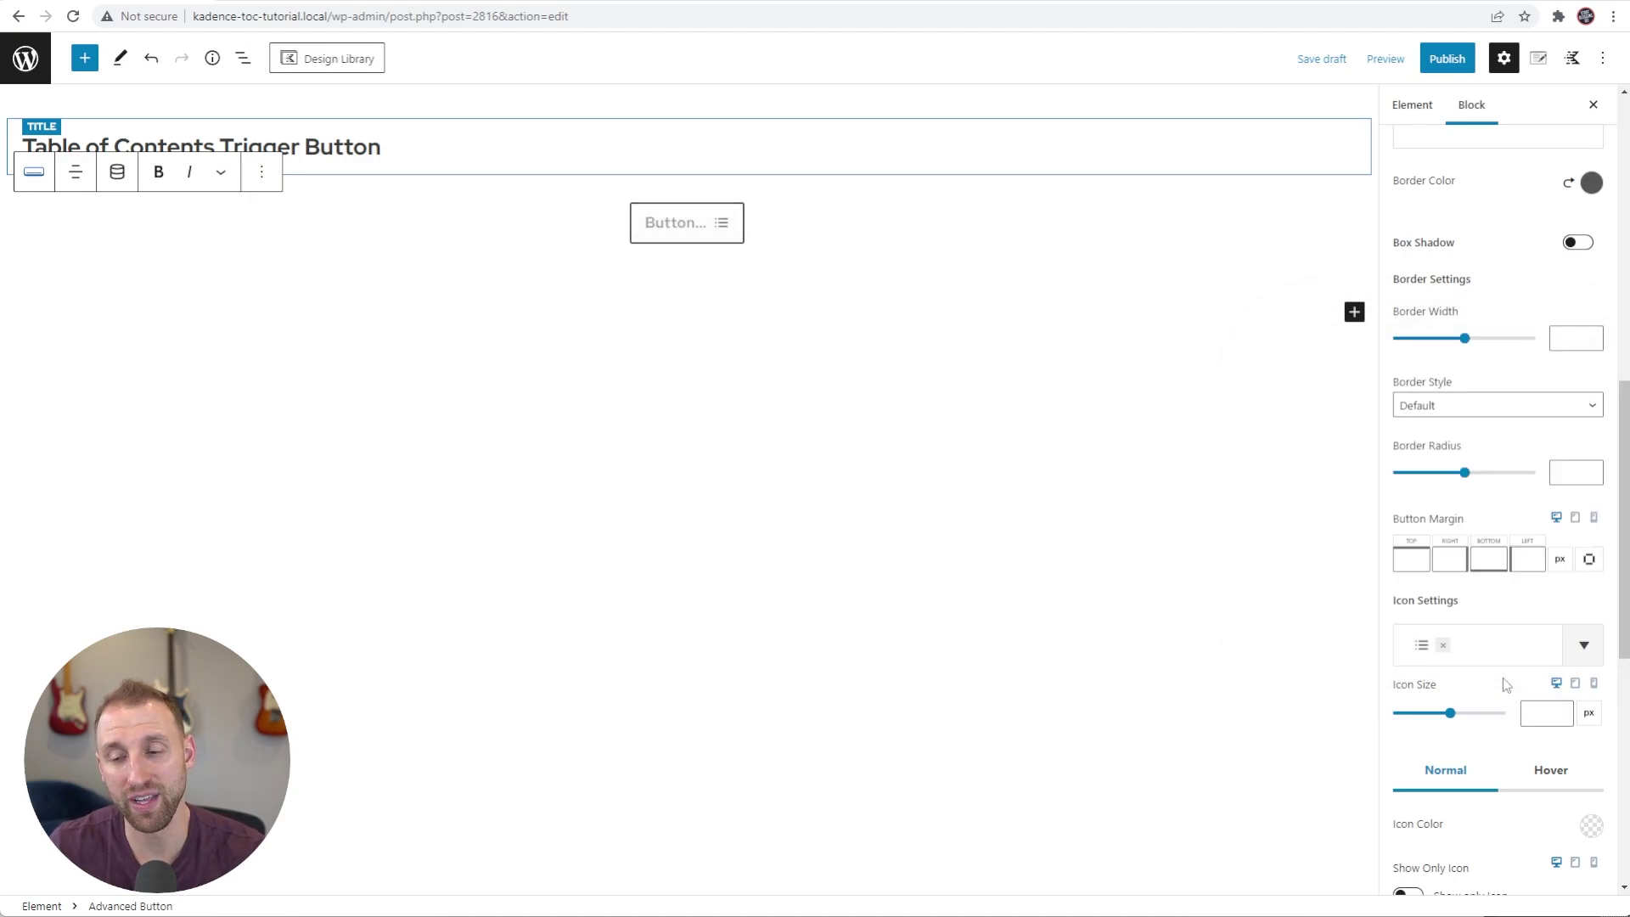
scroll(1503, 678, down, 2)
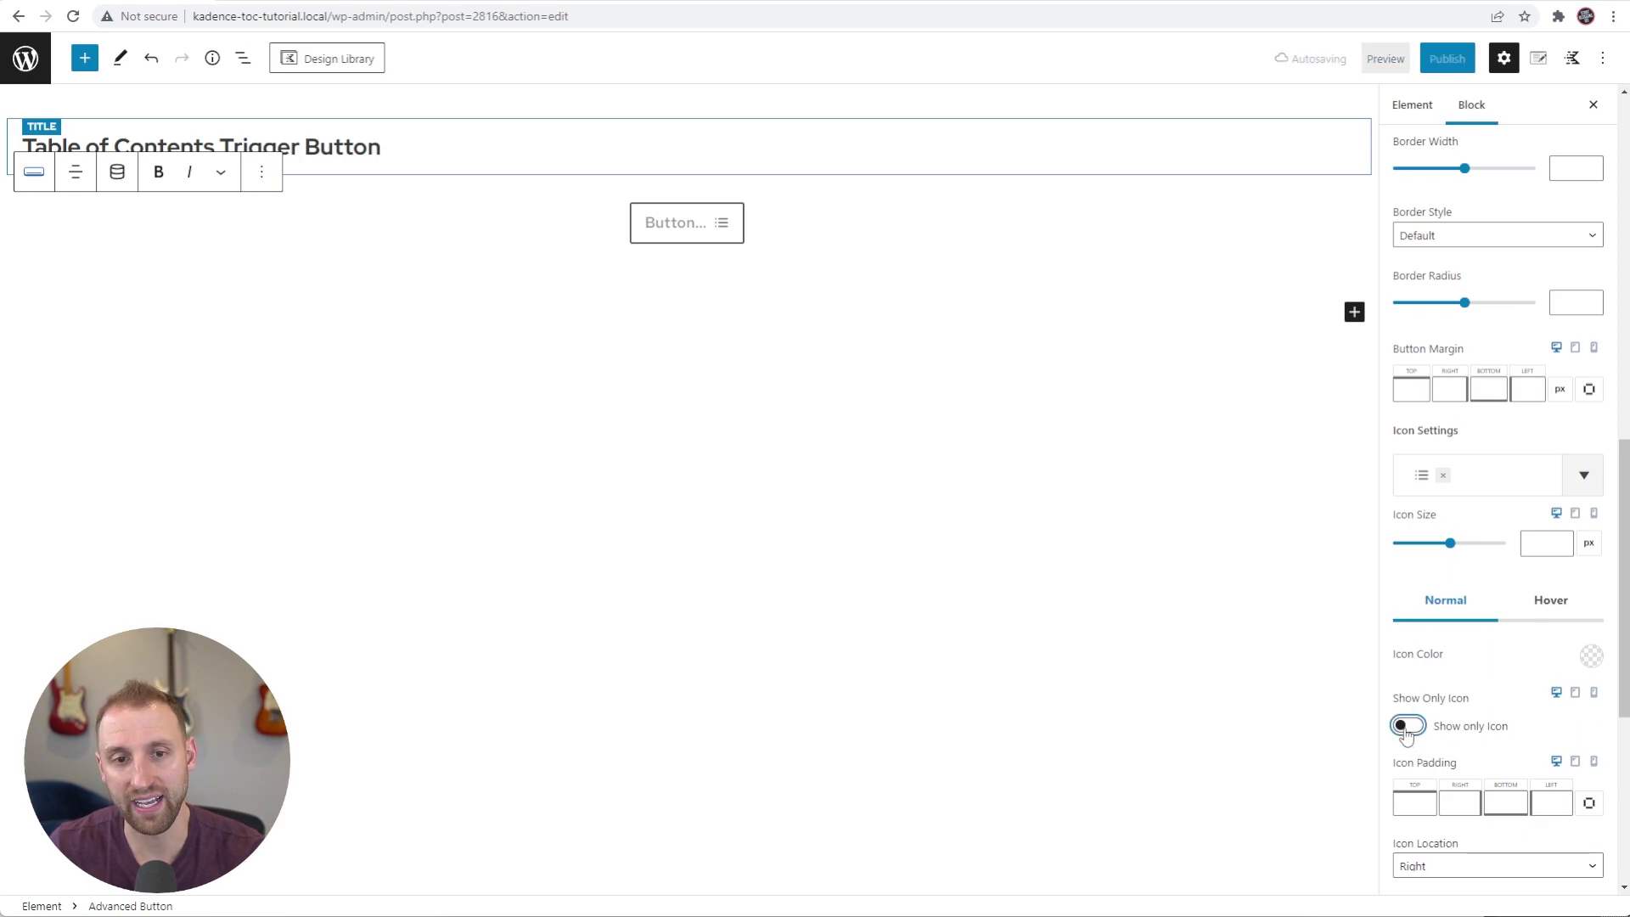
click(1405, 727)
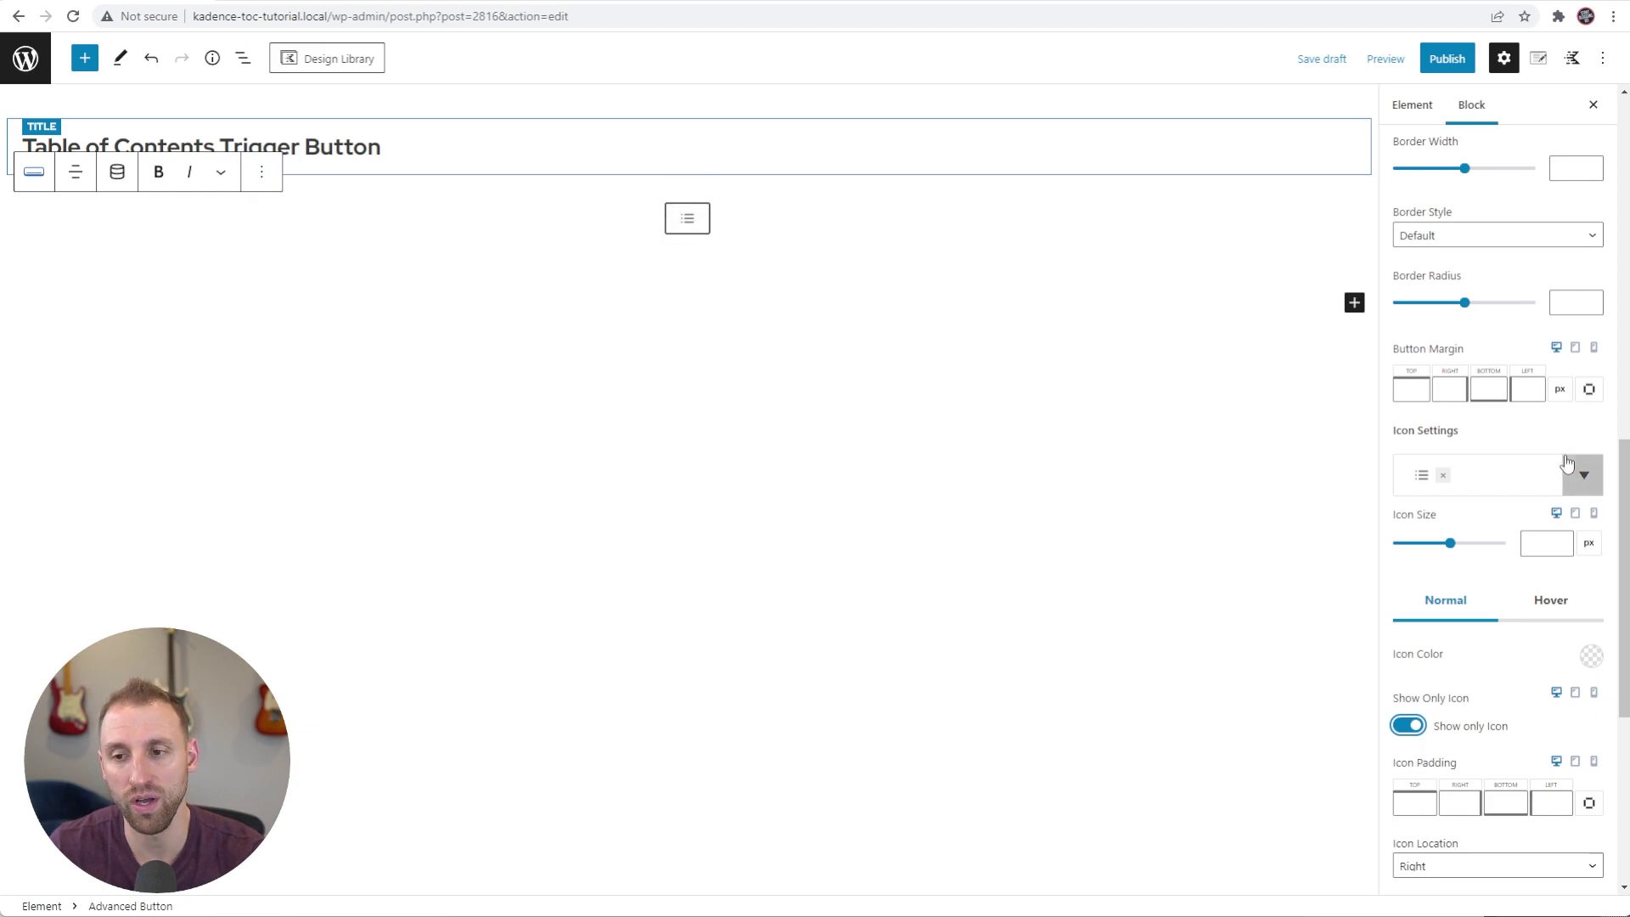
- Switch the button to a custom size with top and bottom padding 10 and left and right padding 10
scroll(1508, 466, up, 5)
scroll(1524, 466, up, 4)
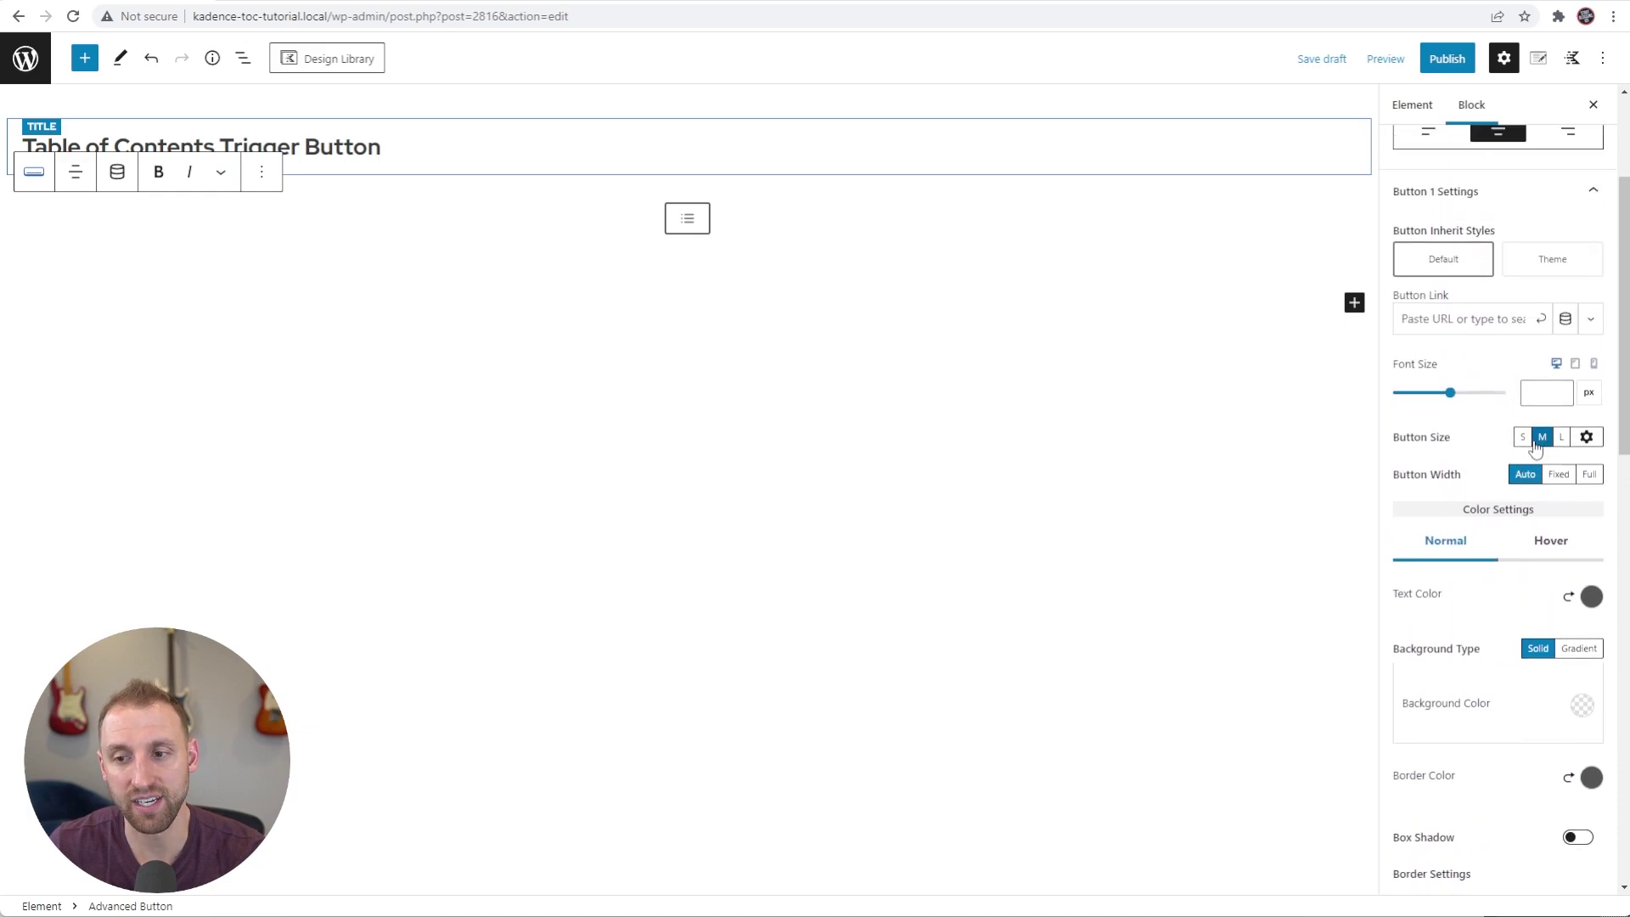
click(1586, 438)
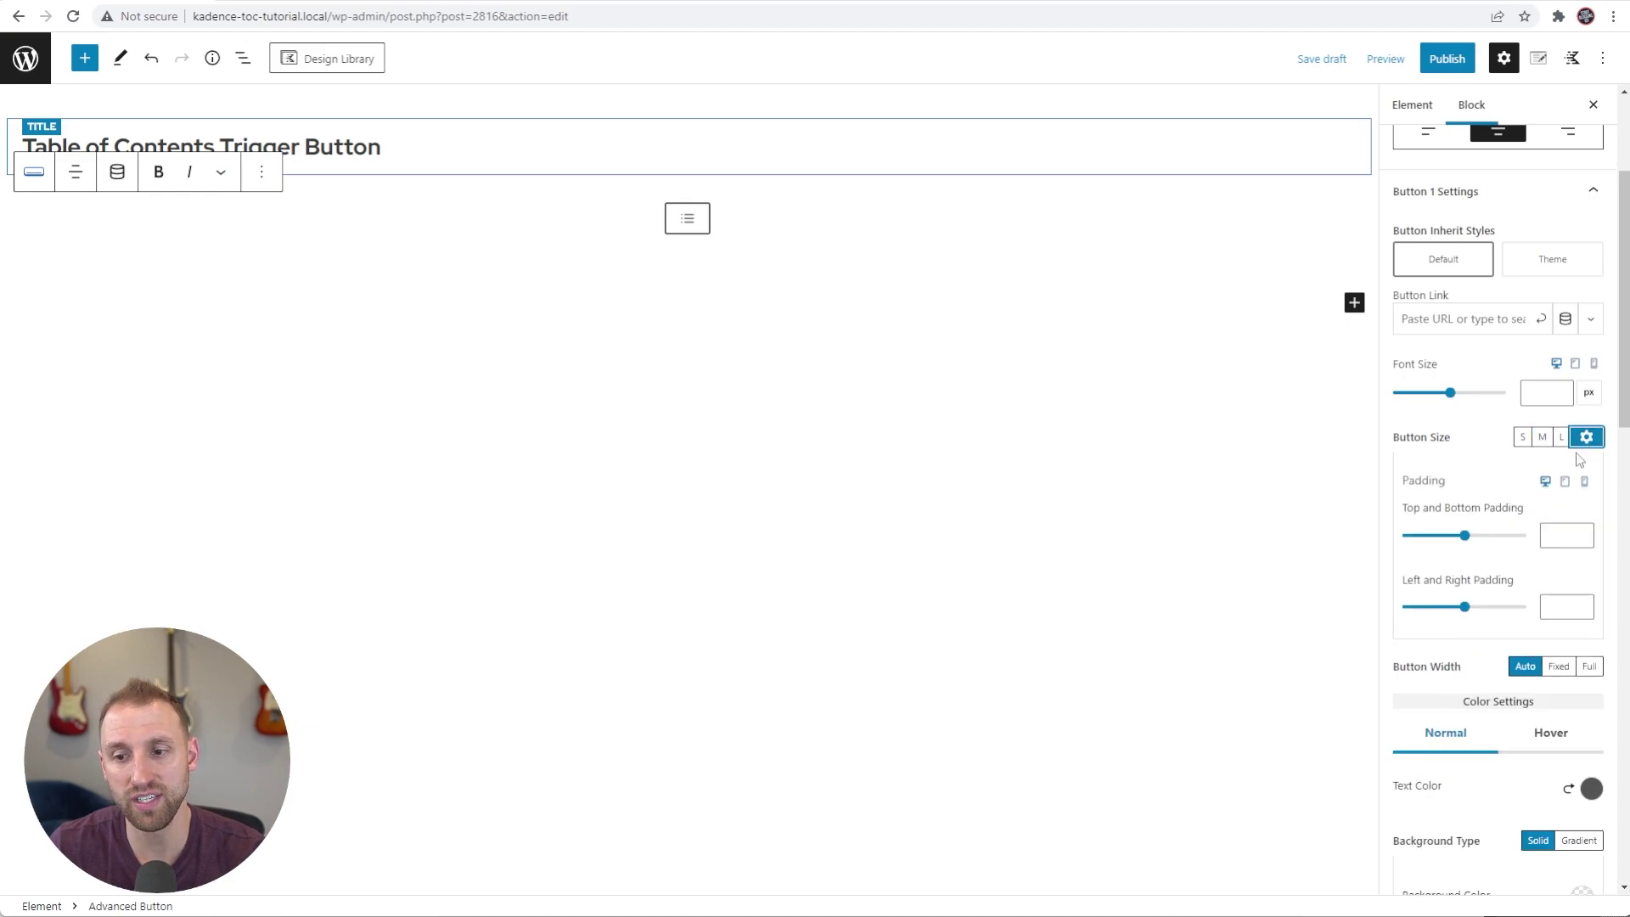
click(1555, 538)
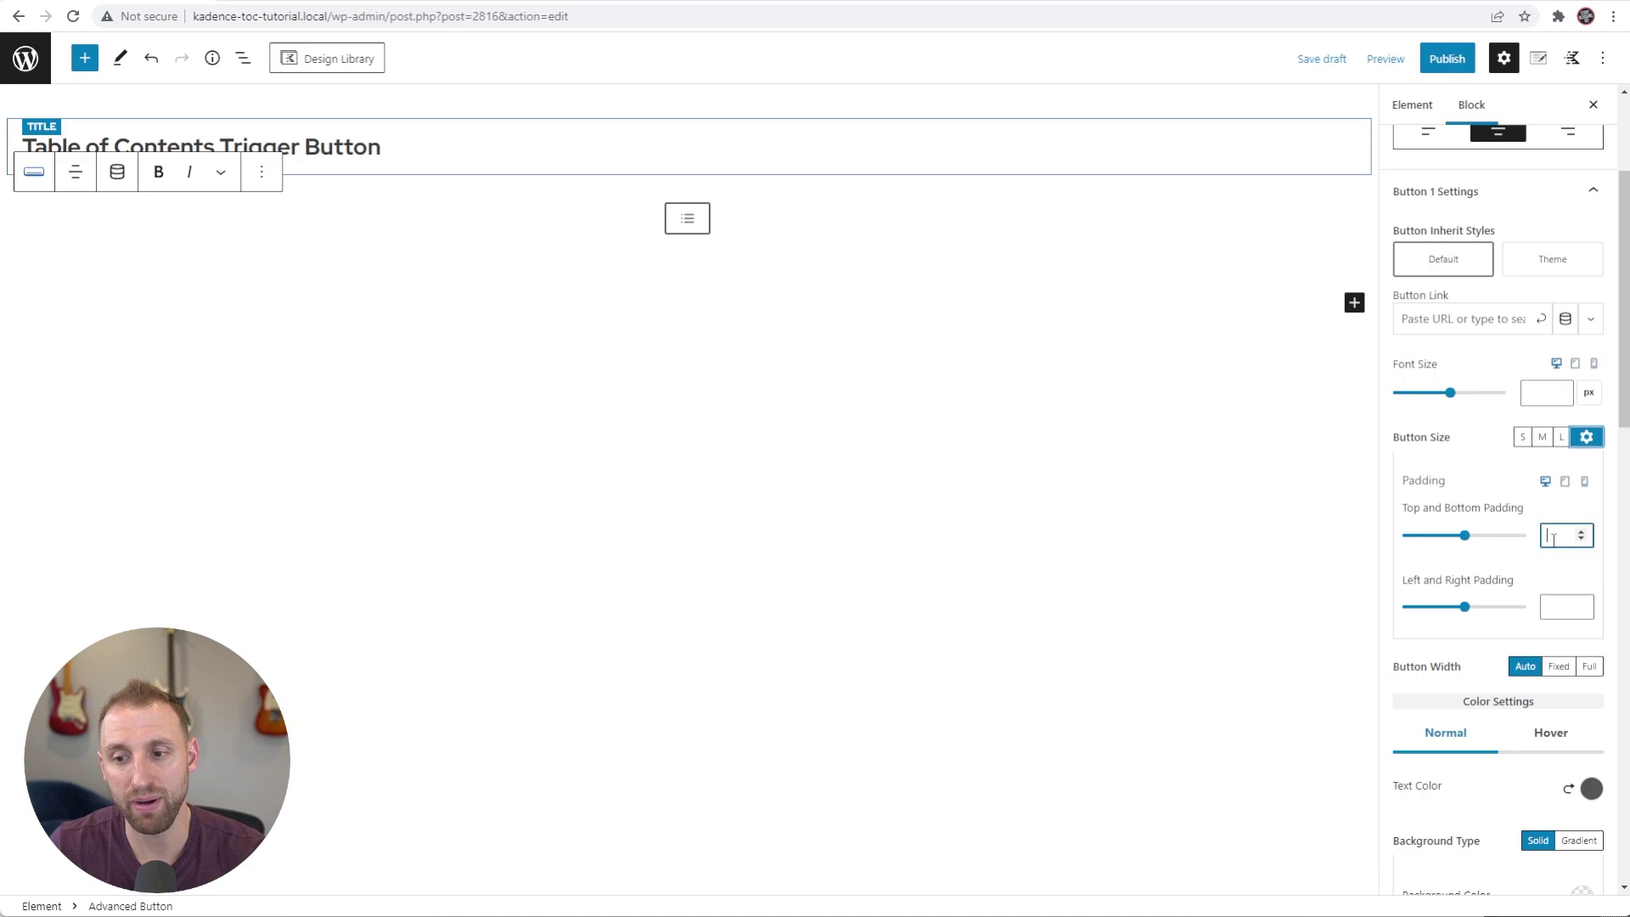
text(10)
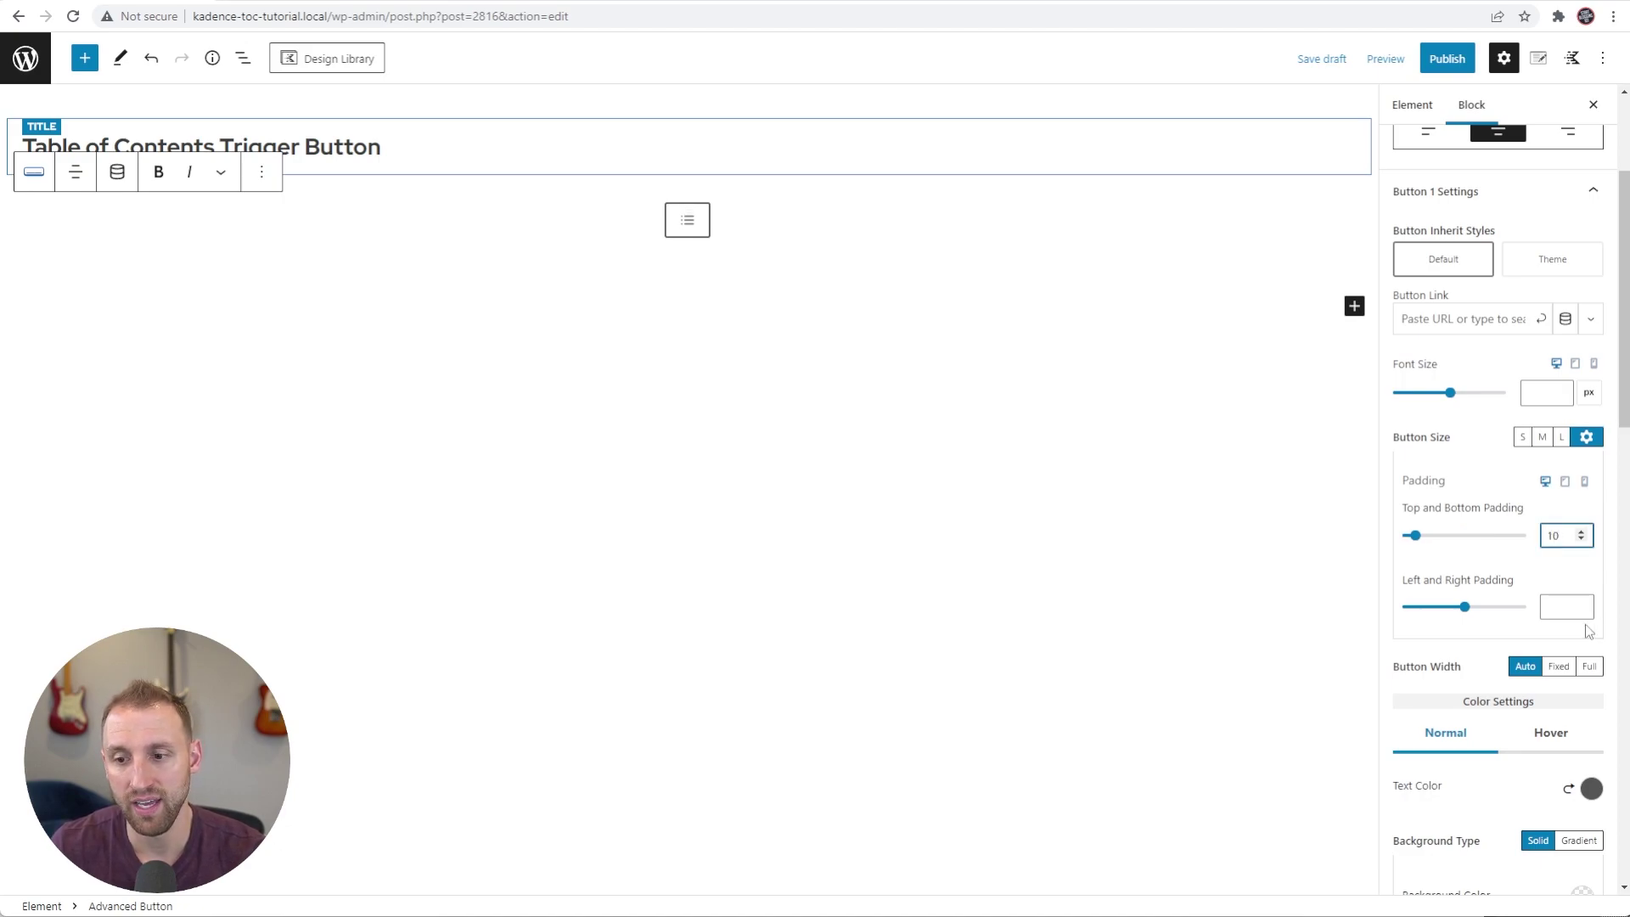
click(1558, 614)
text(10)
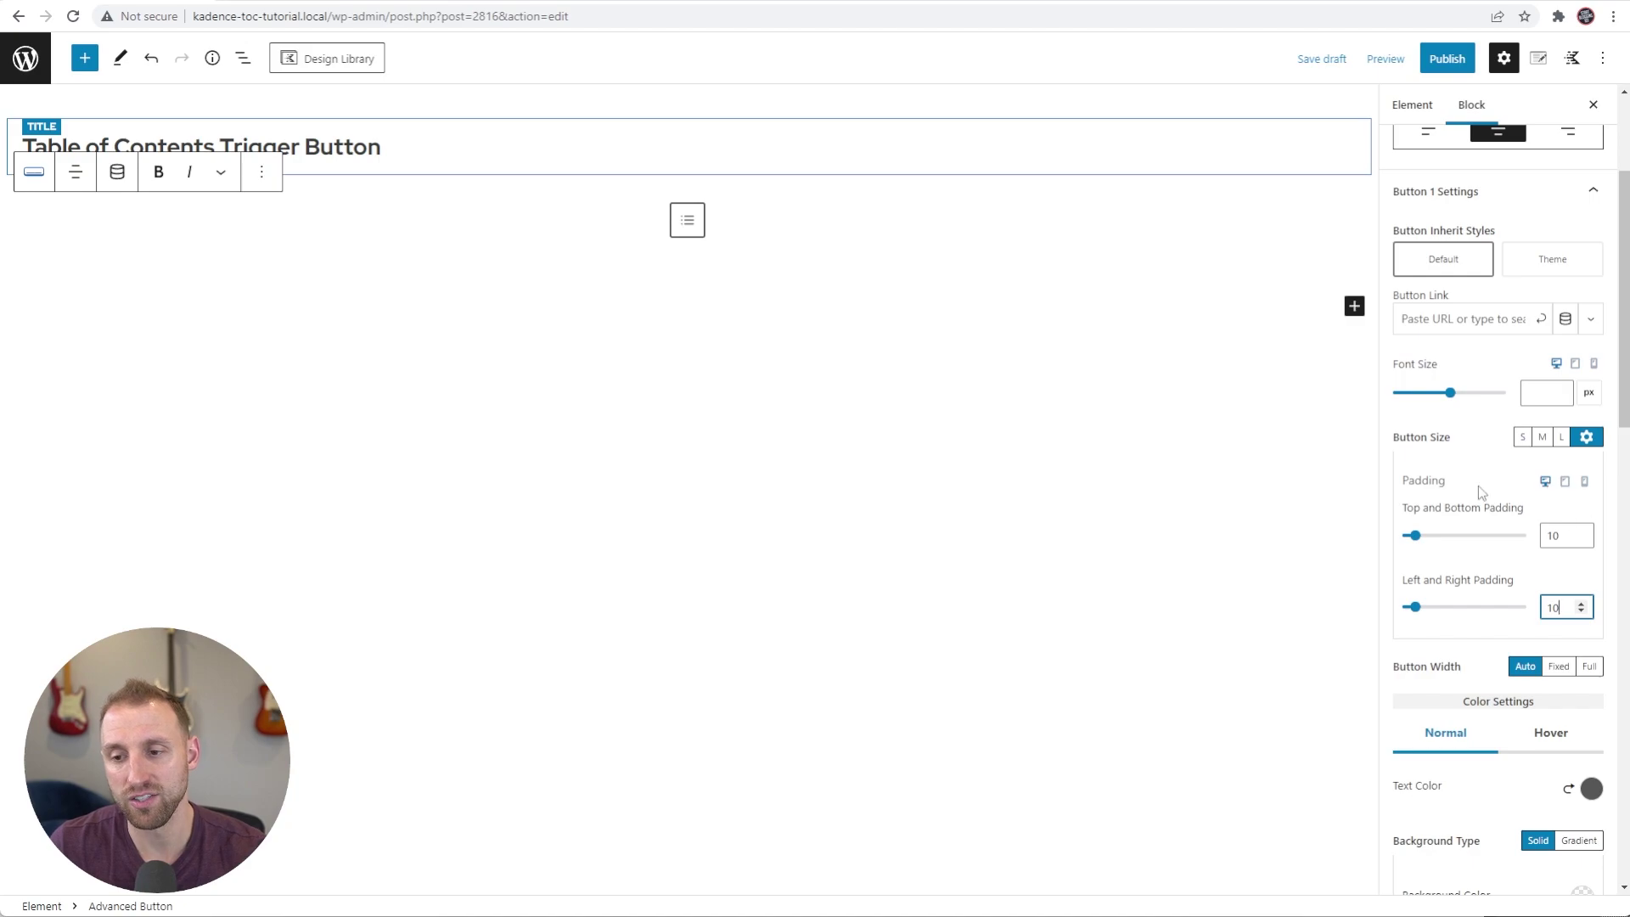
- Set the button's border radius to 30
scroll(1479, 486, down, 6)
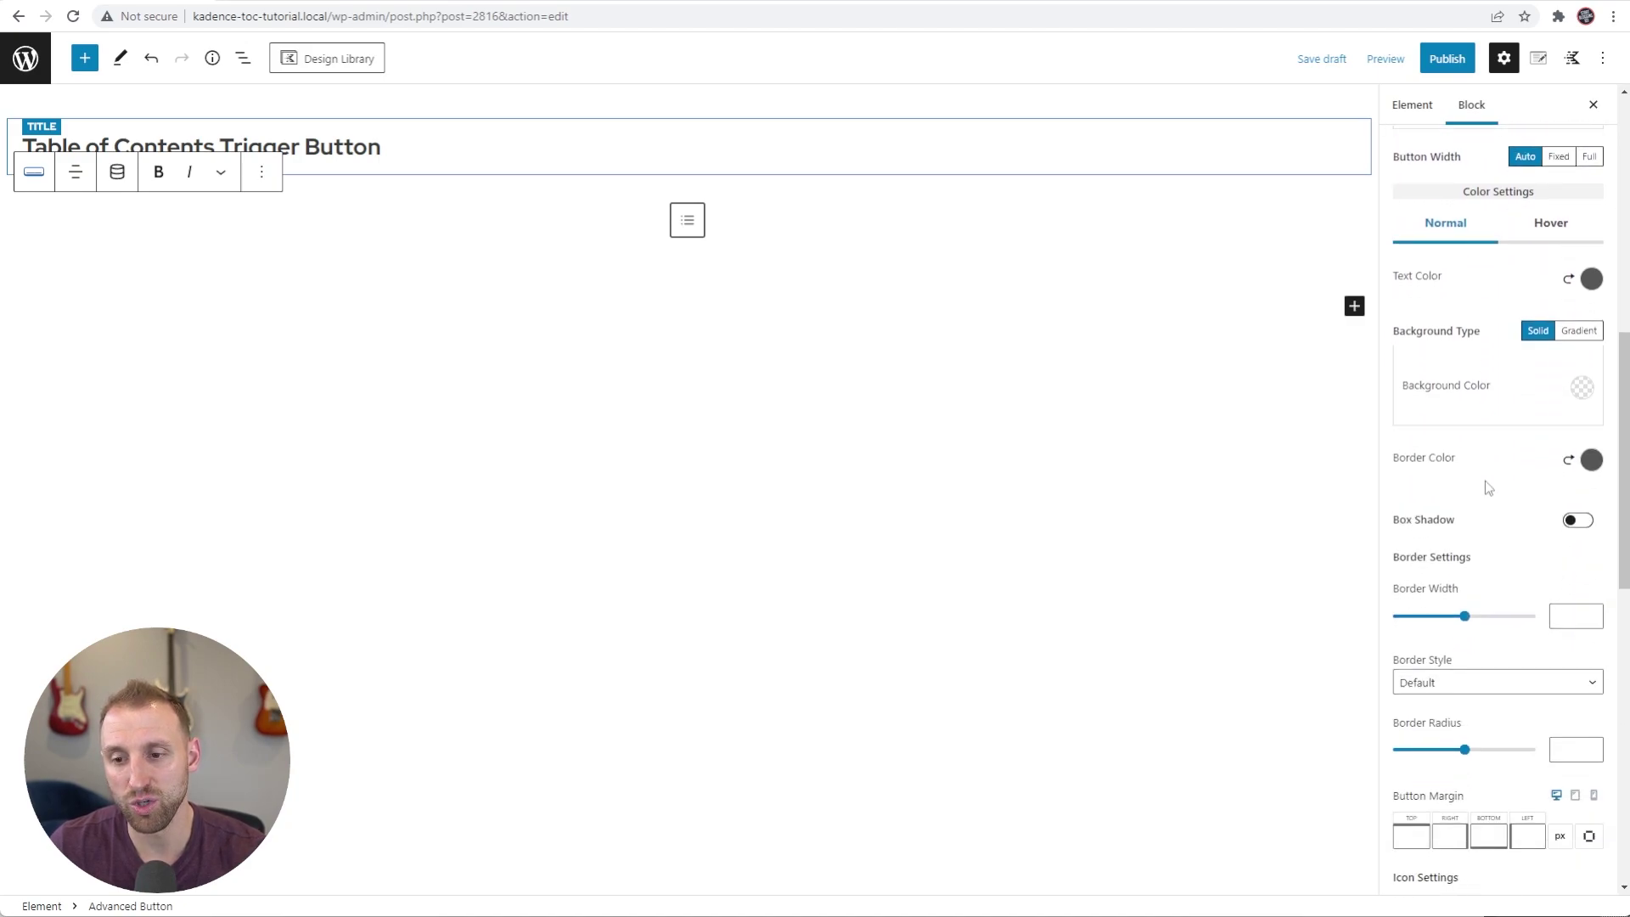
scroll(1494, 501, down, 1)
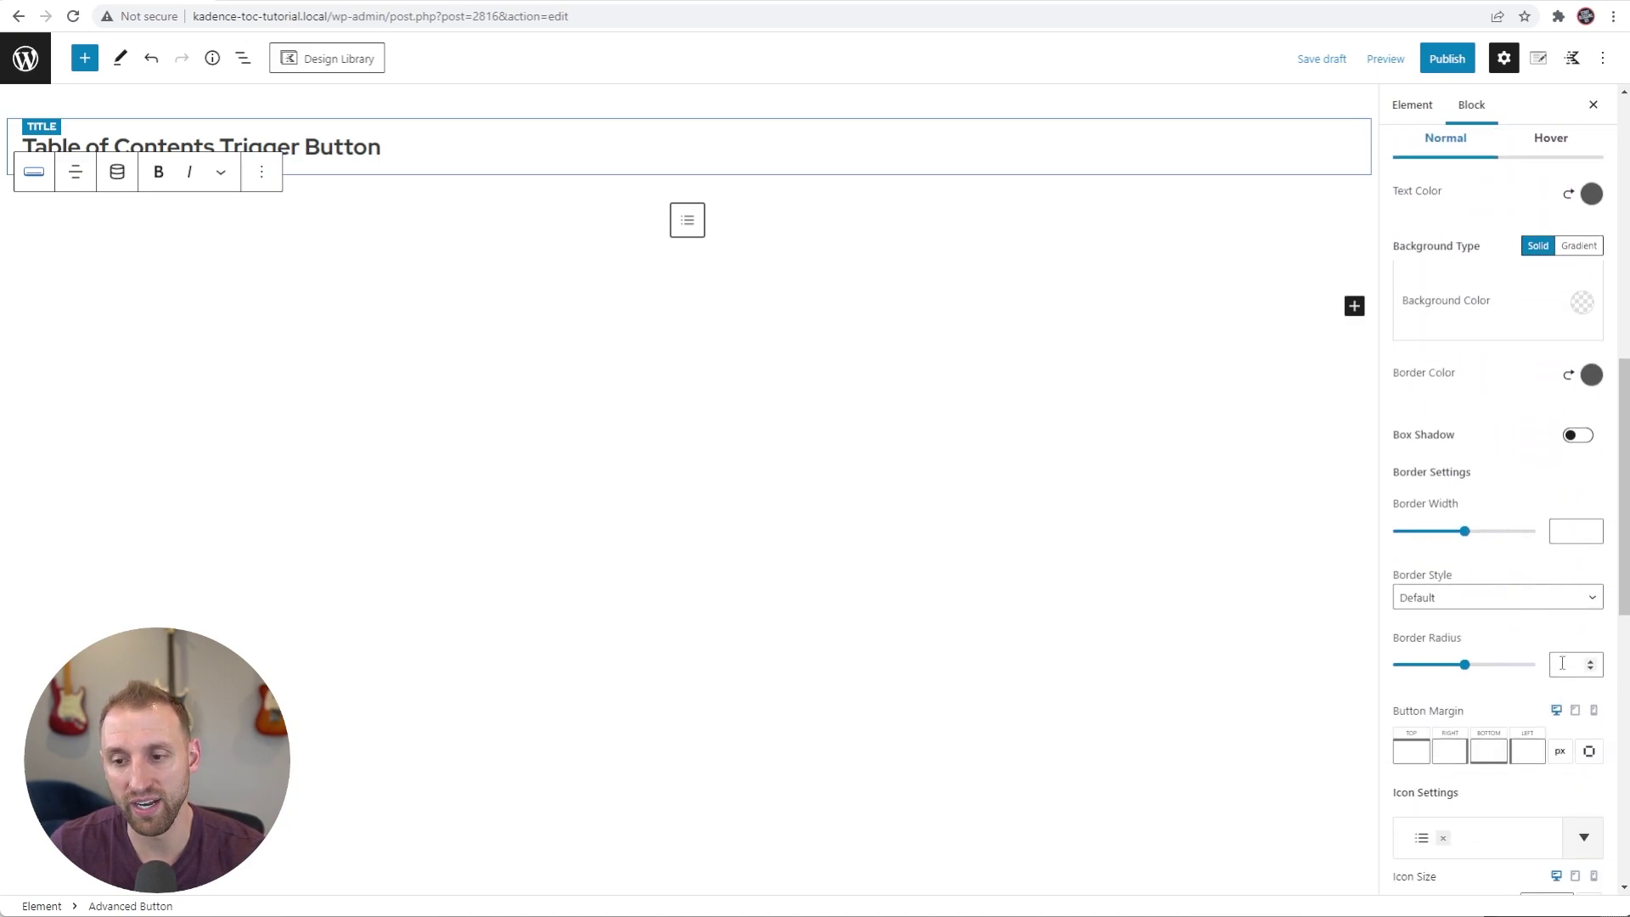
click(1562, 663)
text(30)
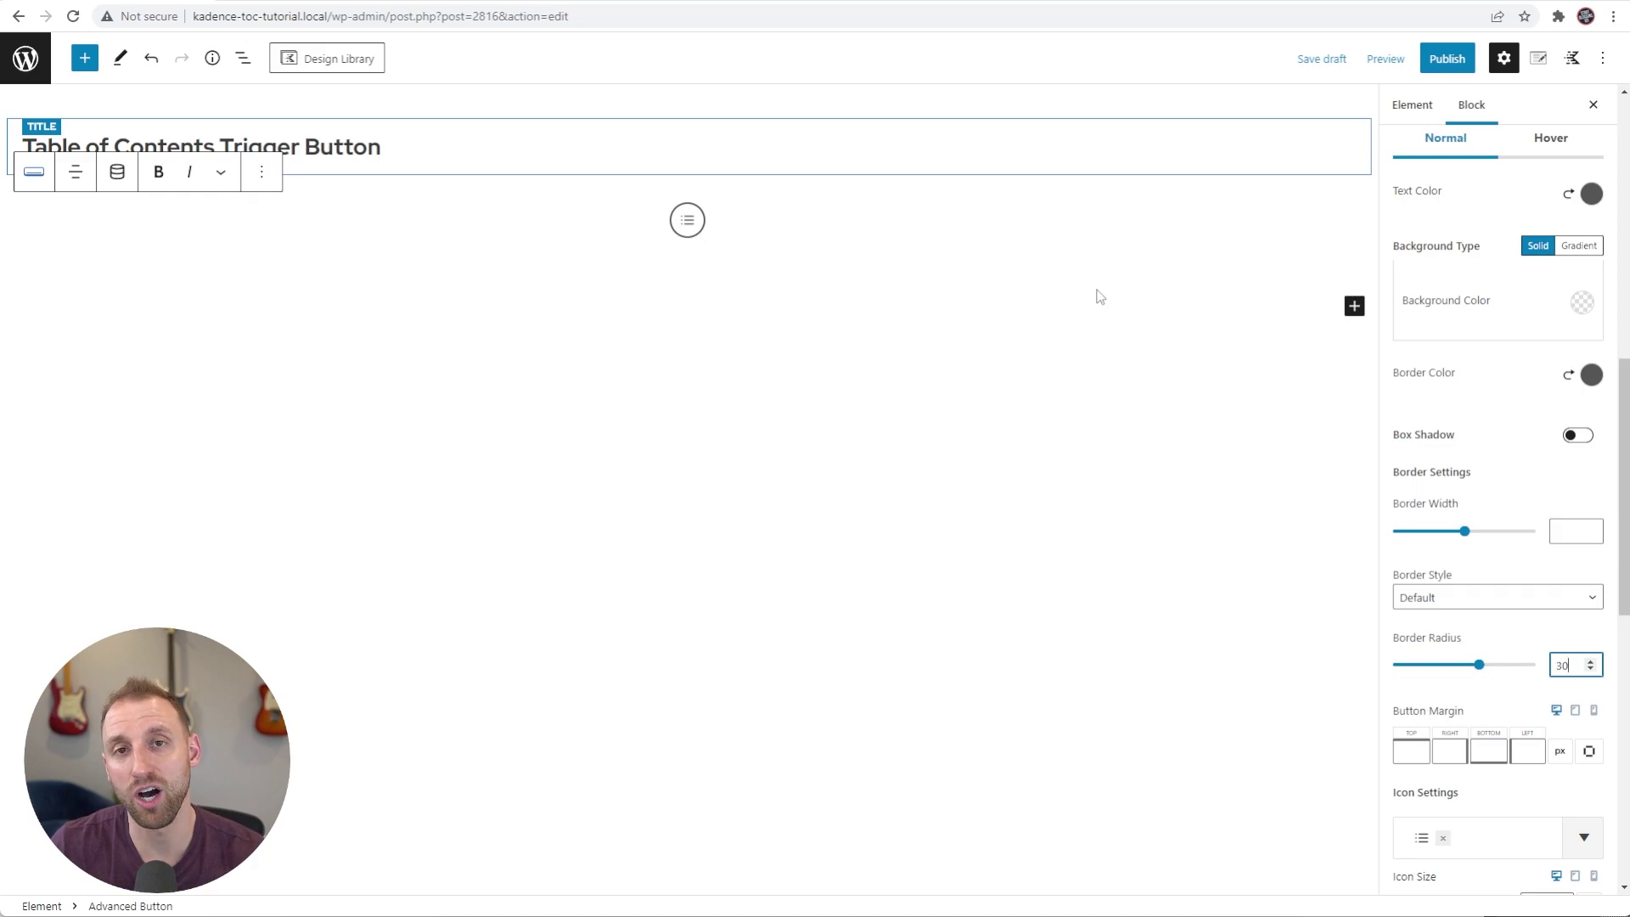
- Set the button's normal text and border colors to the palette green 31533D and its background color to the palette white
scroll(1580, 312, up, 1)
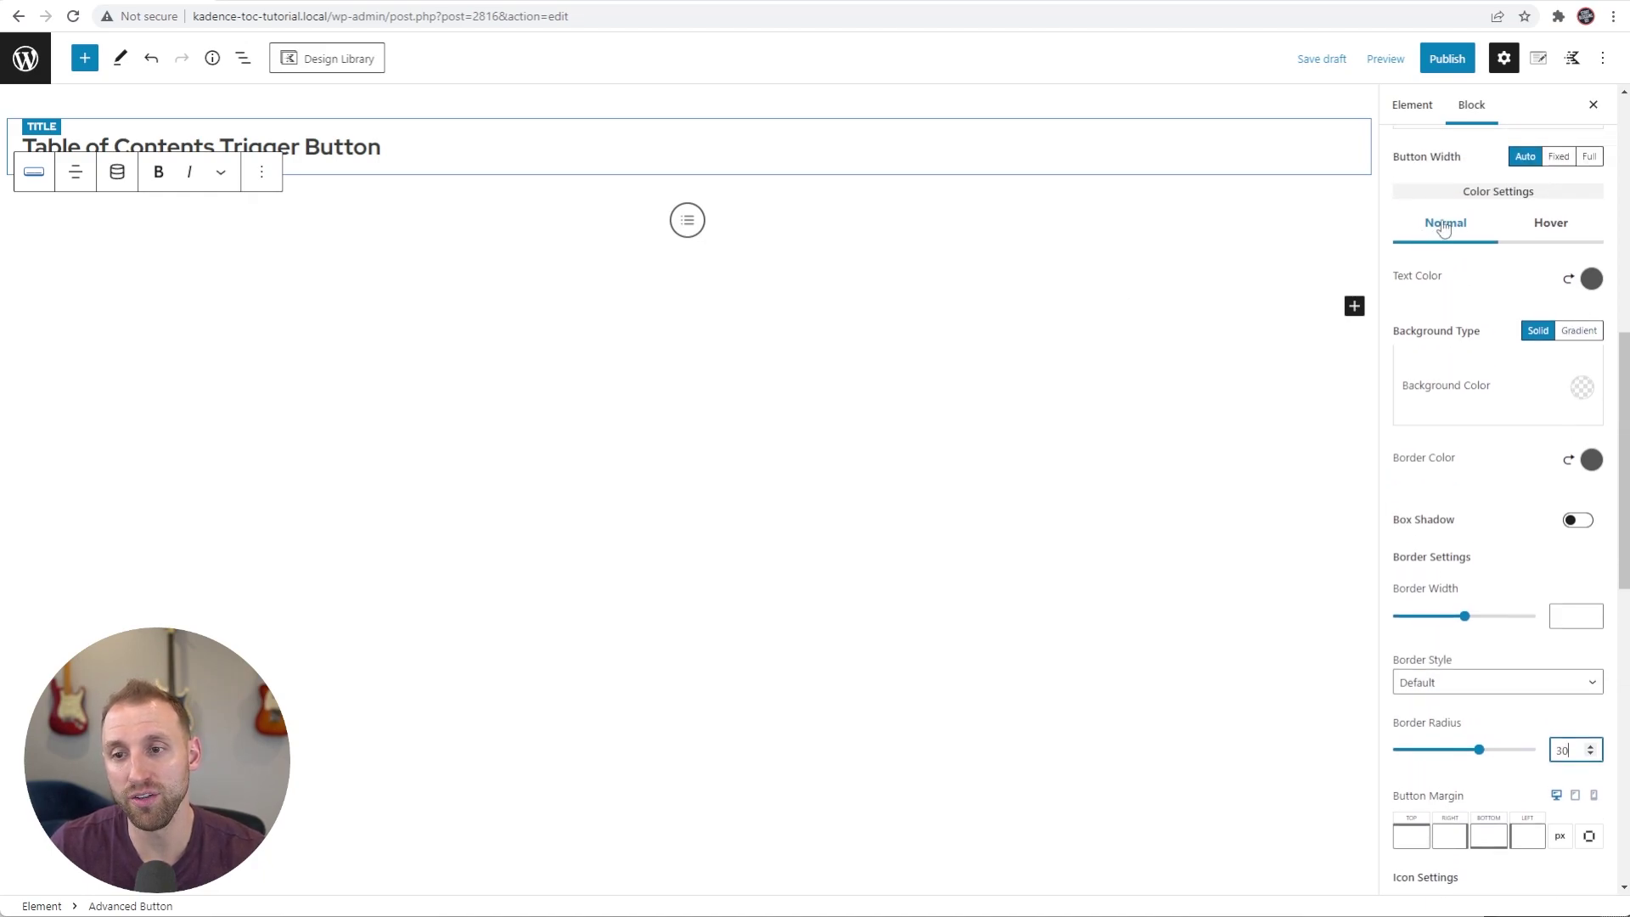
click(1590, 280)
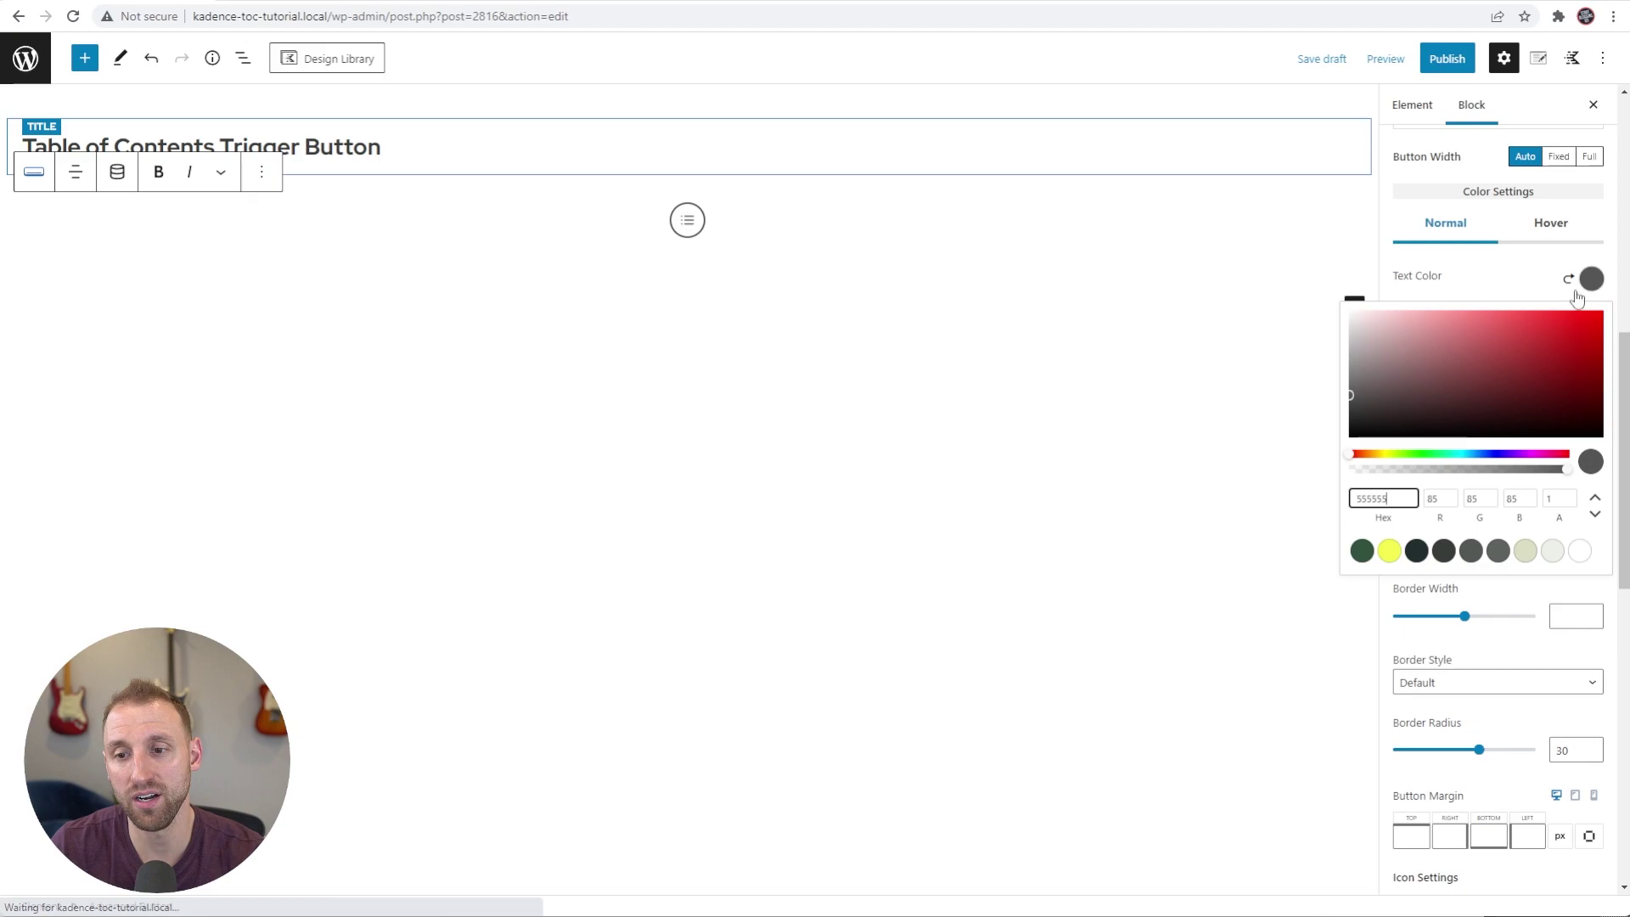
click(1363, 552)
click(1560, 212)
click(1581, 388)
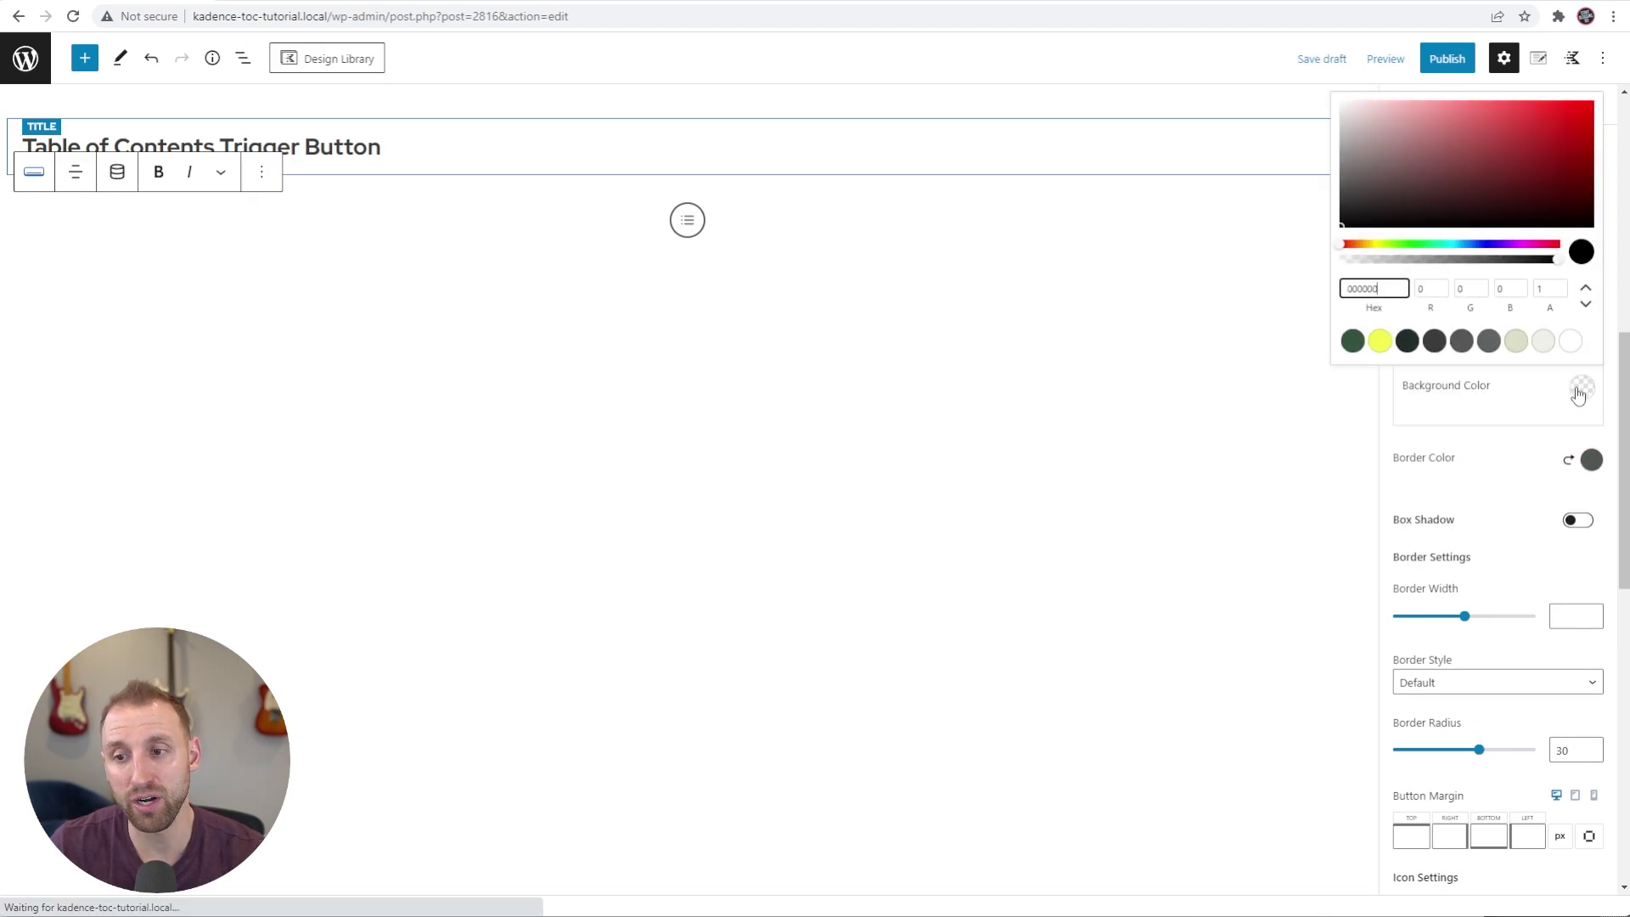
click(1570, 344)
click(1580, 389)
click(1592, 460)
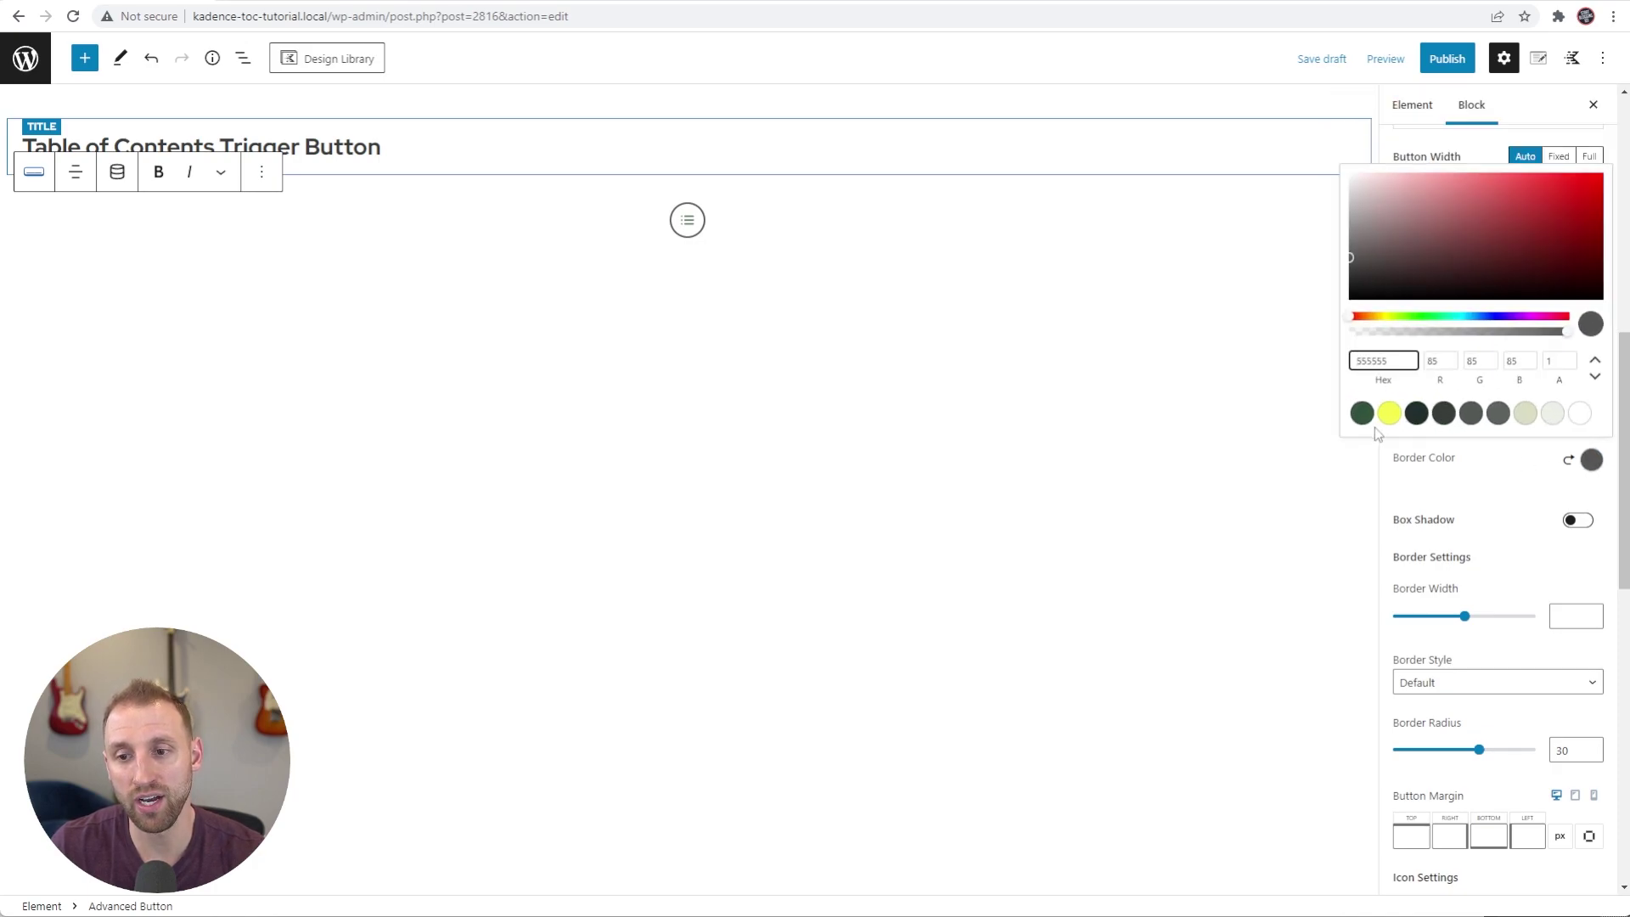
click(1361, 413)
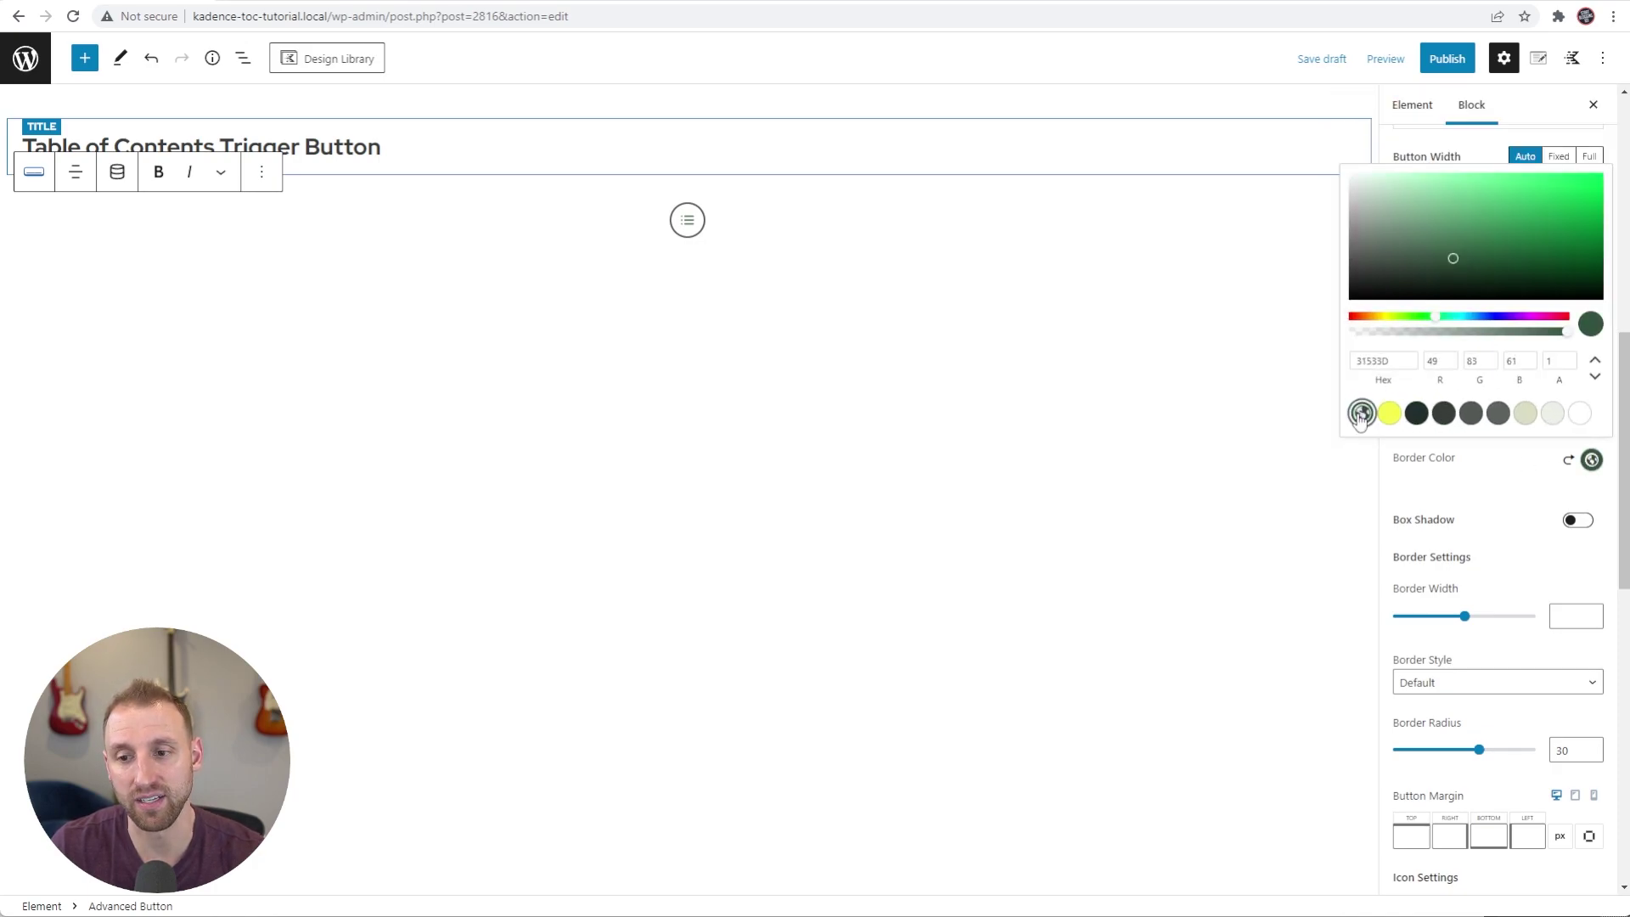
click(1474, 475)
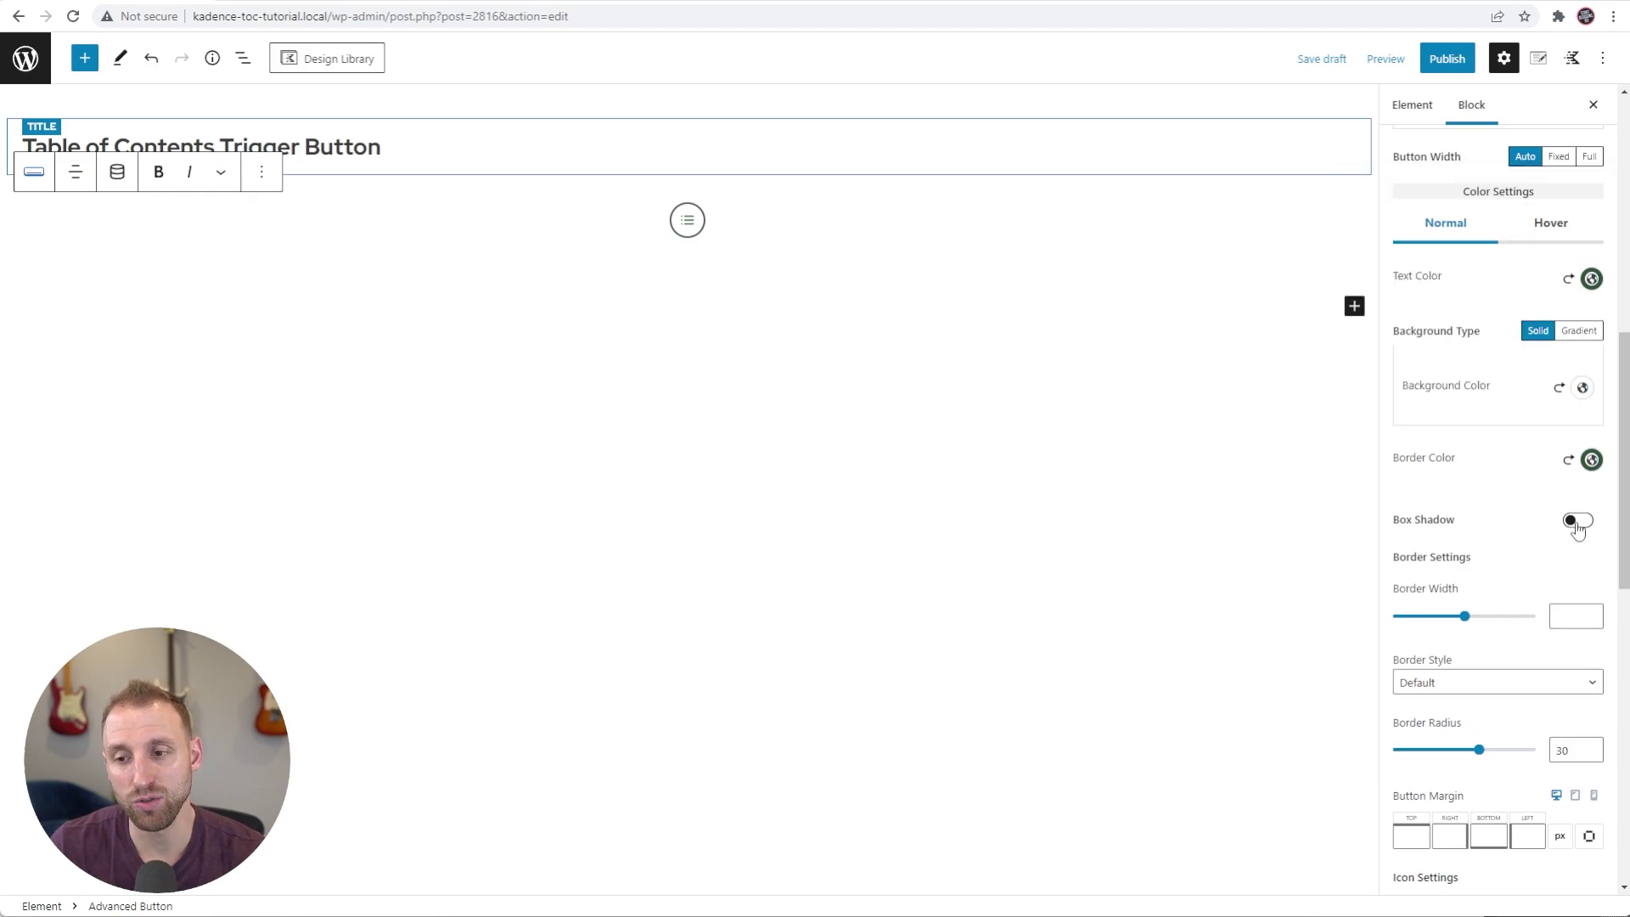
- Enable the button's normal-state box shadow with X 0, Y 2 and Blur 4
click(1577, 521)
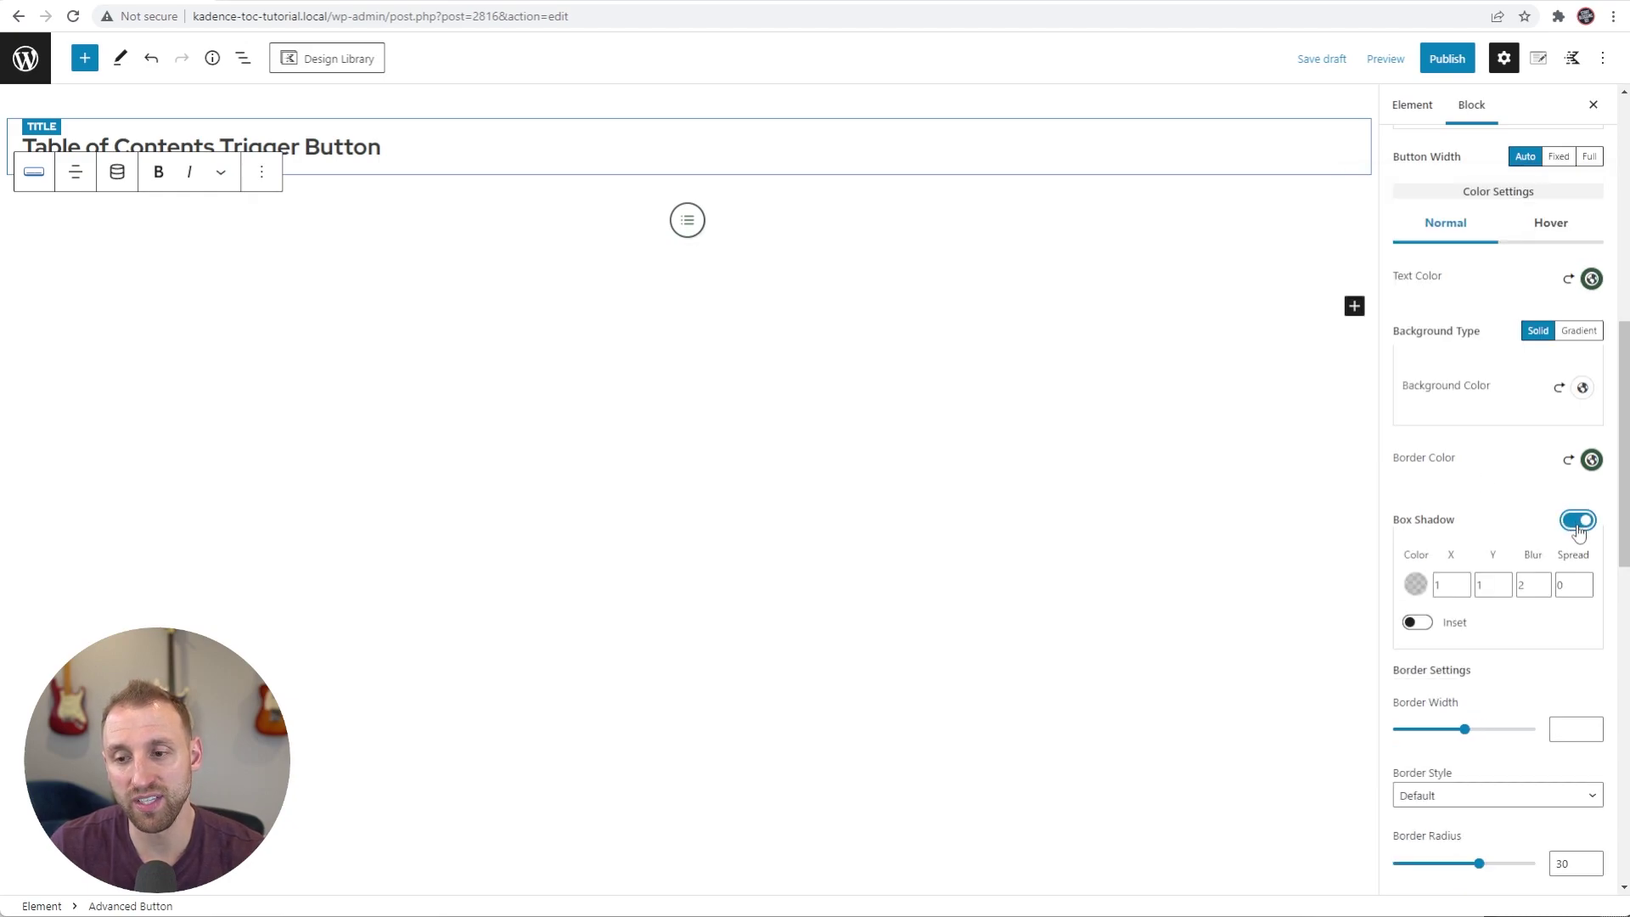
click(1460, 585)
click(1505, 581)
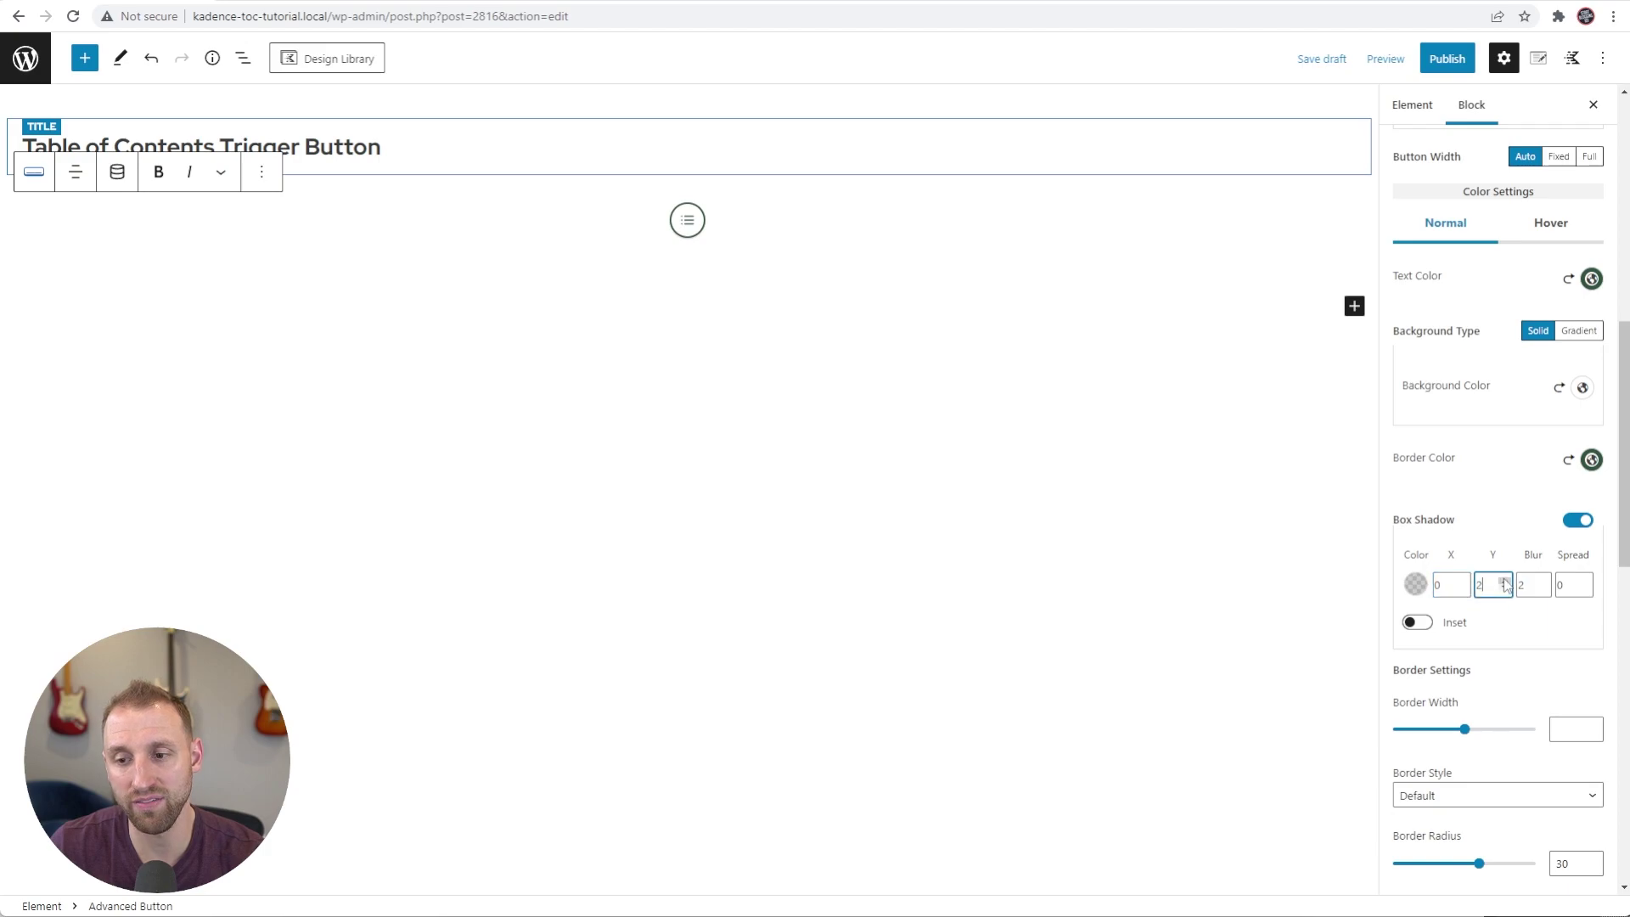
click(1544, 583)
click(1544, 582)
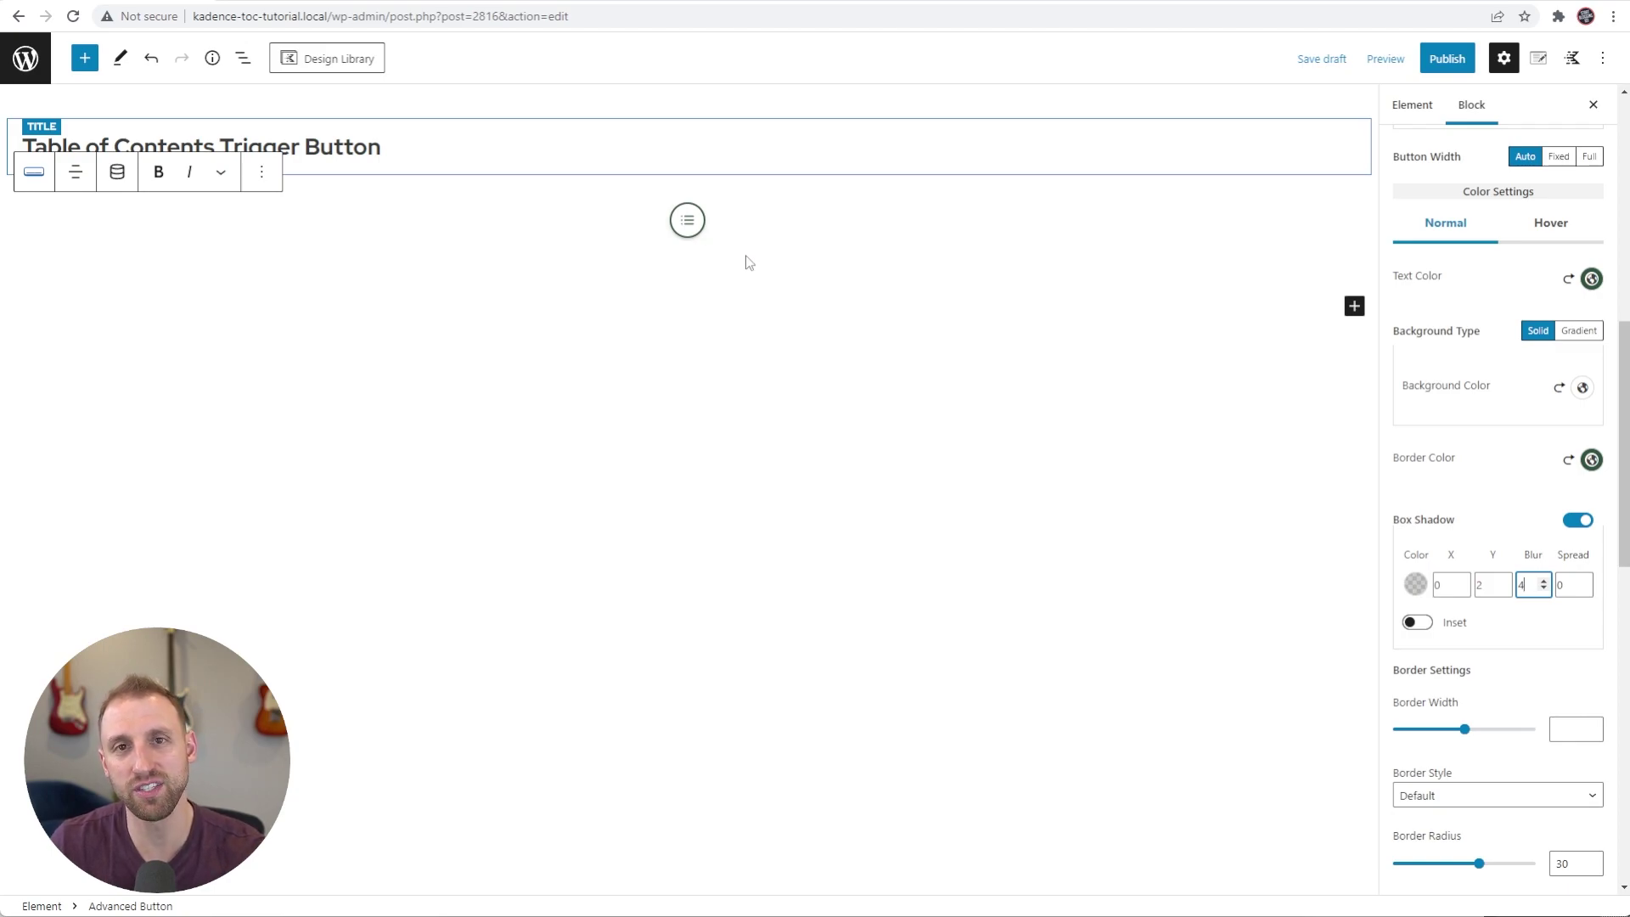
- Set the button's hover text and border colors to the palette green 31533D and its hover background color to the palette white
click(1538, 230)
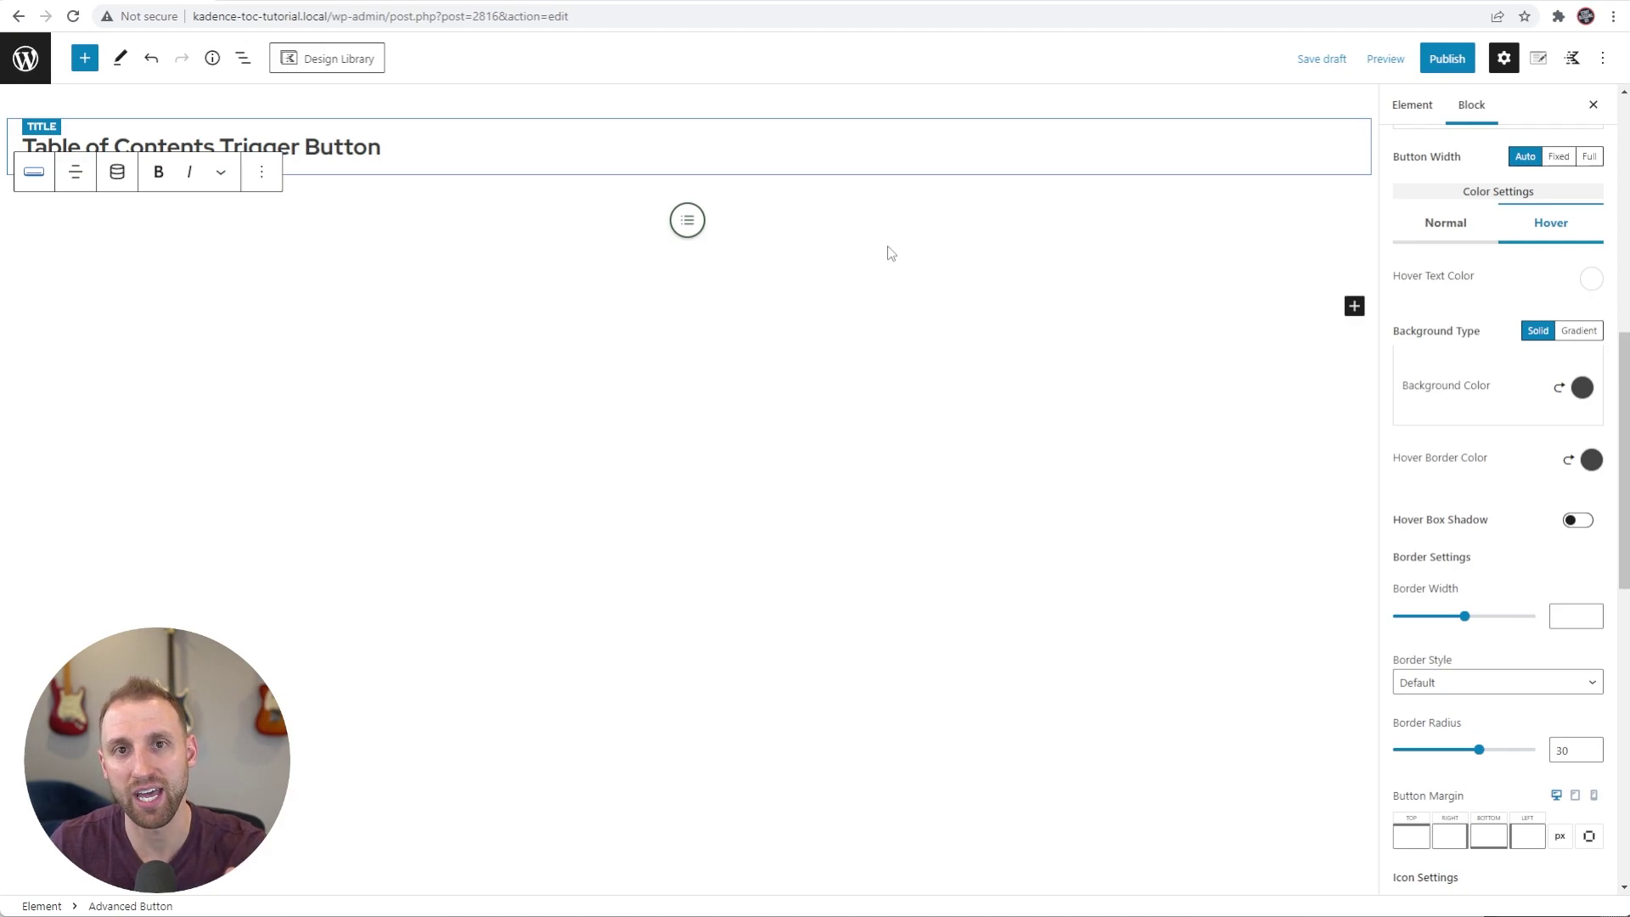
click(1594, 290)
click(1363, 553)
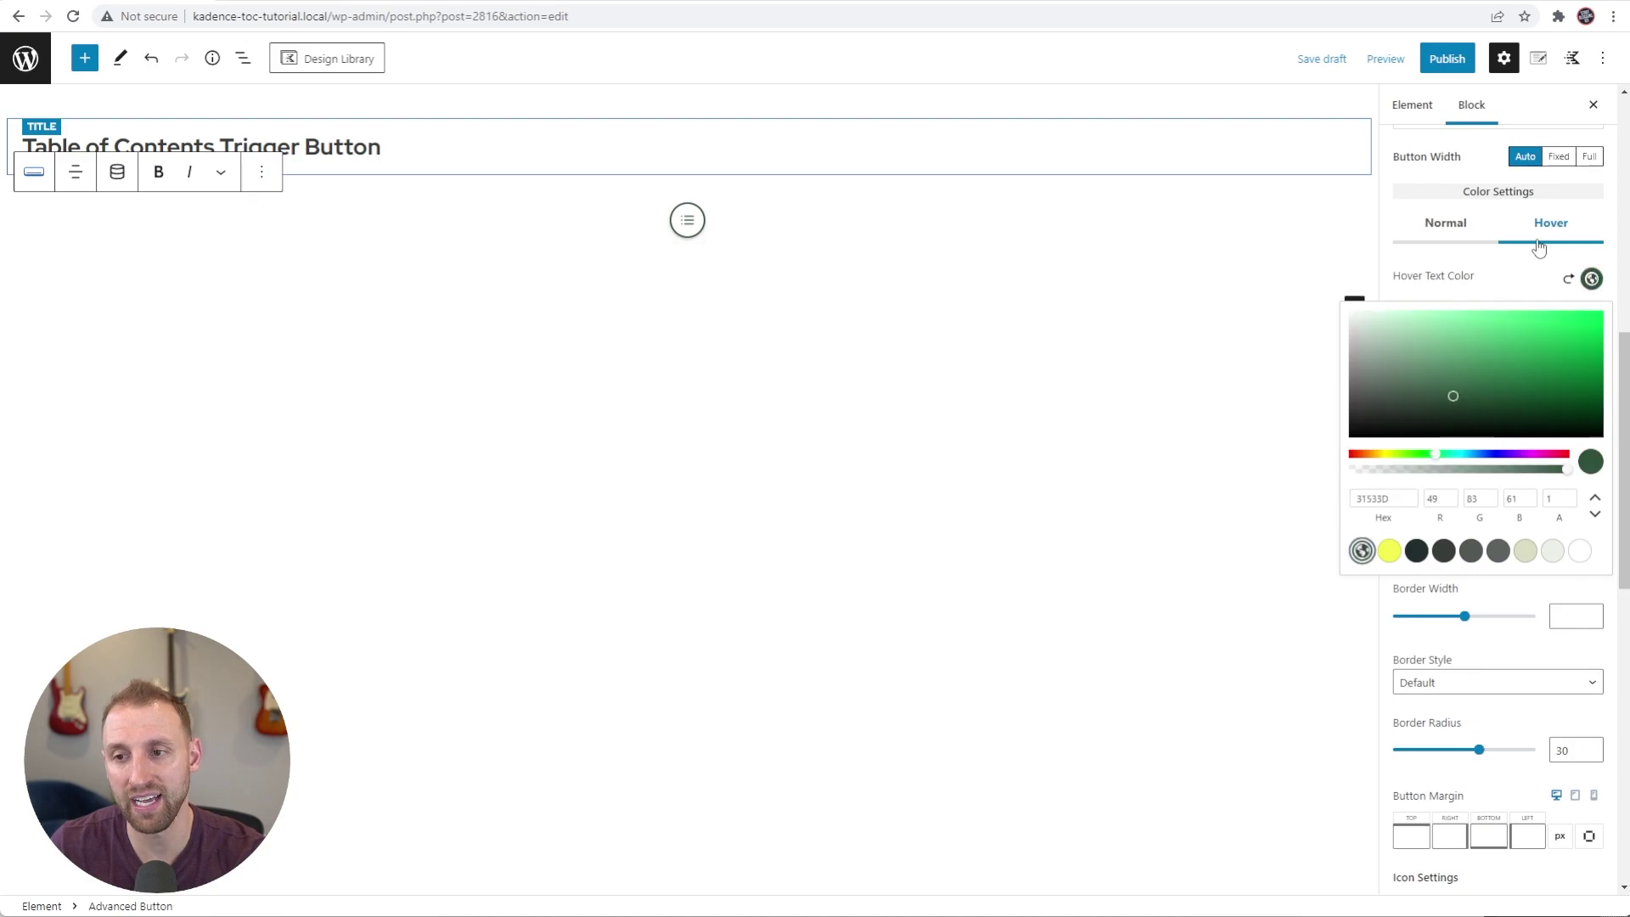
click(1521, 285)
click(1583, 388)
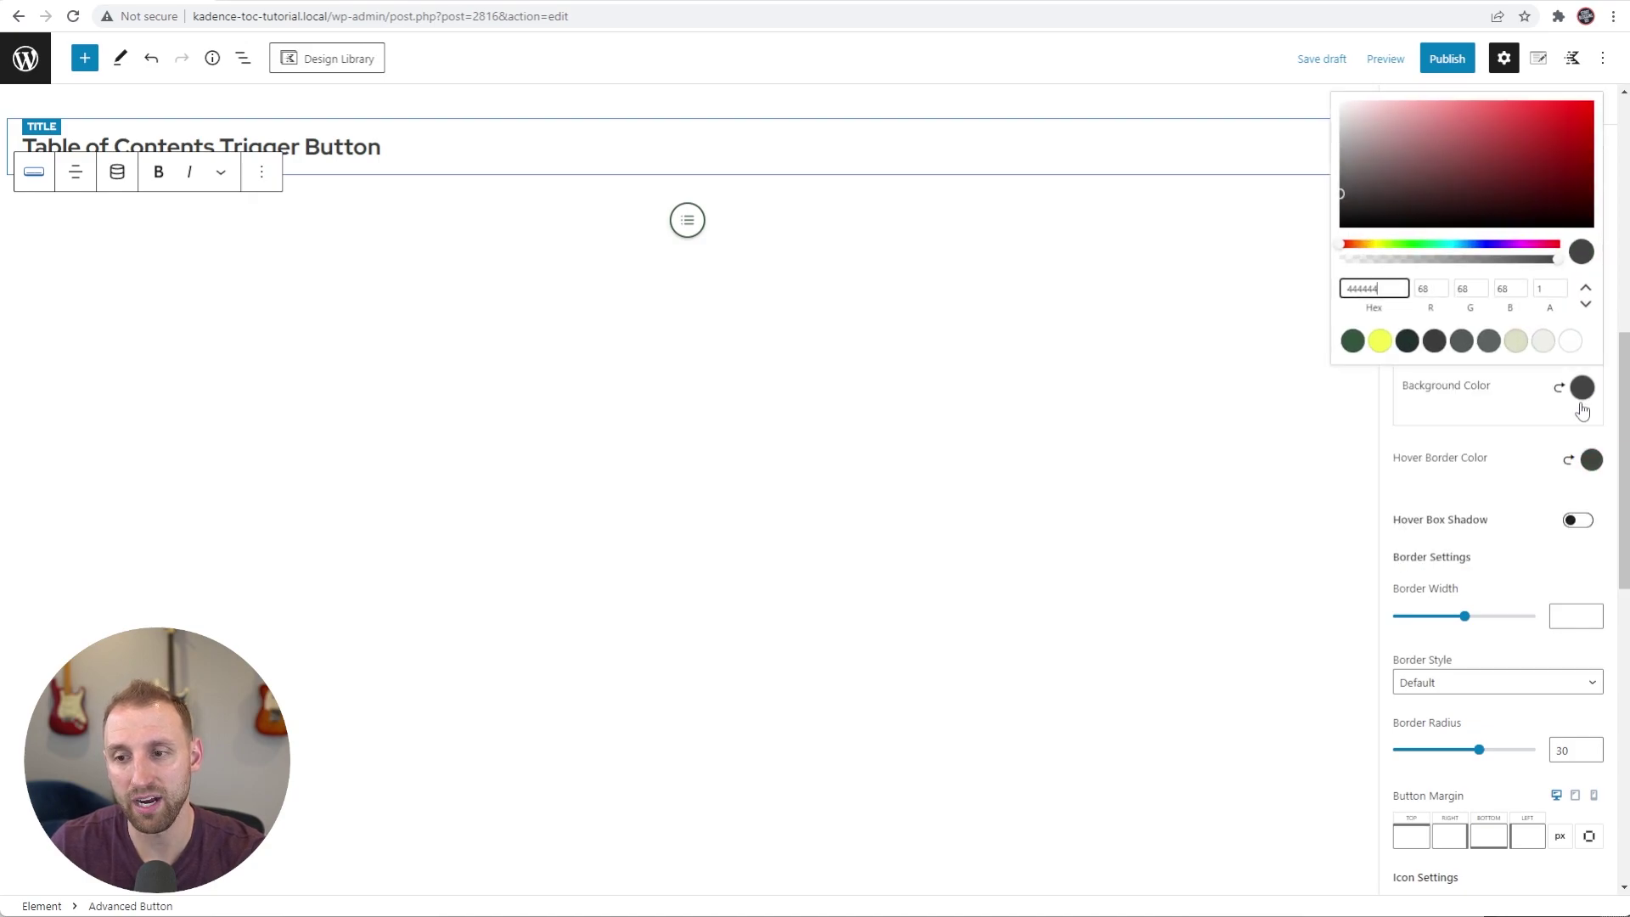
click(1571, 340)
click(1543, 438)
click(1592, 460)
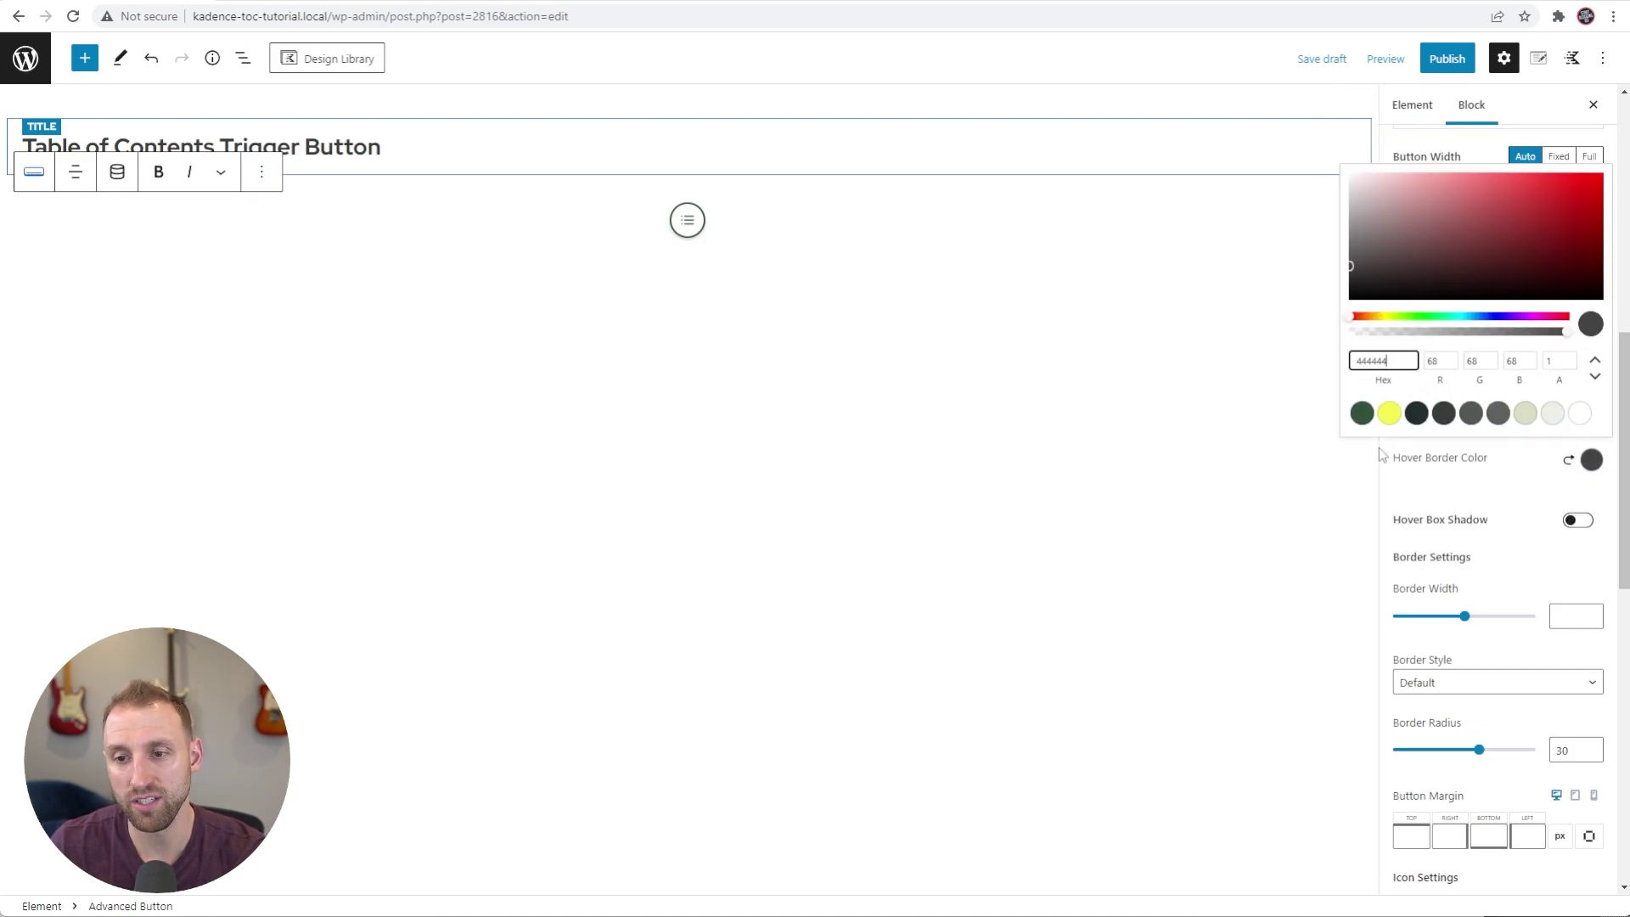
click(1361, 414)
click(1528, 494)
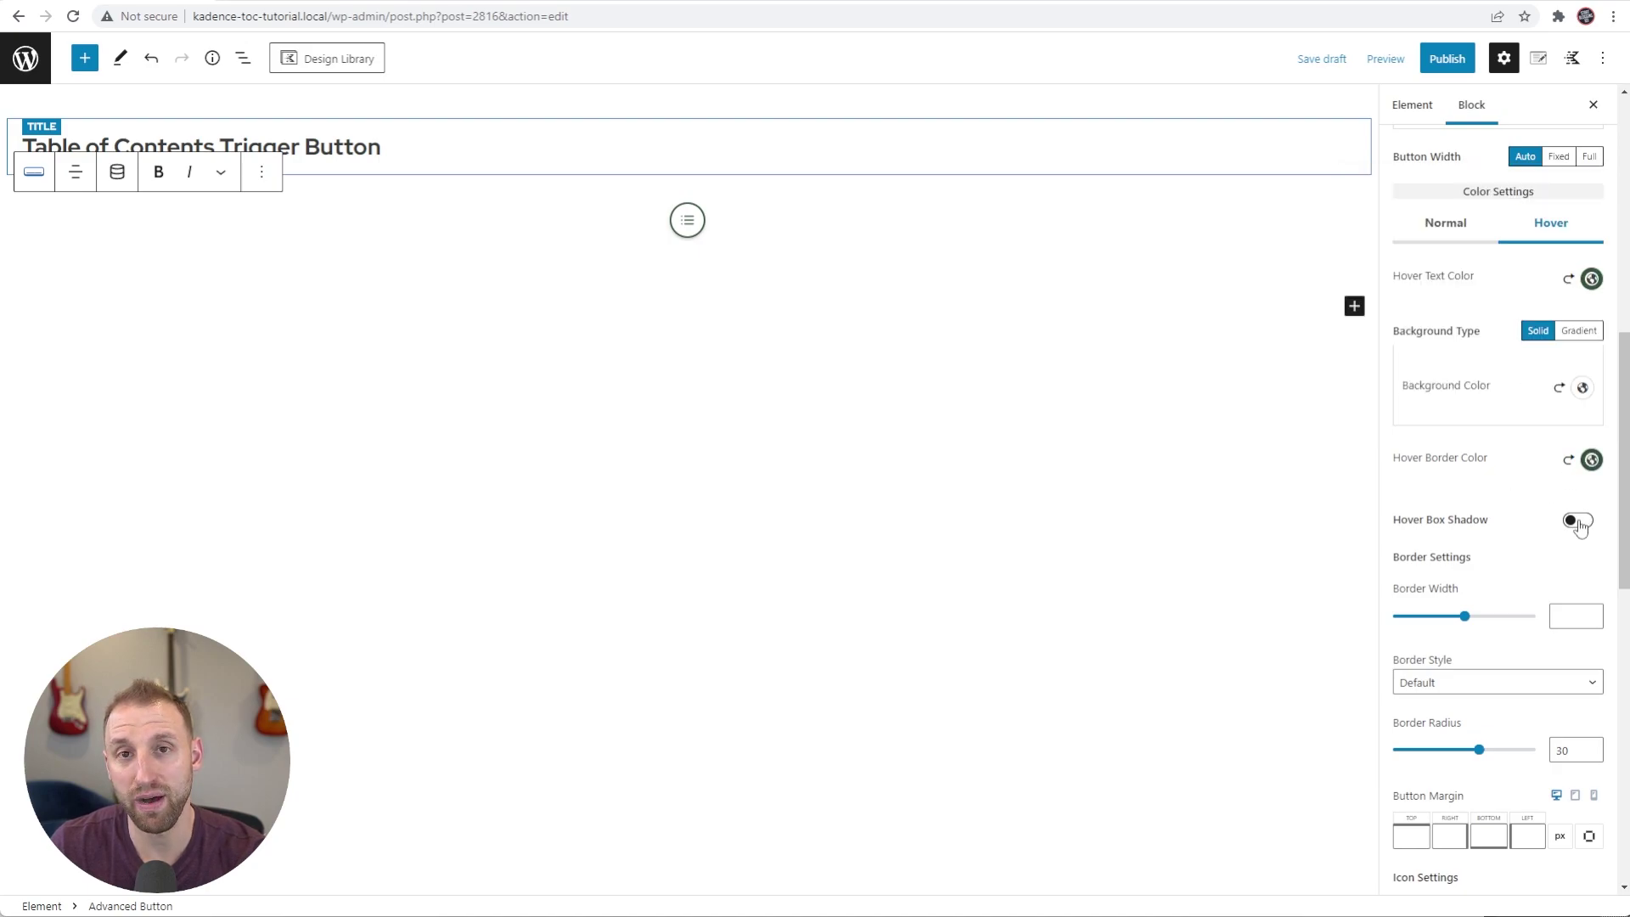
- Enable the button's hover box shadow with X 0 and Blur 10
click(1578, 521)
scroll(1484, 544, down, 1)
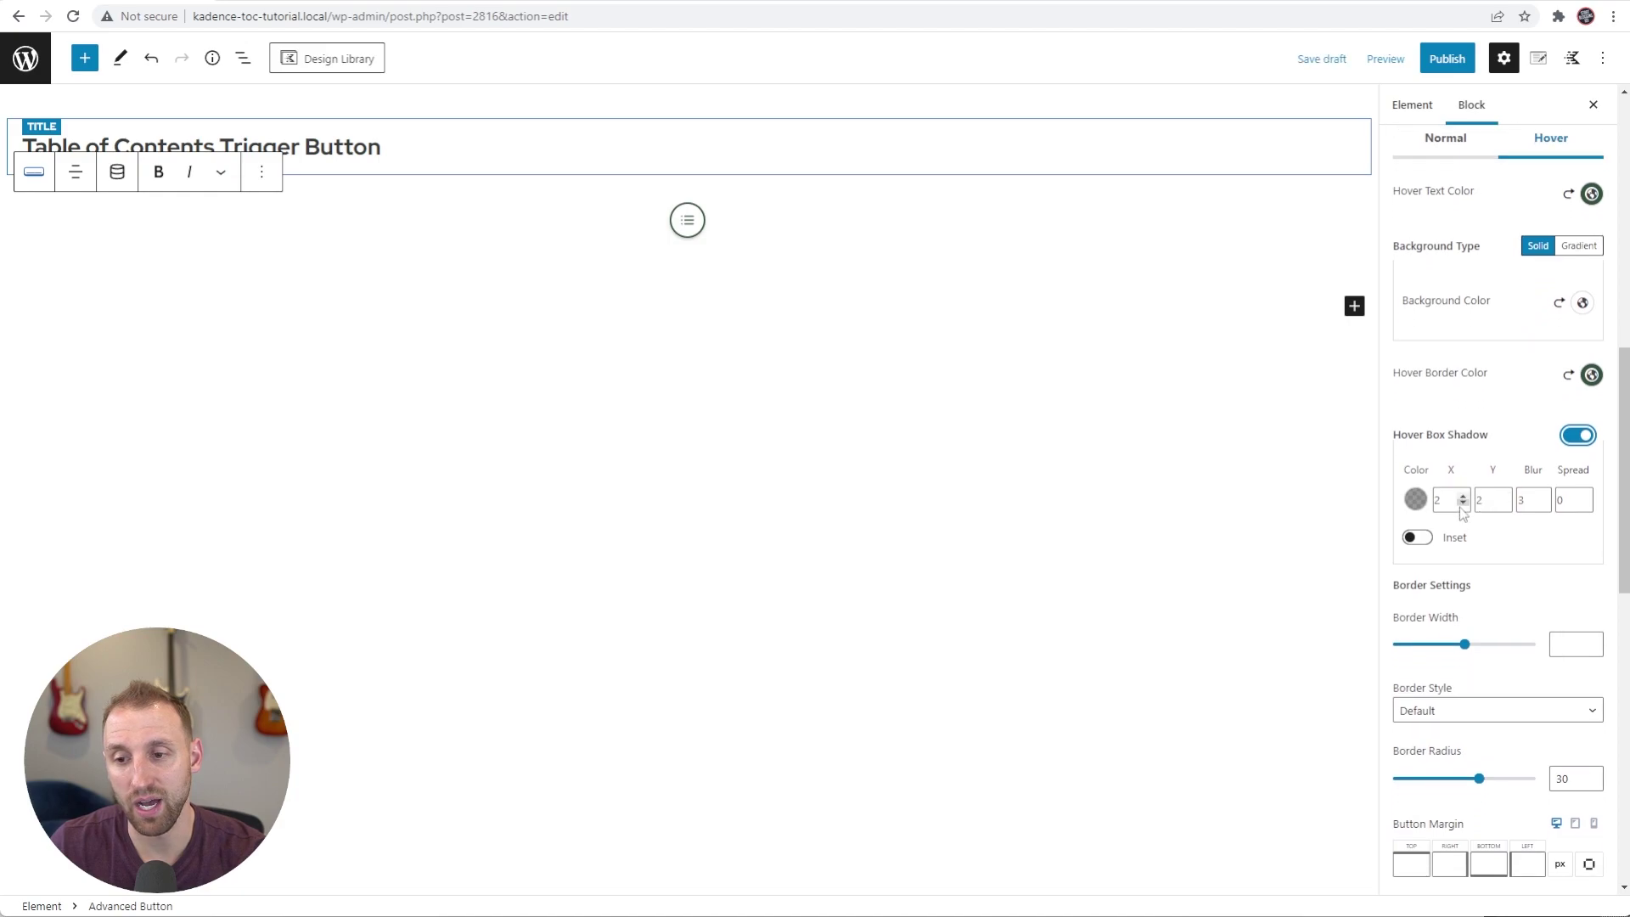
double_click(1462, 504)
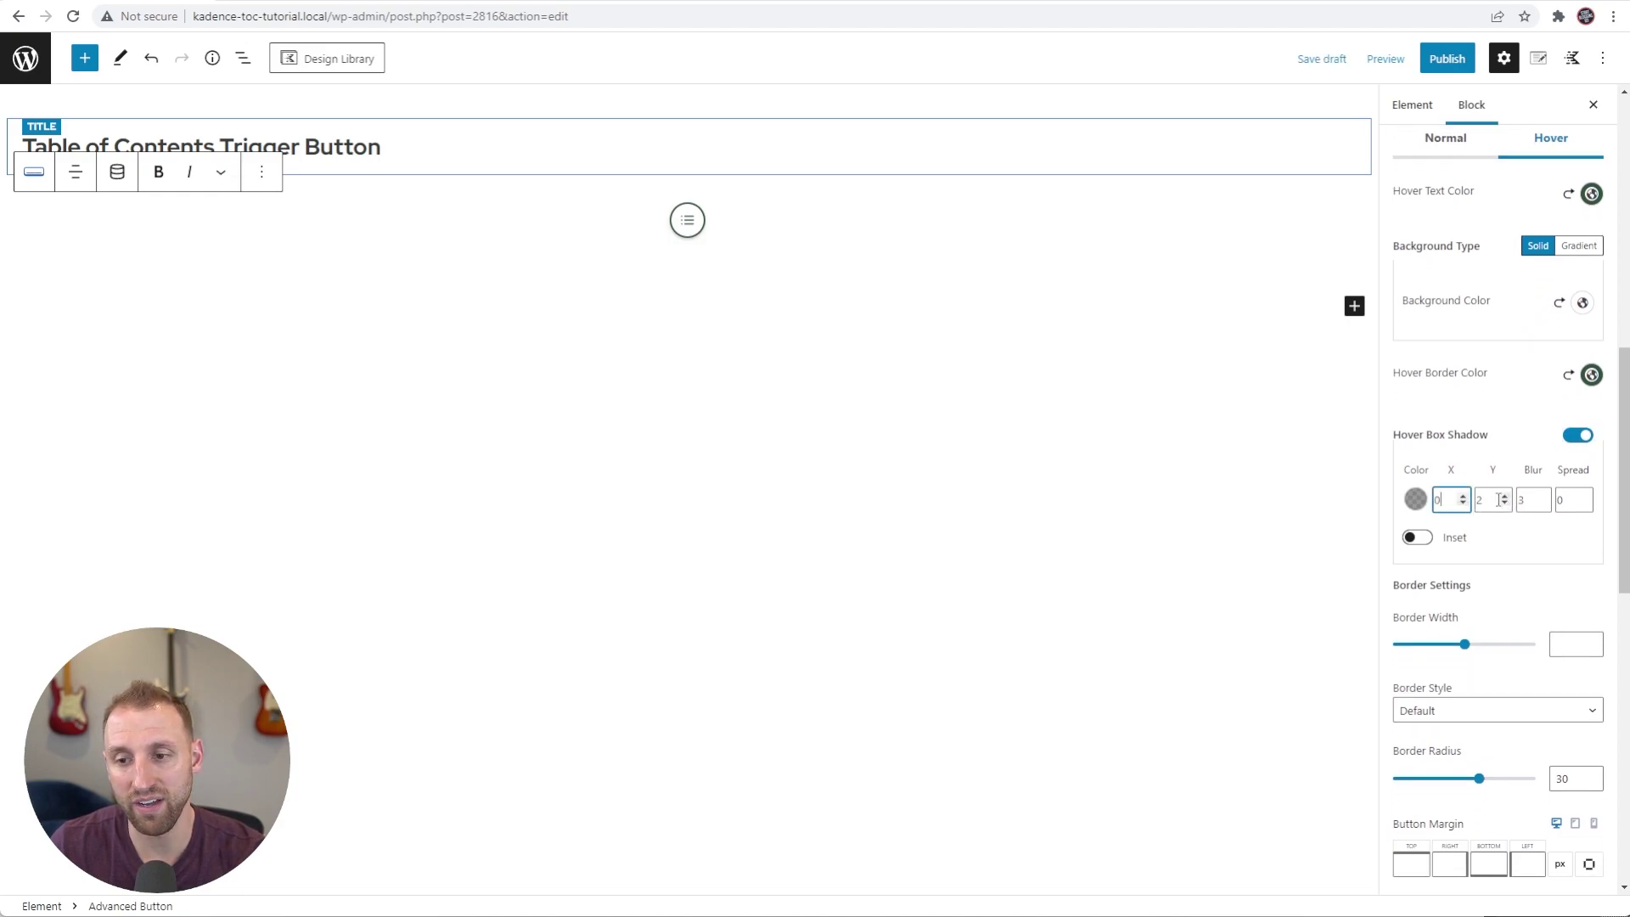
double_click(1545, 496)
double_click(1545, 497)
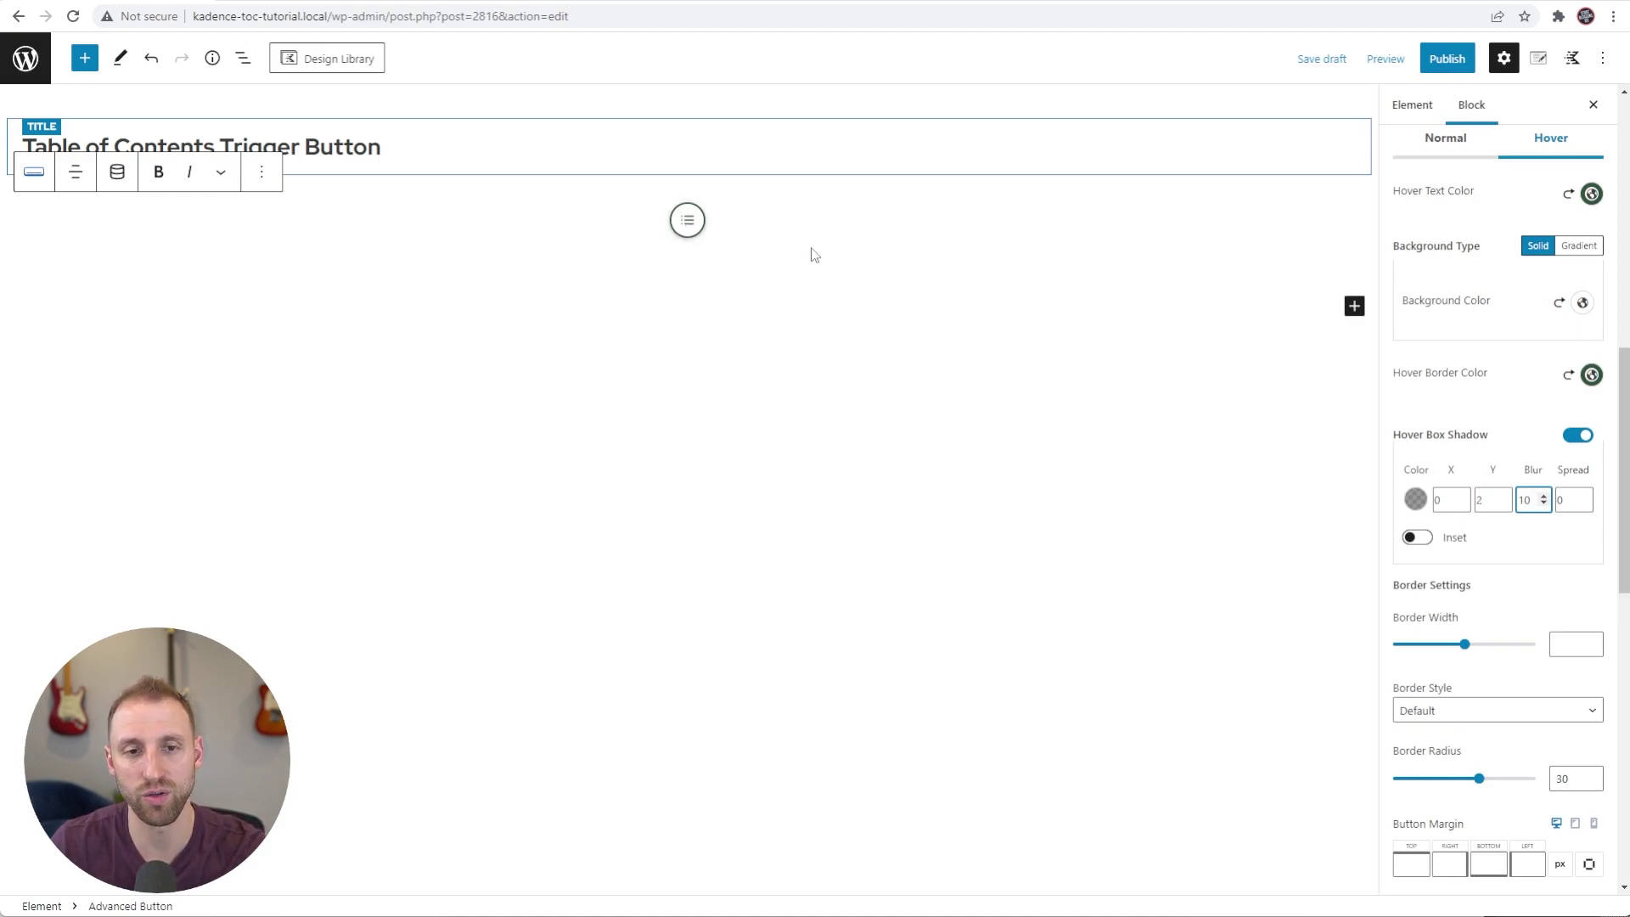
- Link the icon button to the anchor #65e779-c8b
click(843, 278)
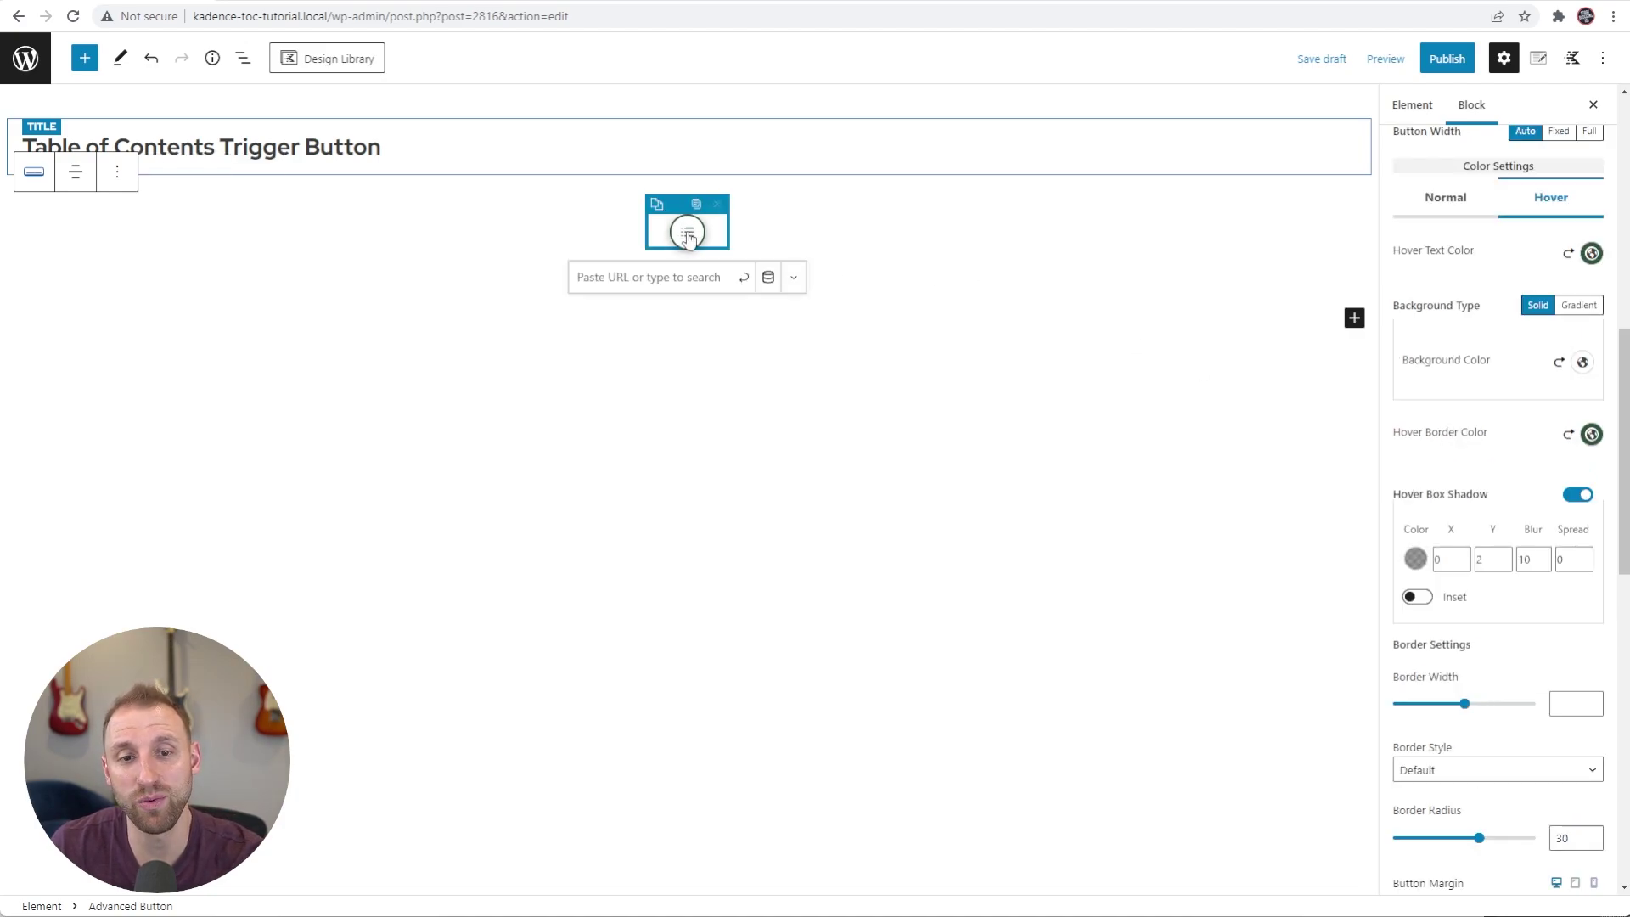
click(632, 282)
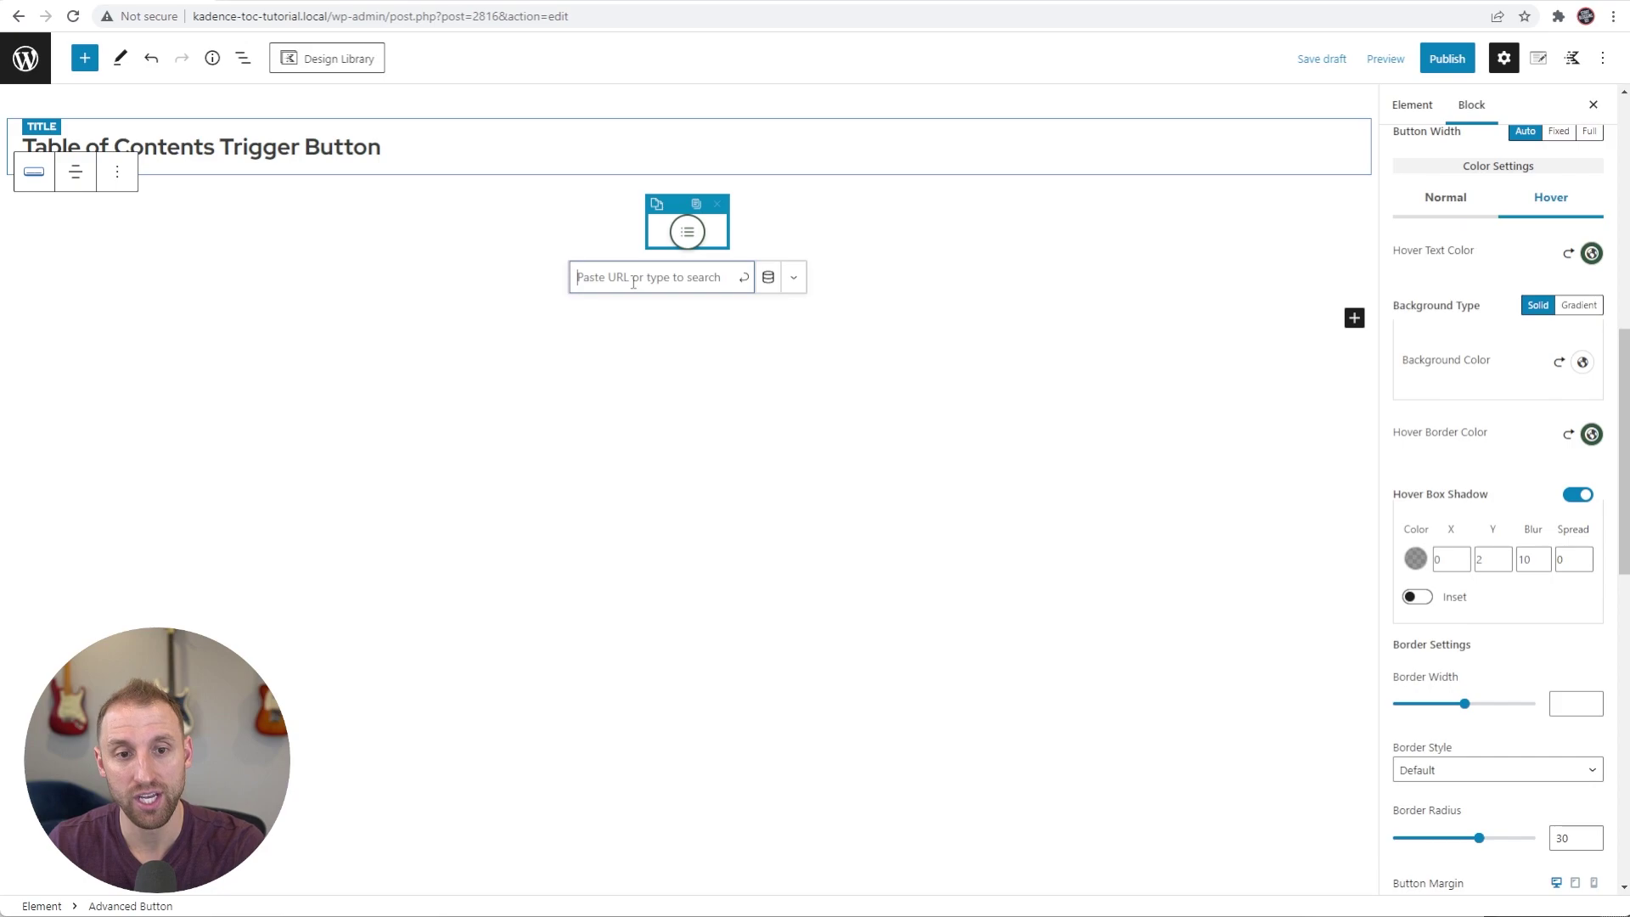
text(#65e779-c8b)
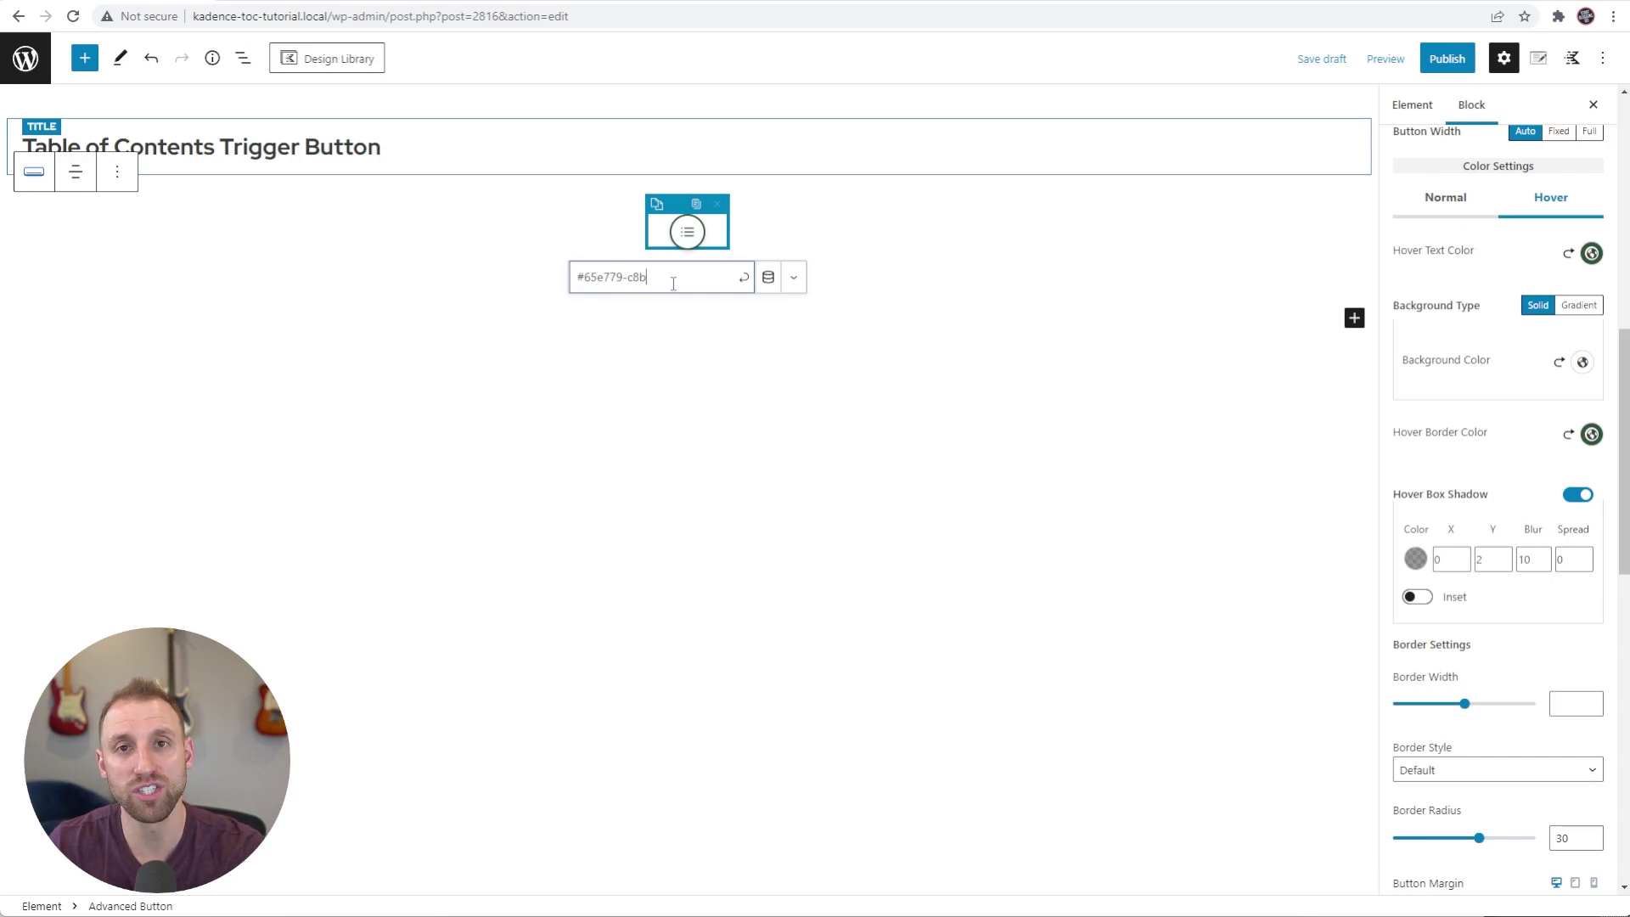
key(Home)
key(shift+Right)
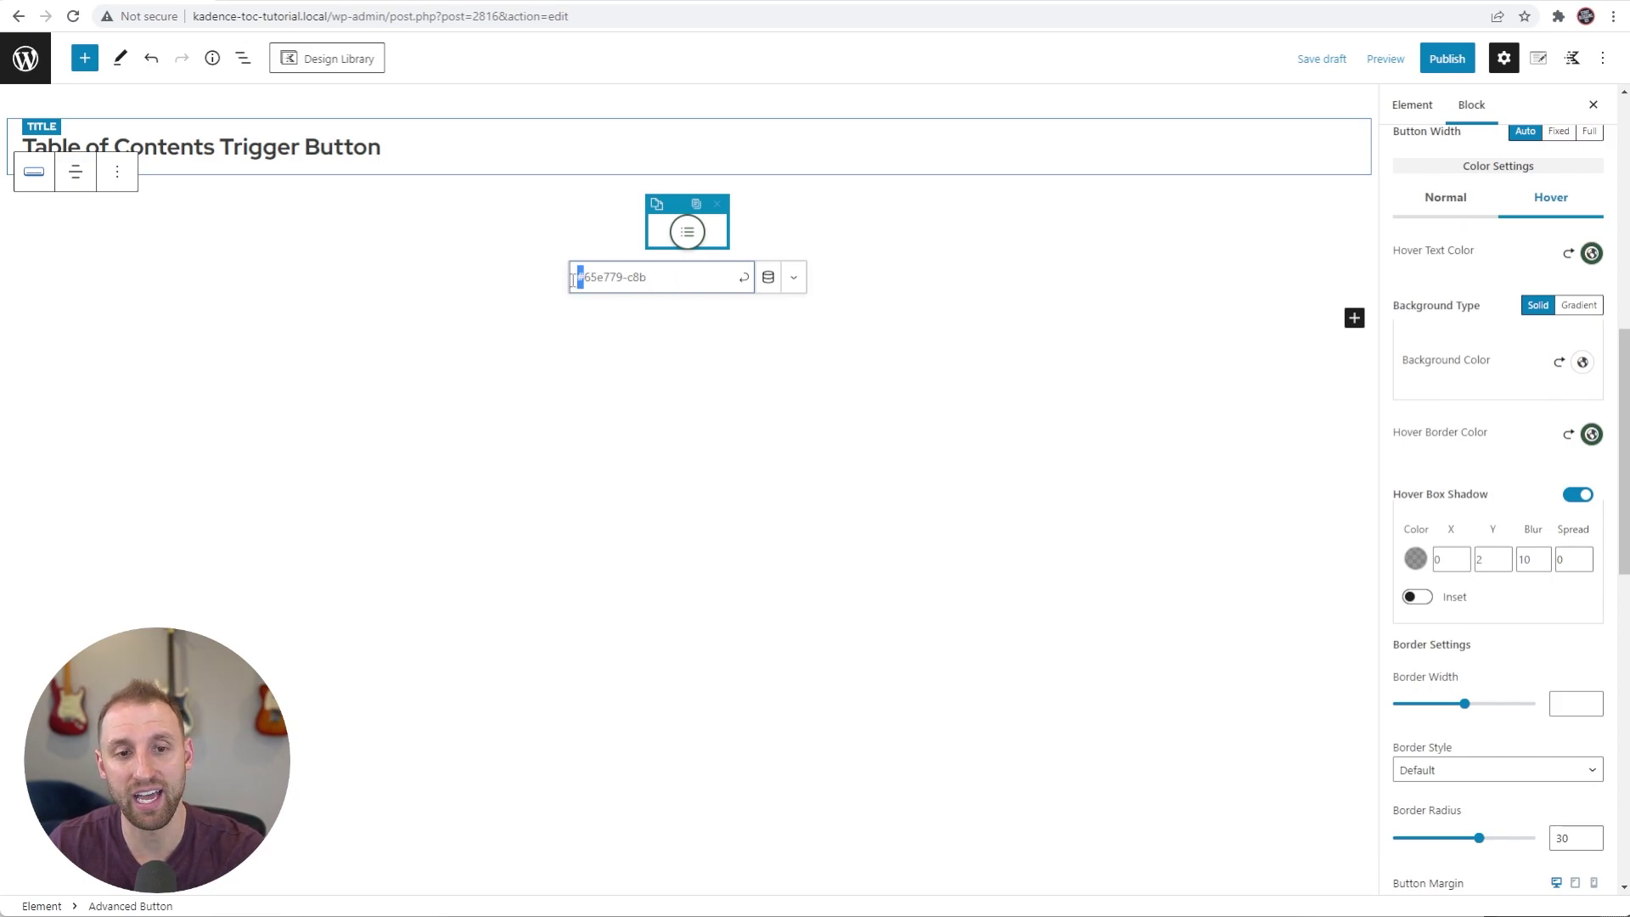
click(743, 282)
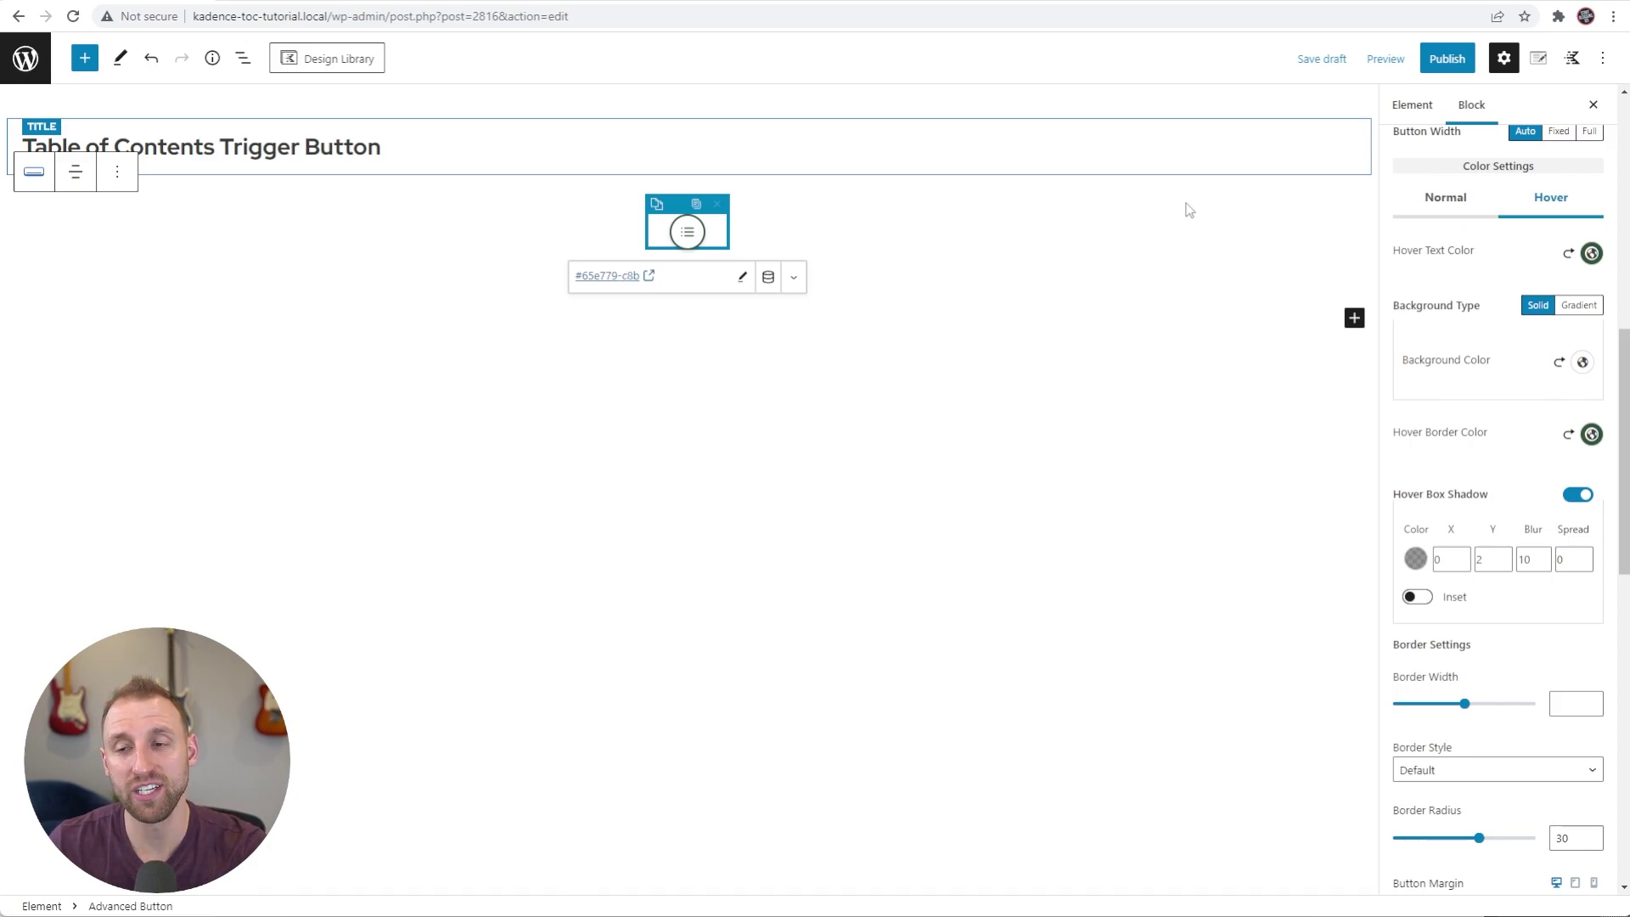
- Set the fixed element's placement to Fixed Bottom After Scroll (no space below footer)
click(1540, 60)
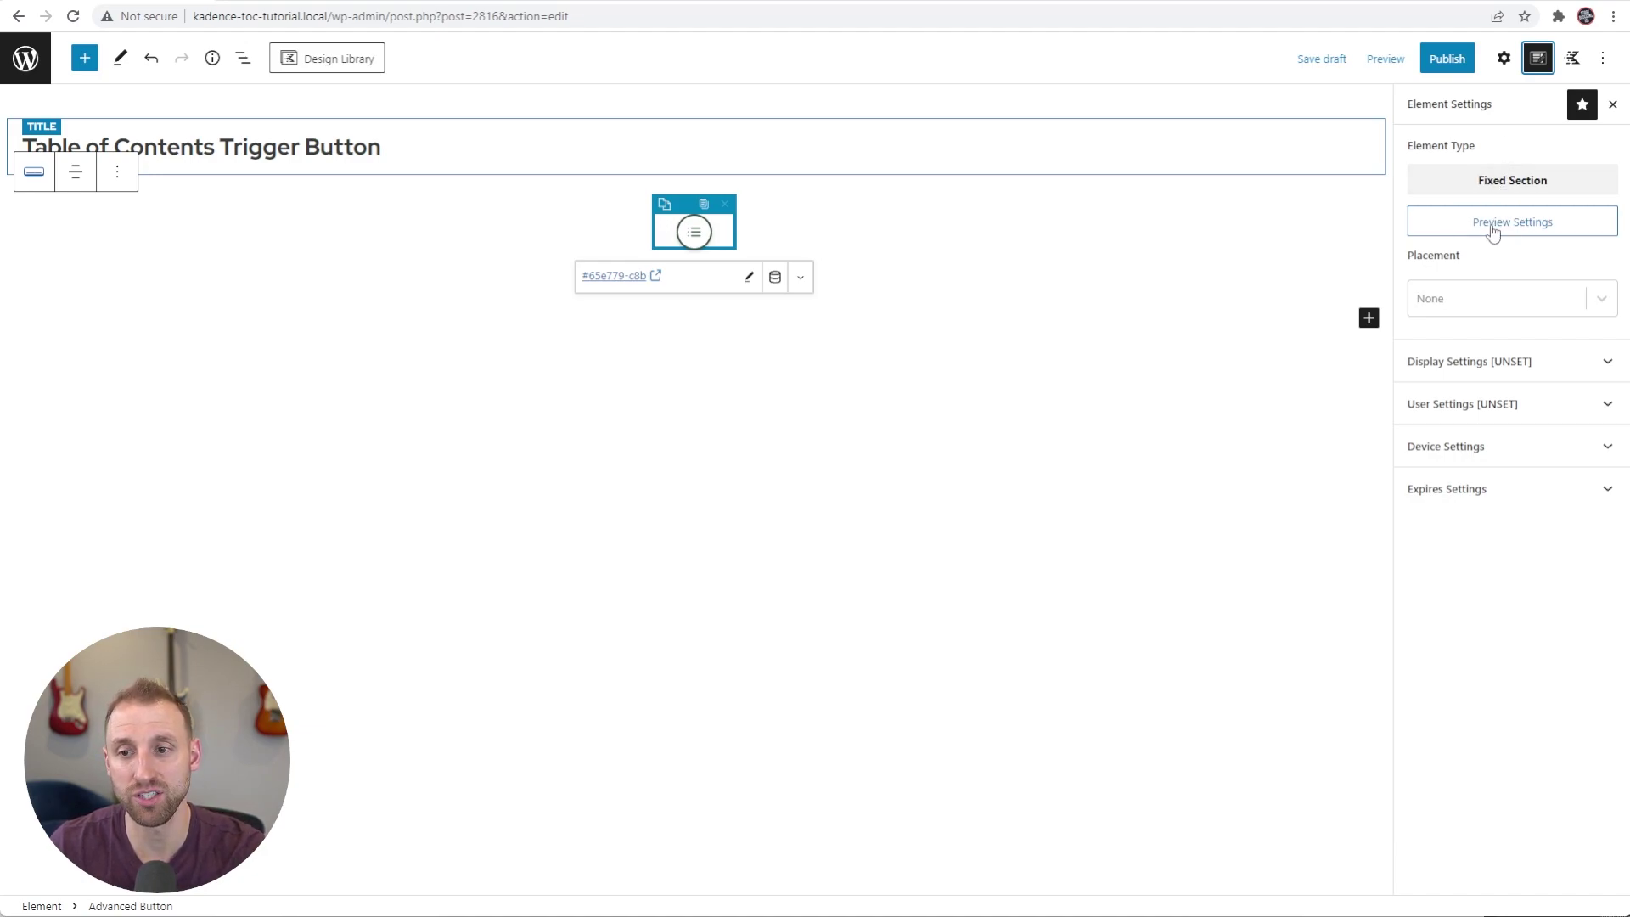
click(1481, 304)
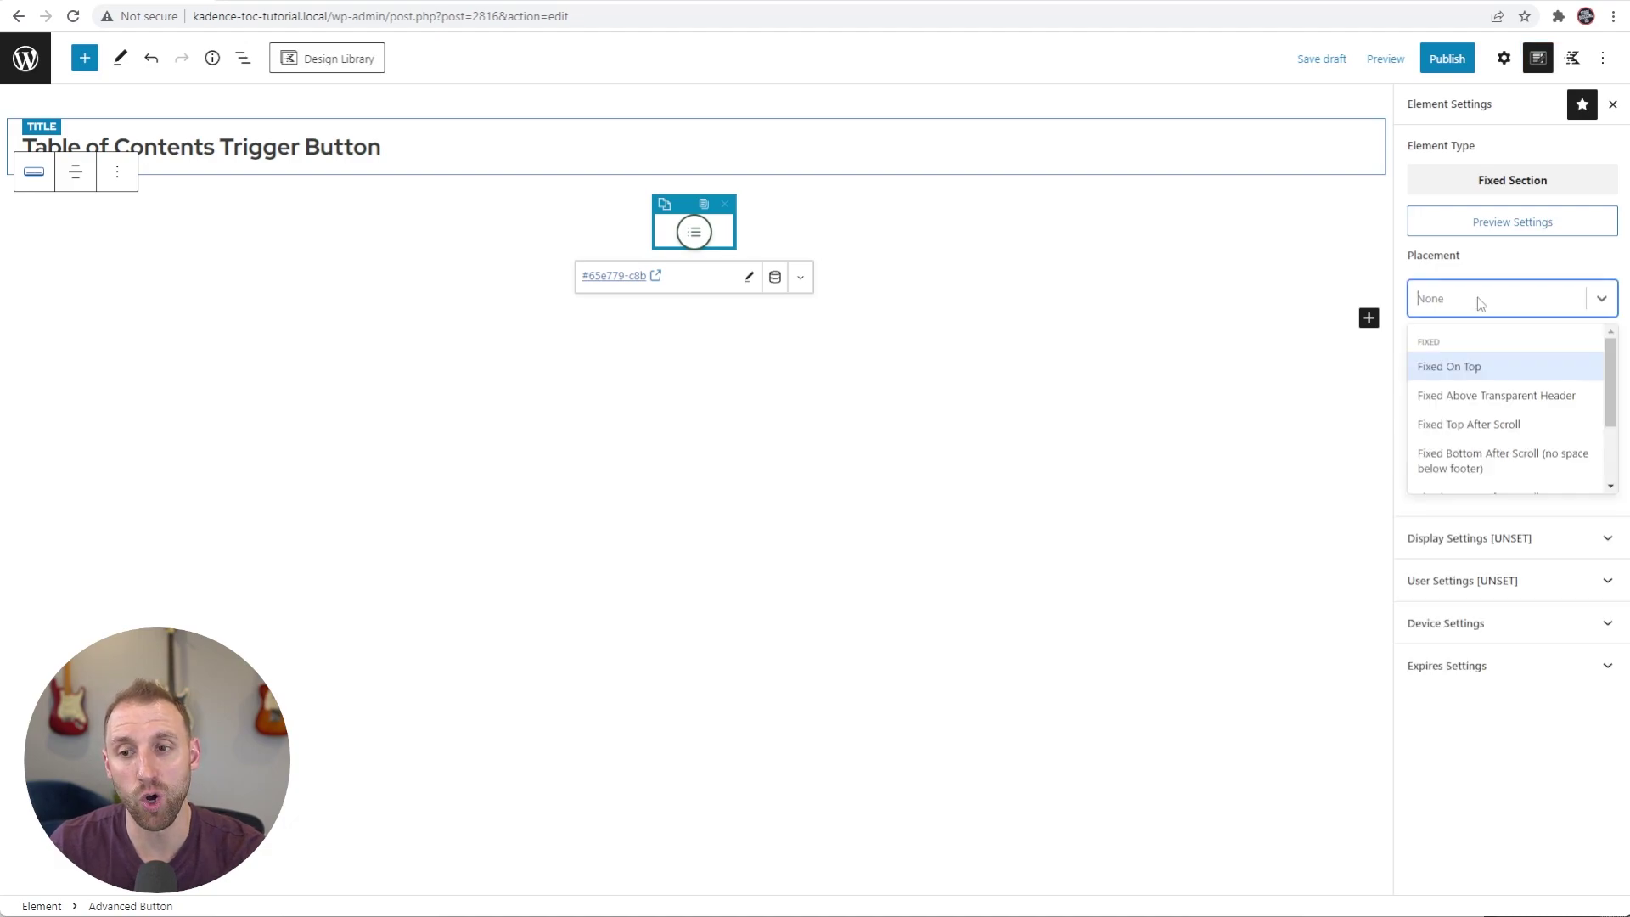
scroll(1477, 387, down, 2)
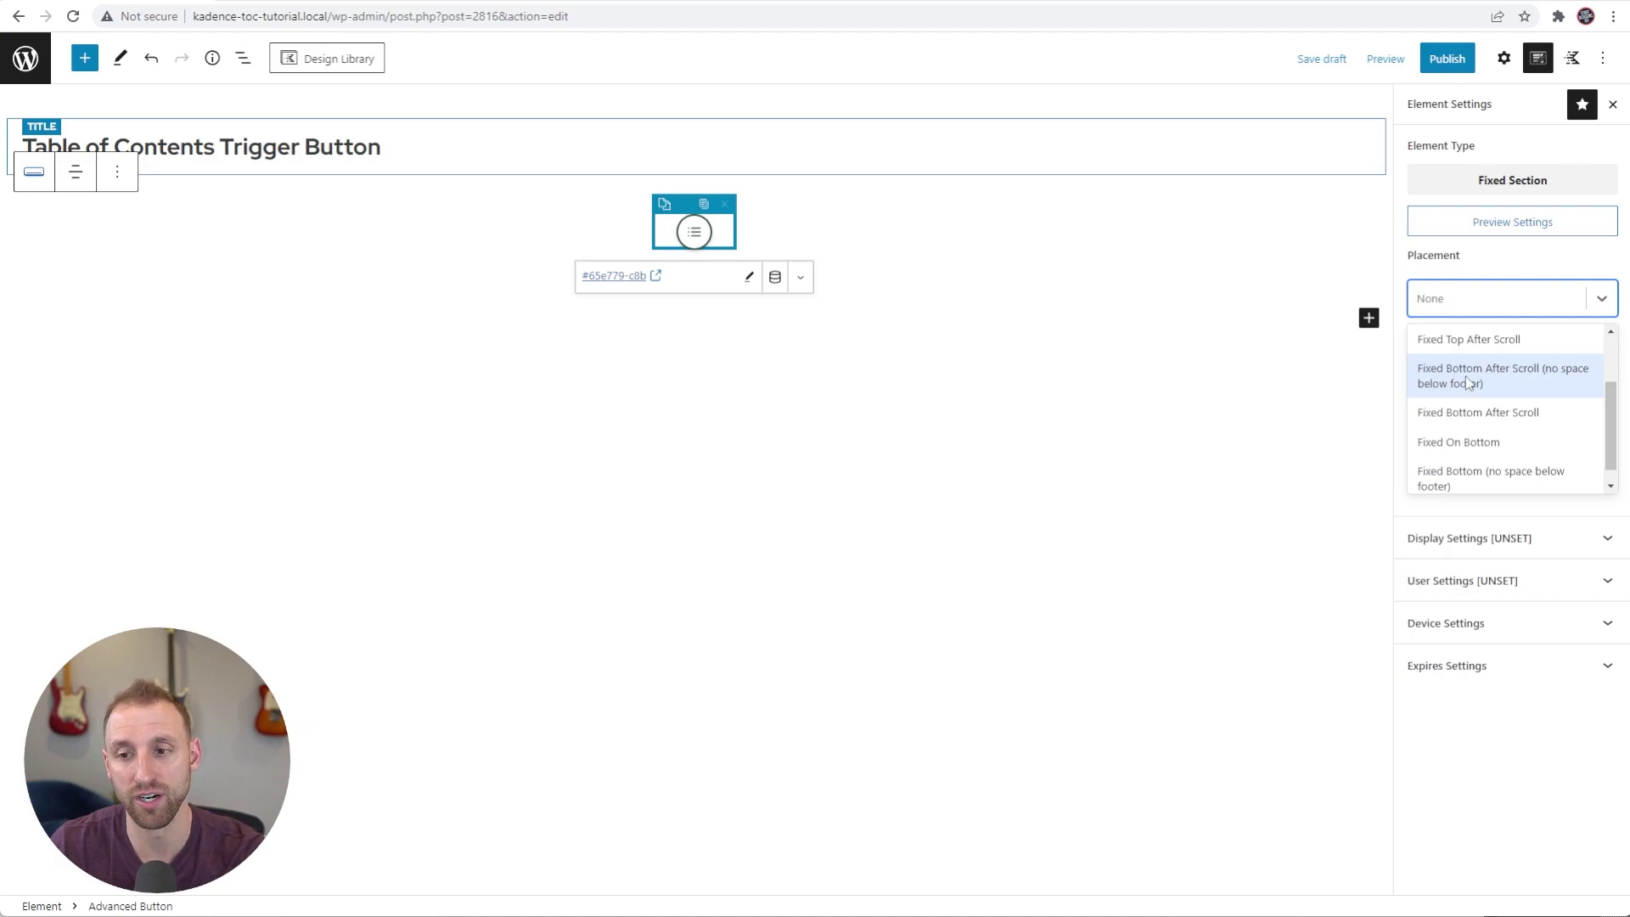
click(1468, 384)
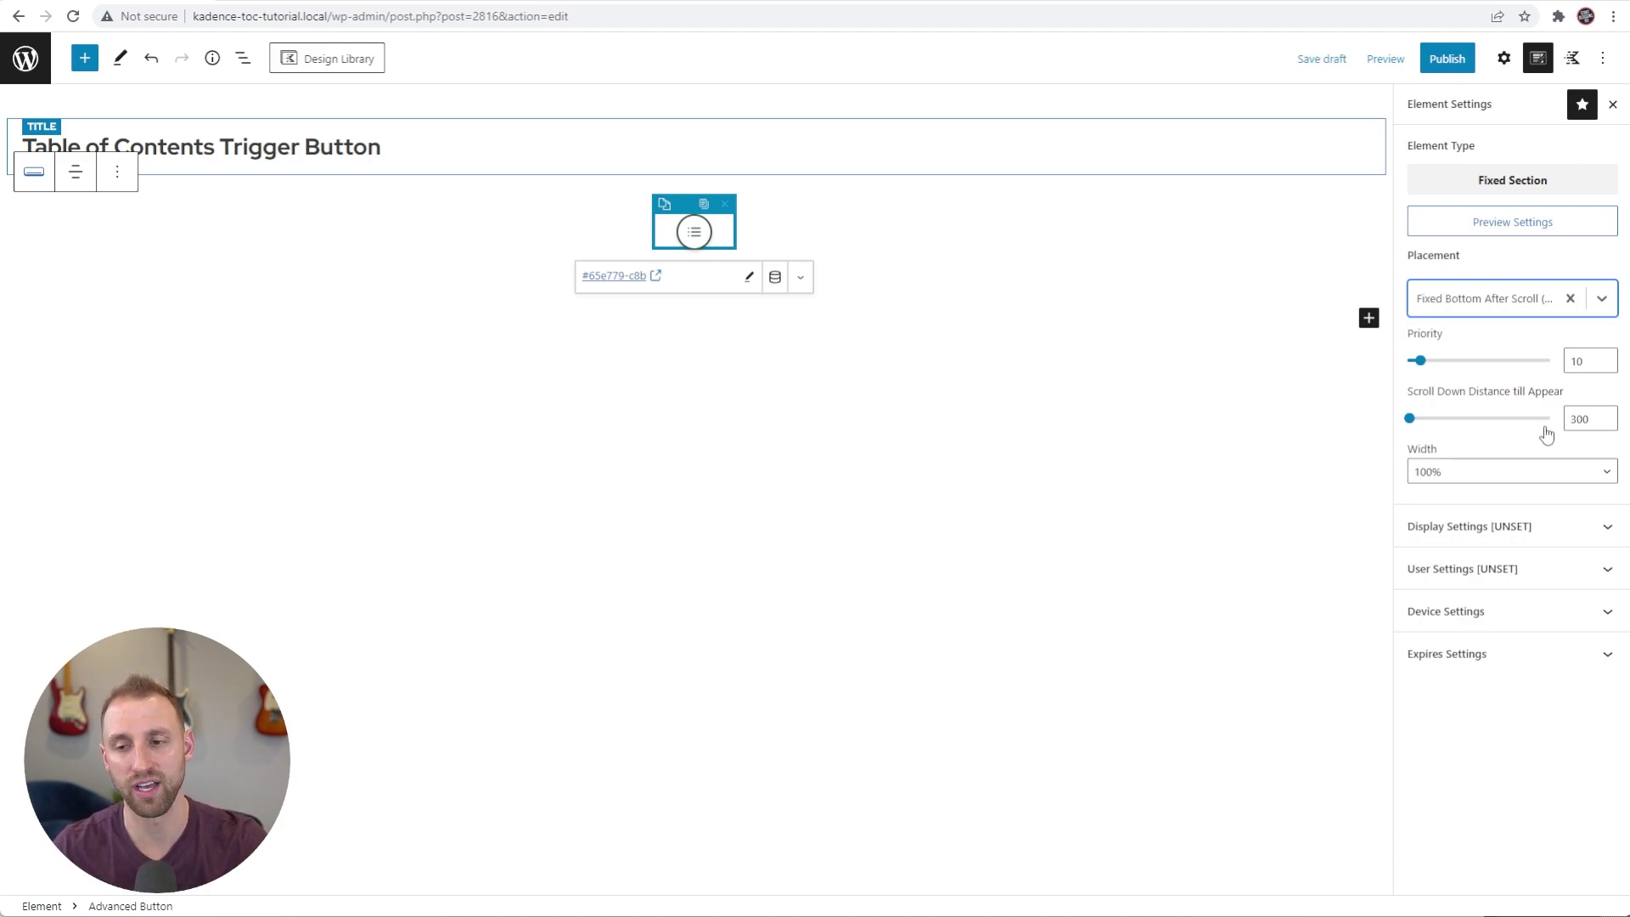
- Give the fixed element Auto width and Right position, with X and Y distances from the edge of 20
click(1464, 484)
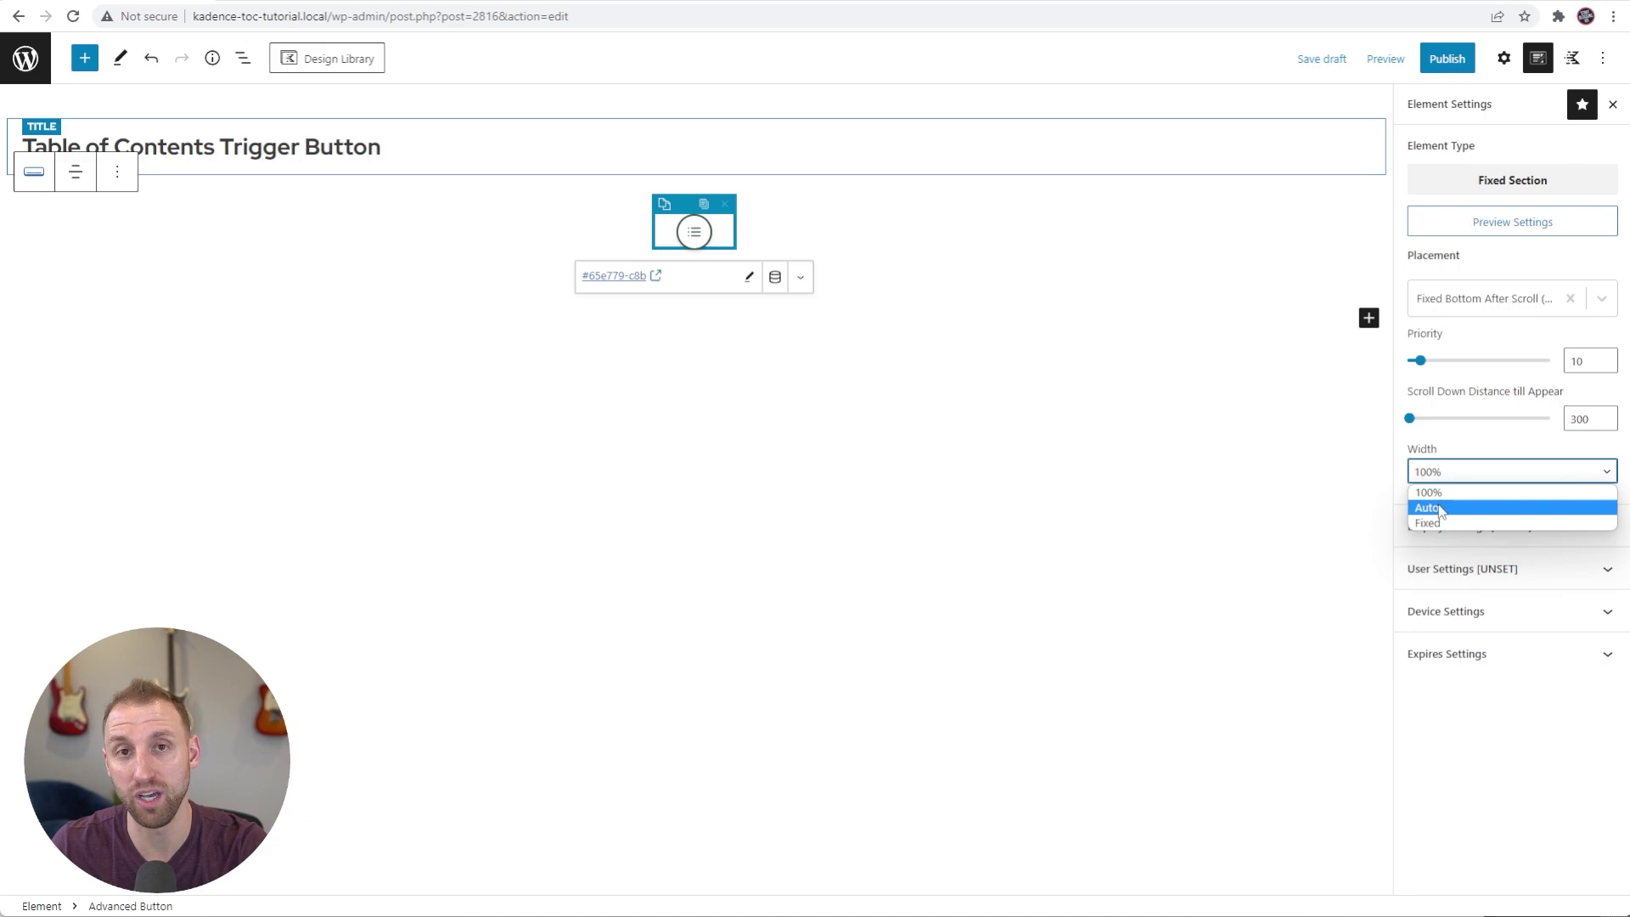
click(1441, 509)
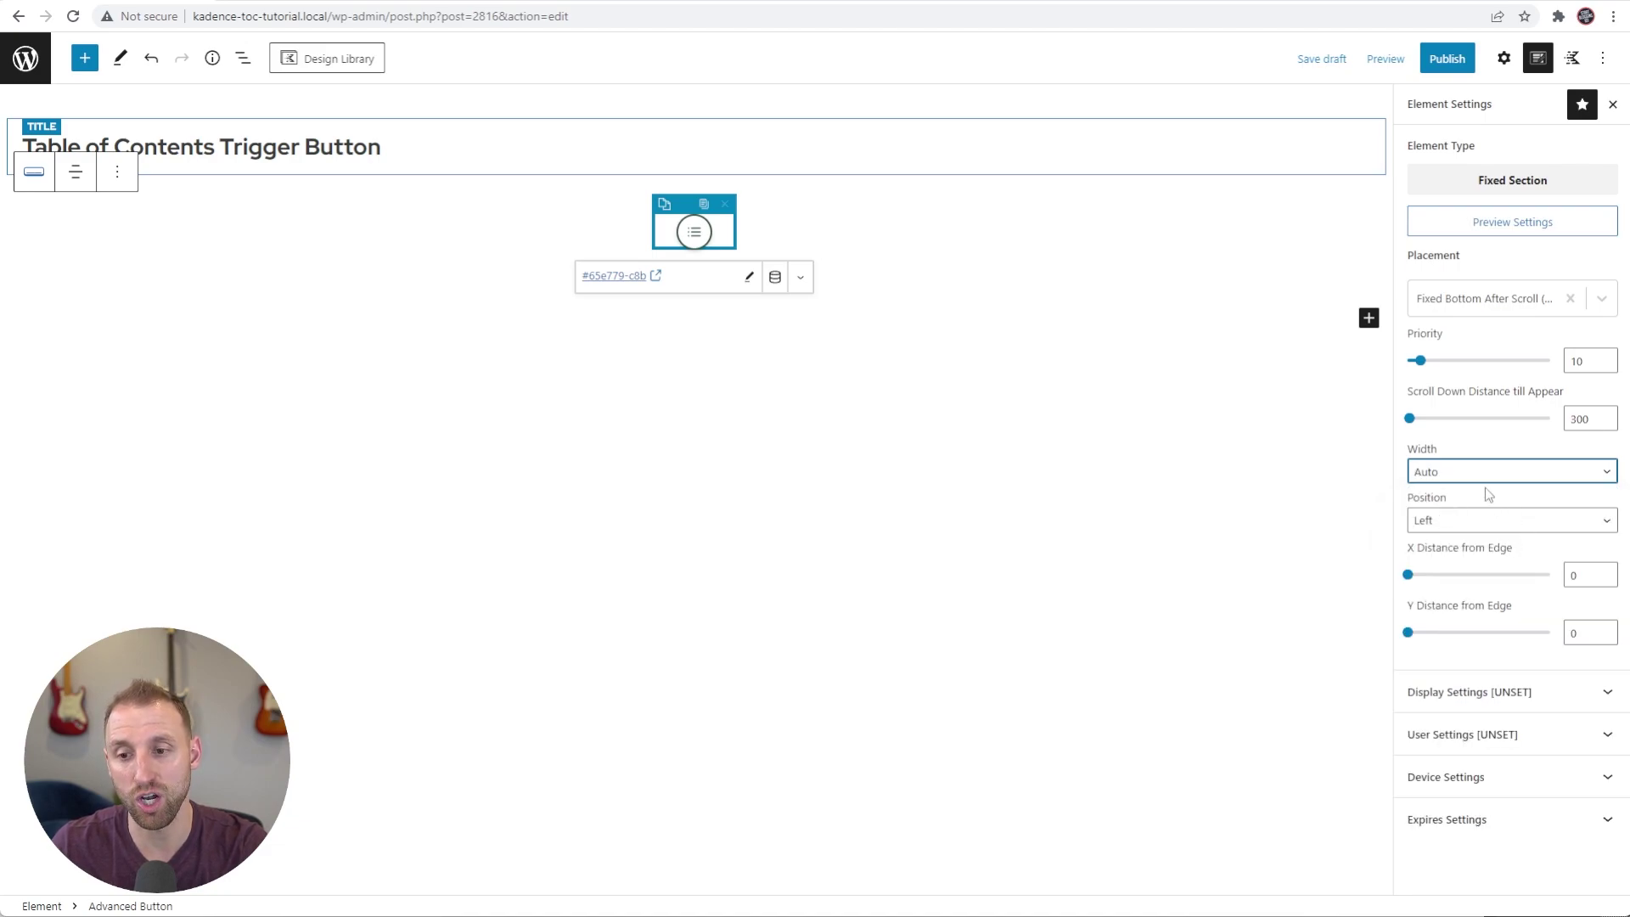
click(1458, 520)
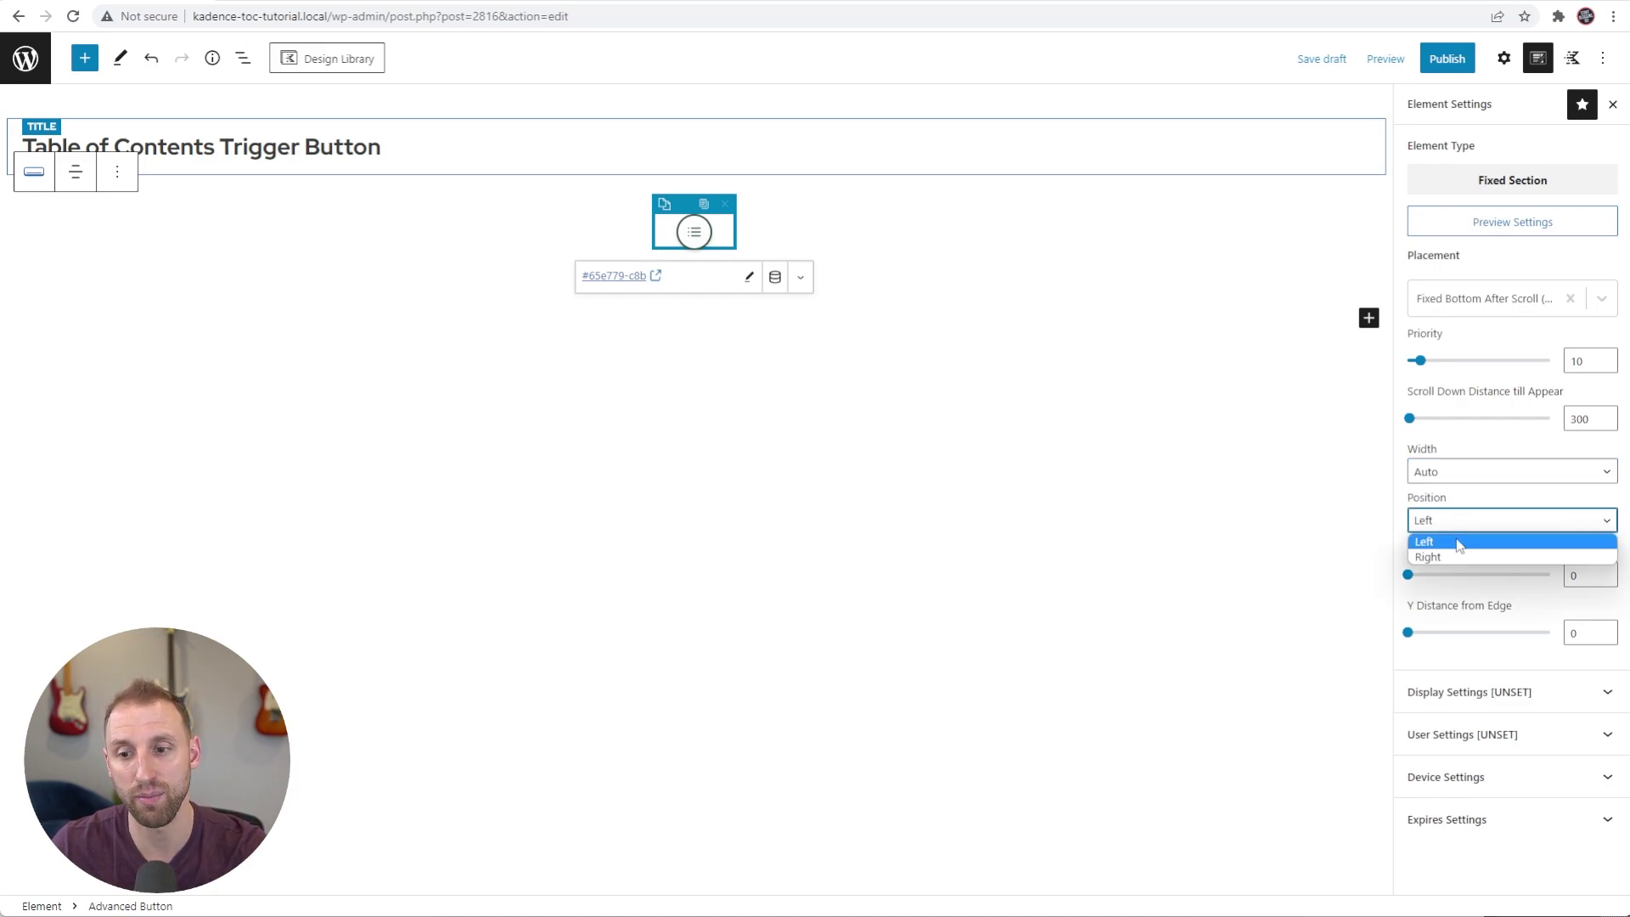
click(1433, 556)
double_click(1590, 576)
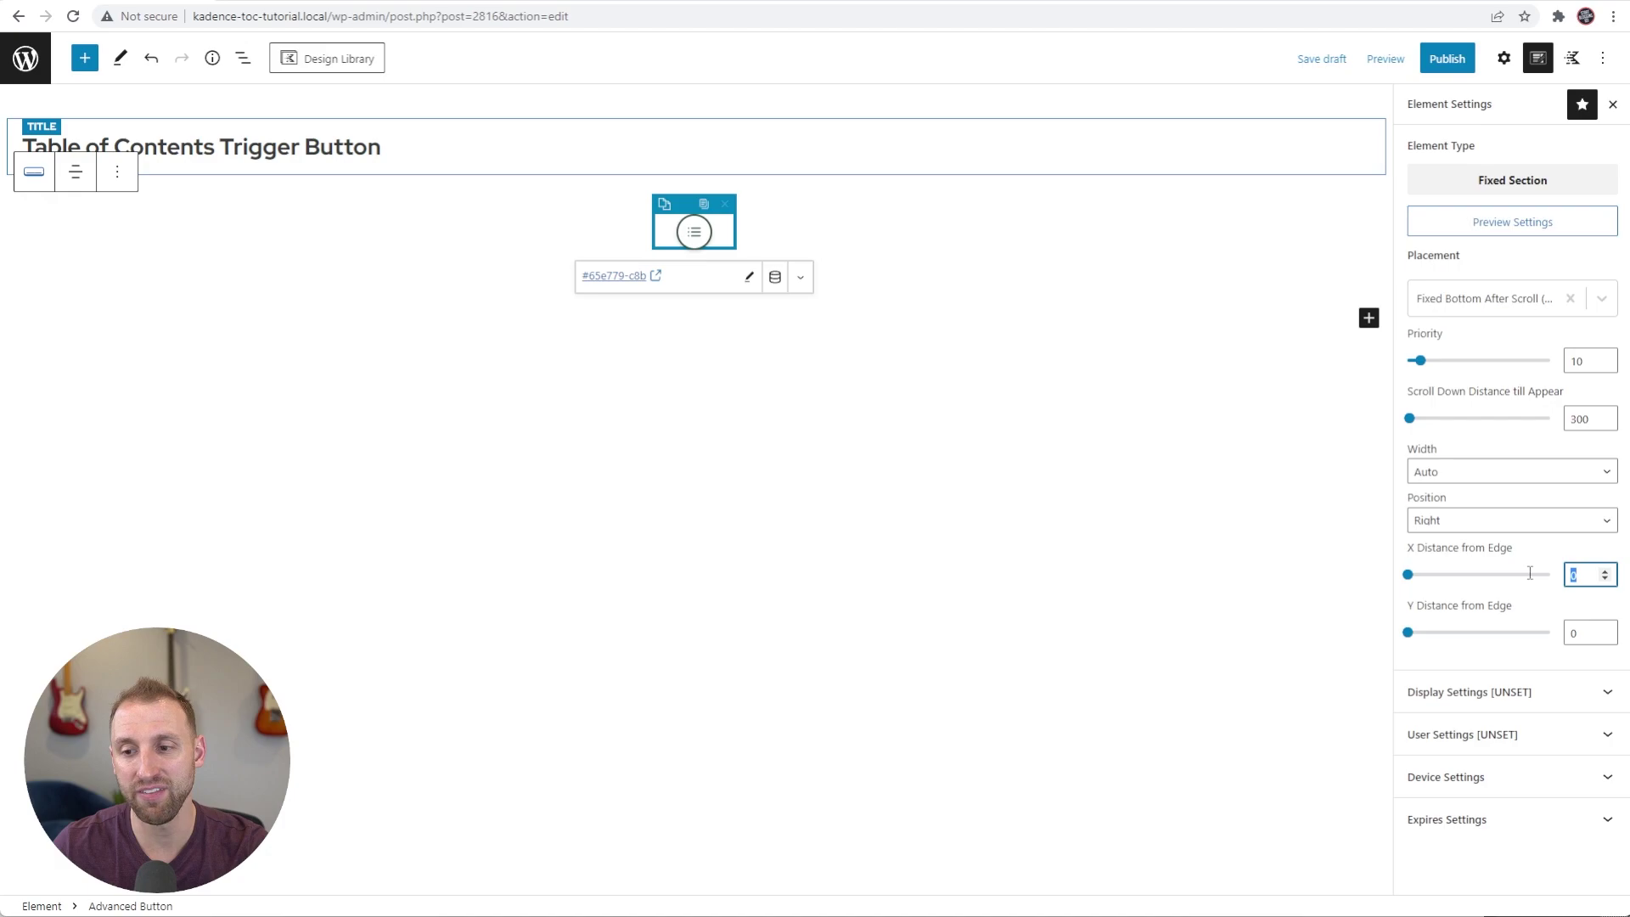
text(20)
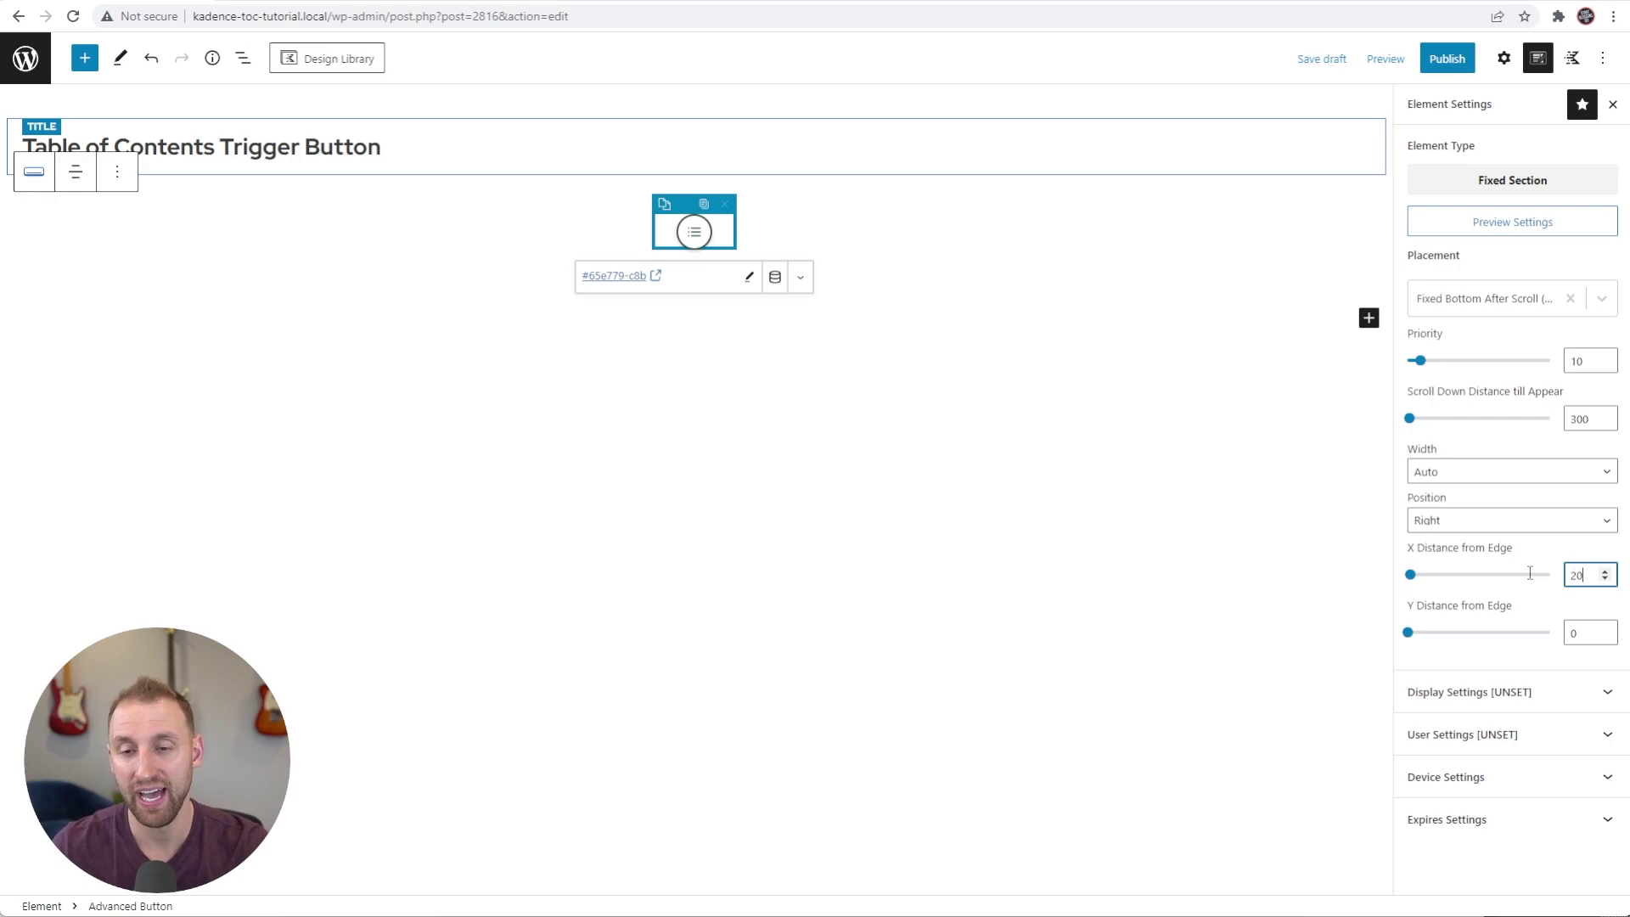
key(Tab)
key(Tab)
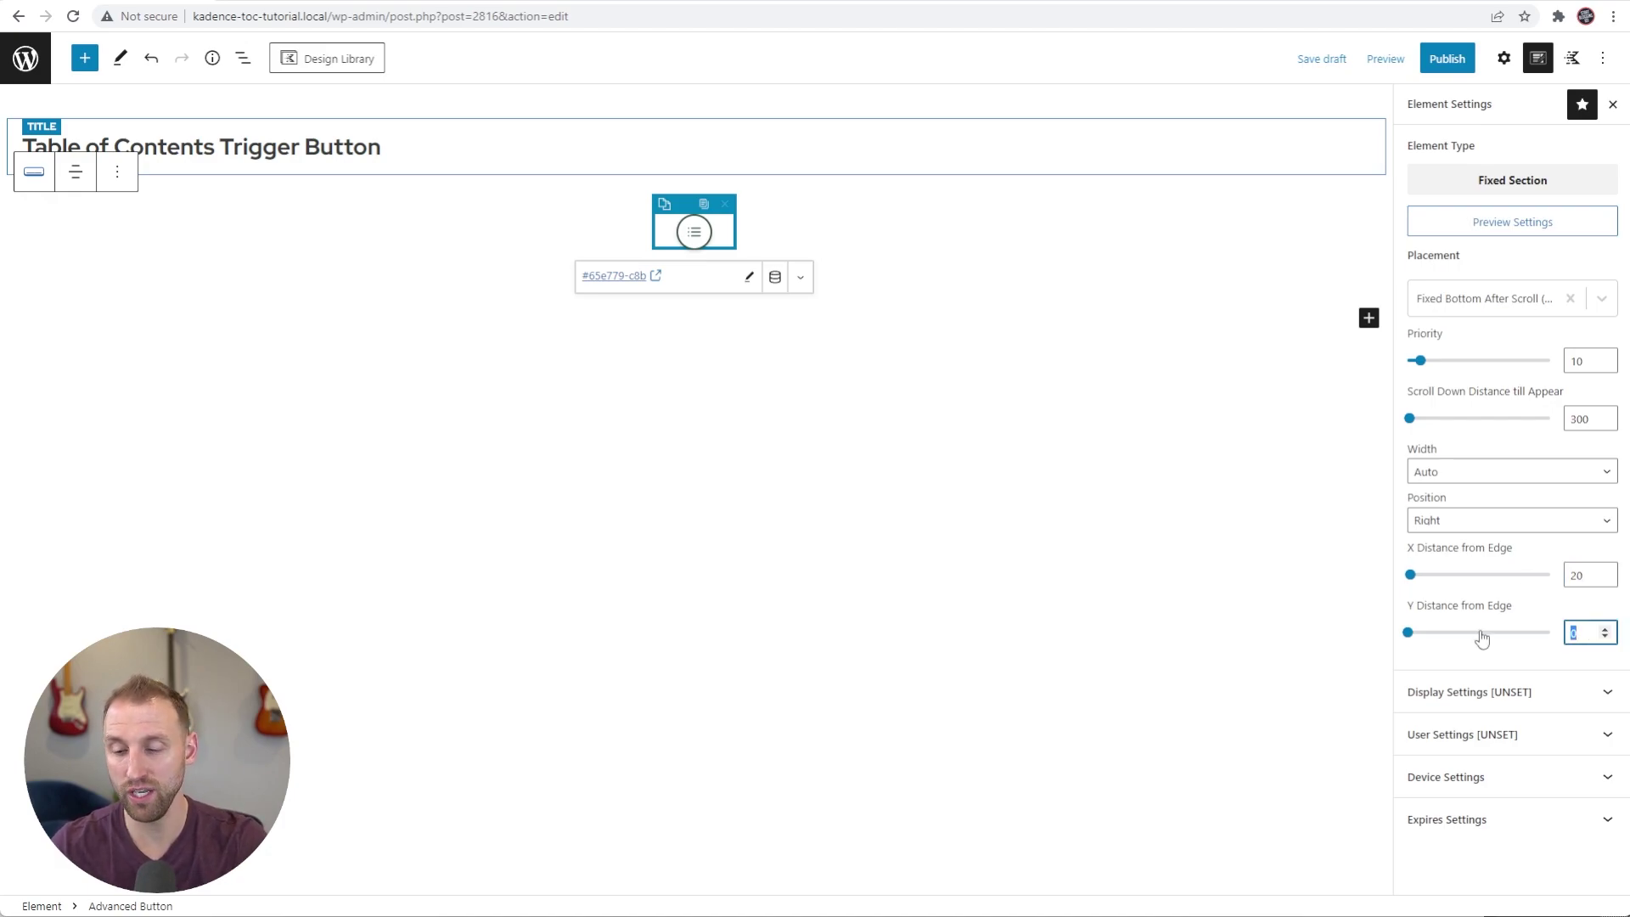
text(20)
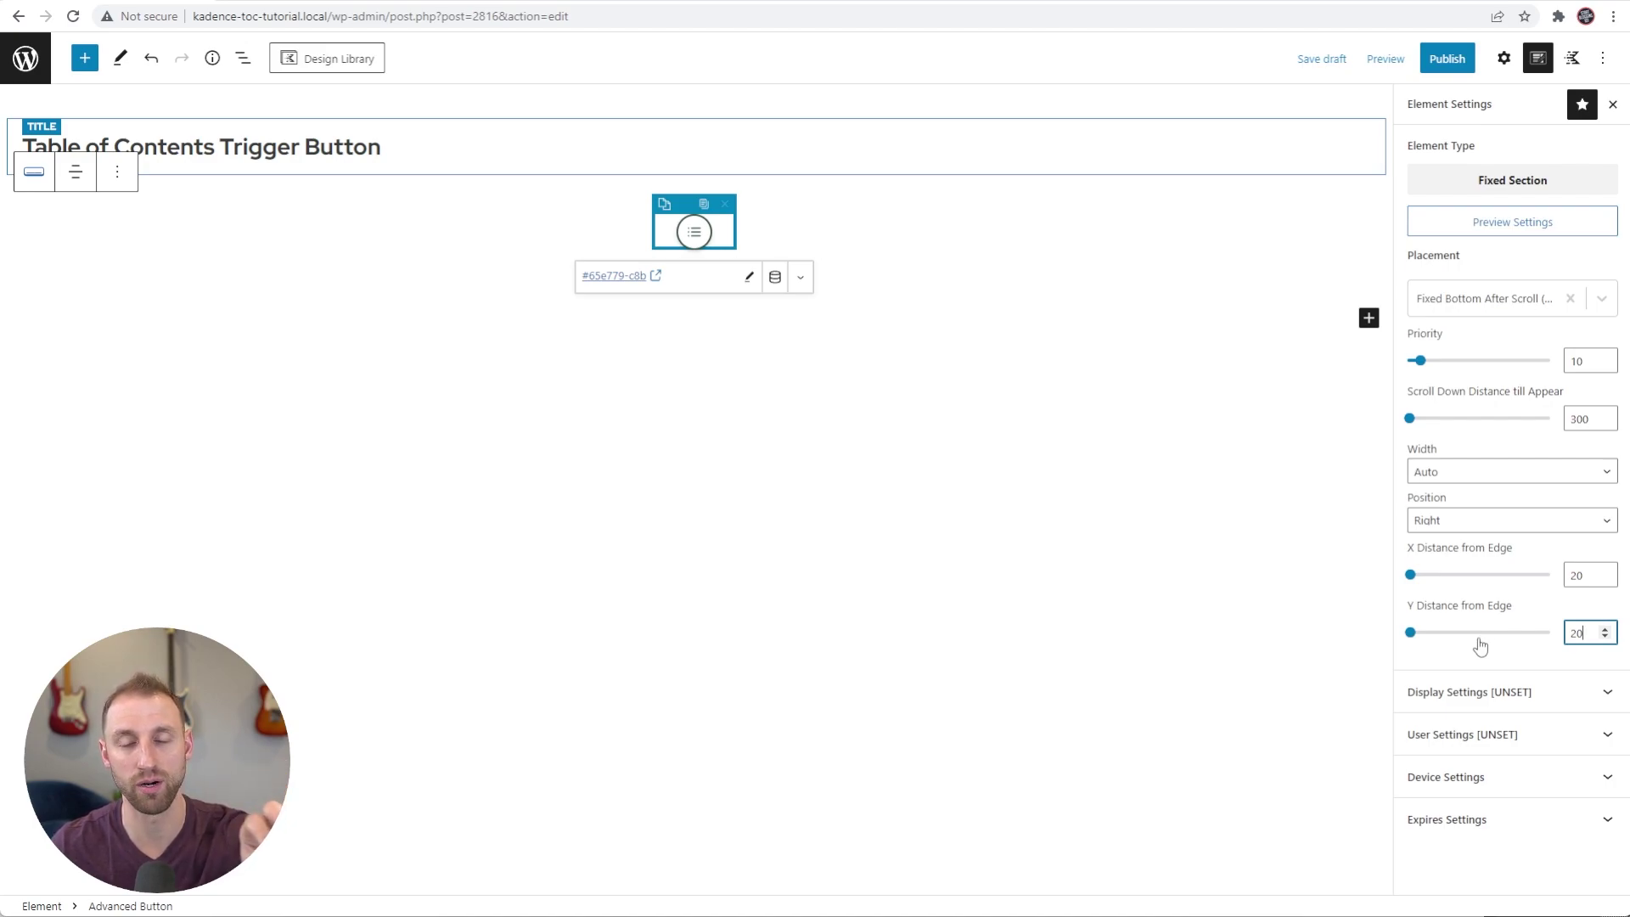
- Set the element's display rule to show on Single Posts
click(1471, 698)
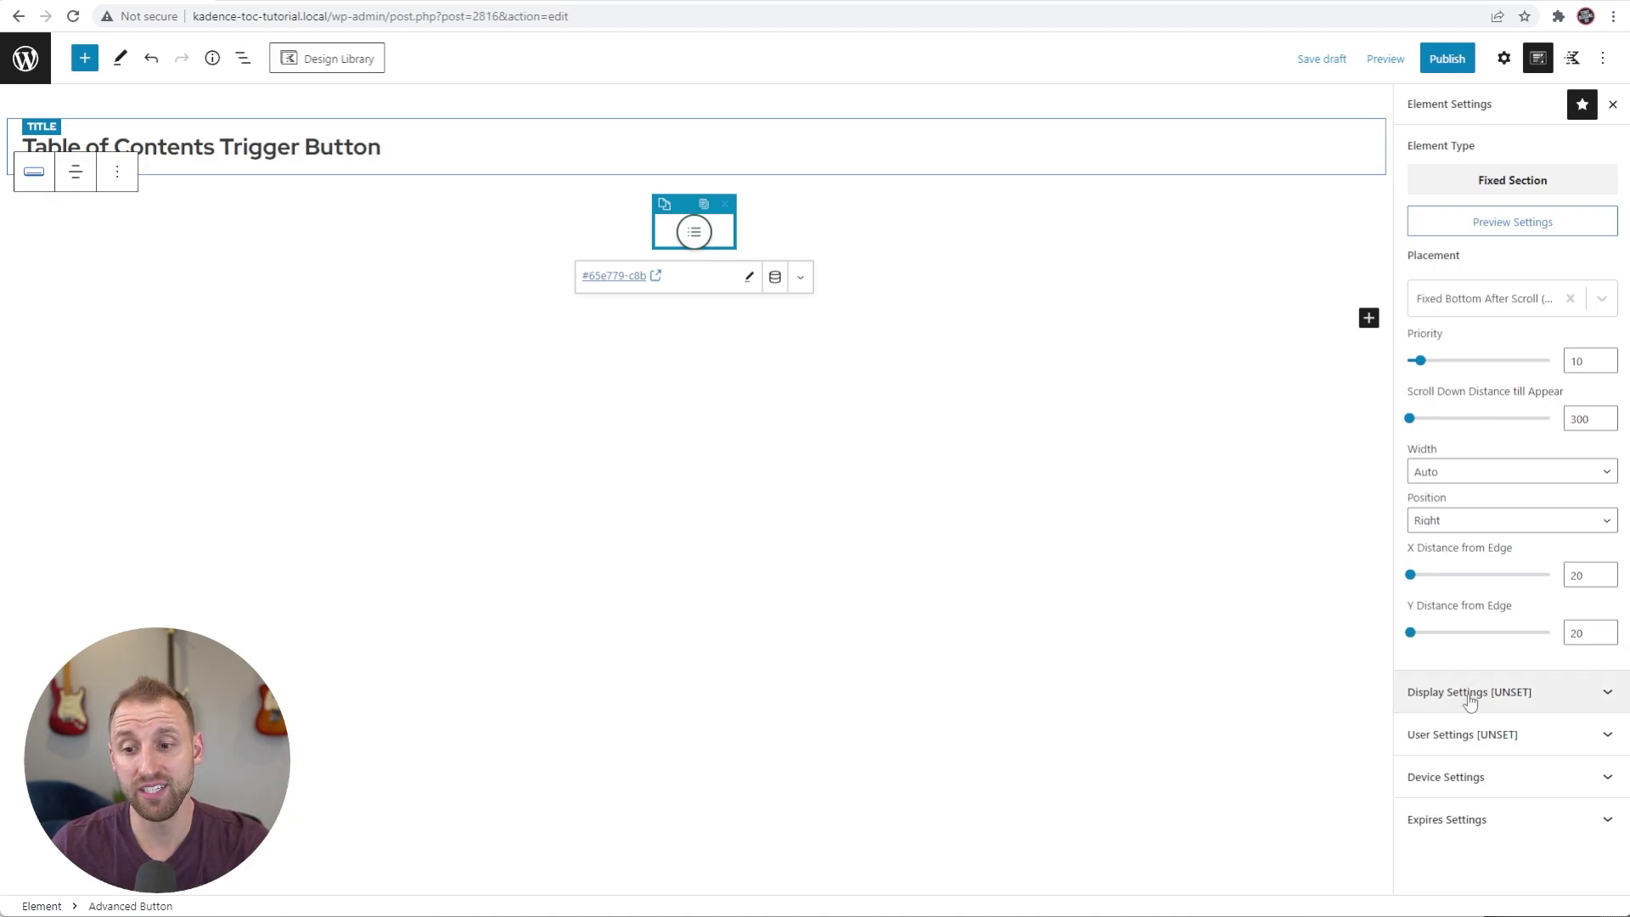
click(1471, 698)
scroll(1466, 680, down, 2)
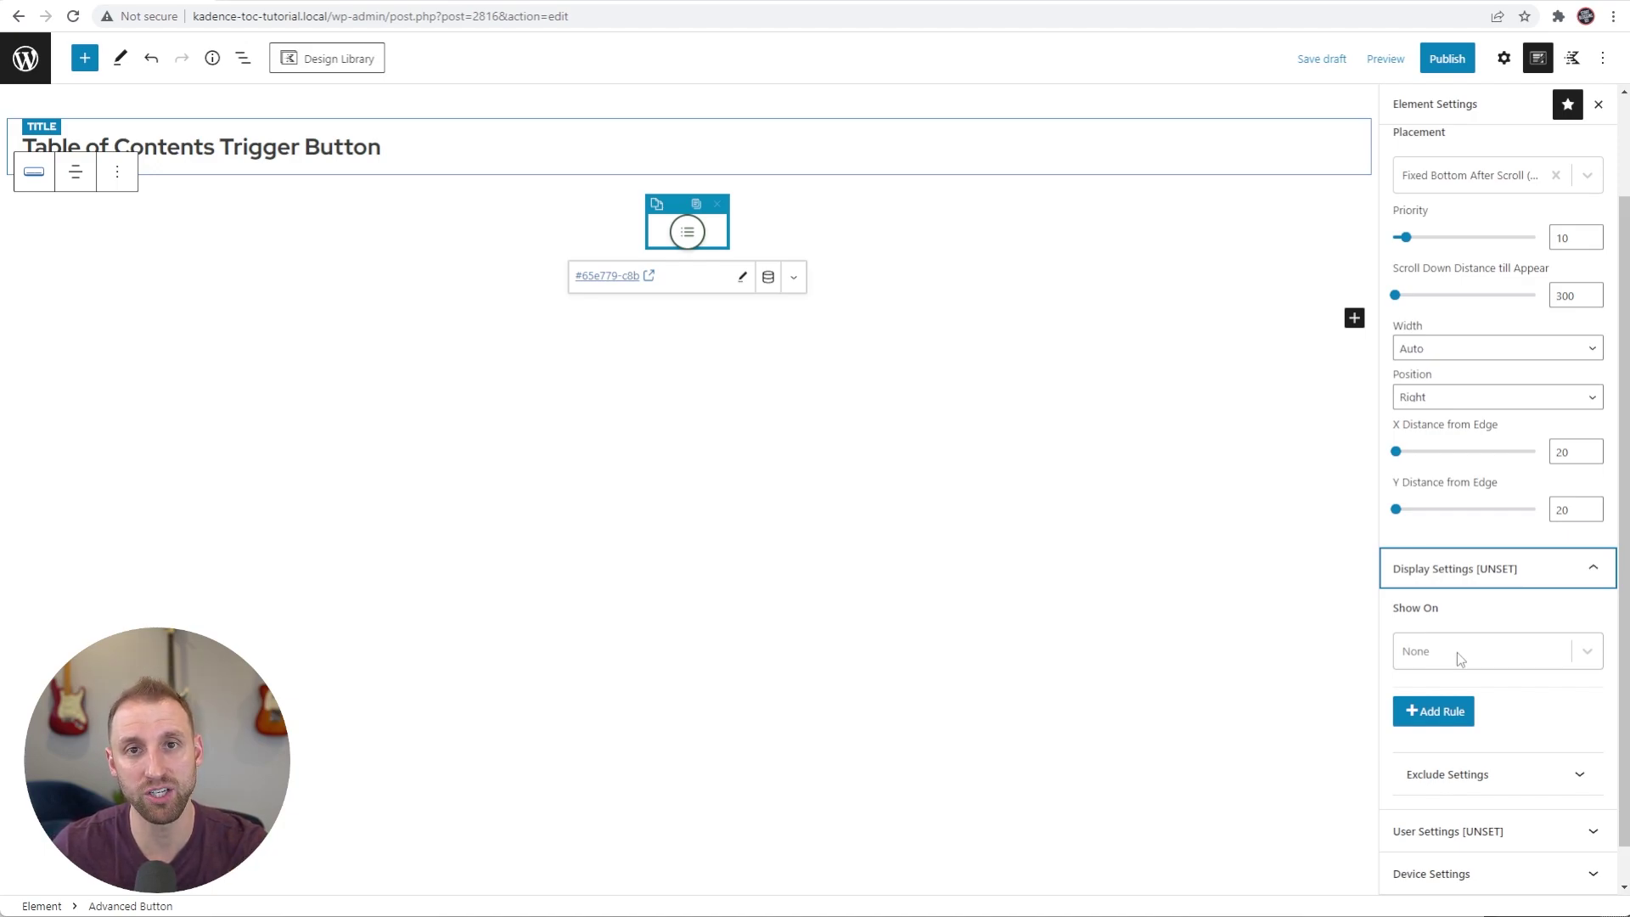
click(1458, 652)
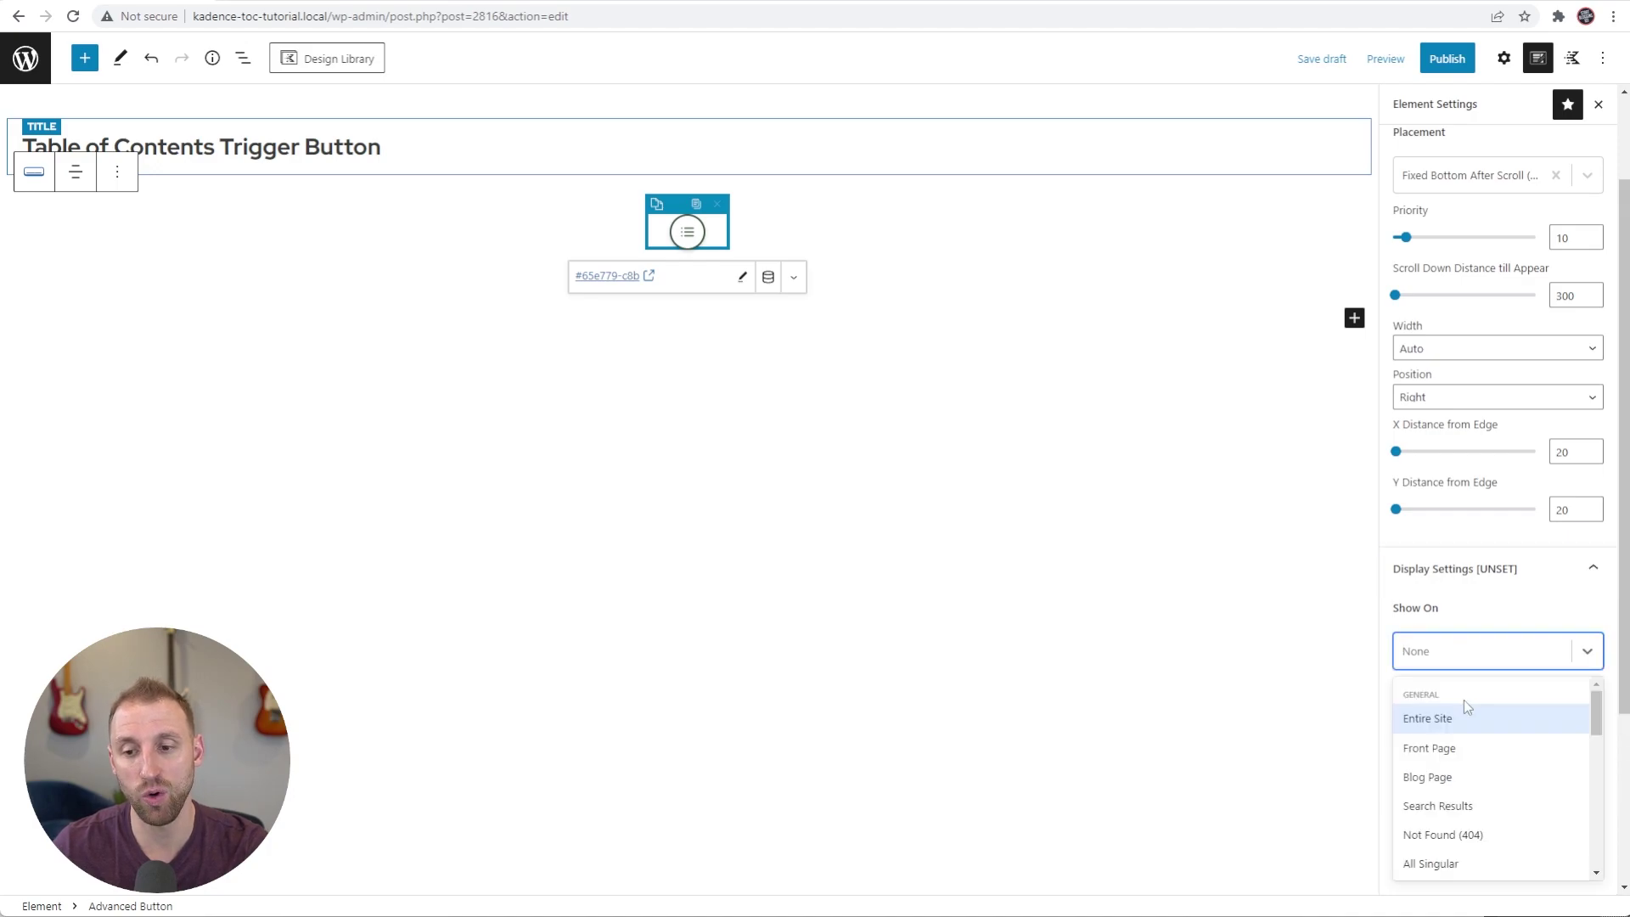
scroll(1494, 750, down, 3)
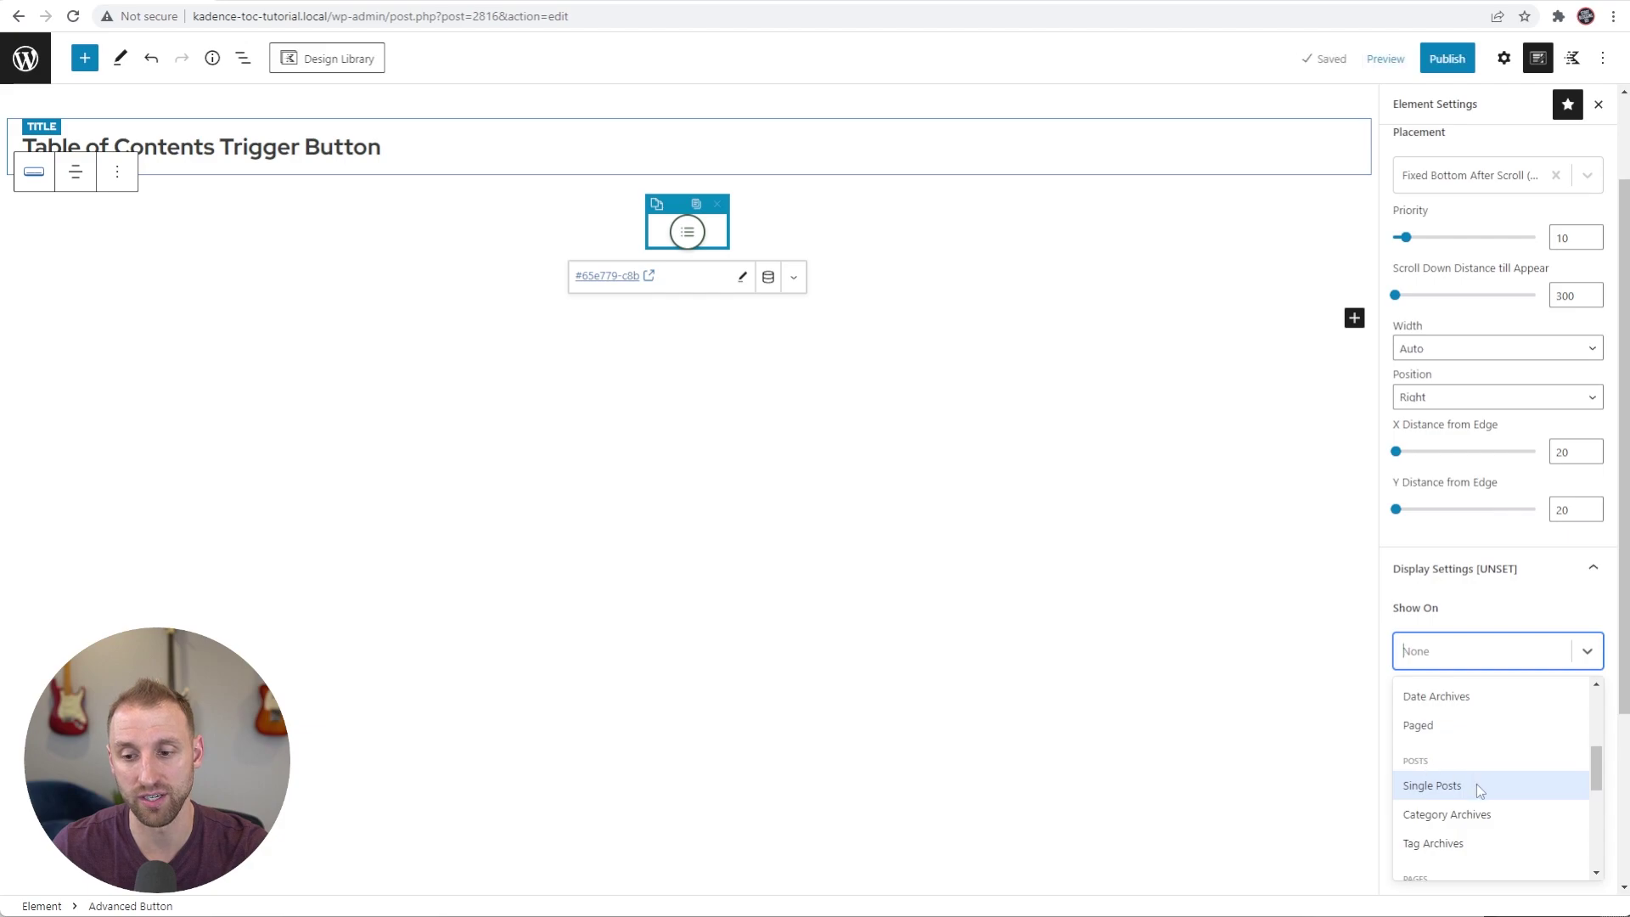
click(1476, 783)
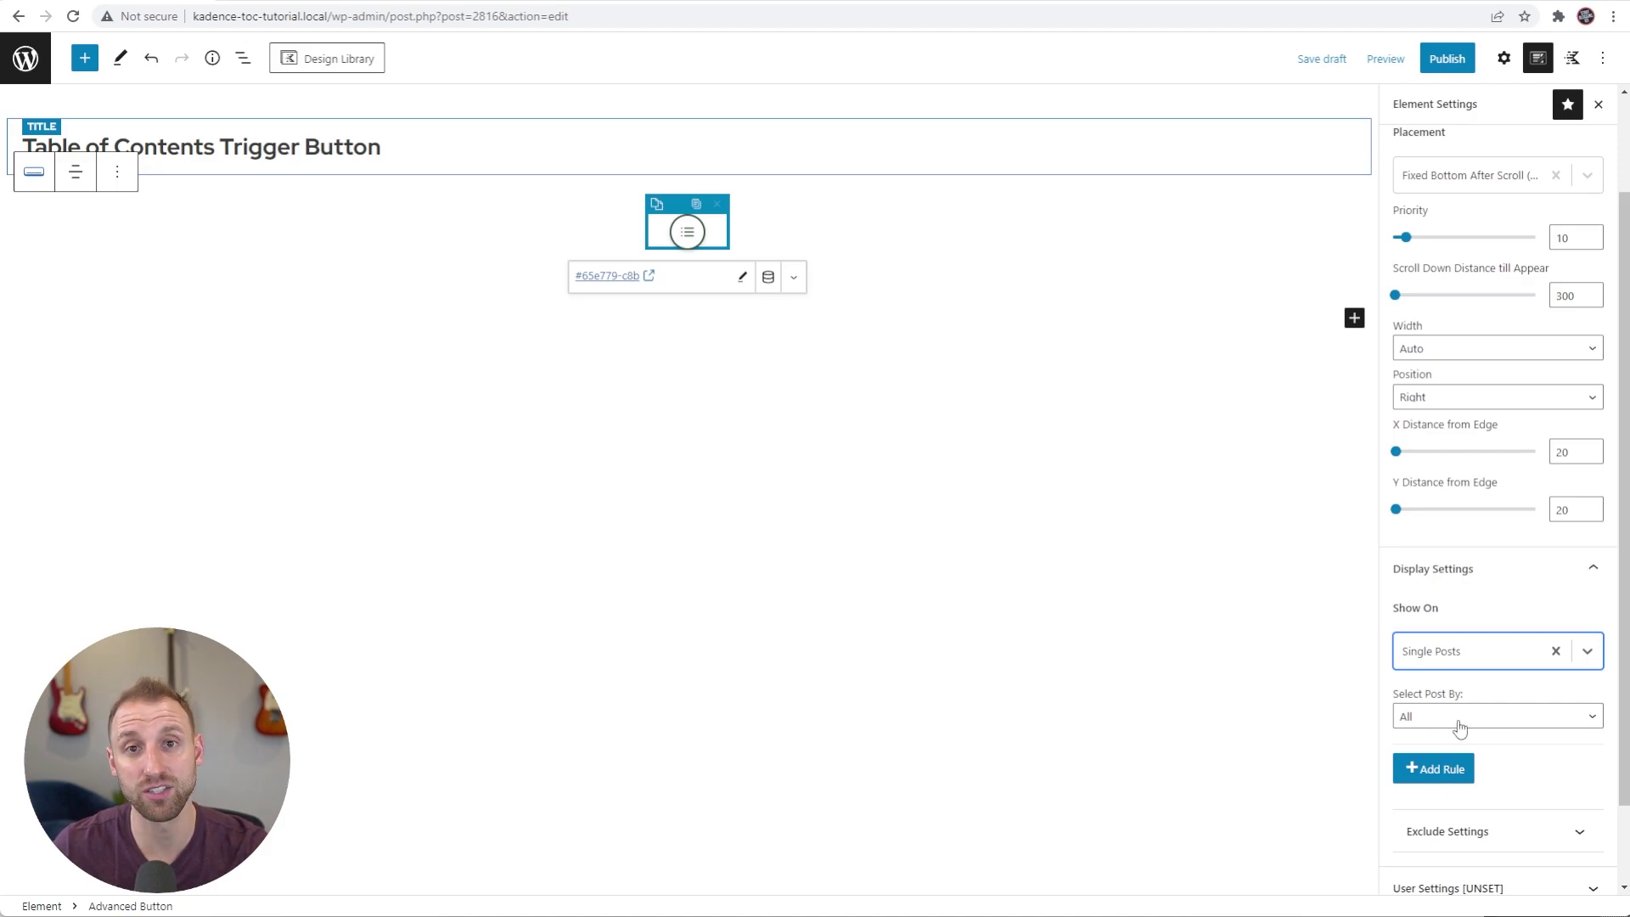
- Make the element visible to All Users and expand its device settings
scroll(1516, 747, down, 2)
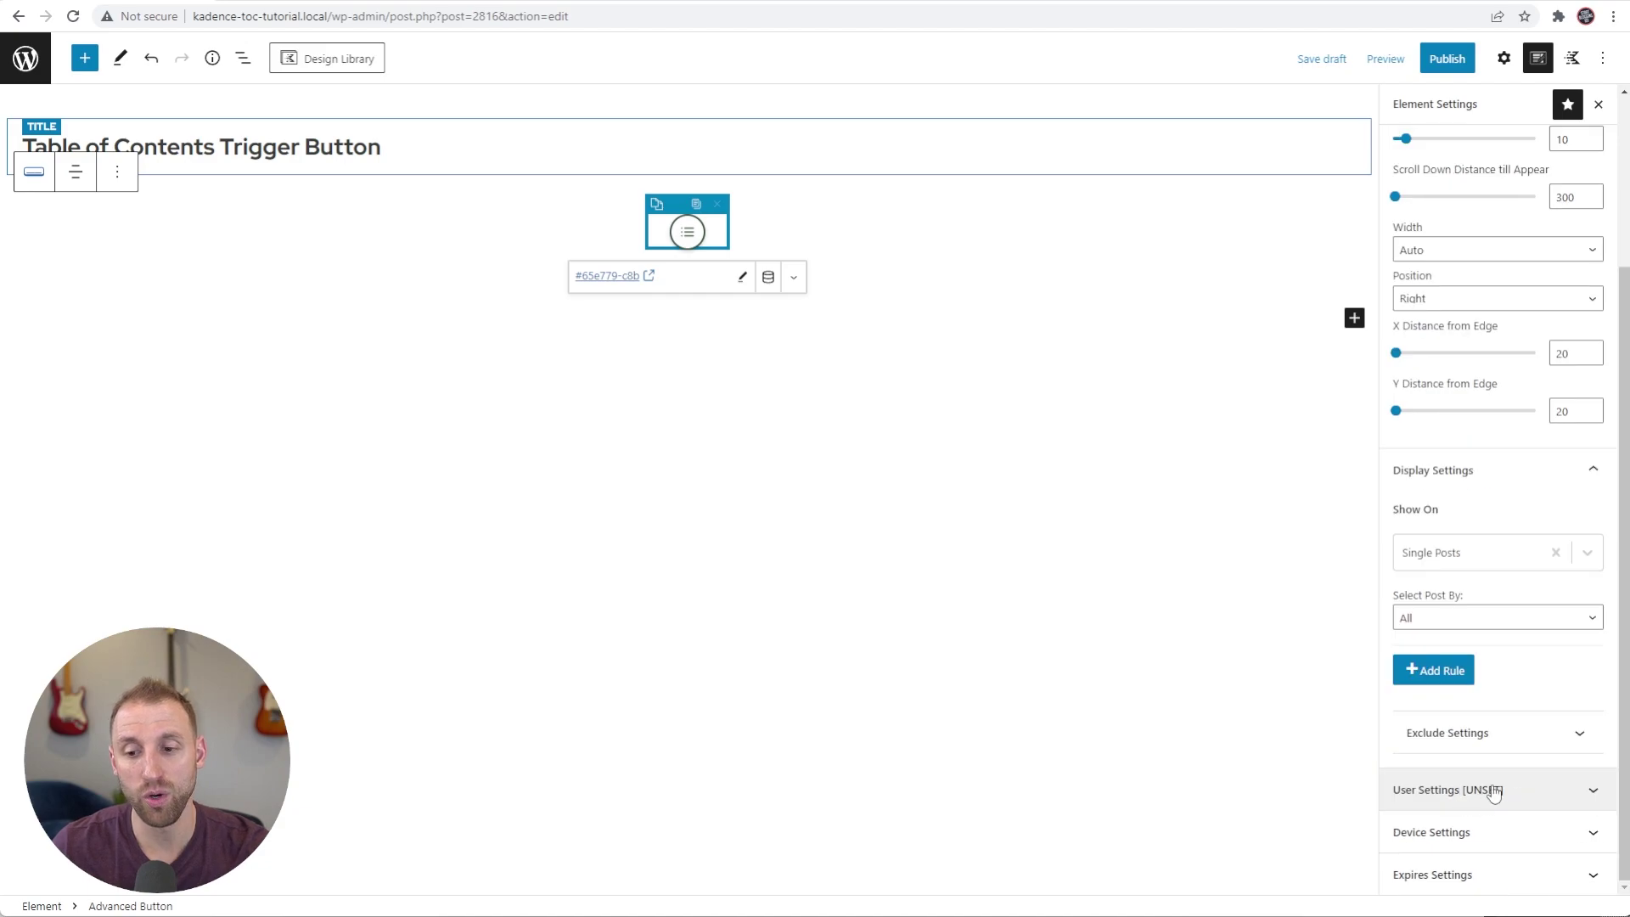
click(1511, 792)
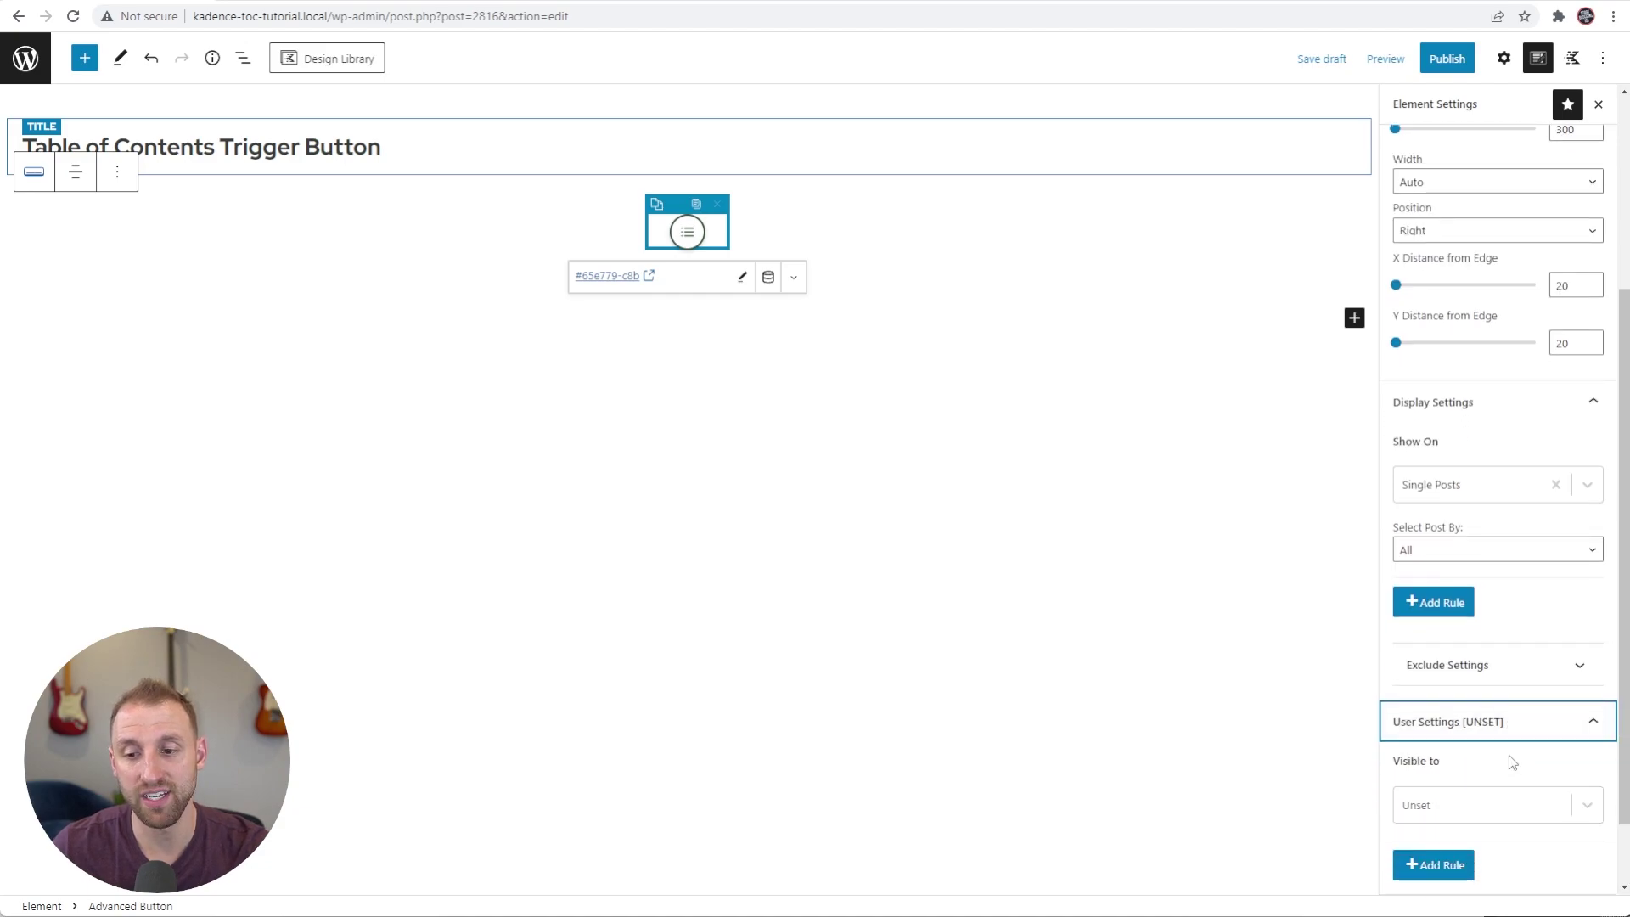
click(1465, 805)
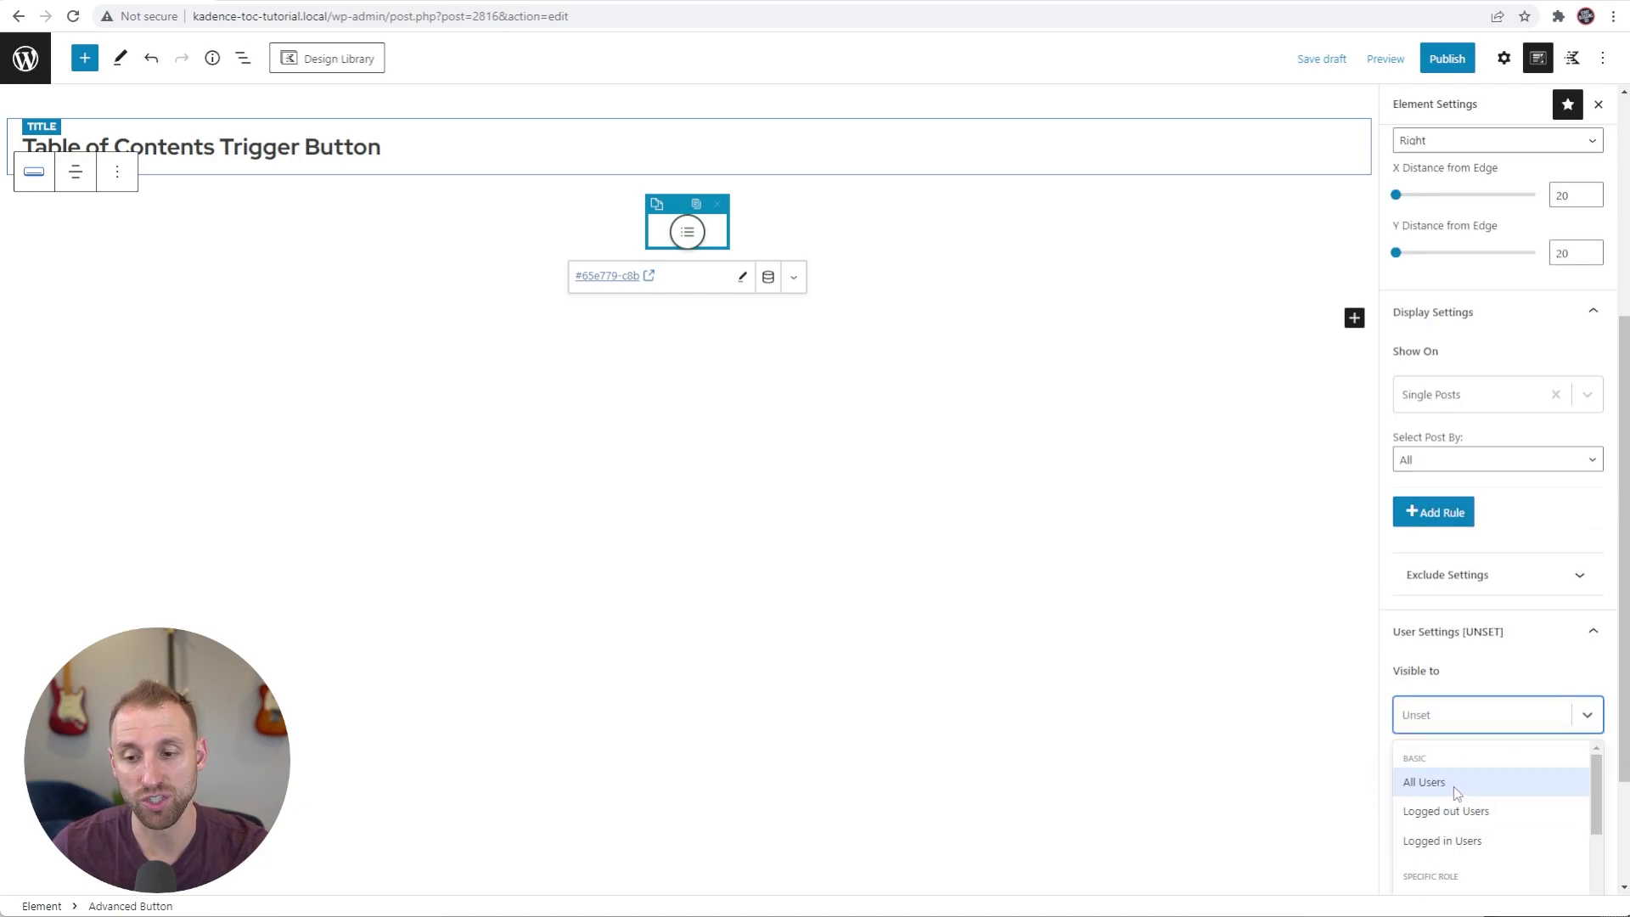
click(1454, 787)
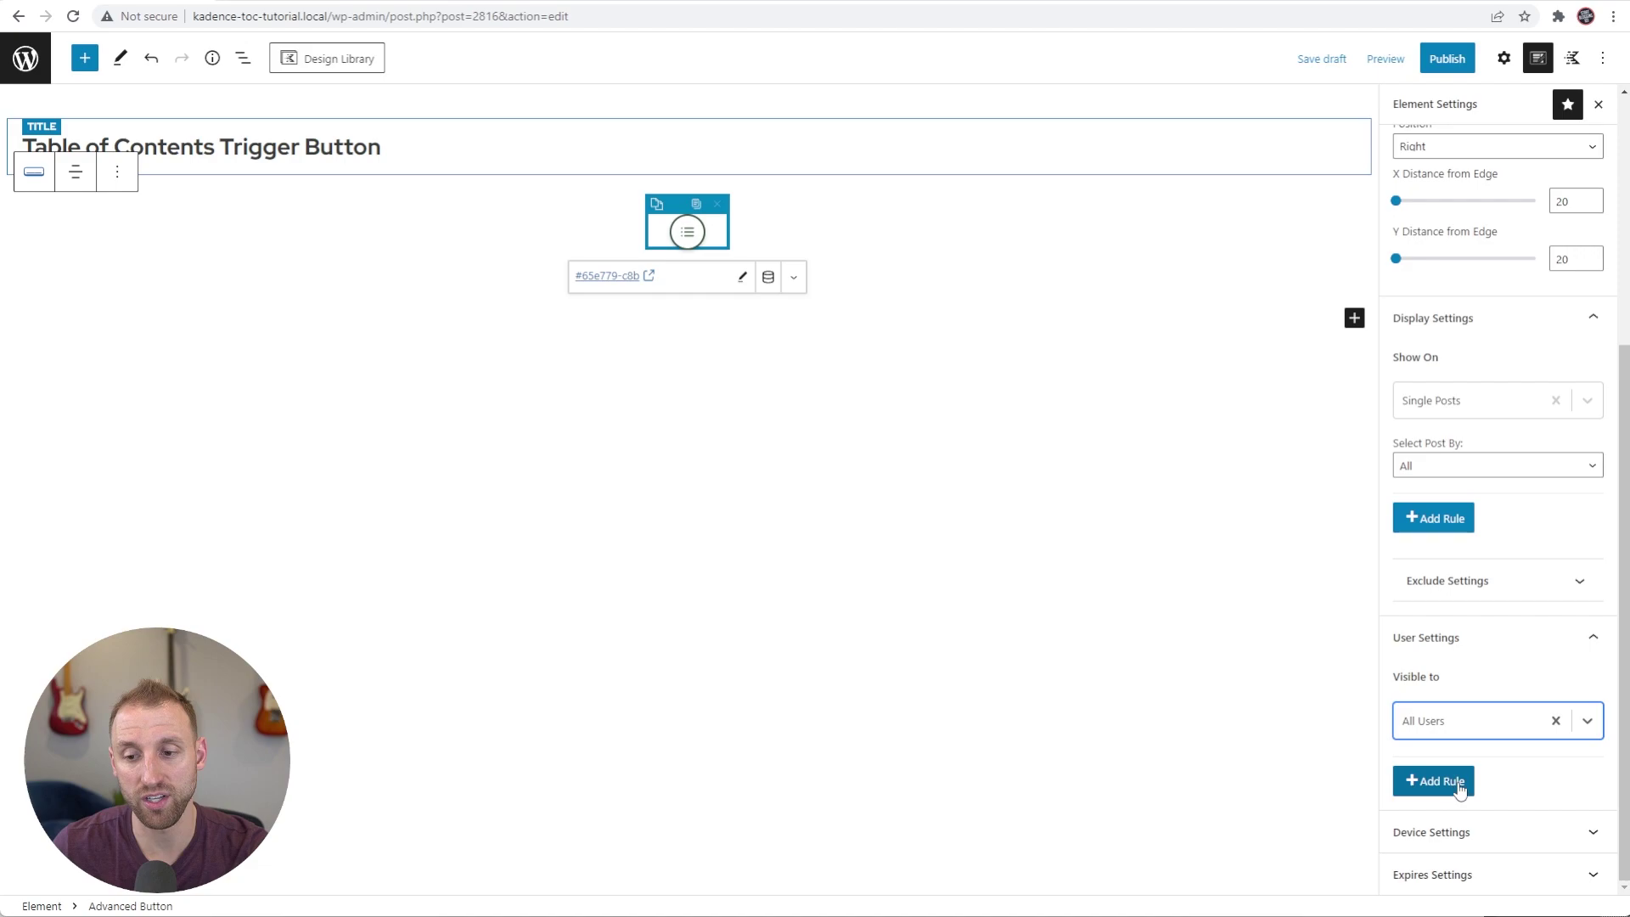
click(1489, 832)
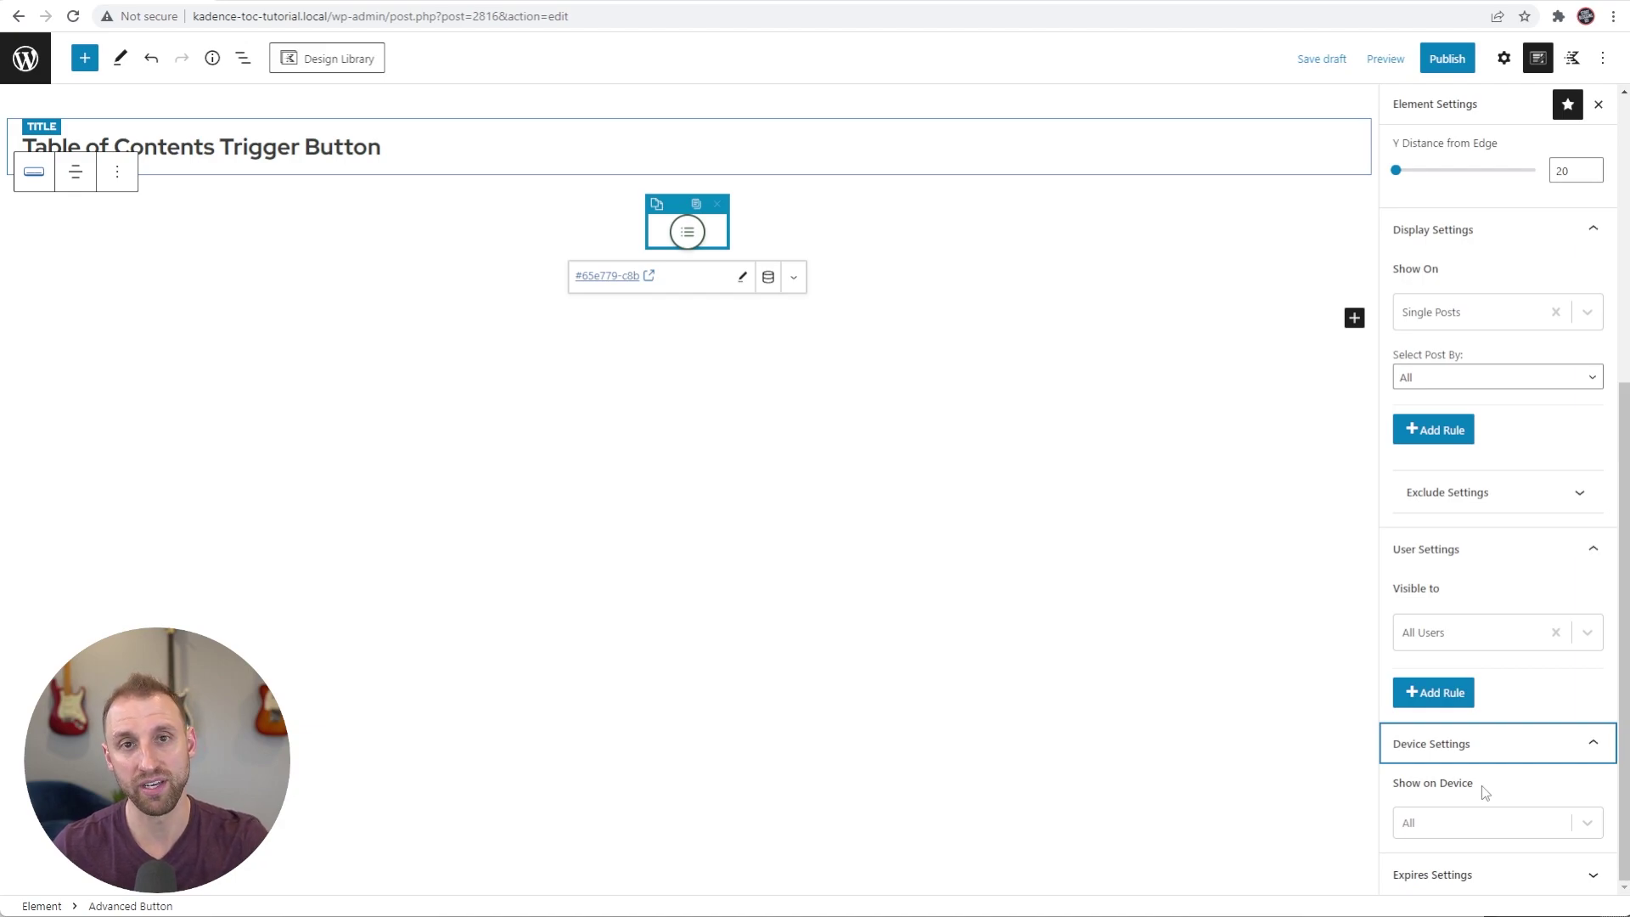
key(ctrl+s)
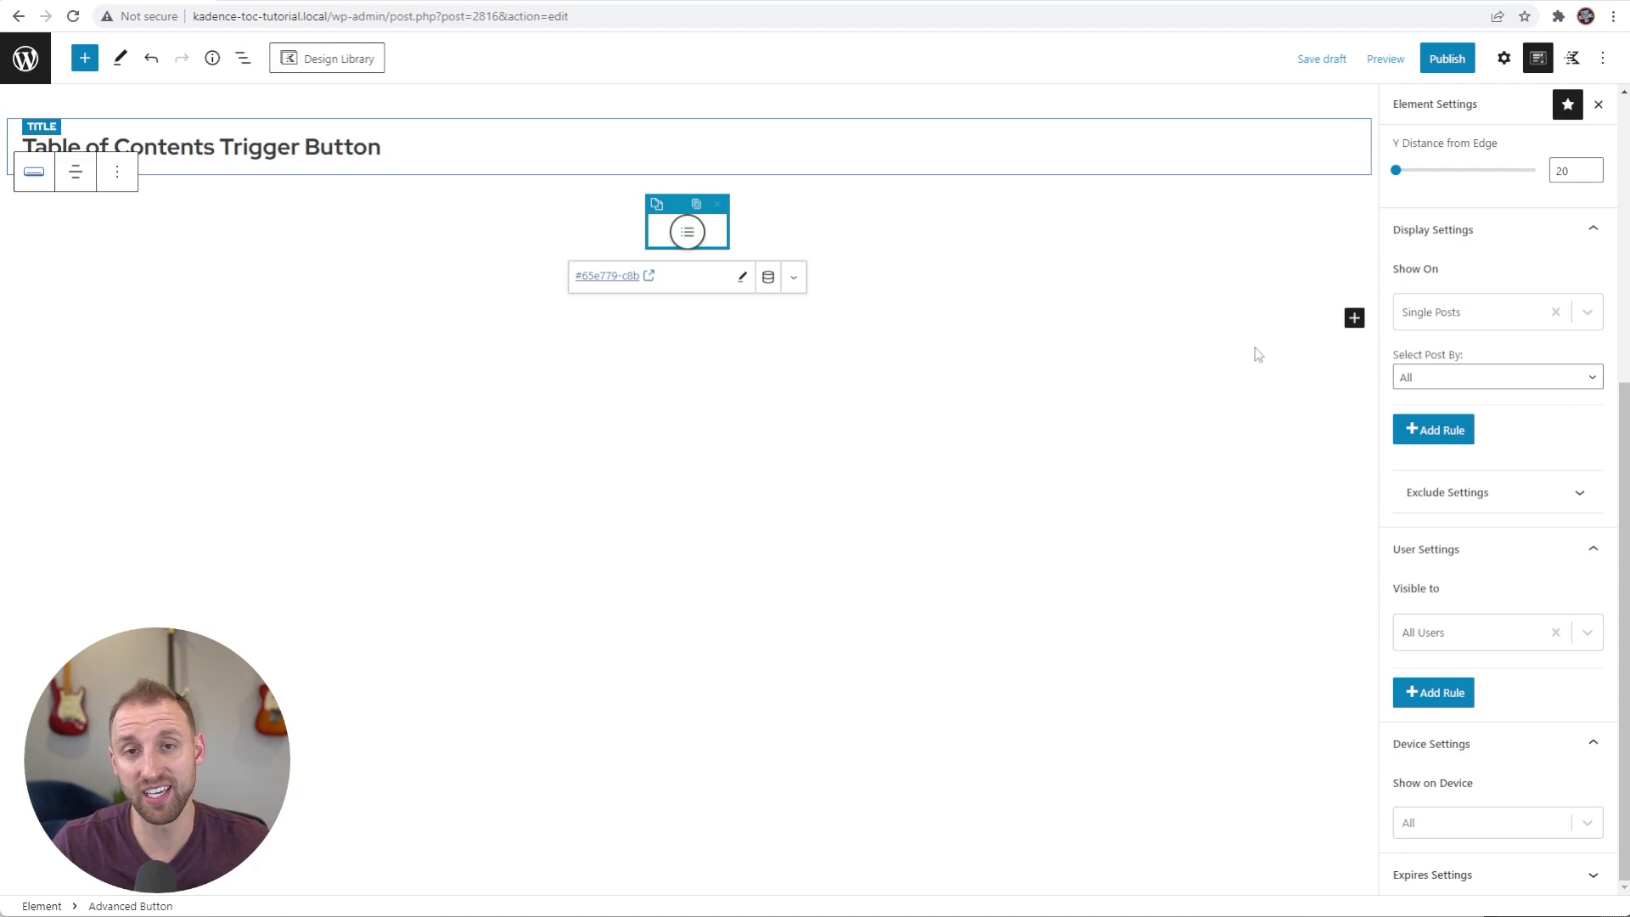
- Publish the Table of Contents Trigger Button element and leave the editor
click(1448, 64)
click(1449, 72)
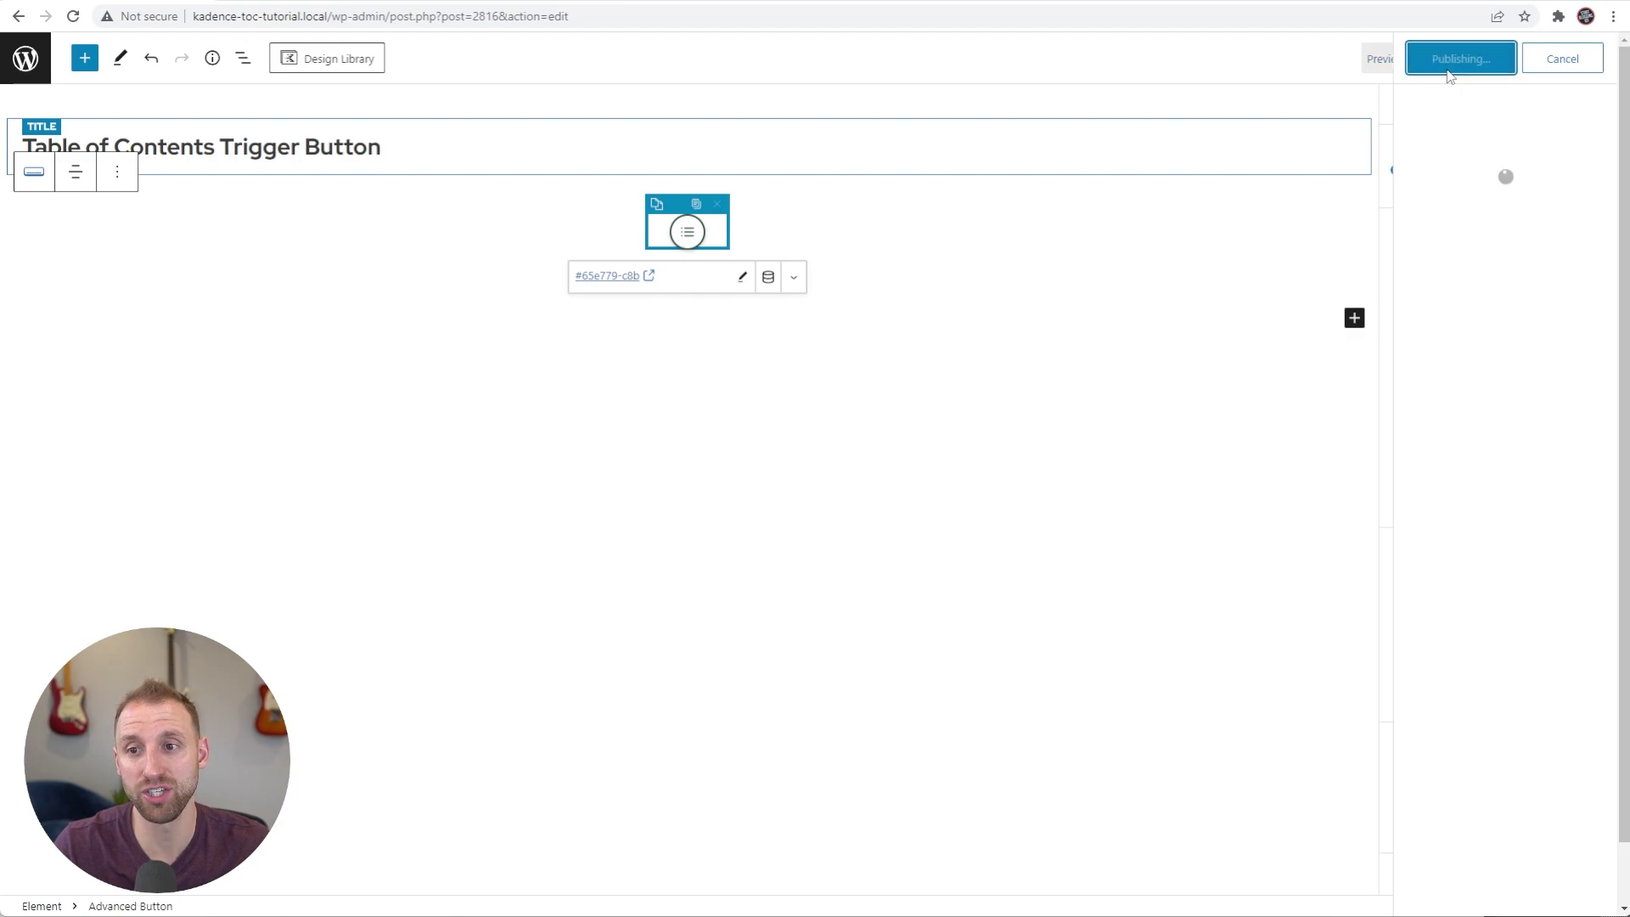
click(25, 58)
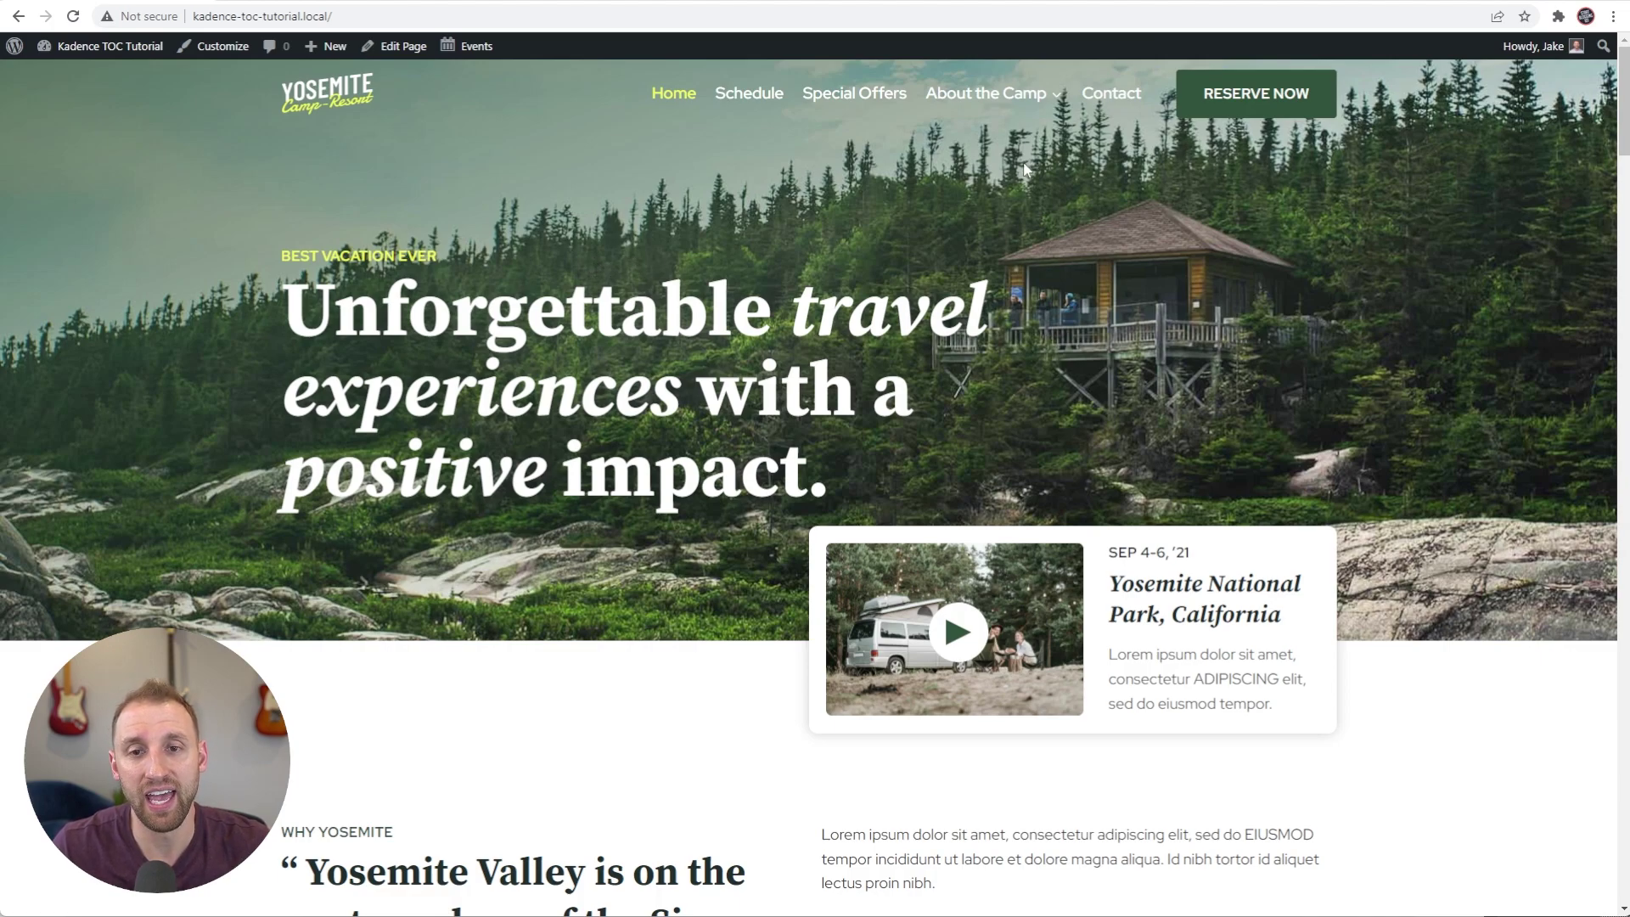
- Open the Outdoor Tent Review post from the site's blog page
mouse_move(989, 95)
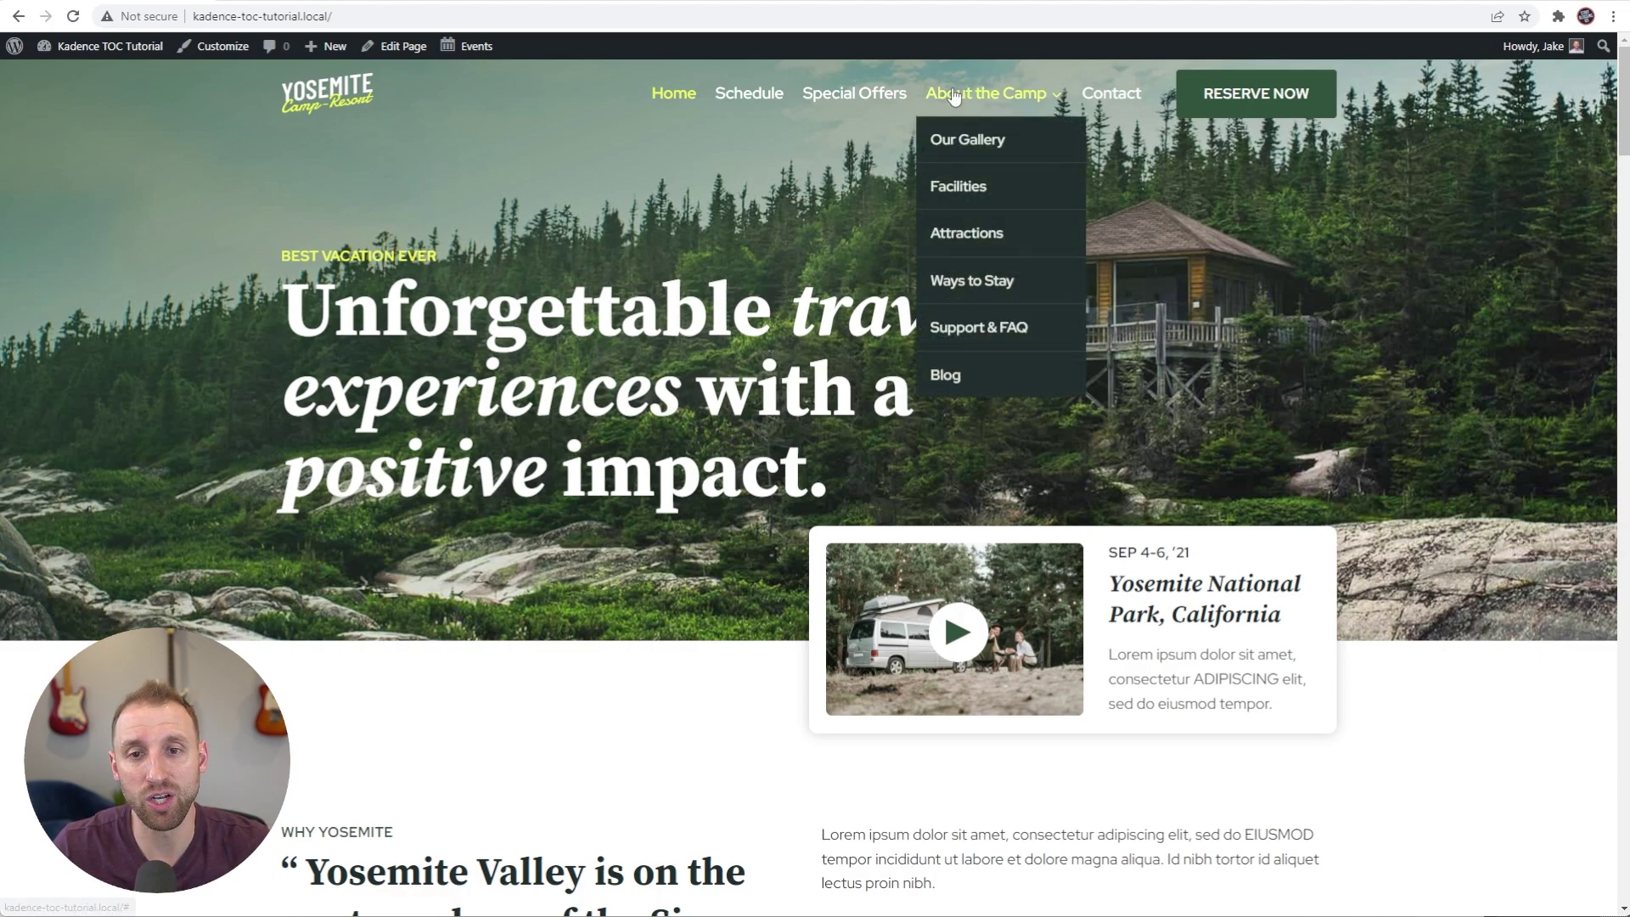
click(966, 383)
scroll(476, 444, down, 2)
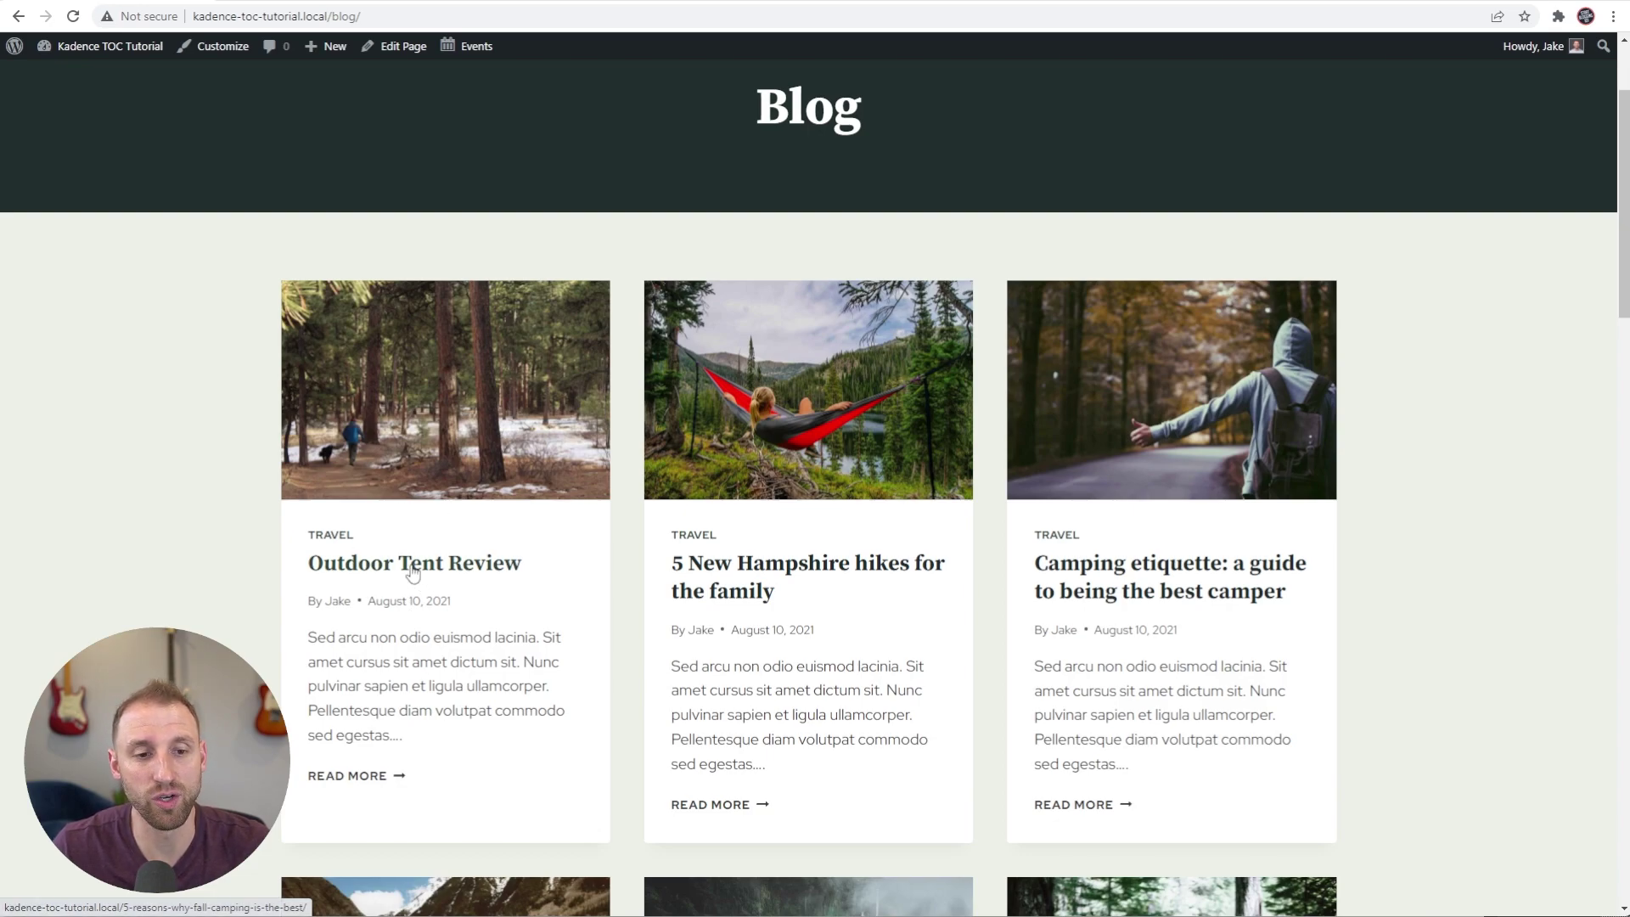
click(514, 567)
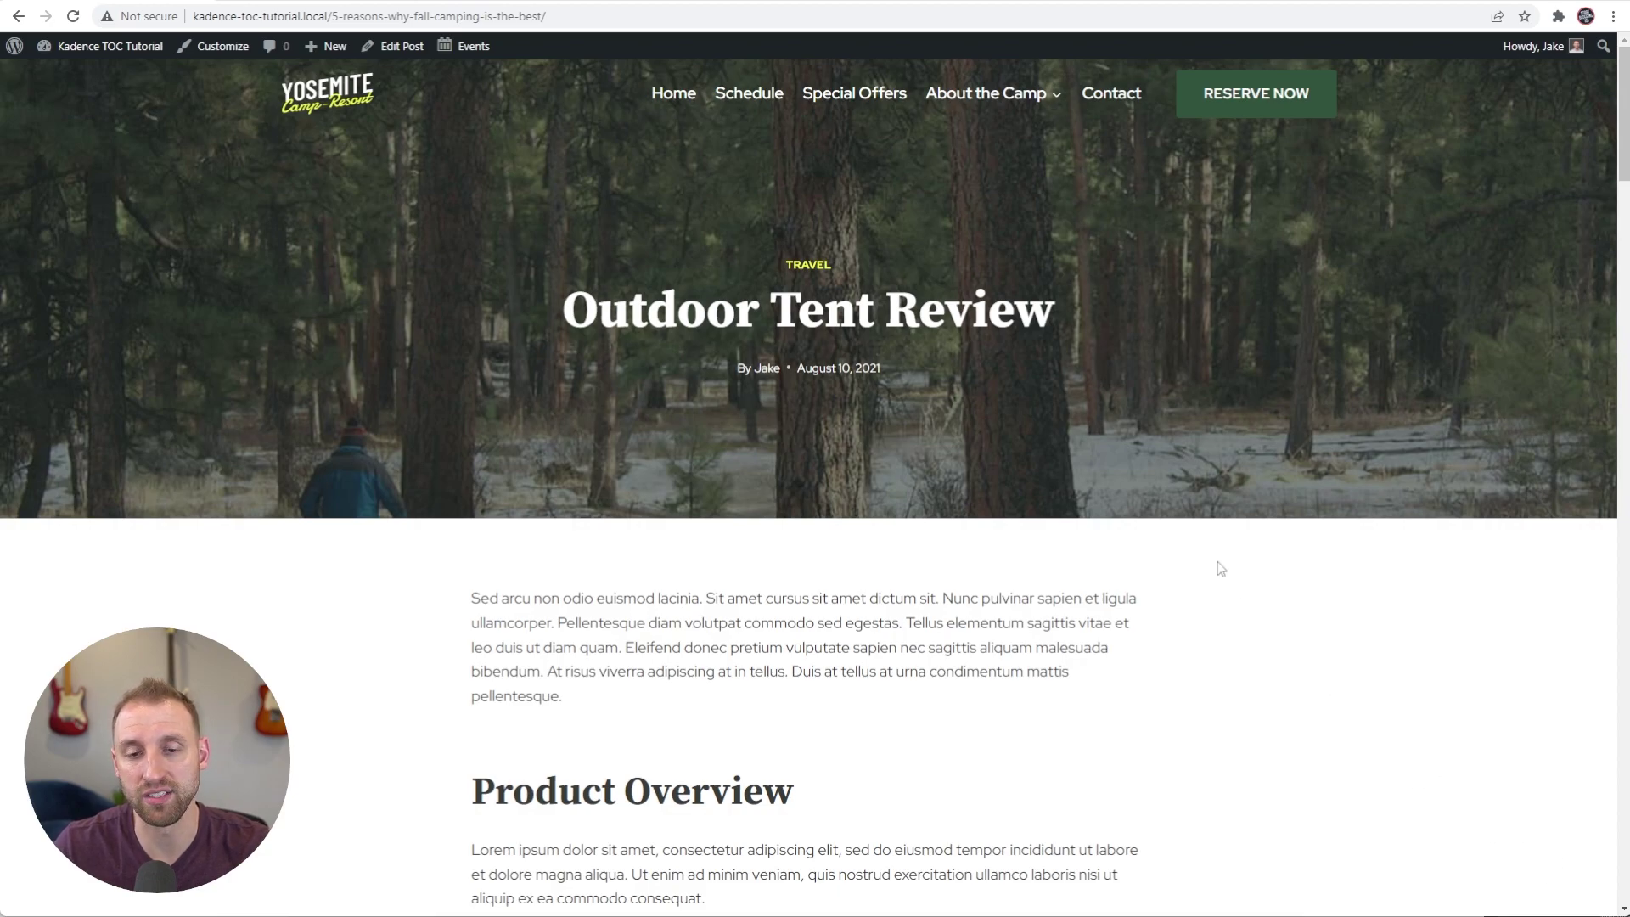
- Check the floating trigger button in the post's content and open the table of contents with it
scroll(1223, 567, down, 1)
scroll(1226, 570, down, 4)
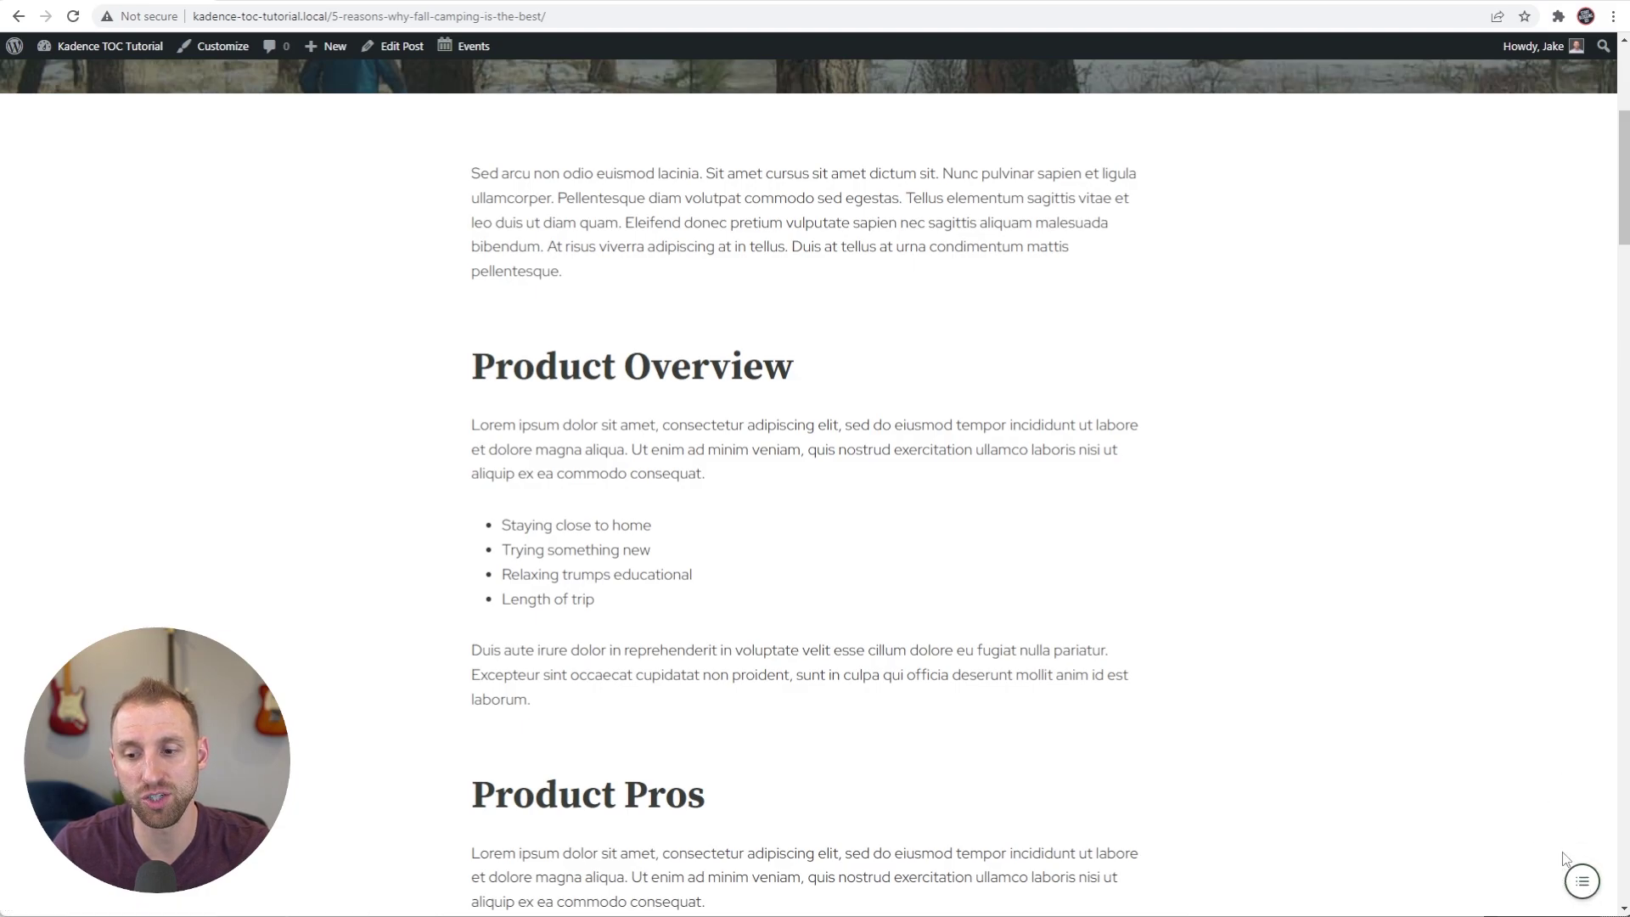
scroll(1322, 648, down, 6)
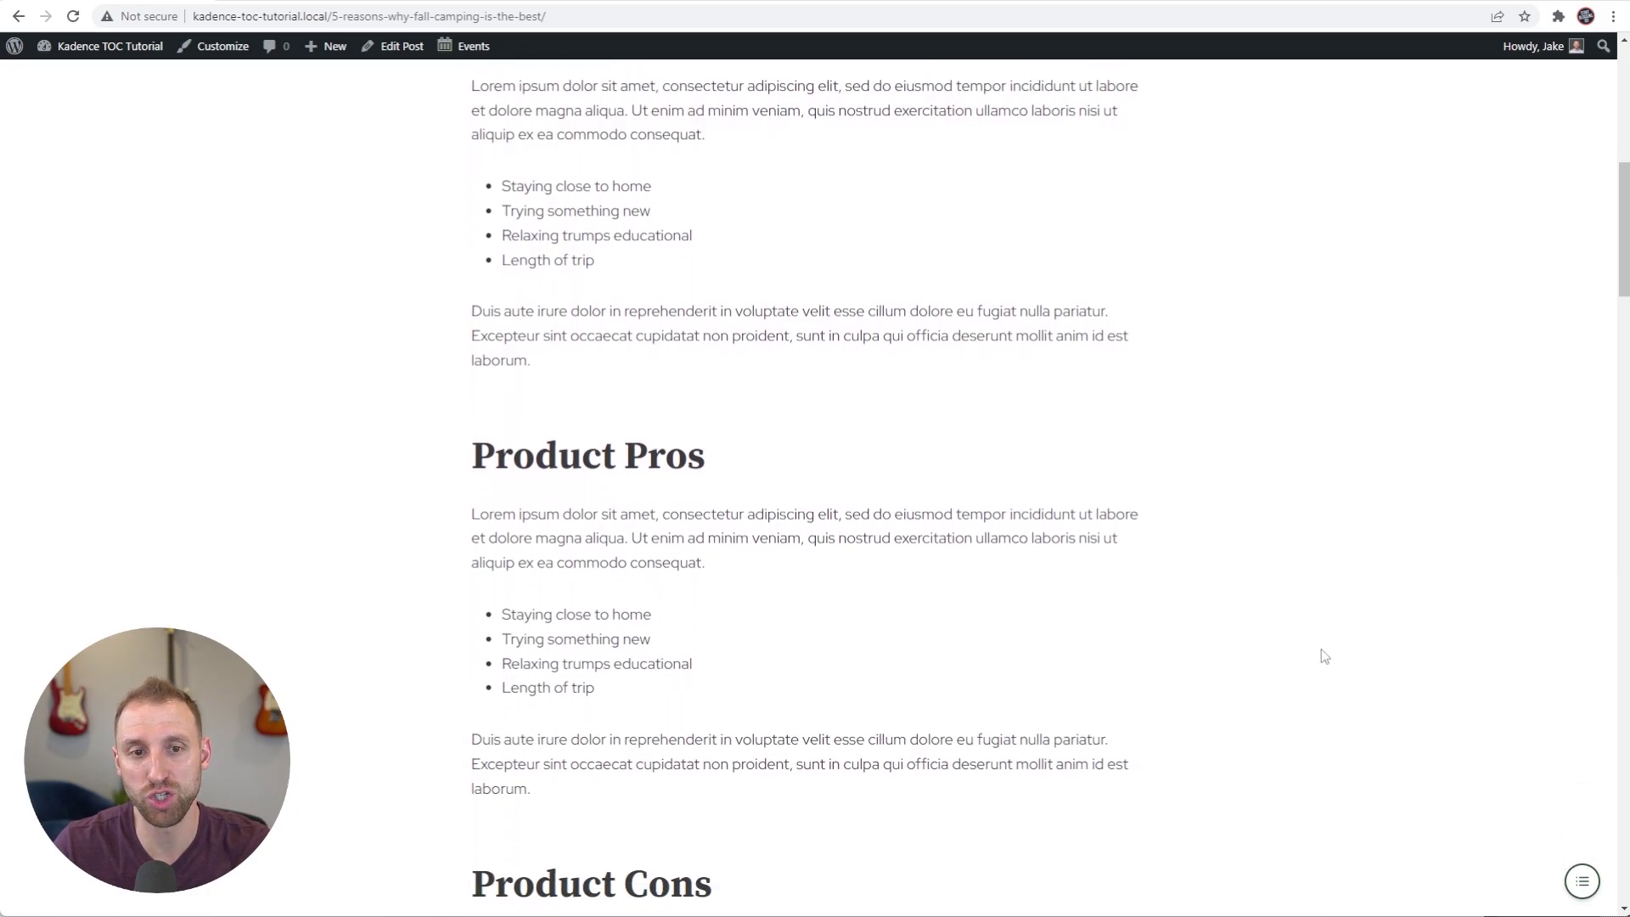
scroll(1292, 631, down, 5)
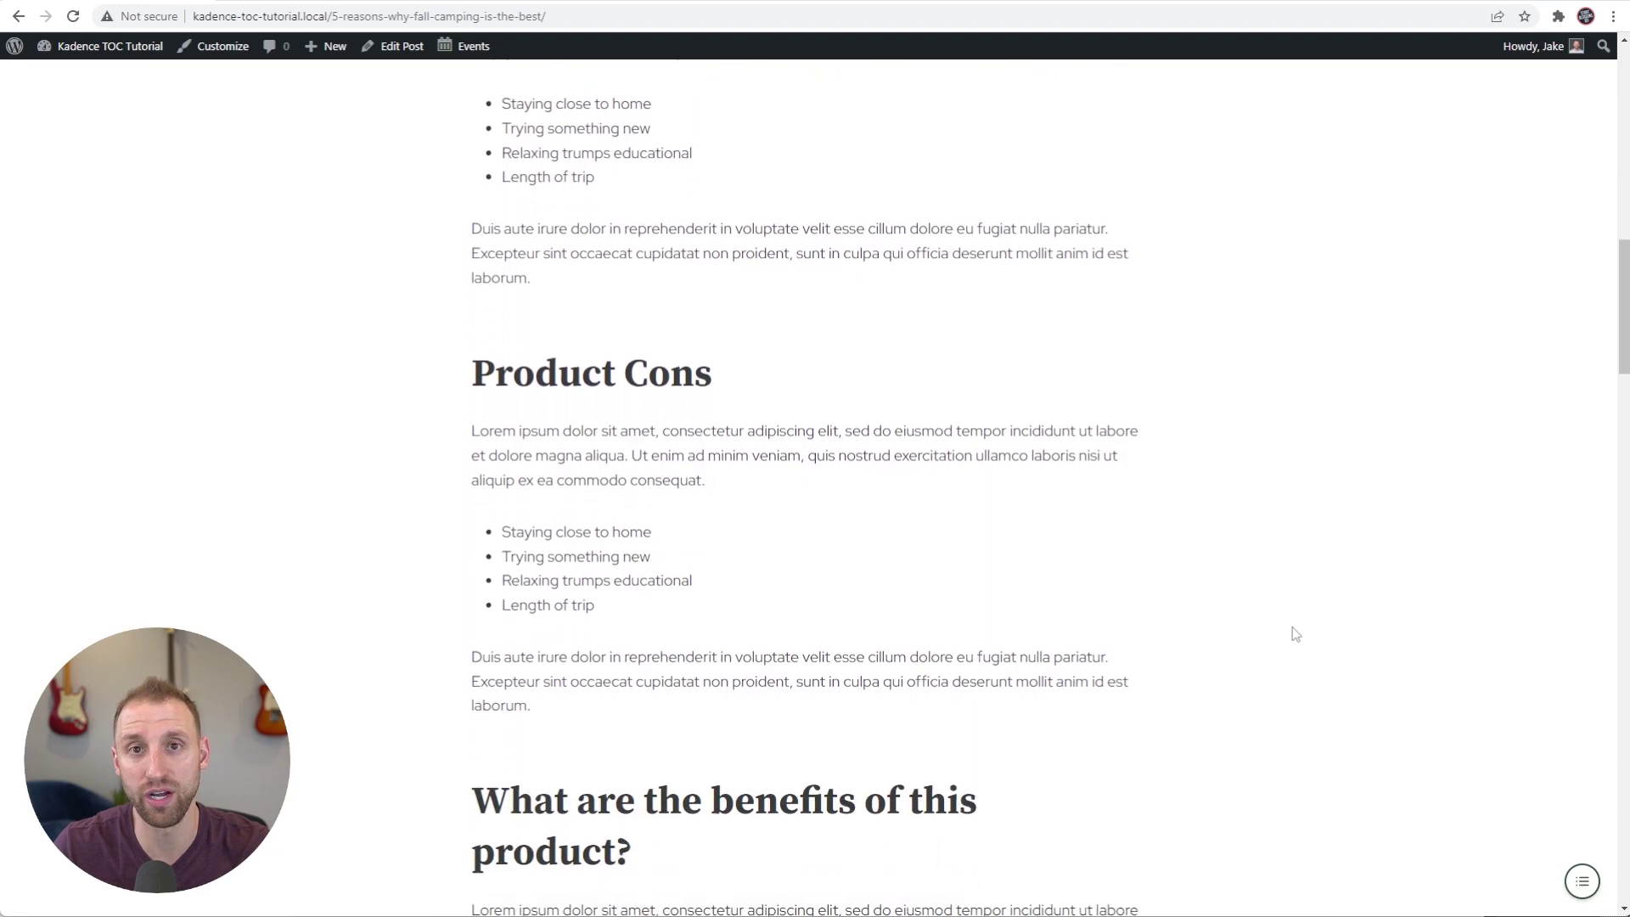
scroll(1296, 634, down, 1)
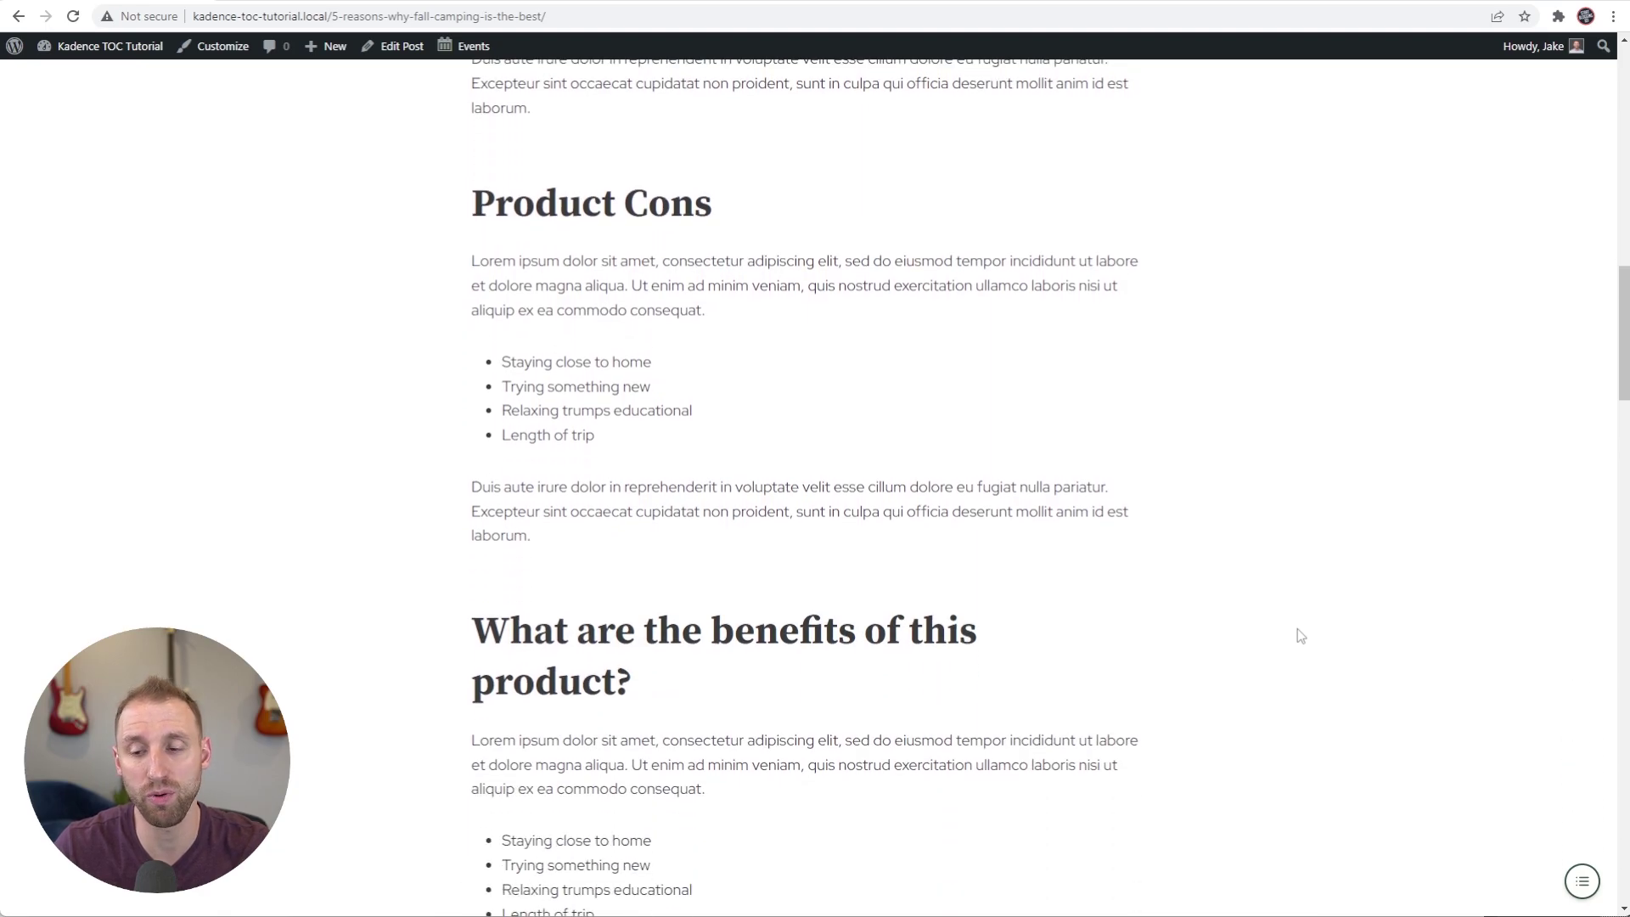
scroll(1296, 634, up, 4)
click(1582, 883)
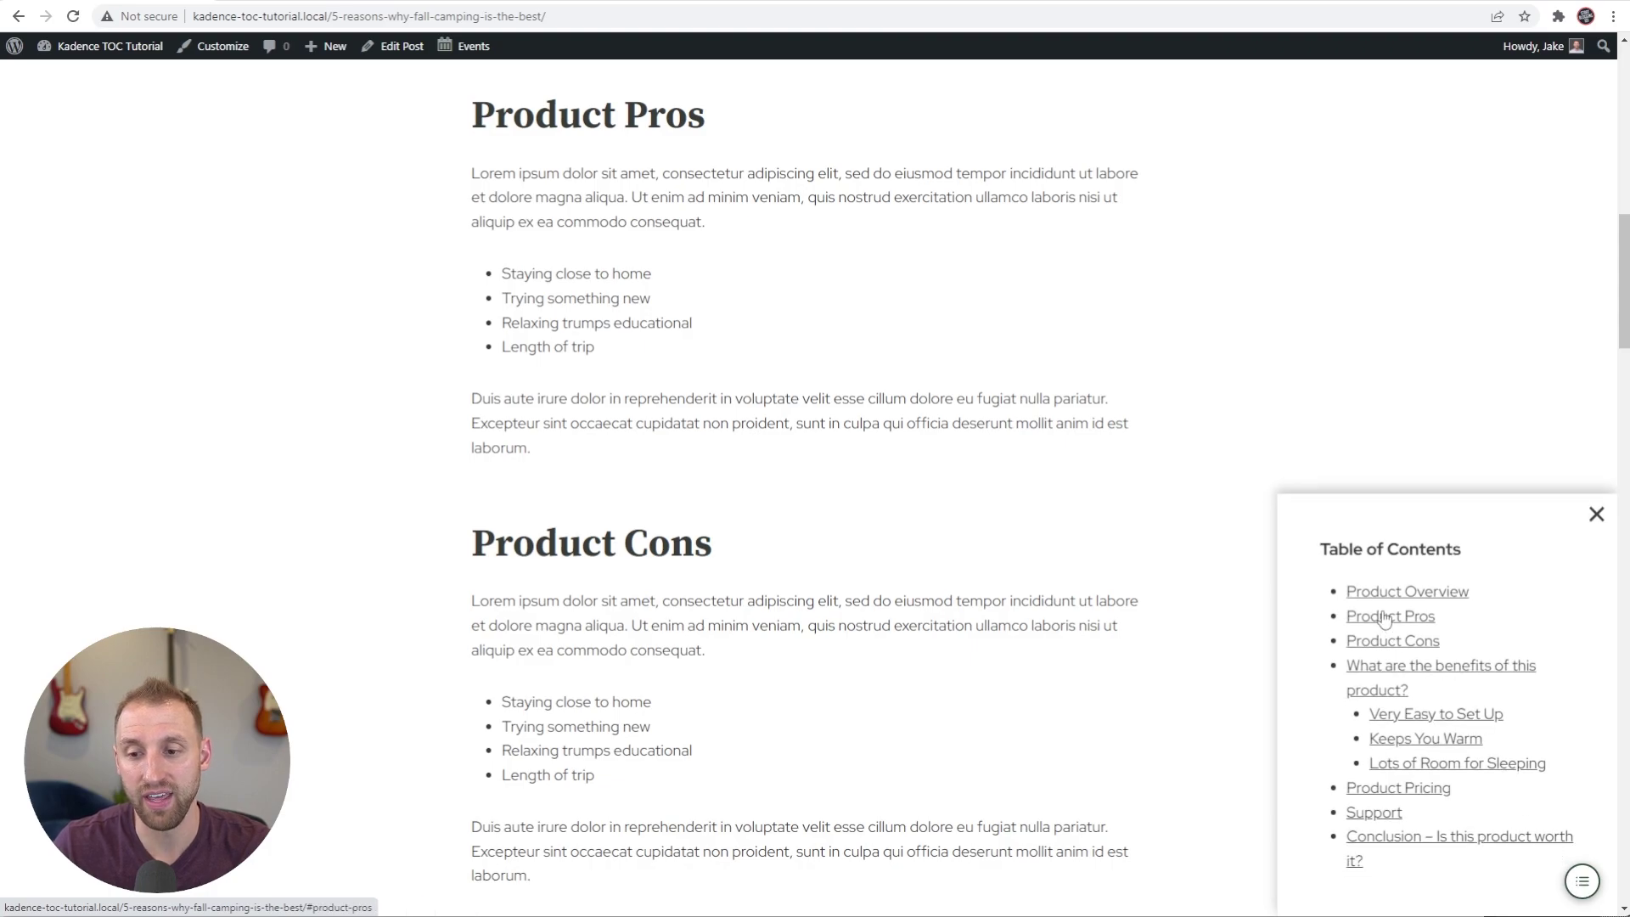
- Test the links to Product Pricing, Product Cons and Keeps You Warm, closing and reopening the table of contents further down the post
click(1426, 789)
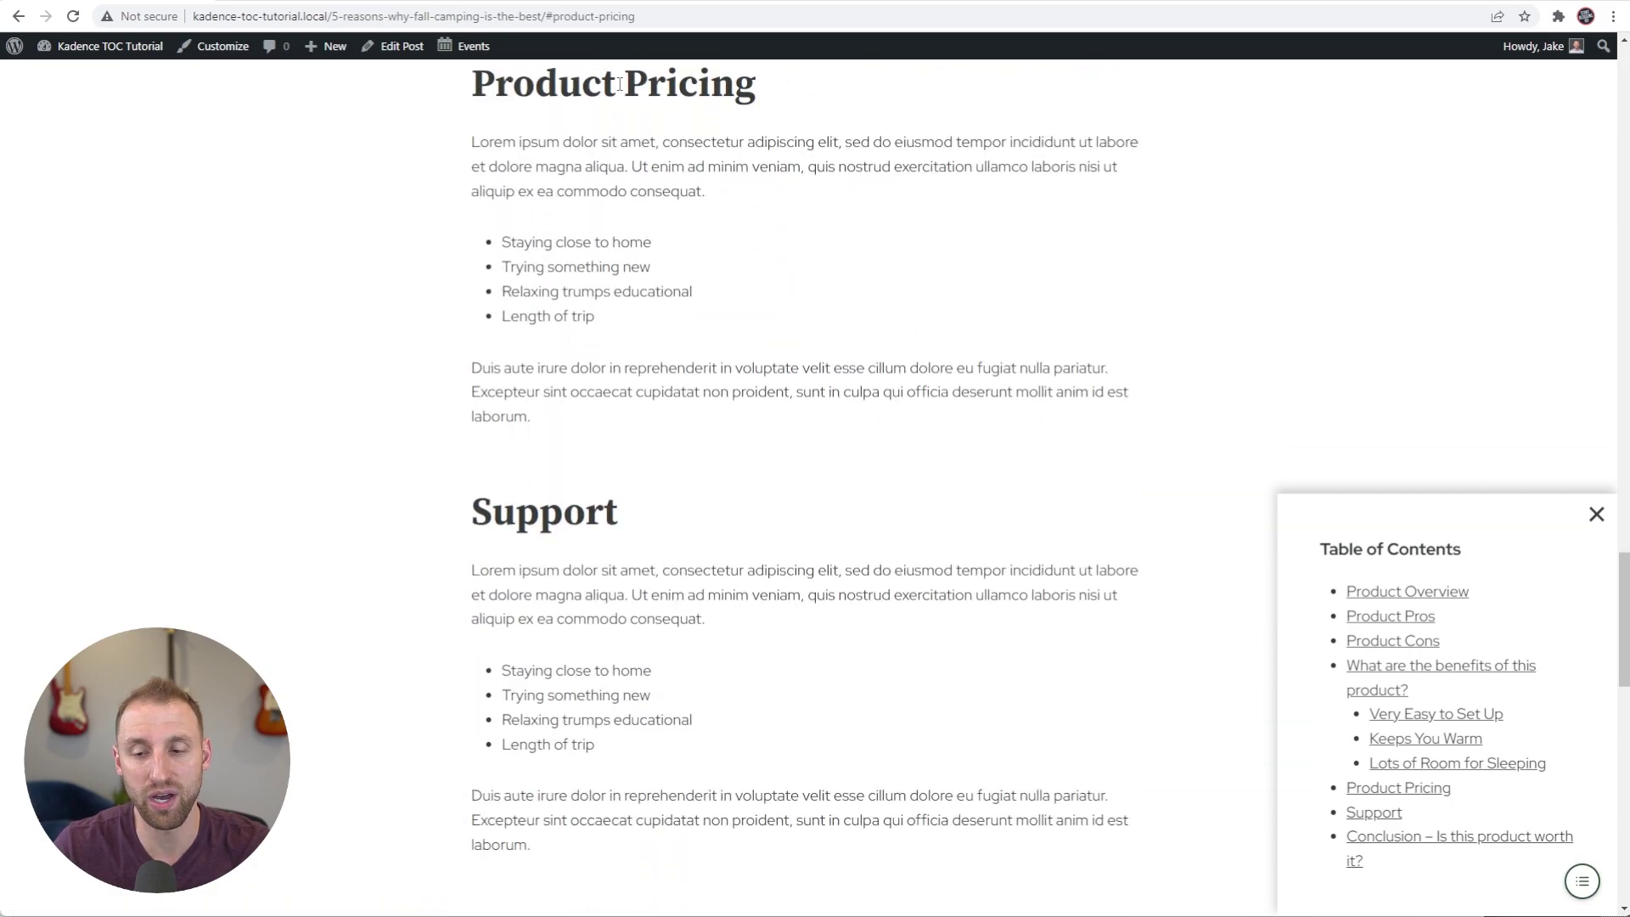
click(1393, 648)
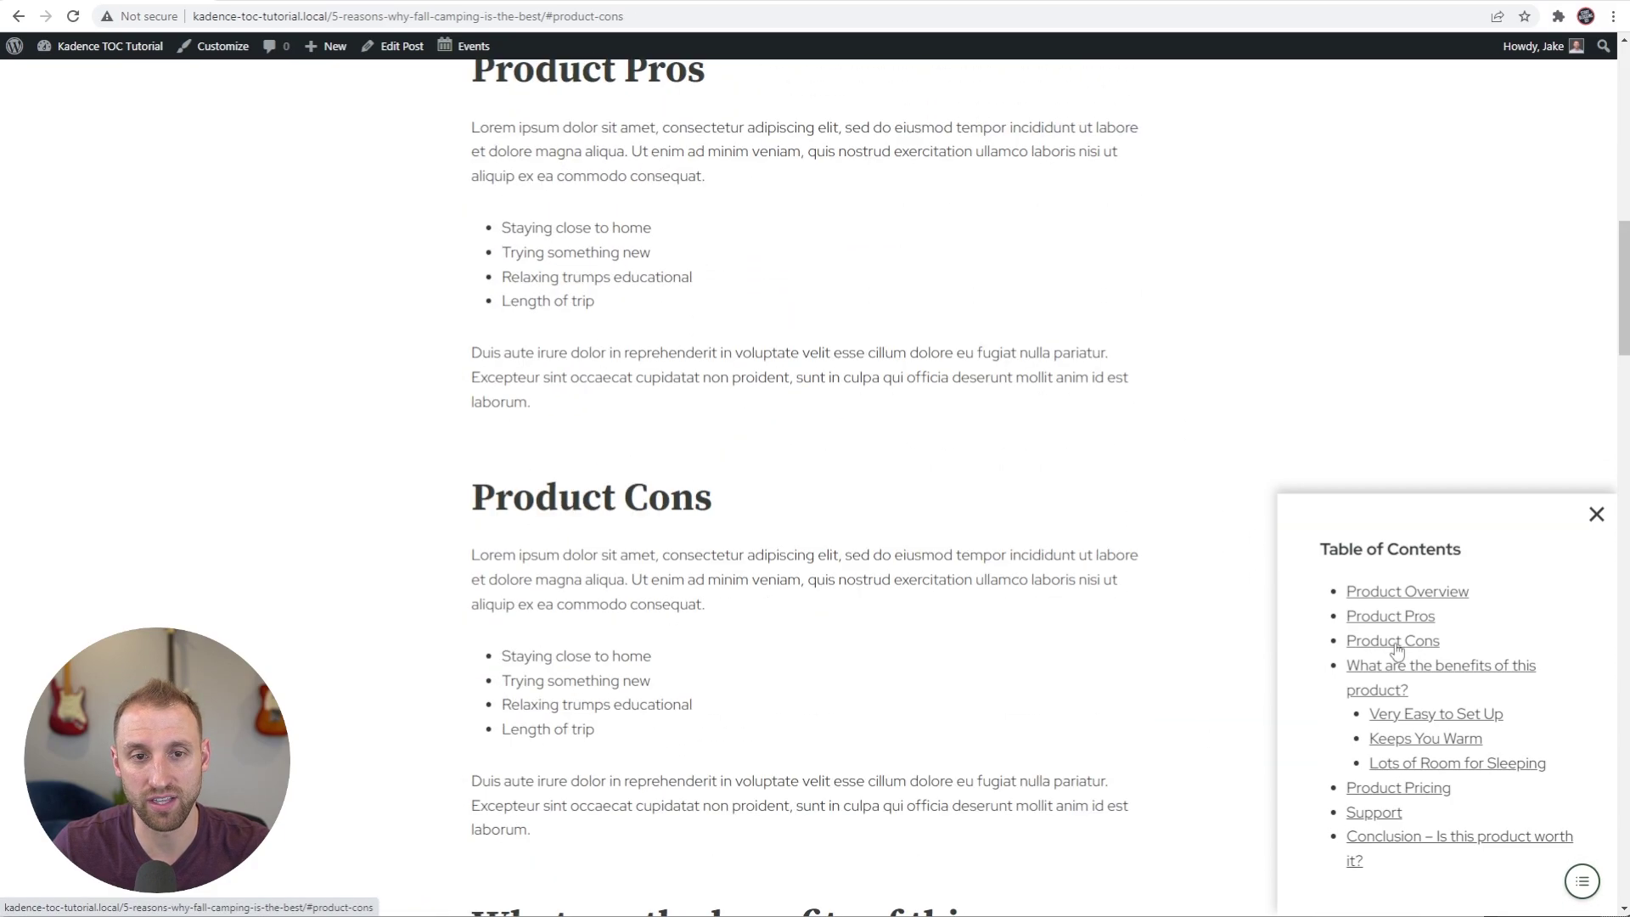
click(1417, 740)
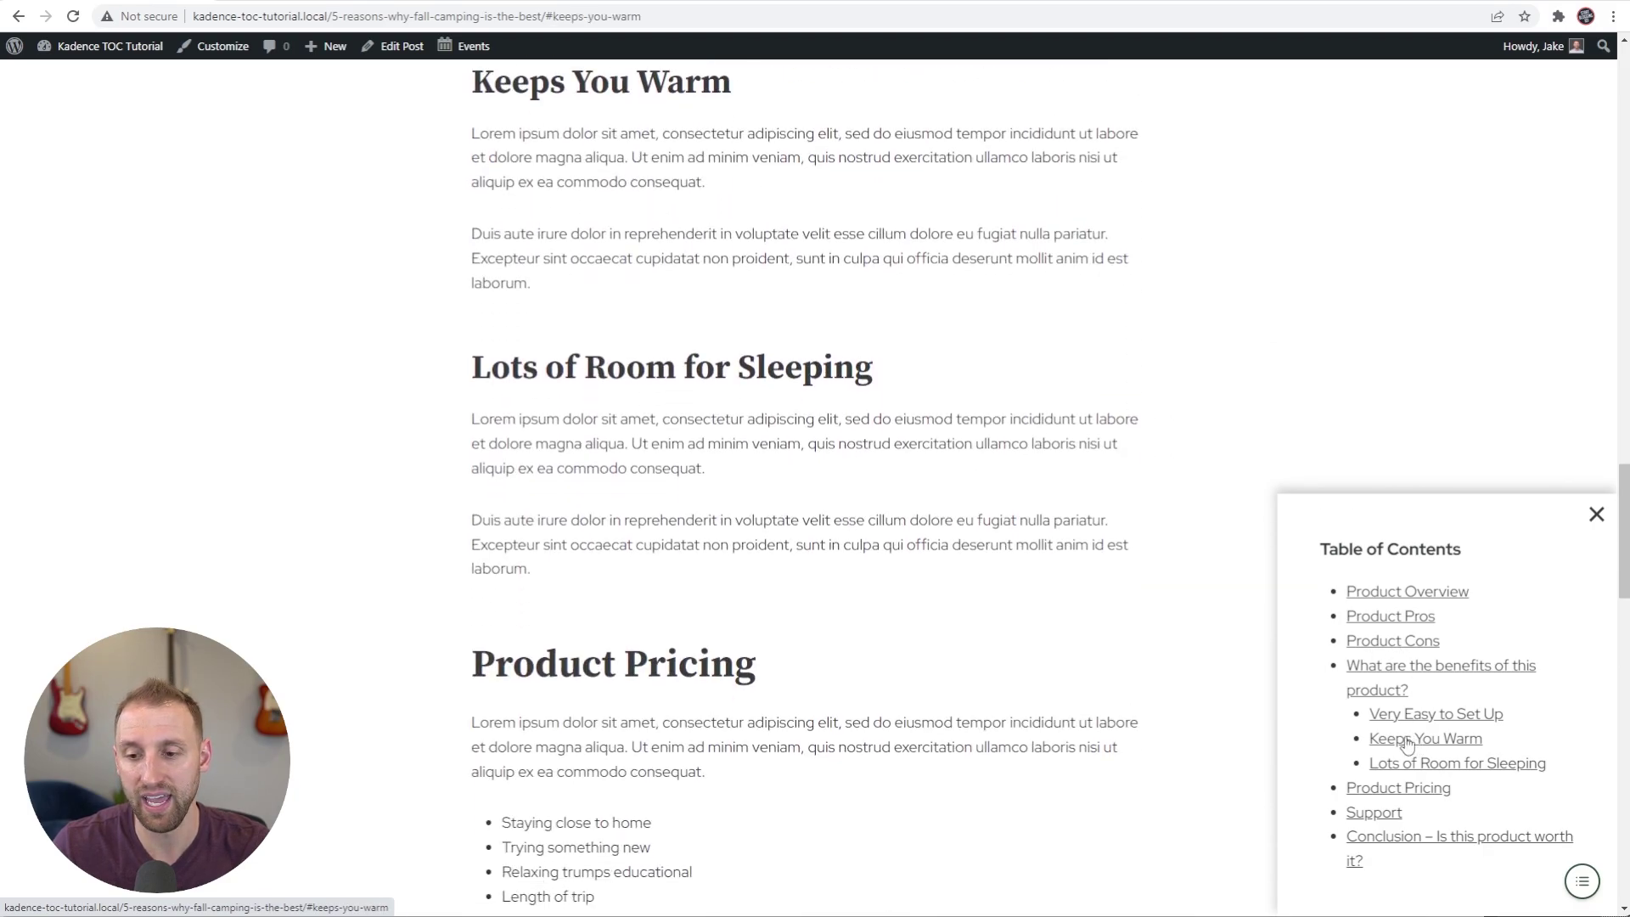
click(1597, 516)
scroll(1231, 557, down, 7)
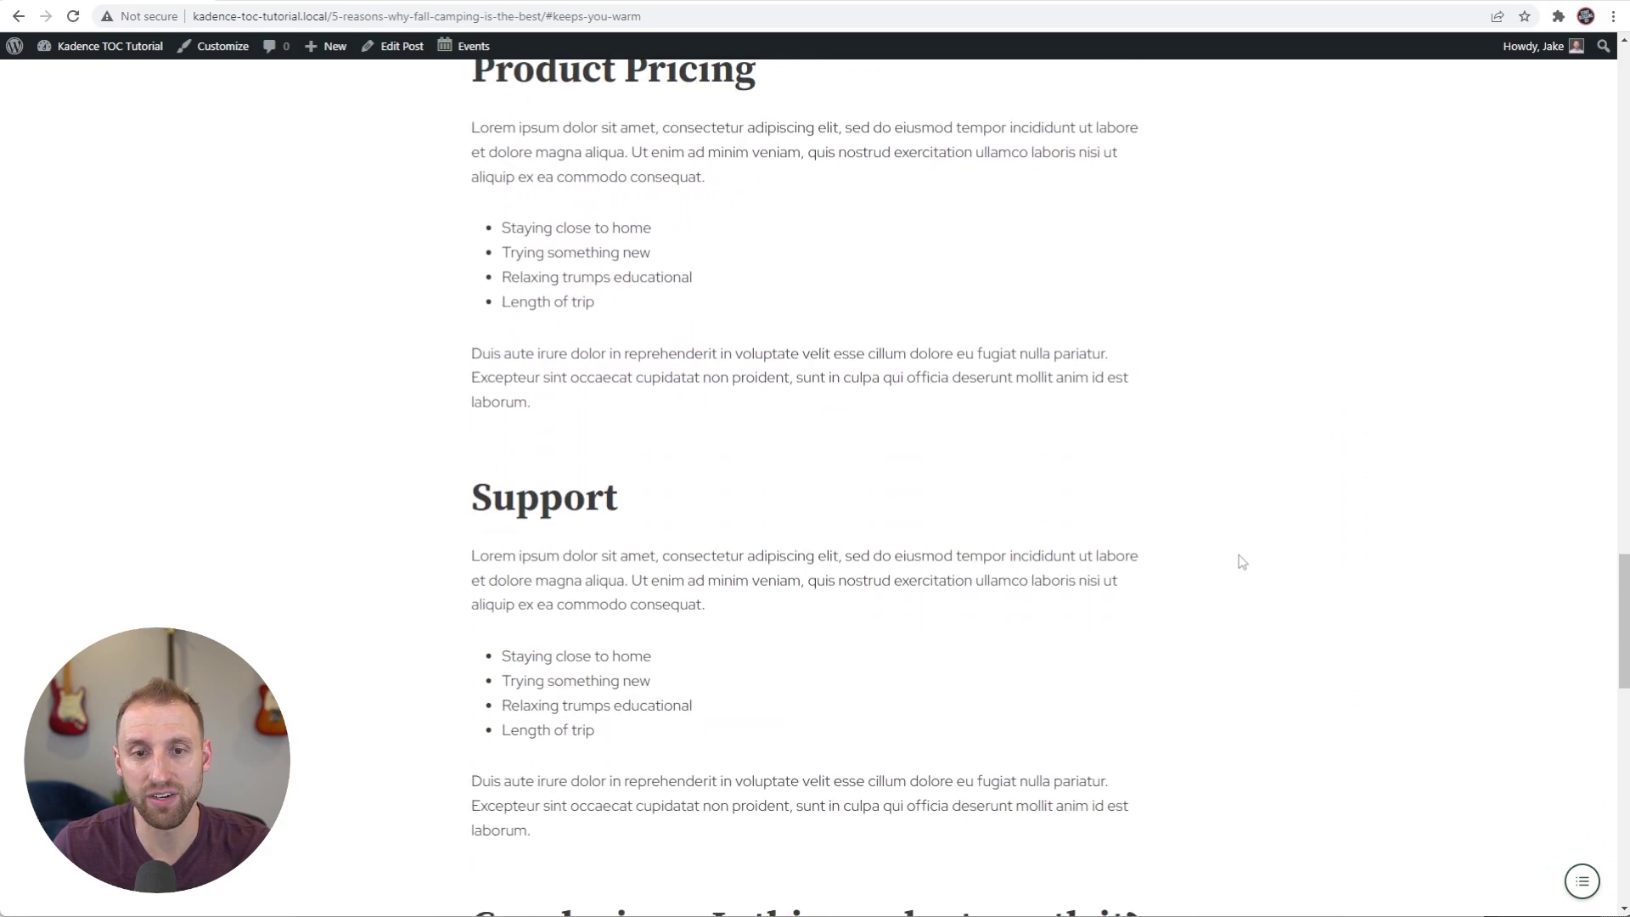
click(1583, 882)
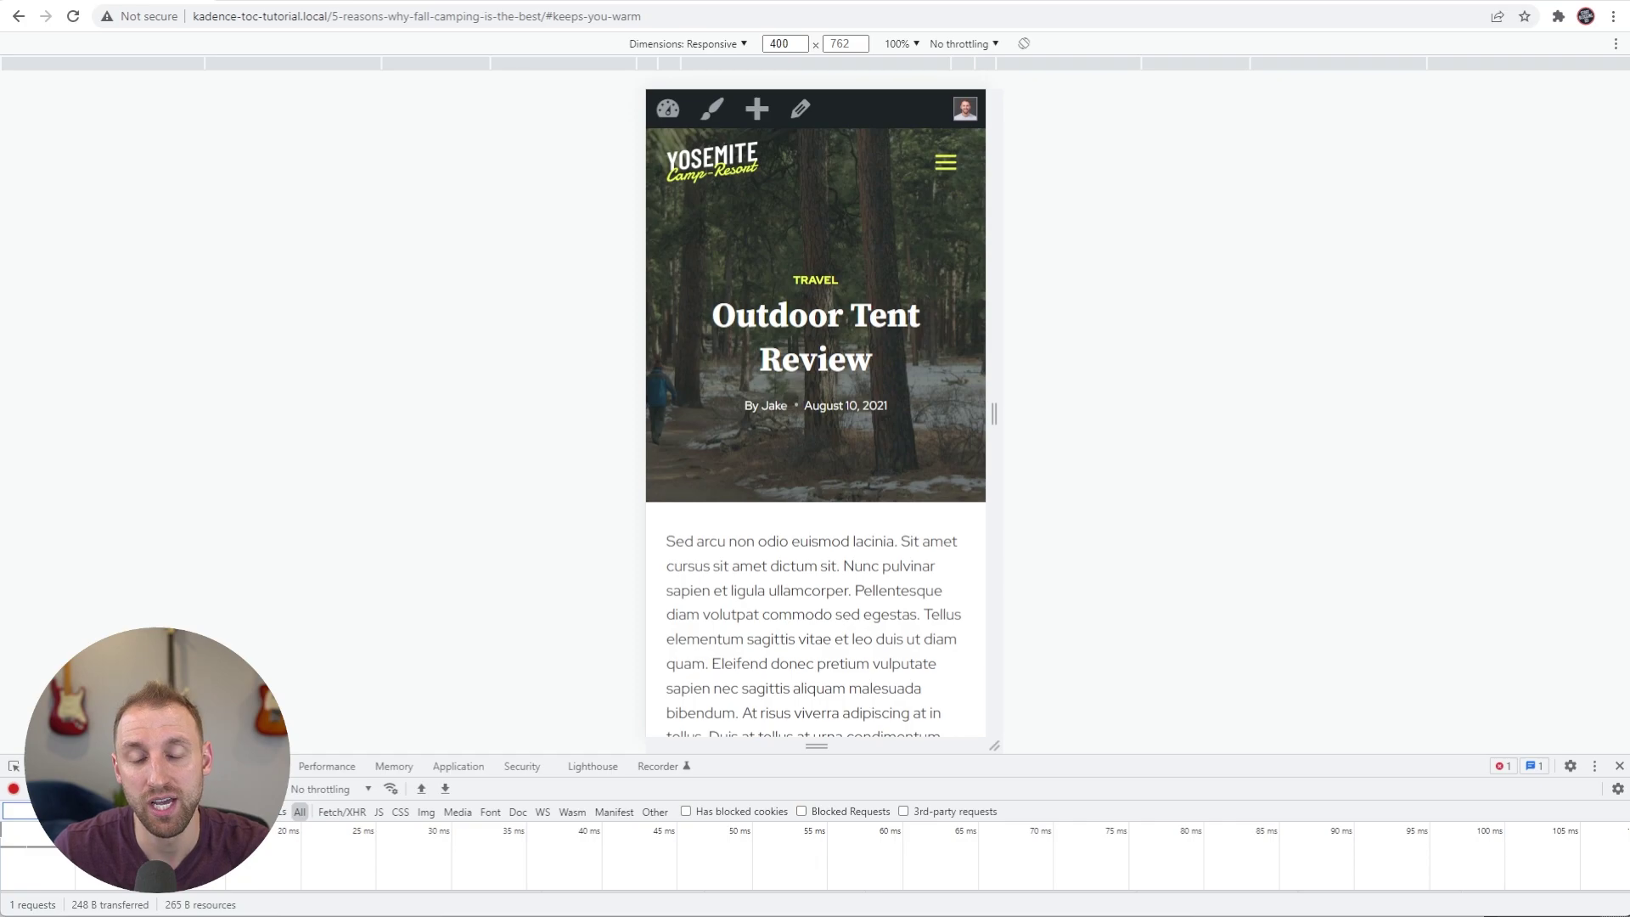
- In the 400 px wide mobile view, open the table of contents, test the Product Pros and Product Pricing links, and close it
scroll(786, 391, down, 4)
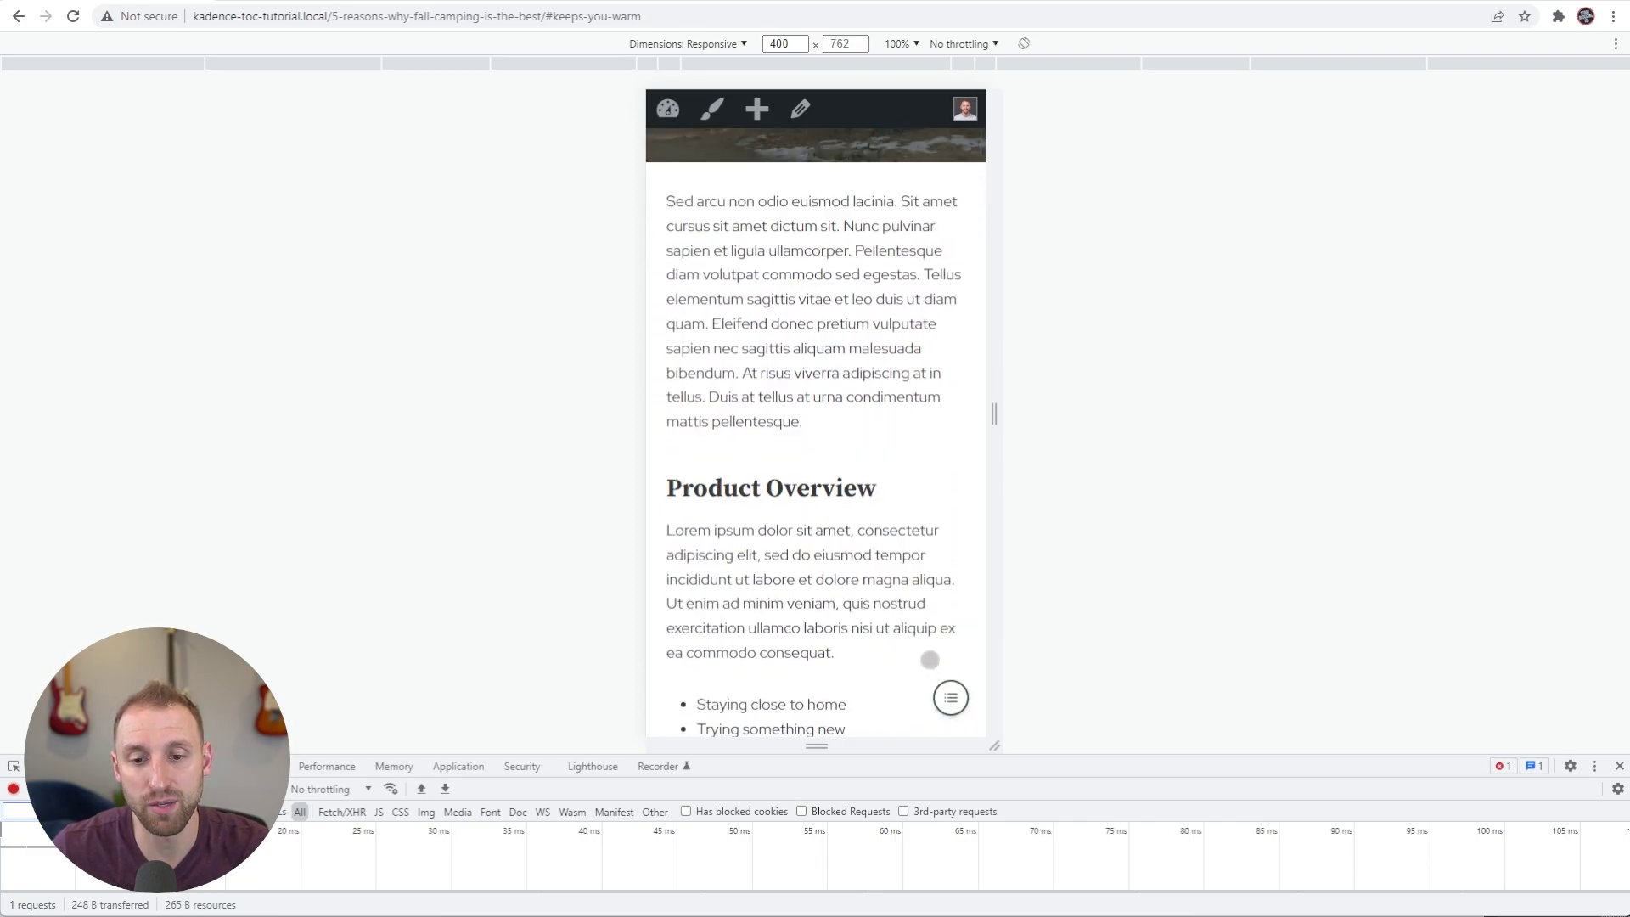
scroll(850, 594, down, 3)
scroll(859, 574, down, 2)
scroll(866, 608, up, 2)
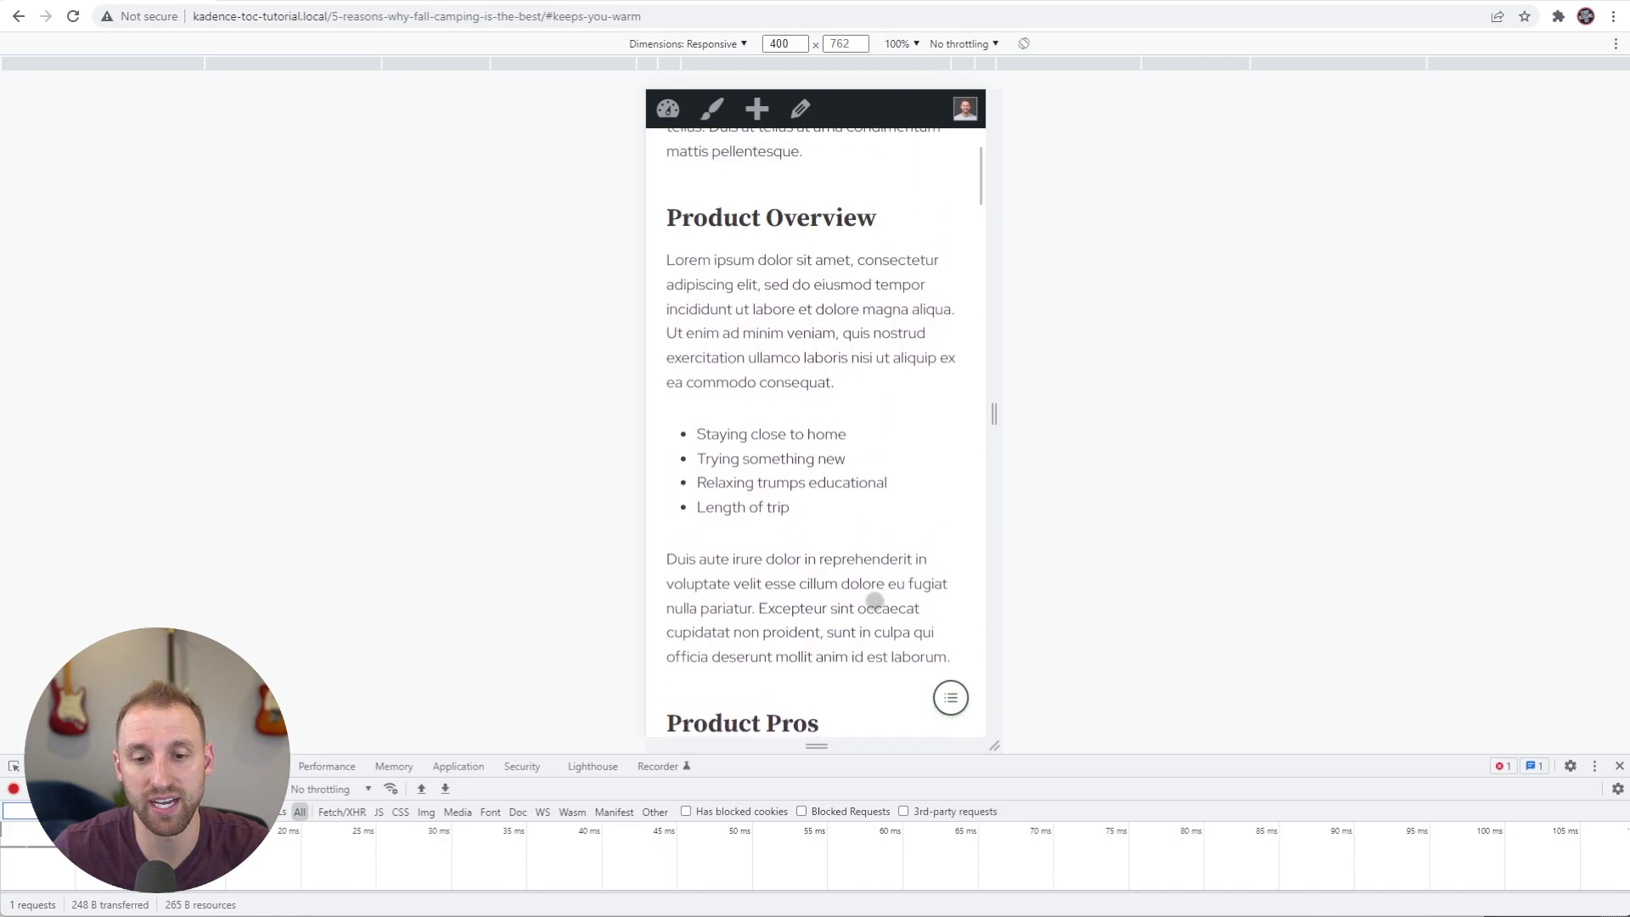
click(950, 698)
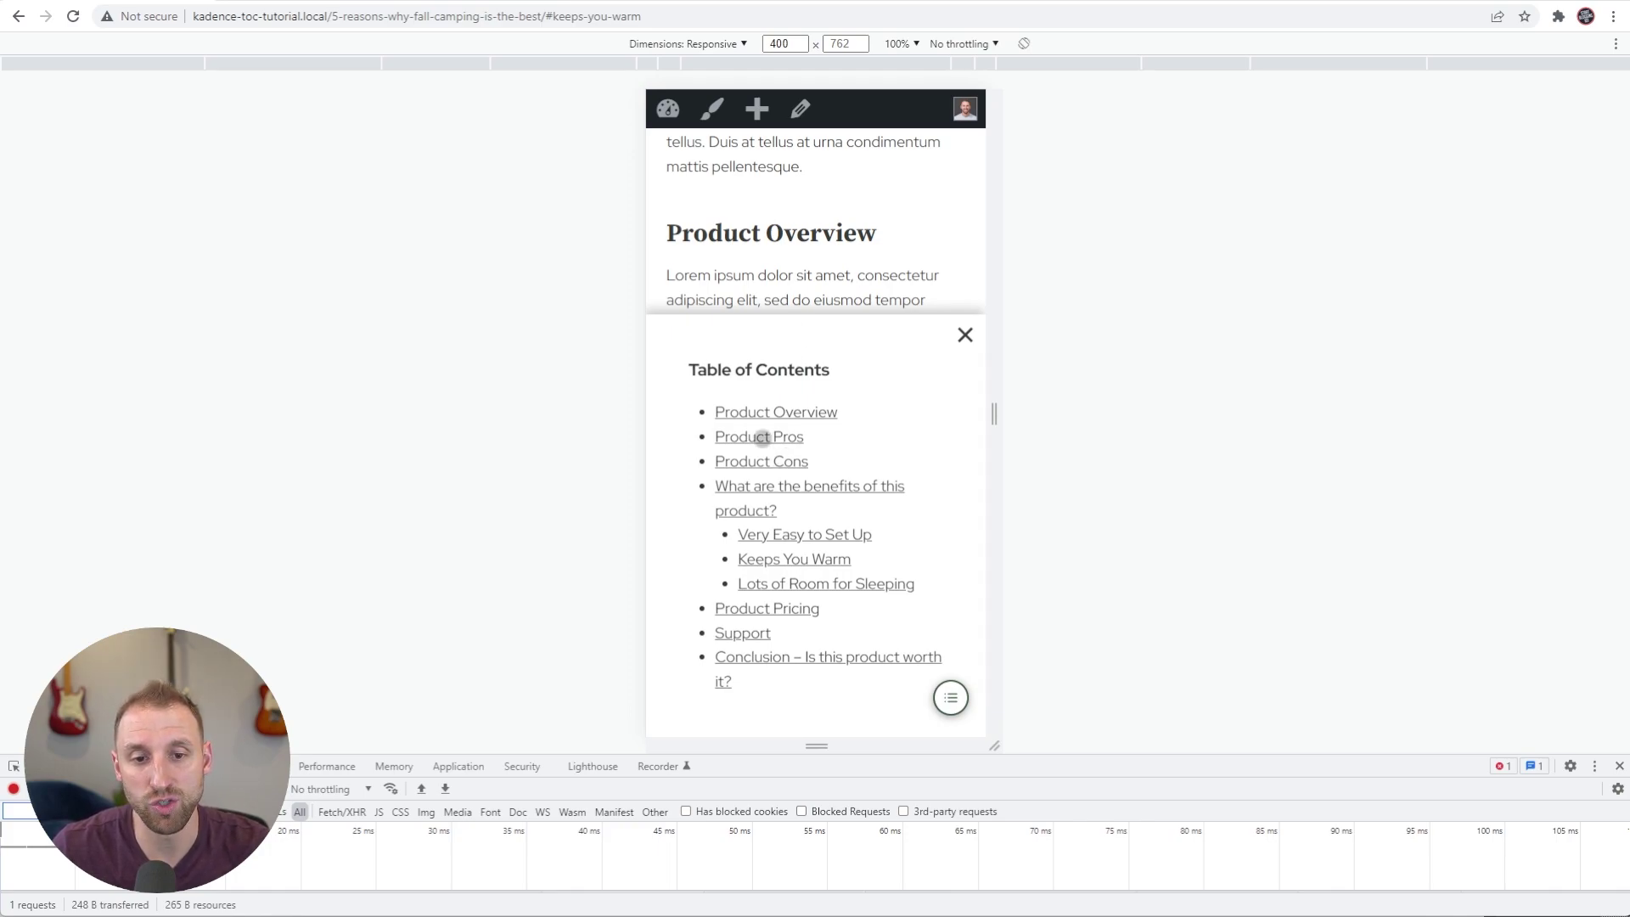
click(763, 437)
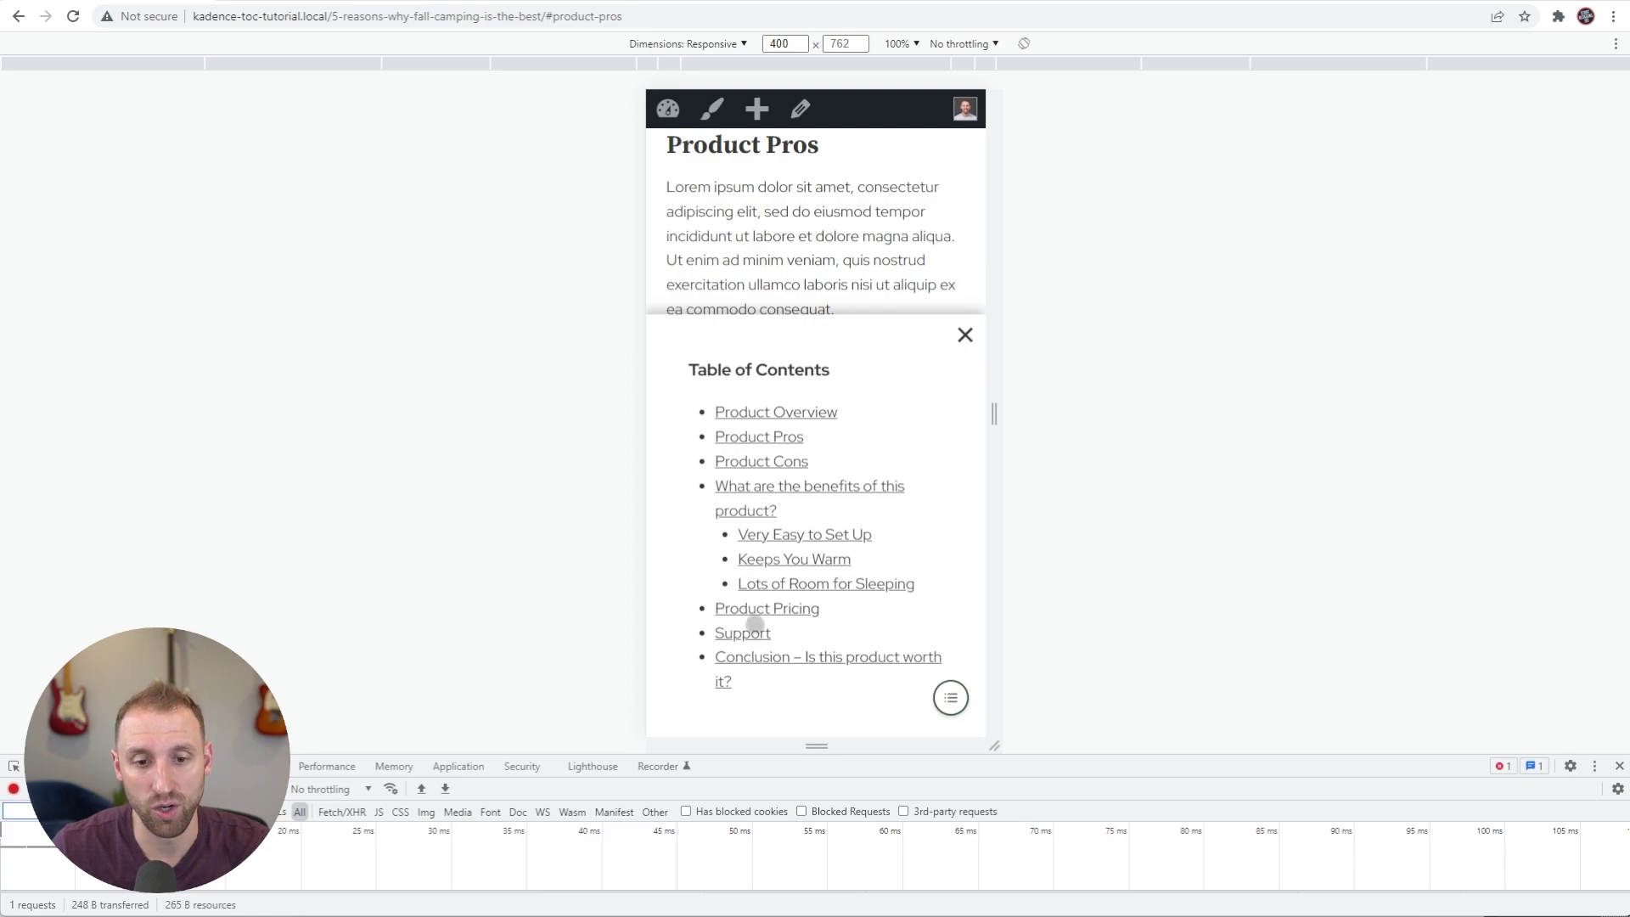
click(753, 612)
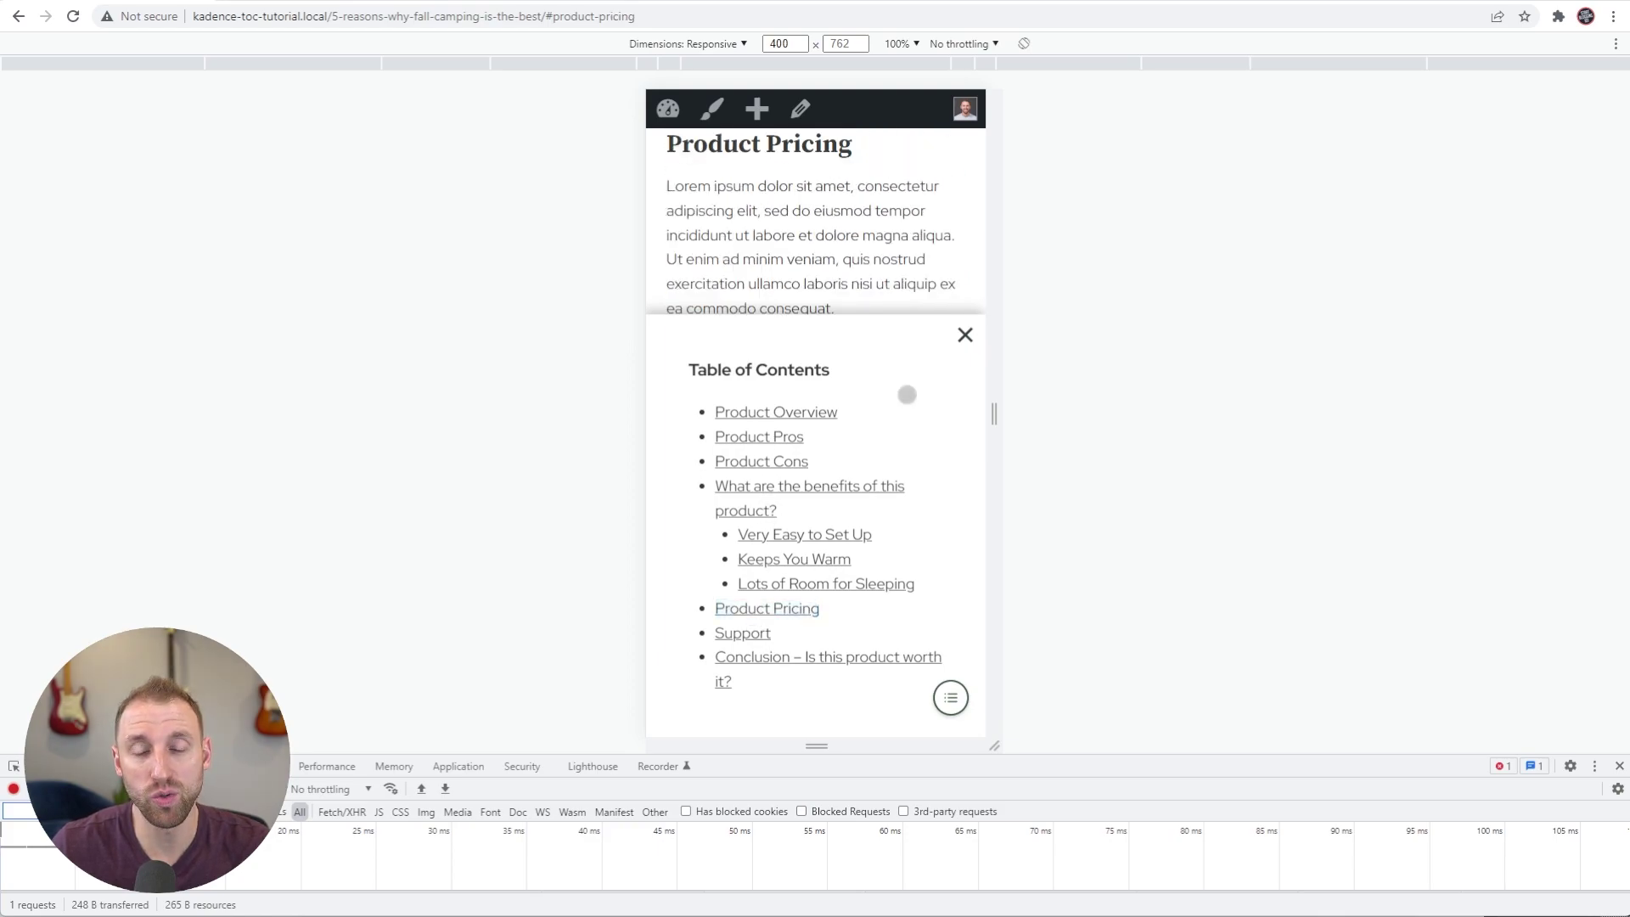
click(965, 334)
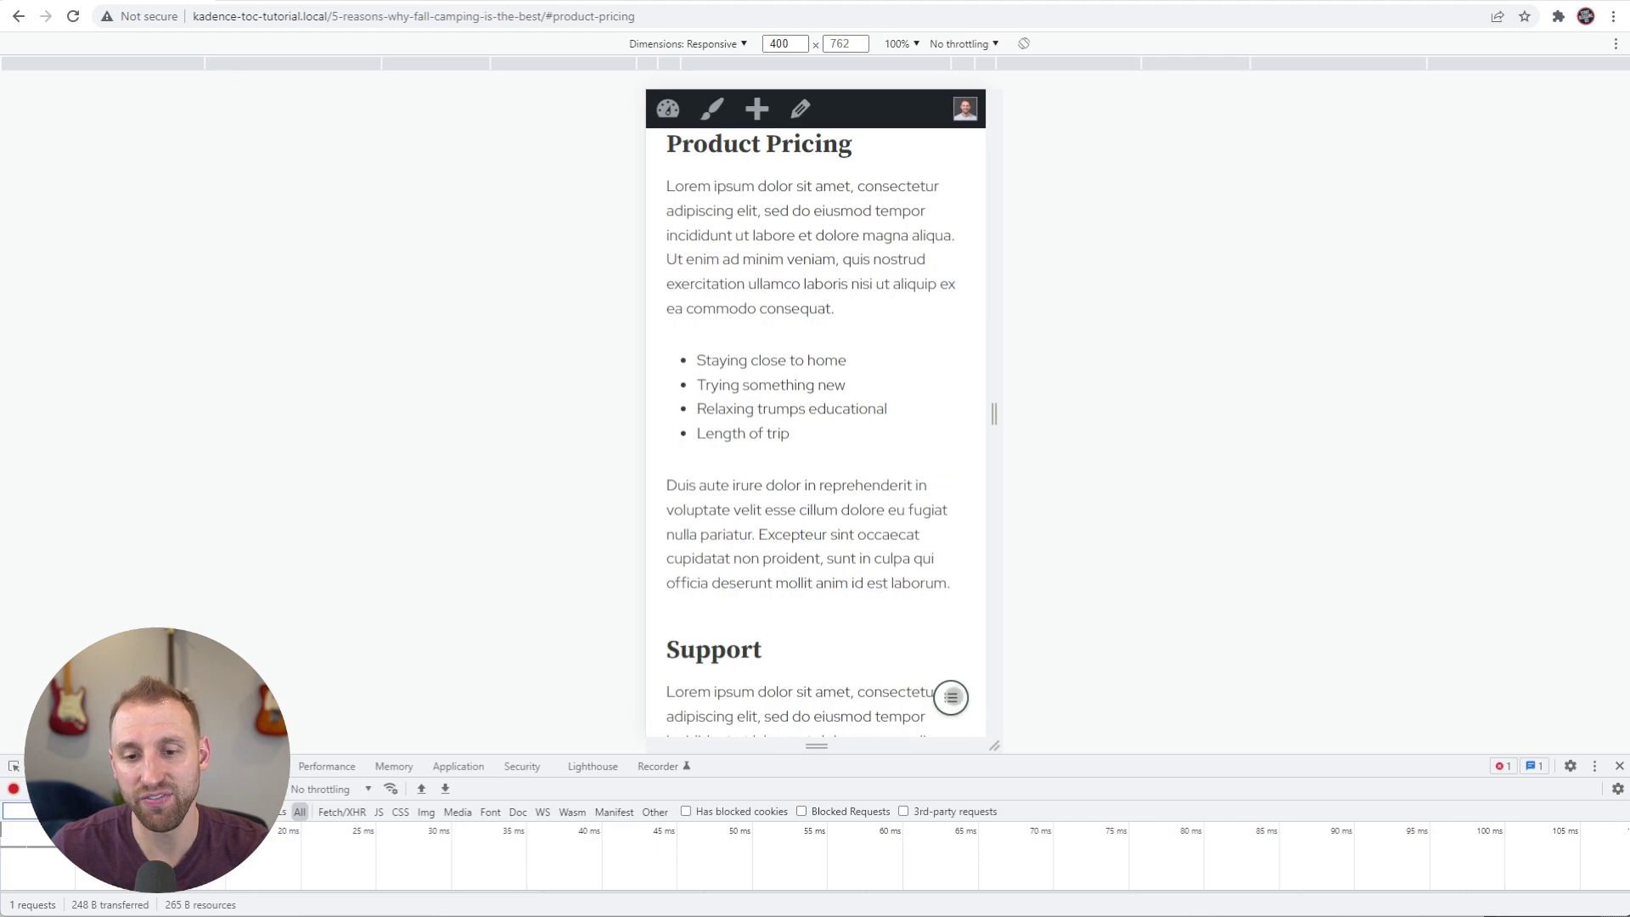
- Reopen the mobile table of contents and jump to Product Pros and Product Pricing, checking whether the slide-out stays open
click(951, 697)
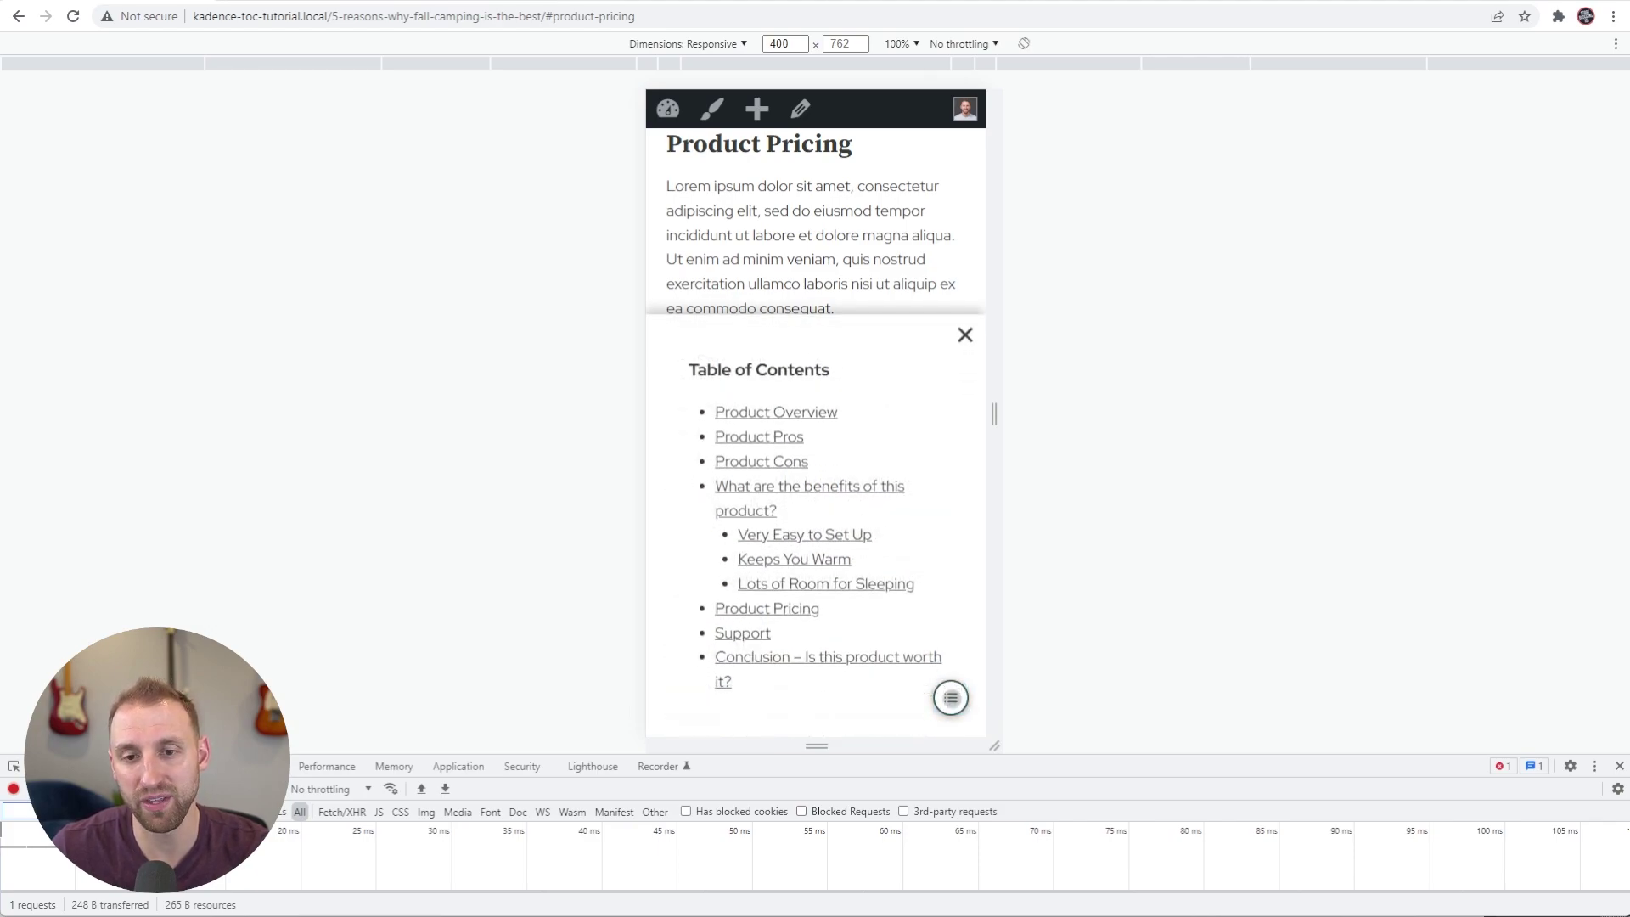
click(761, 437)
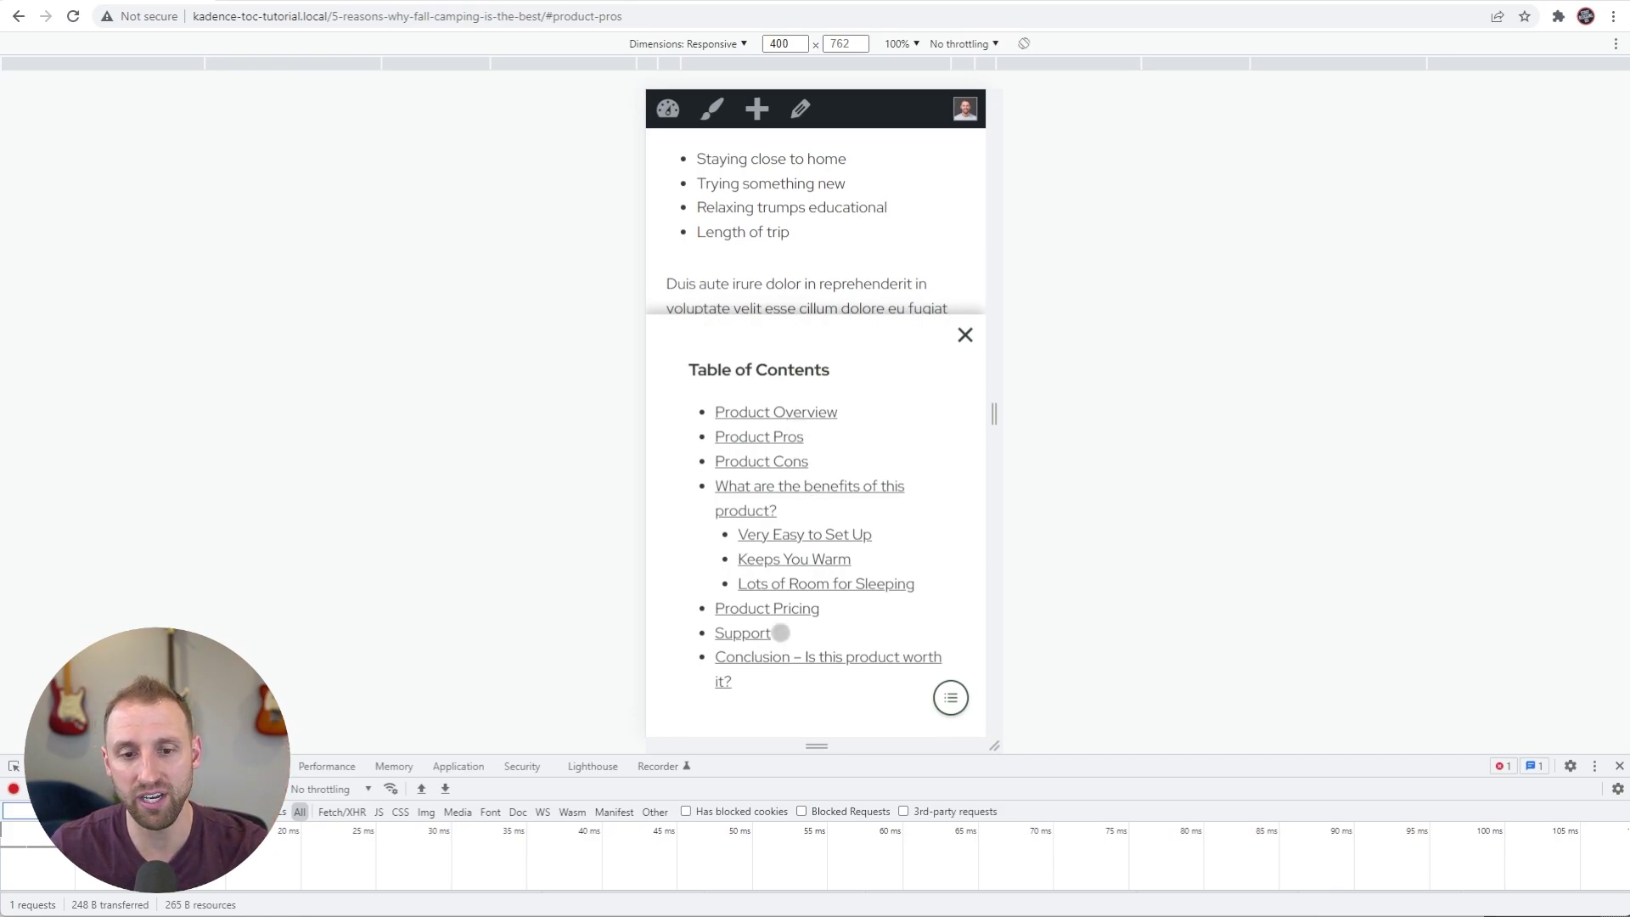
click(770, 610)
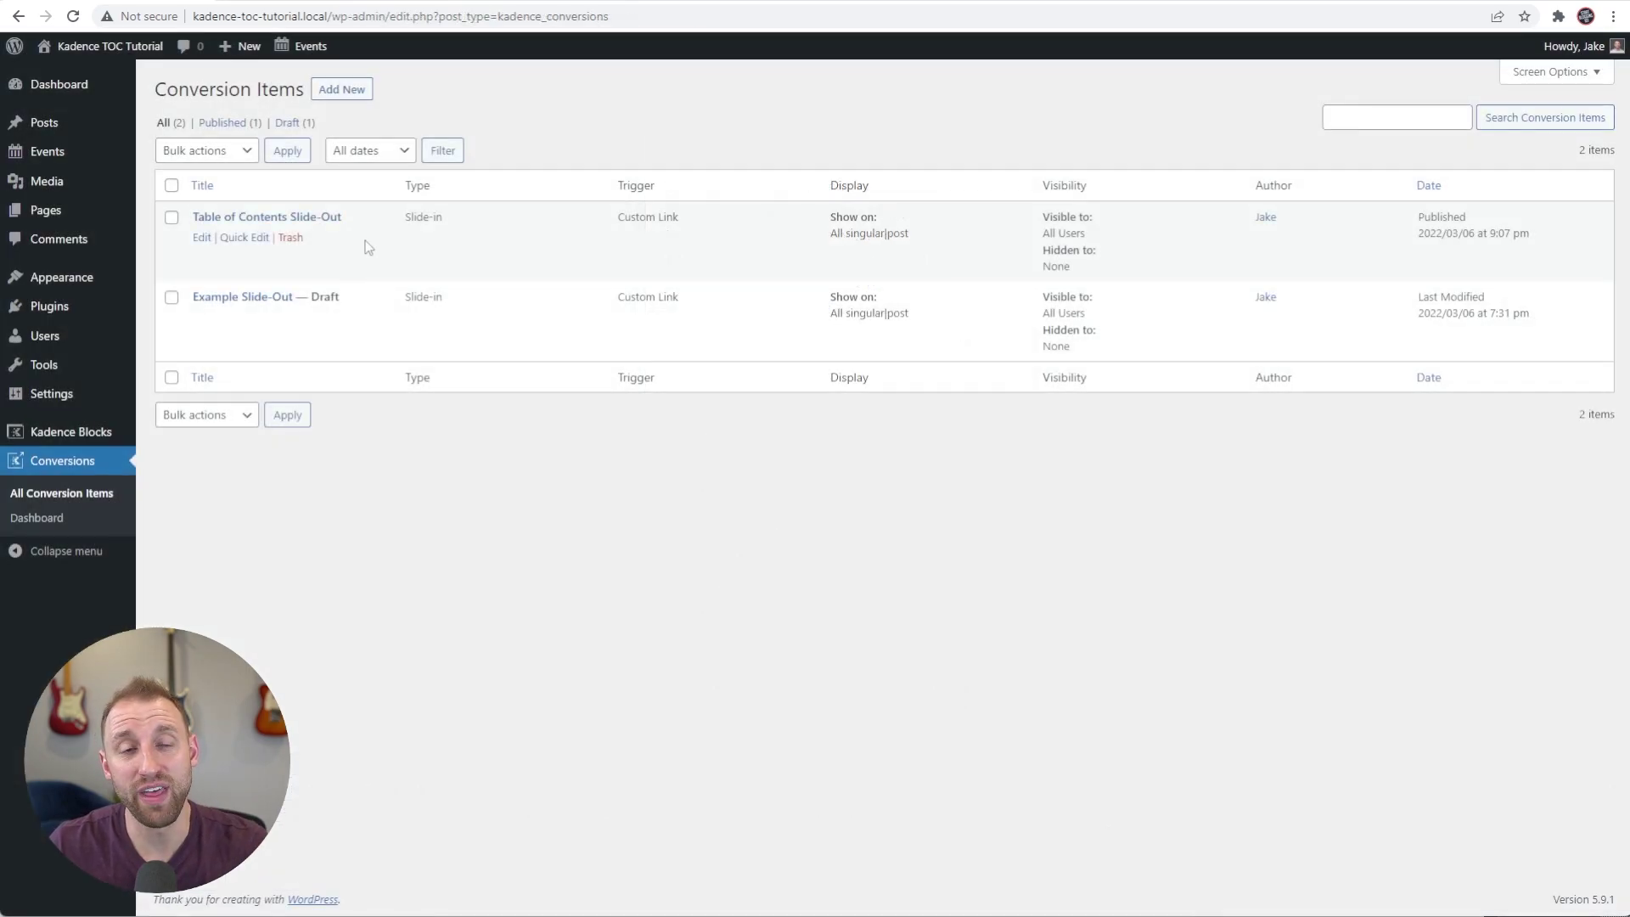
- Edit the Table of Contents Slide-Out conversion item and set the conversion goal of its Conversion Item block to Click Button
click(324, 220)
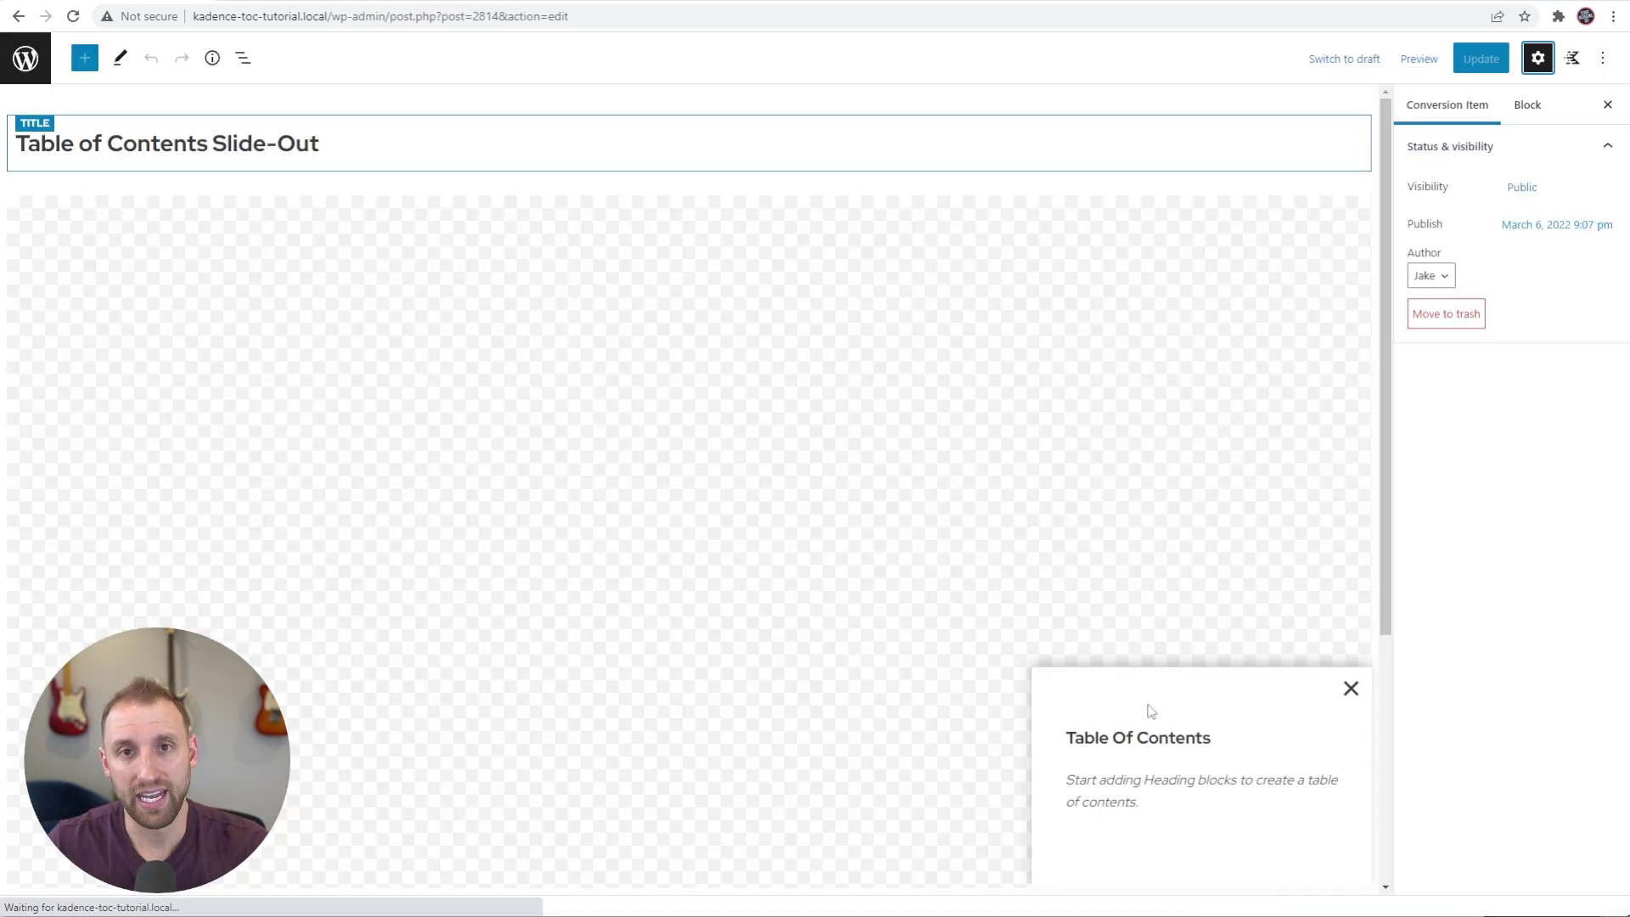
click(1146, 709)
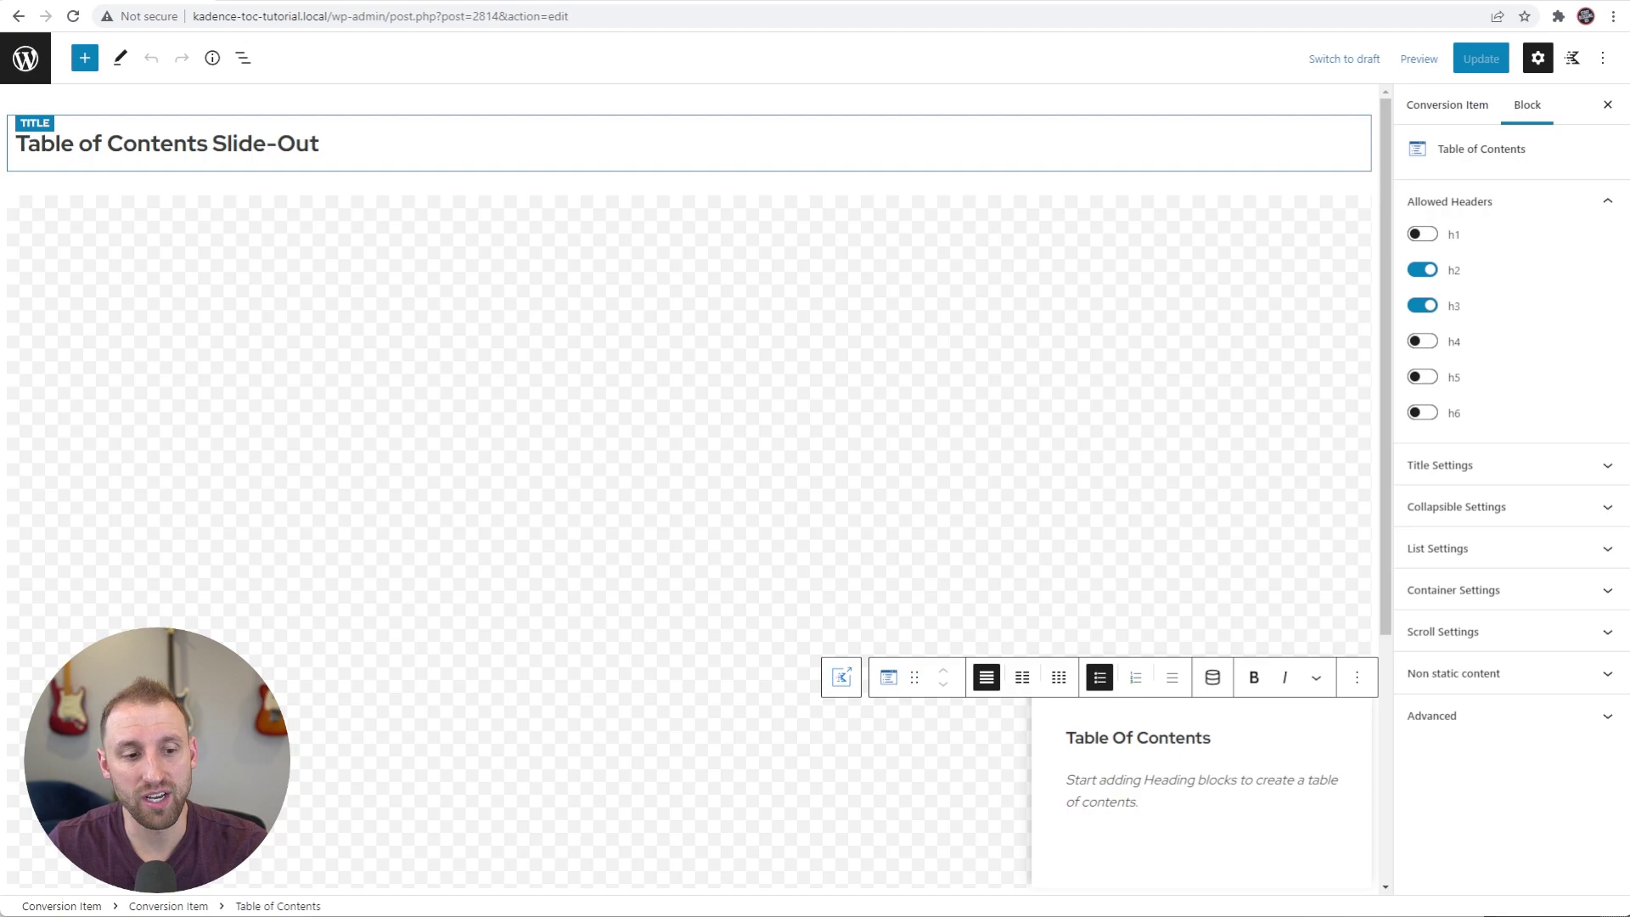
click(170, 907)
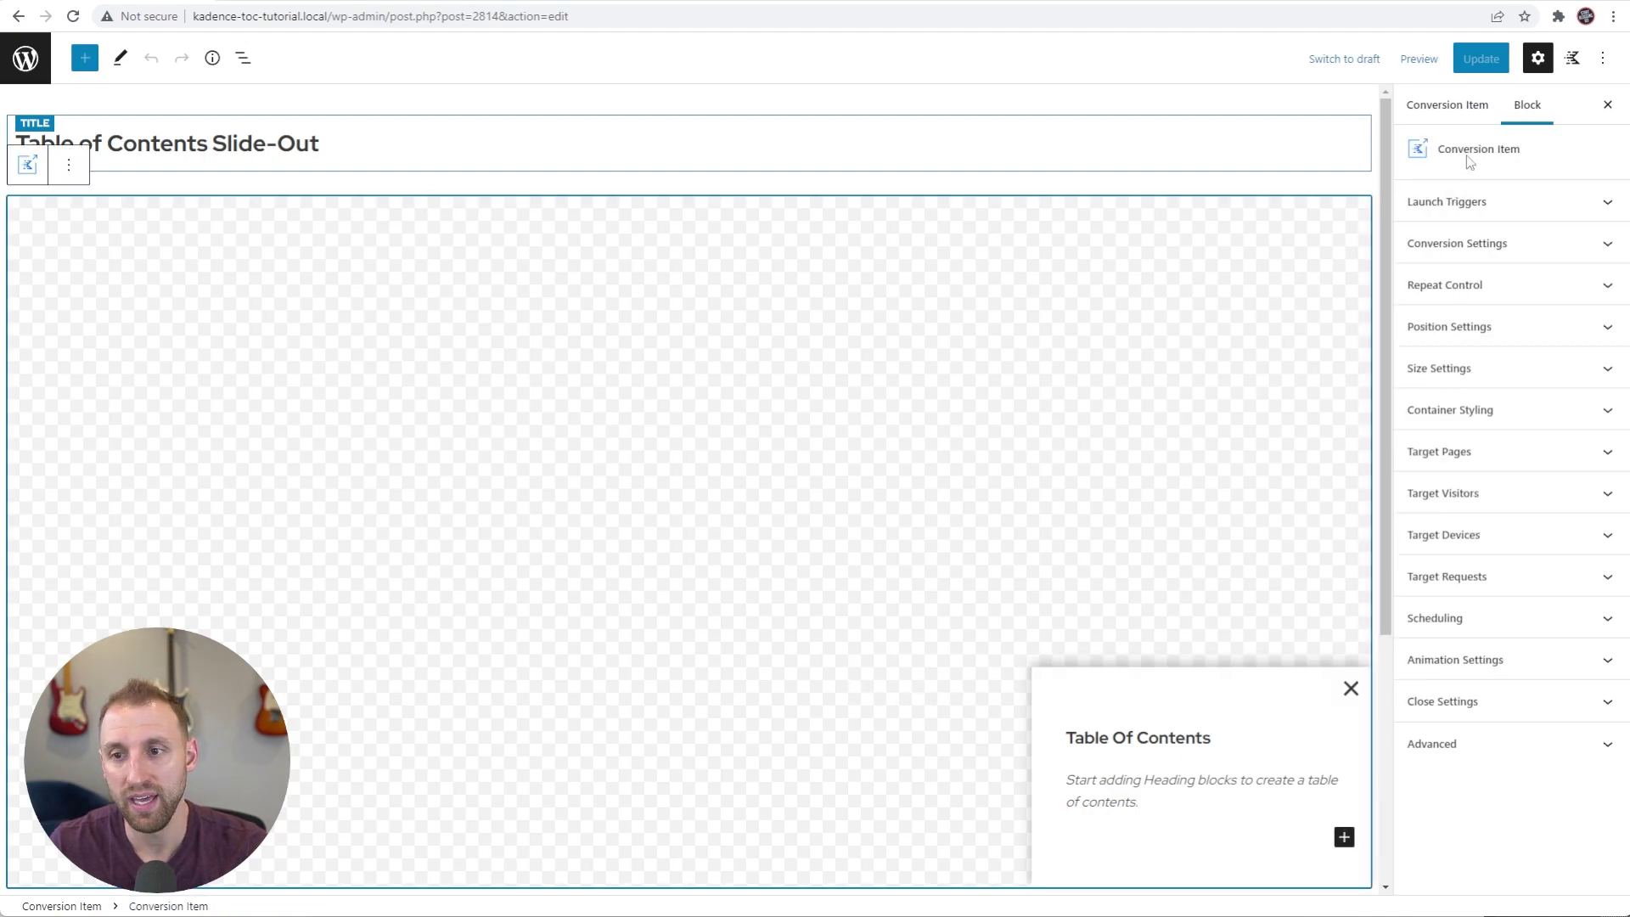
click(1471, 247)
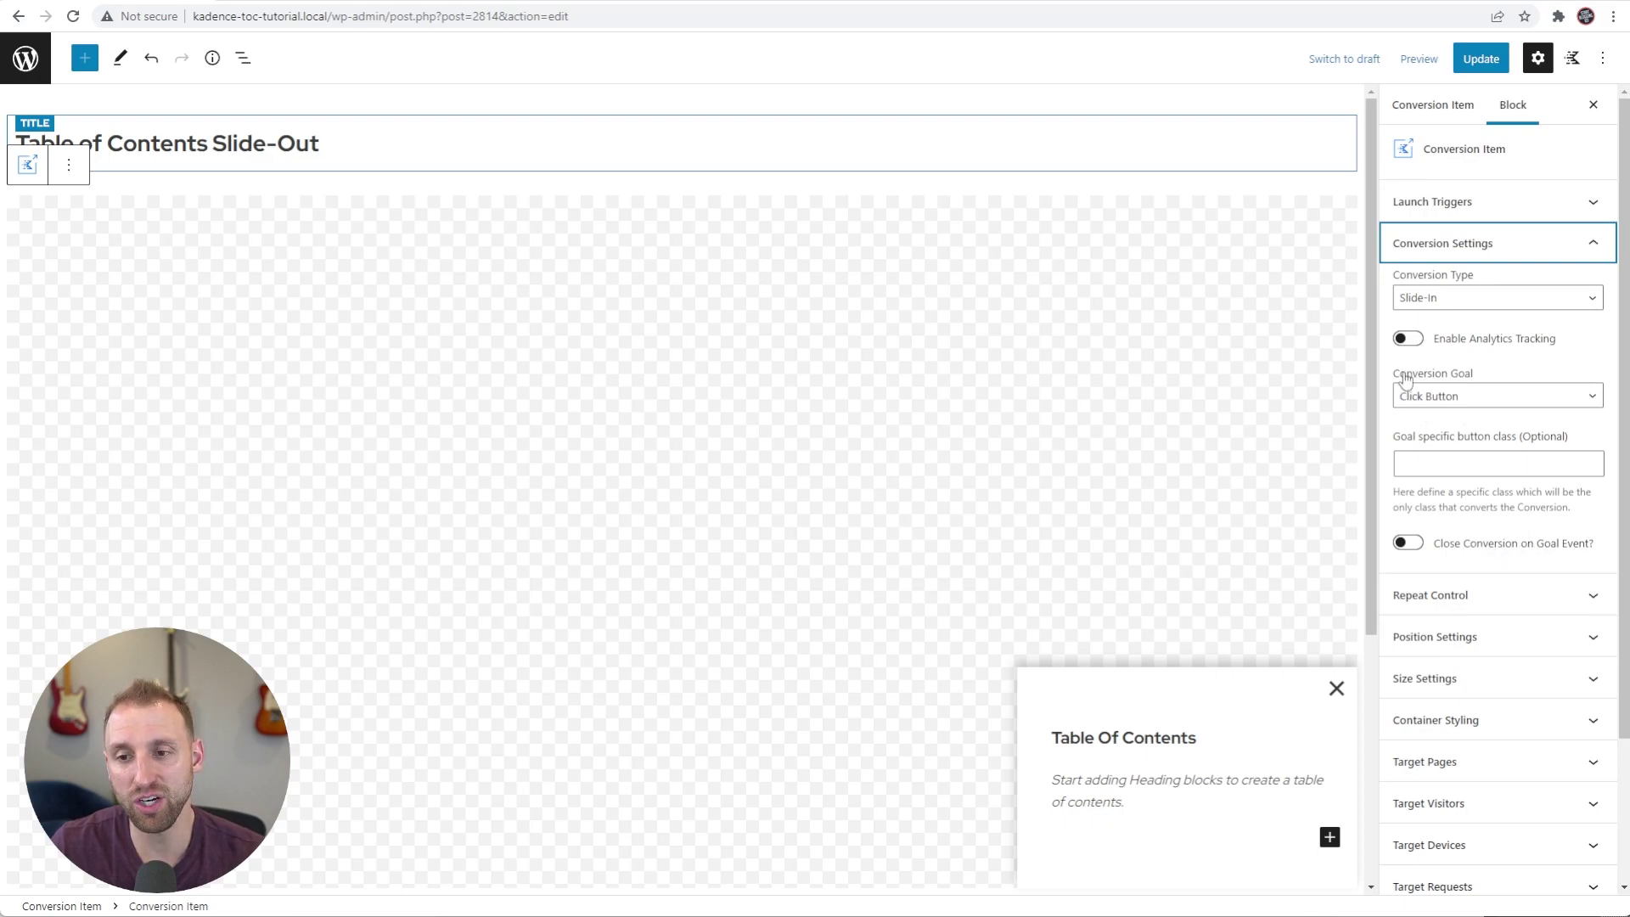
click(1496, 404)
click(1480, 432)
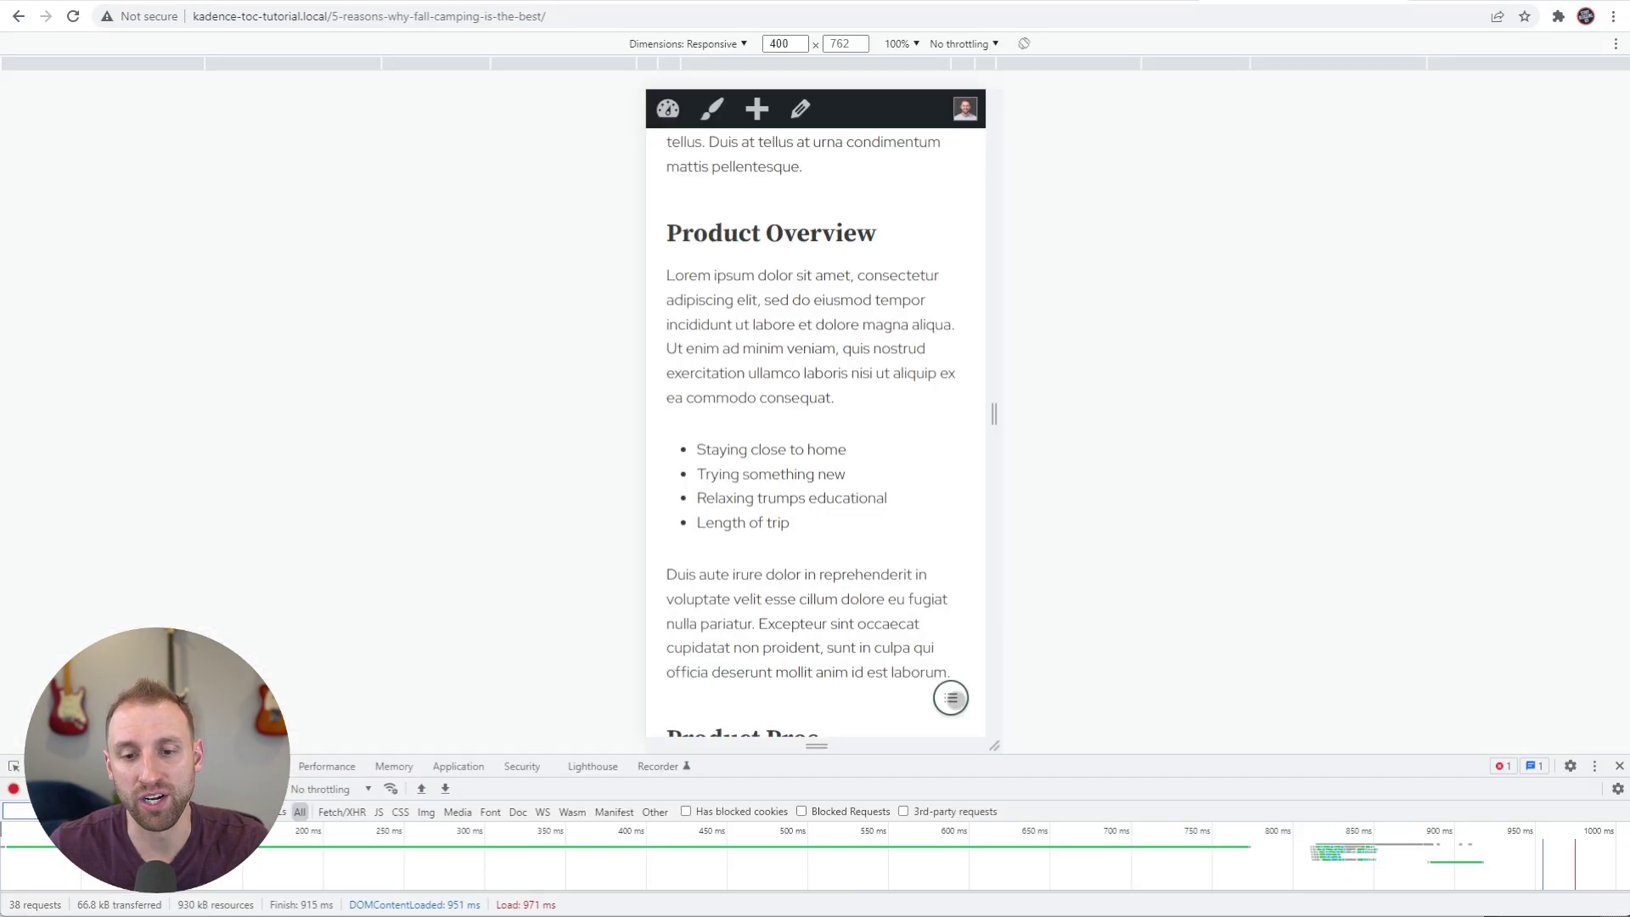
- Open the table of contents in the post's mobile view and inspect the Product Overview link's code
click(951, 697)
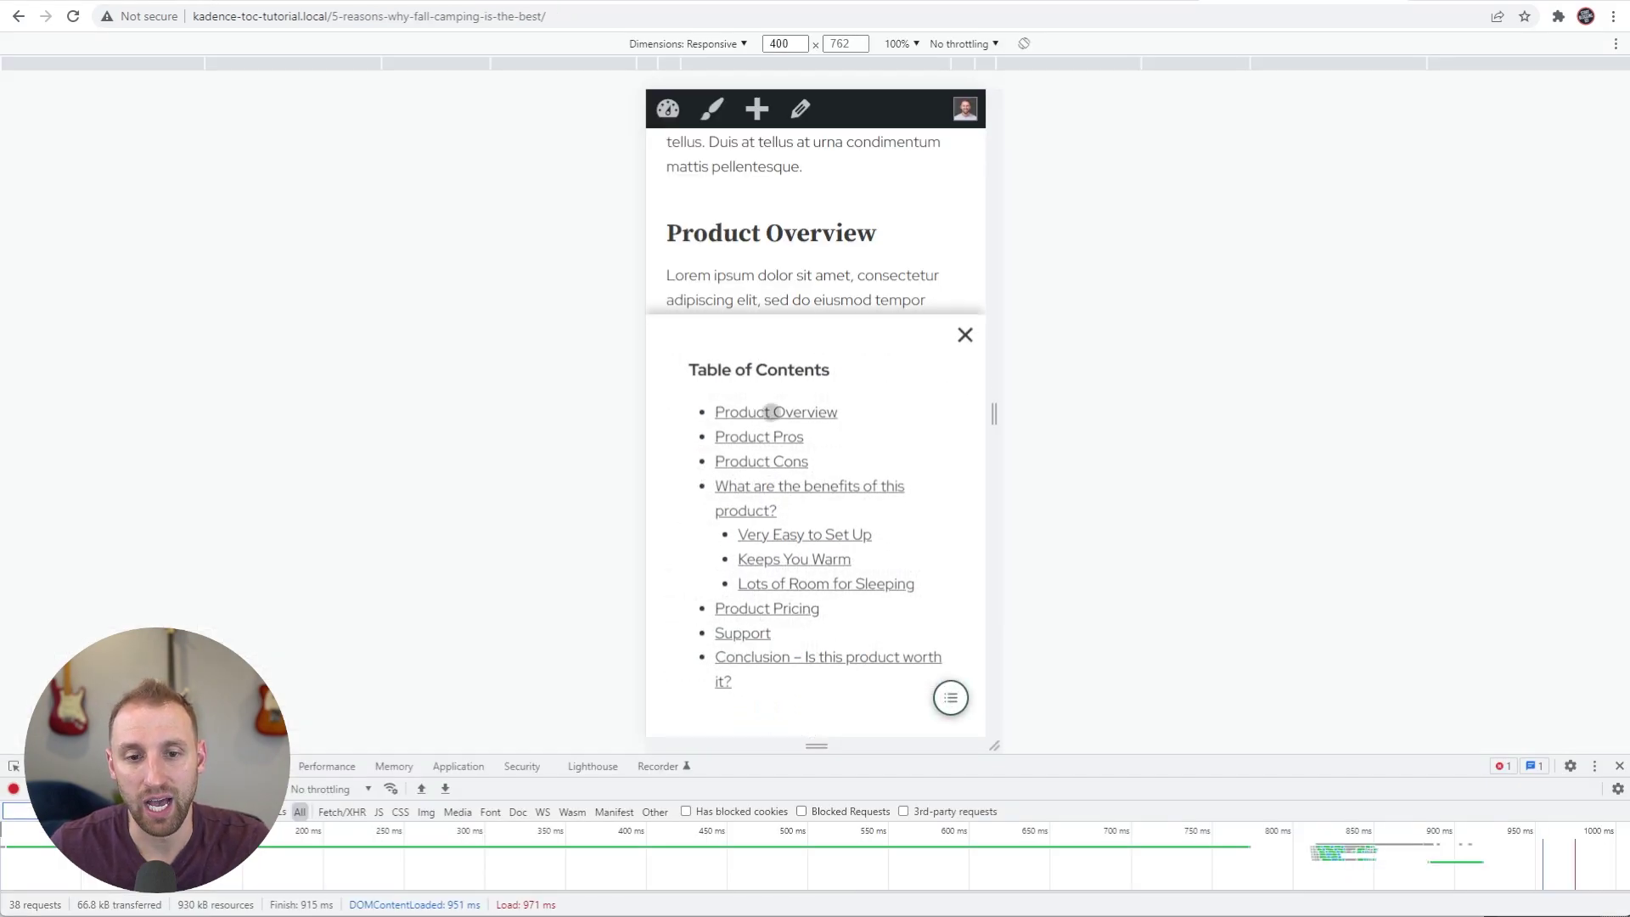
right_click(772, 412)
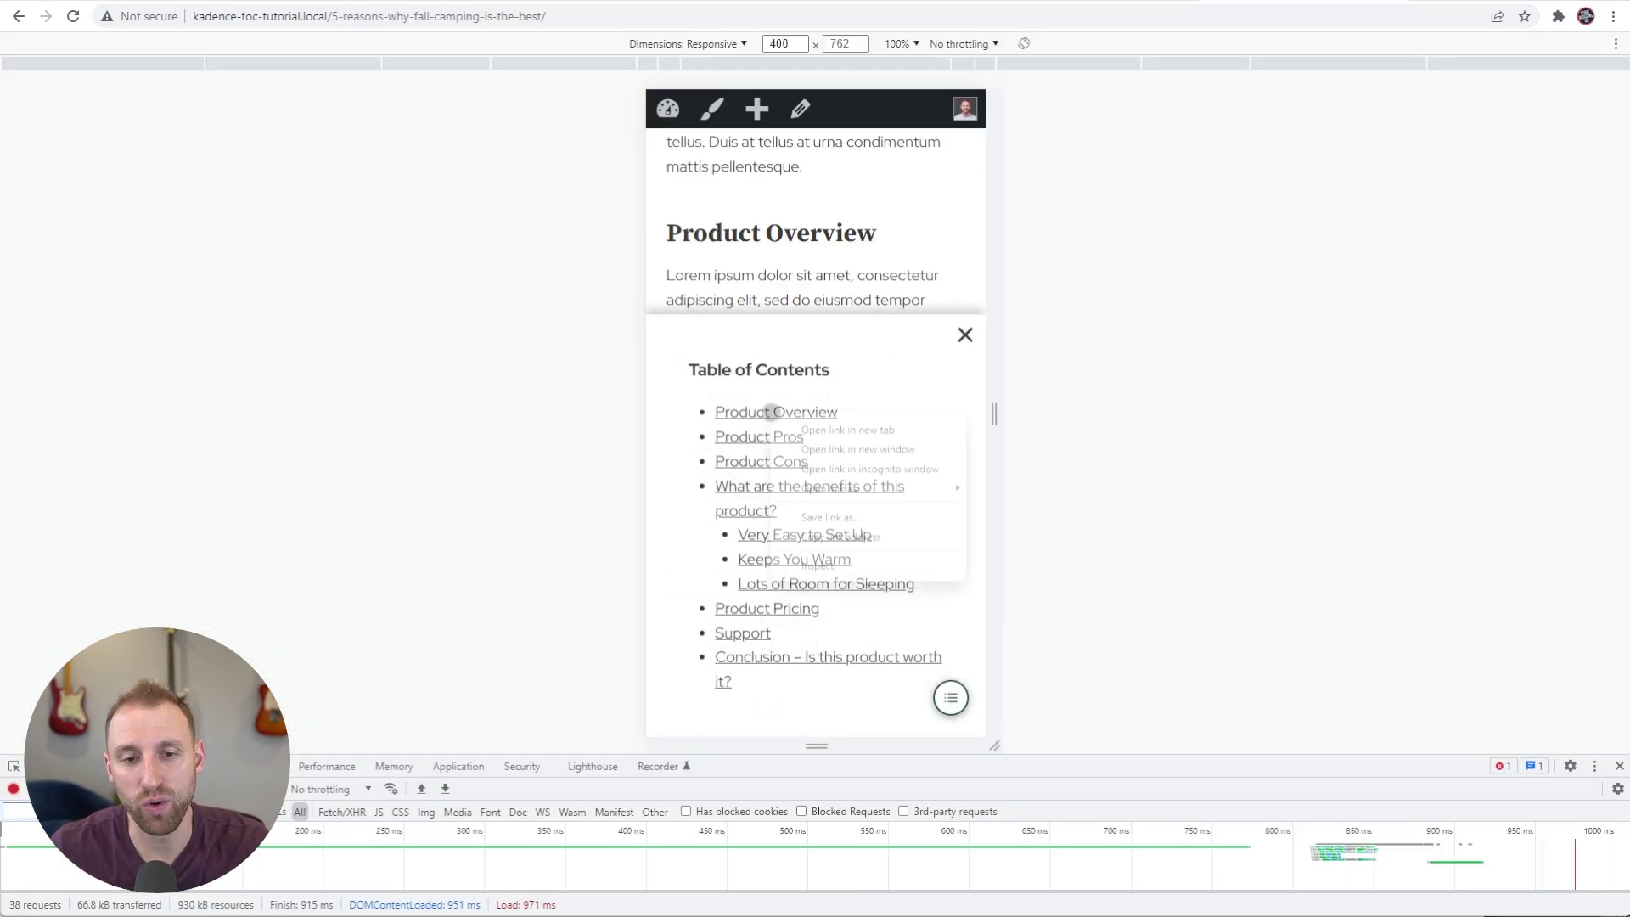
click(840, 559)
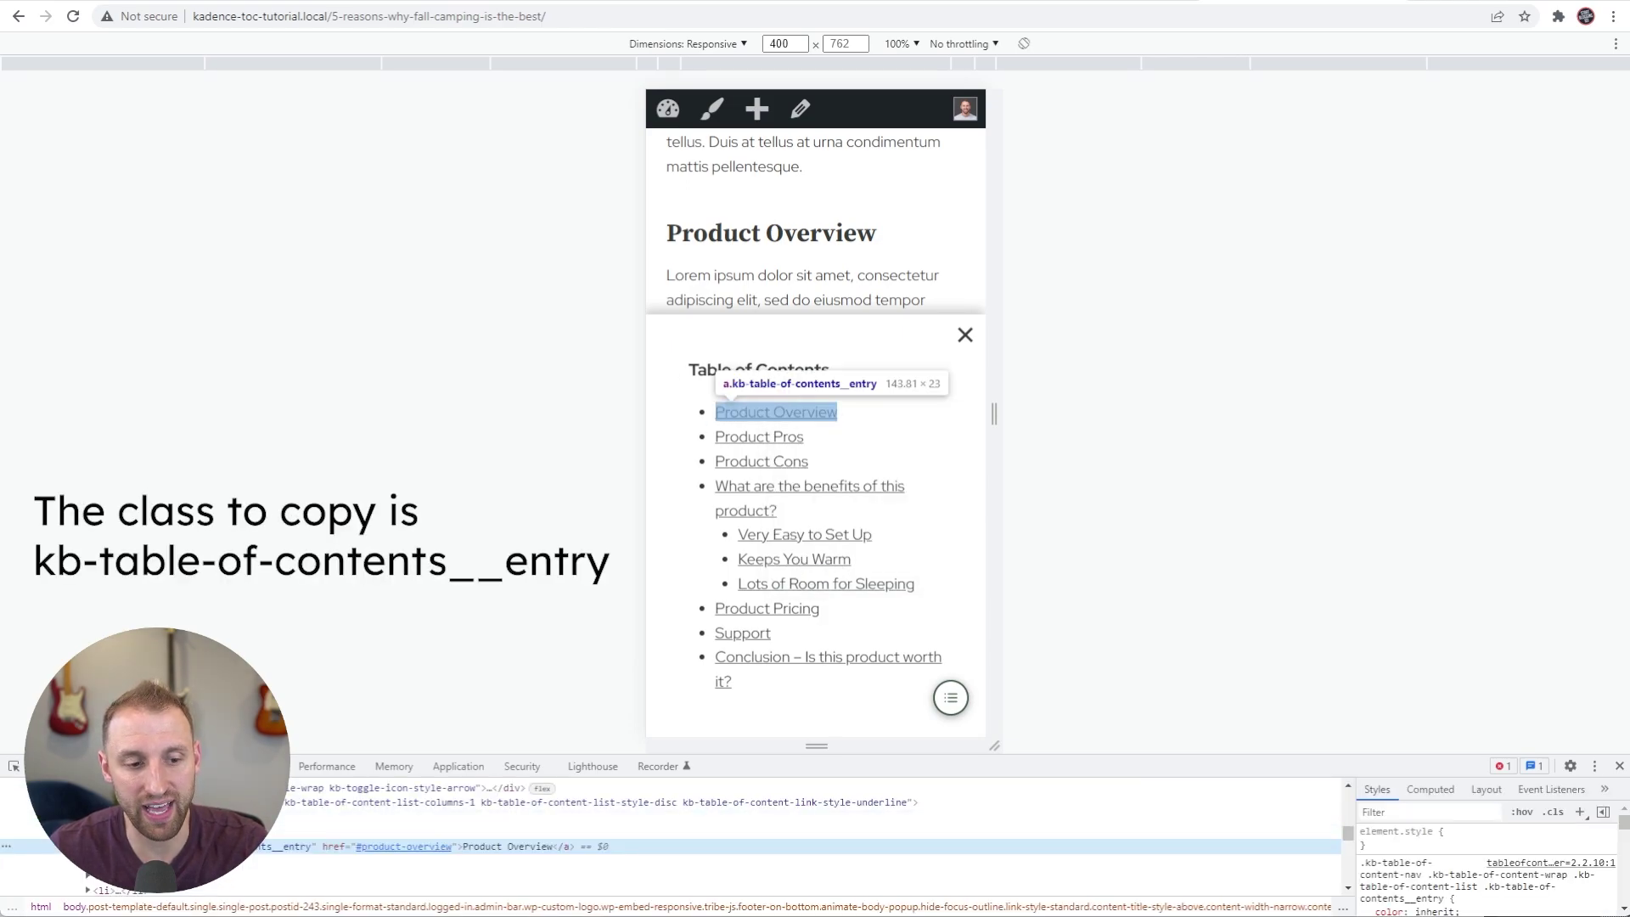
- Copy the class kb-table-of-contents__entry from the Product Pros link's HTML
click(88, 881)
scroll(88, 849, down, 1)
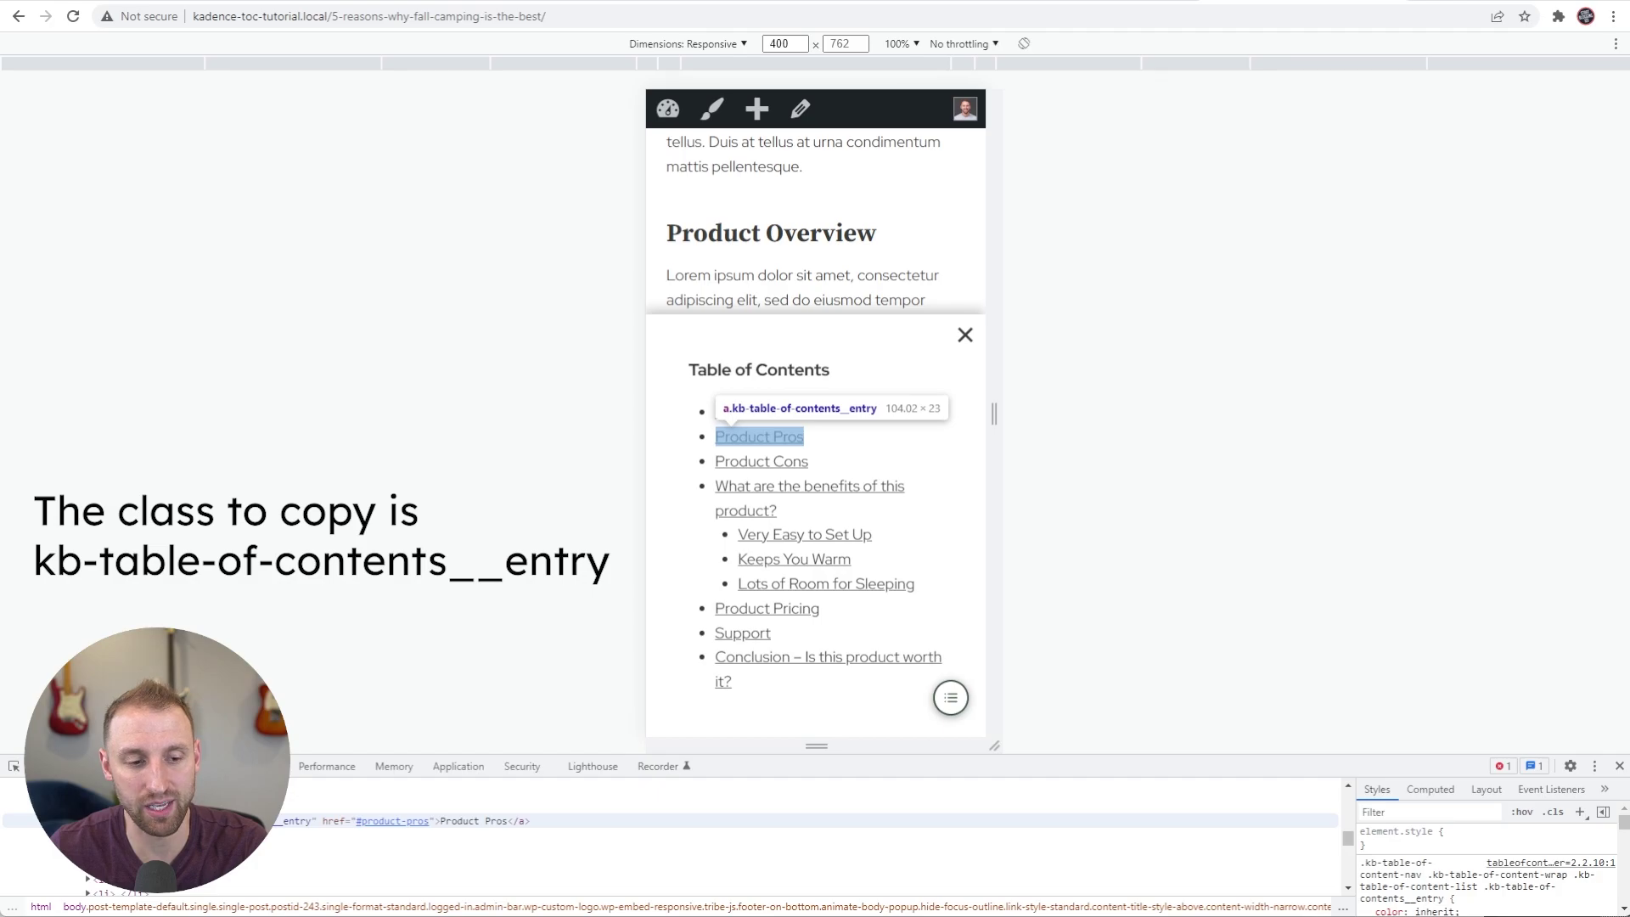
click(88, 820)
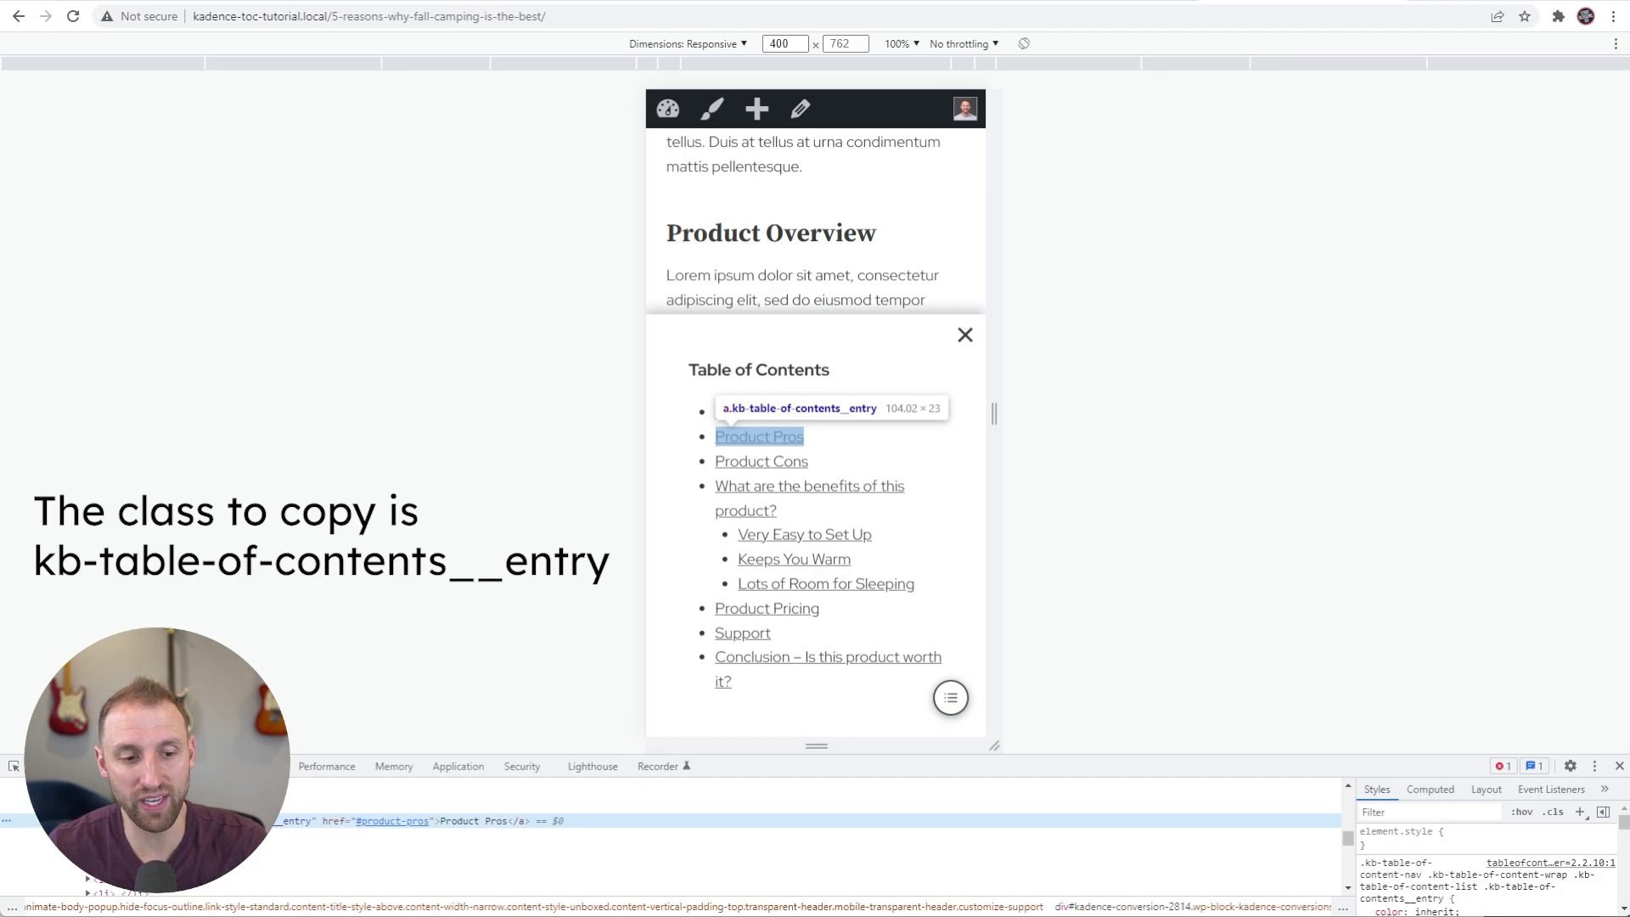
double_click(296, 822)
key(ctrl+c)
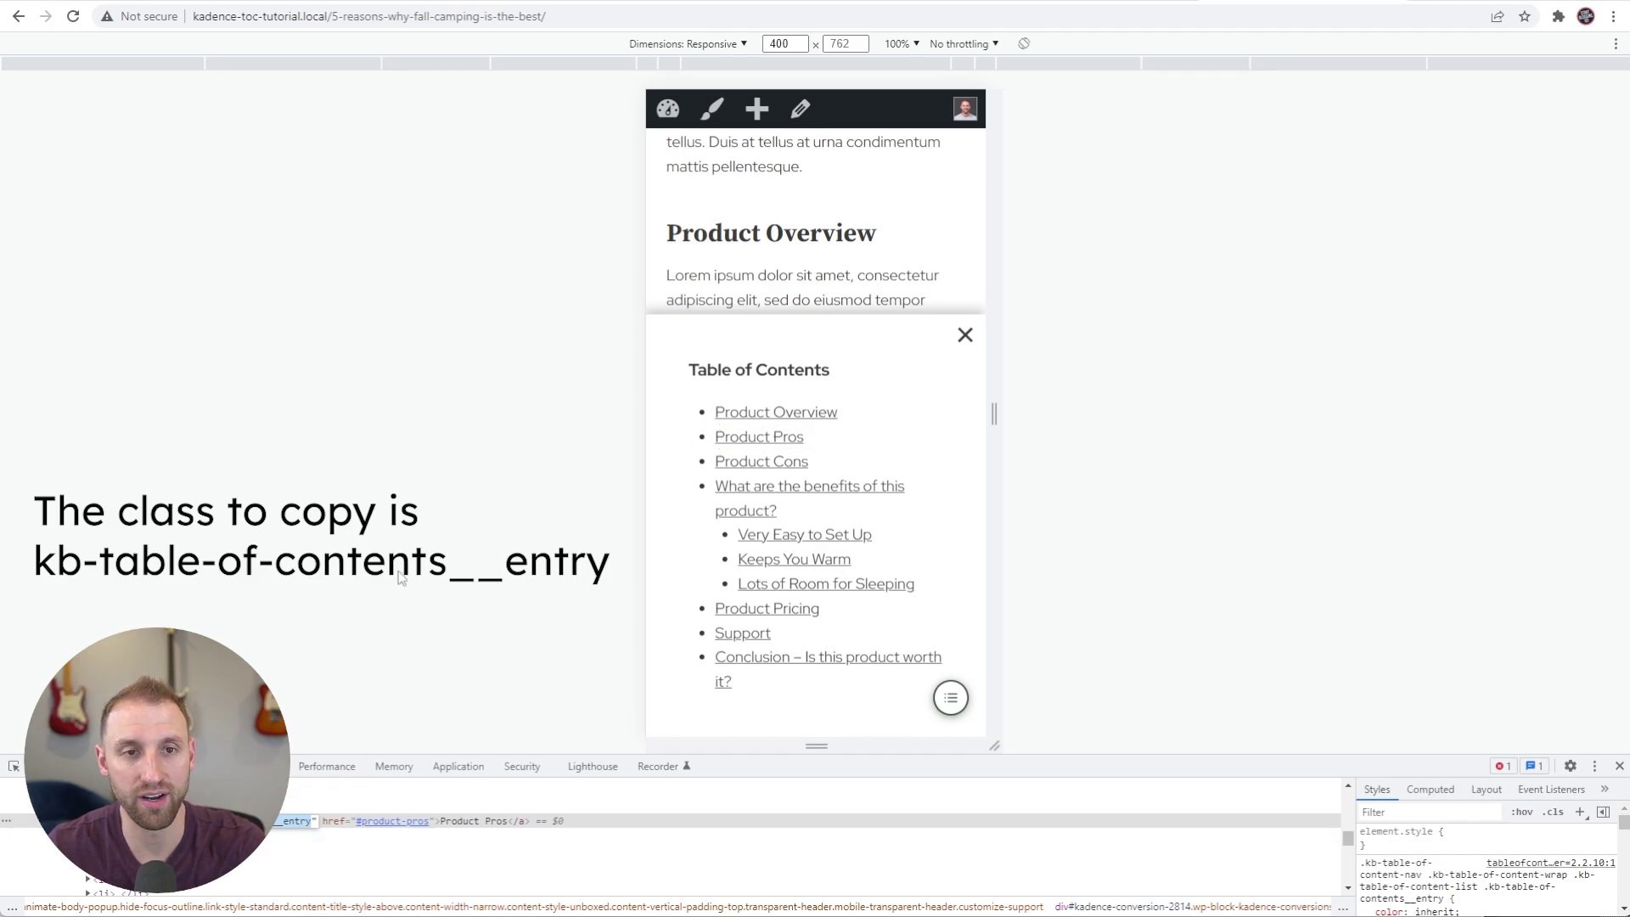
- Set the Conversion Item's goal button class to kb-table-of-contents__entry, enable Close Conversion on Goal Event, and update the item
key(ctrl+Tab)
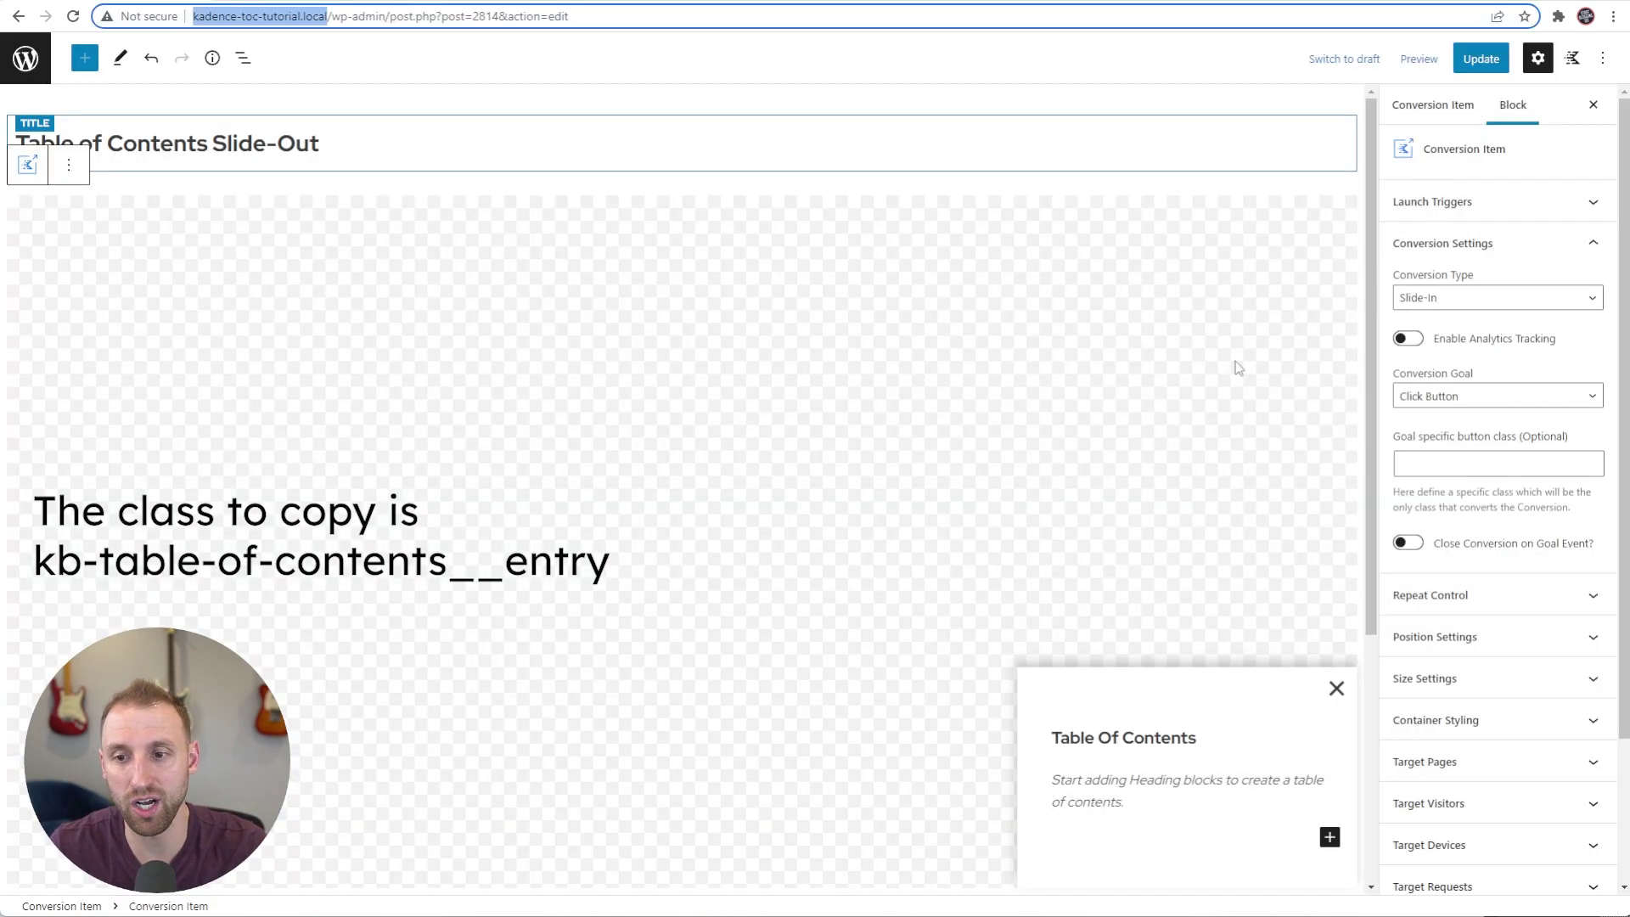
click(1446, 464)
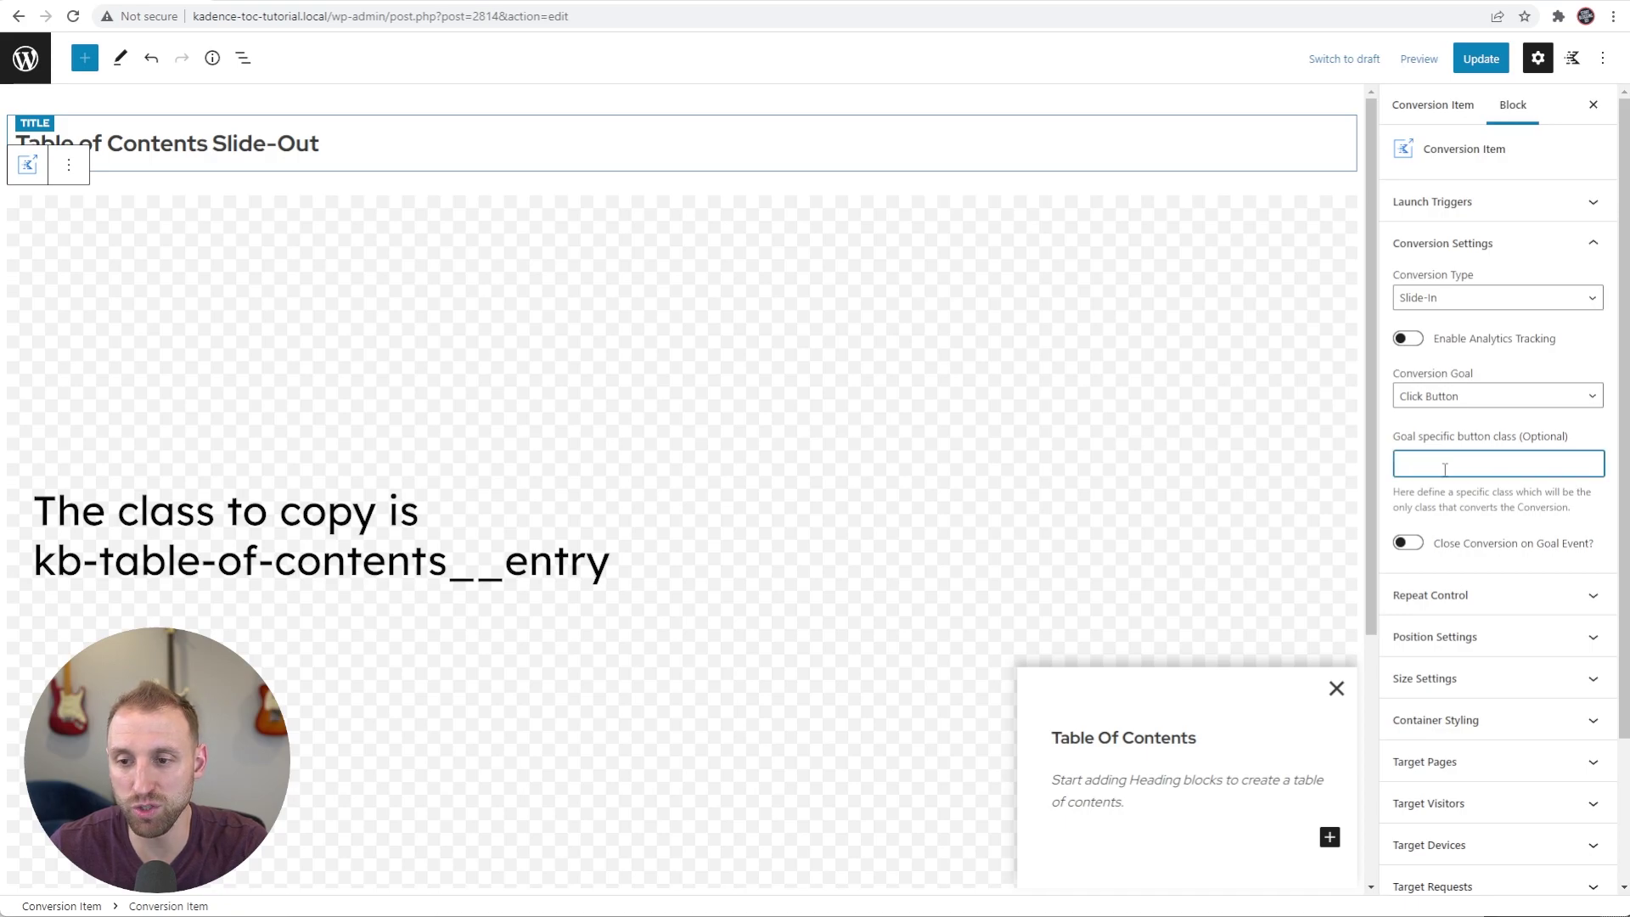
key(ctrl+v)
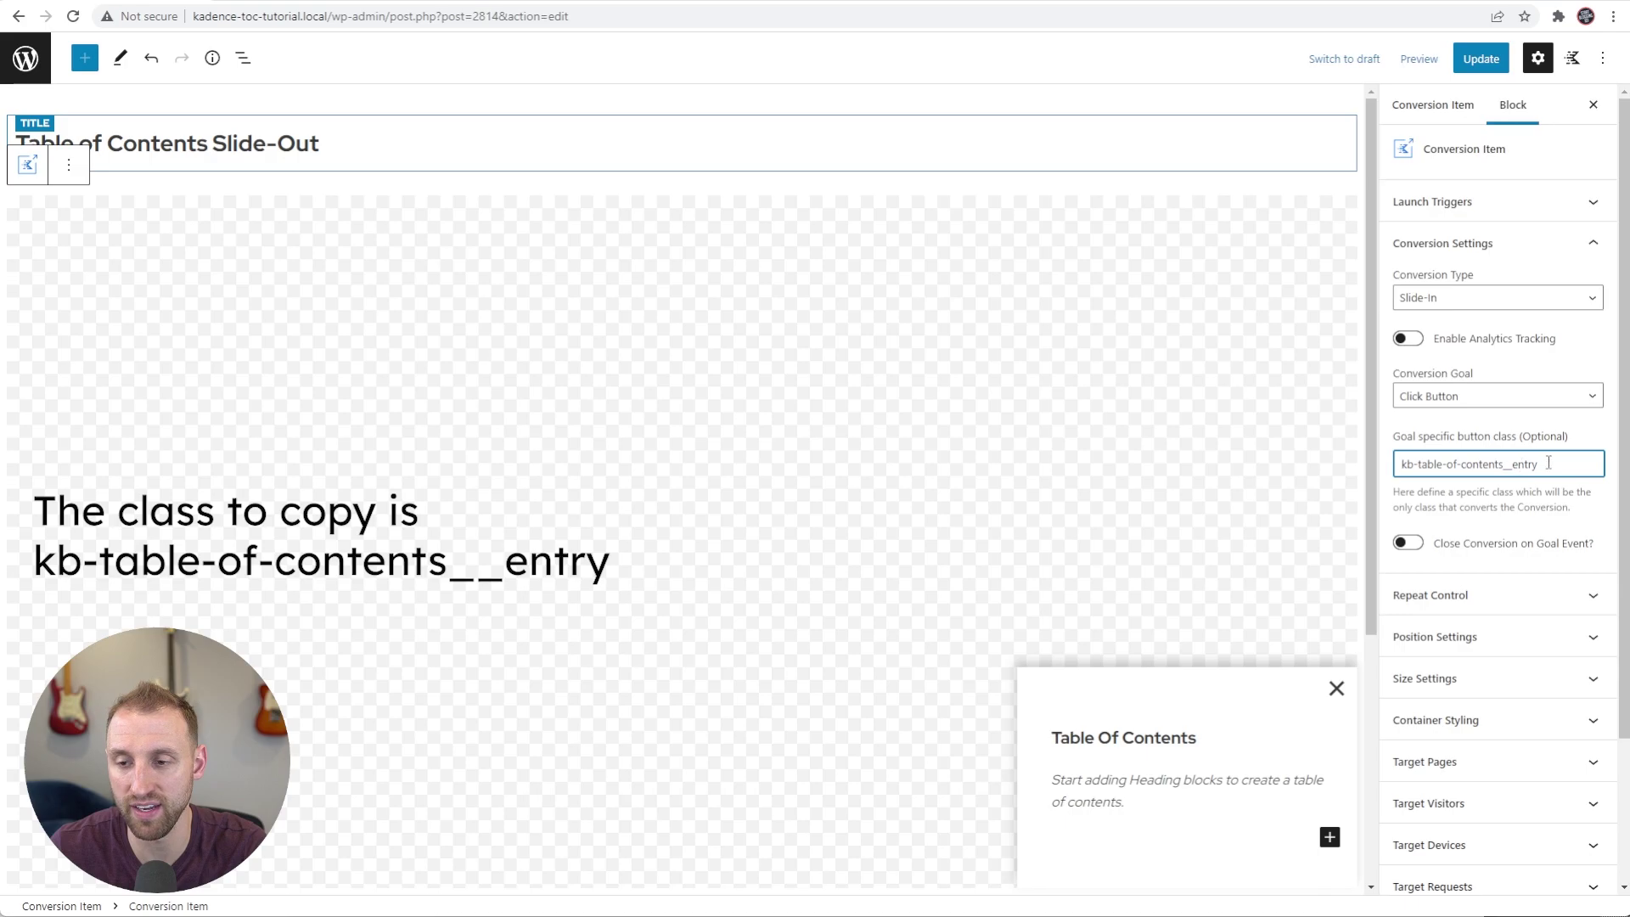
click(1408, 545)
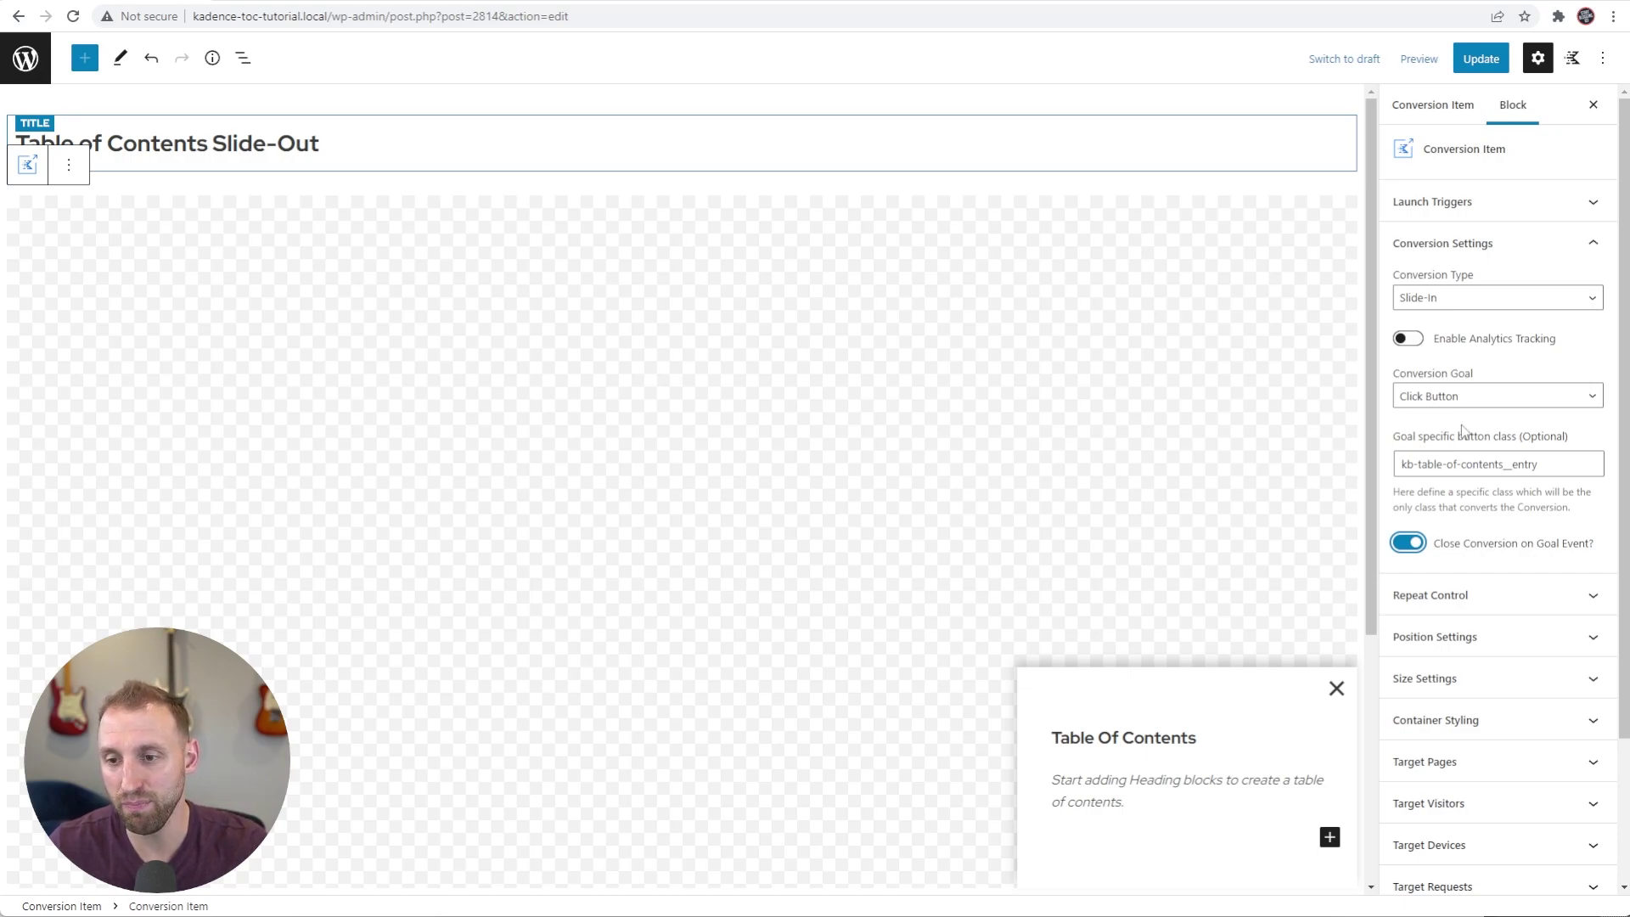
drag(1560, 465, 1376, 470)
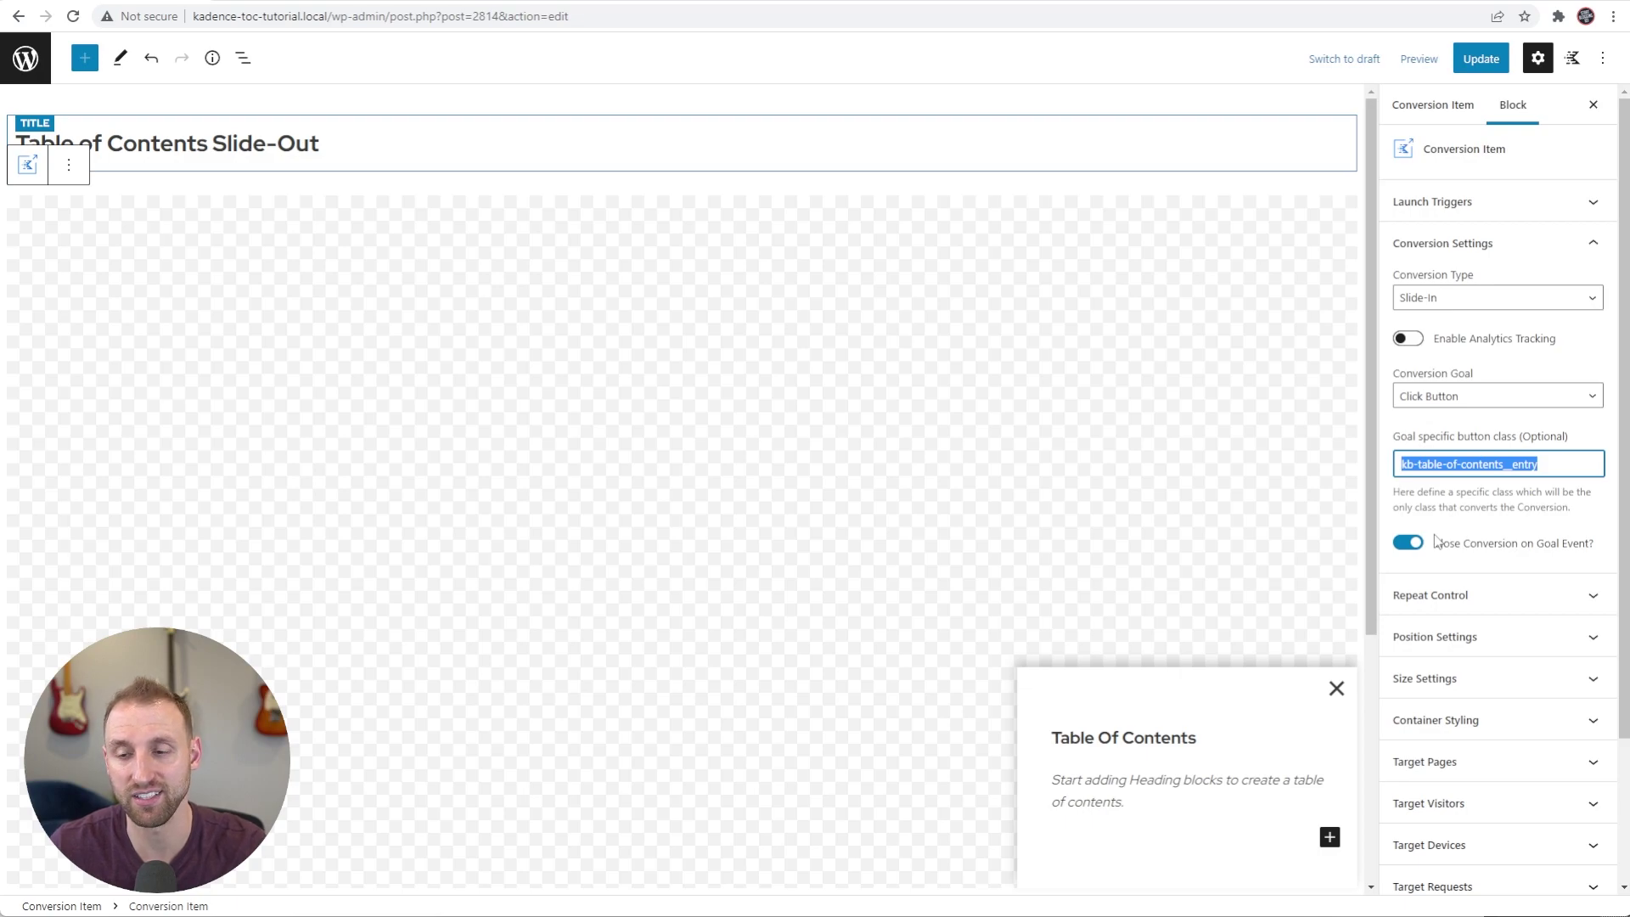
click(1481, 63)
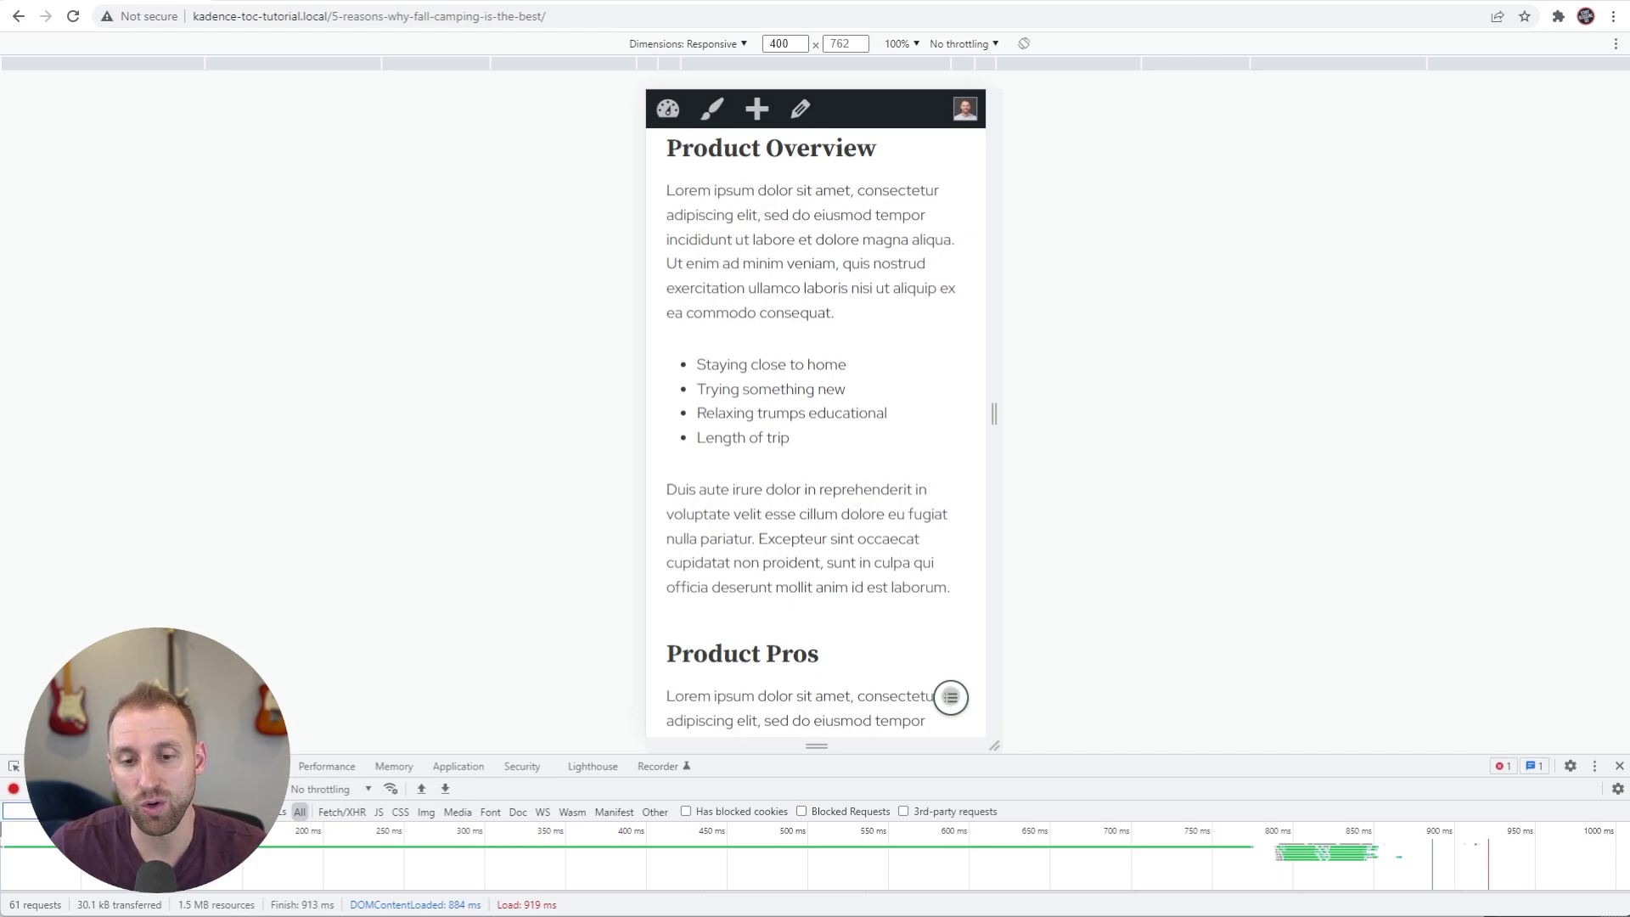
- Test the slide-out in the post's mobile view by jumping to Product Pricing, reopening it, and jumping to Product Overview
click(951, 697)
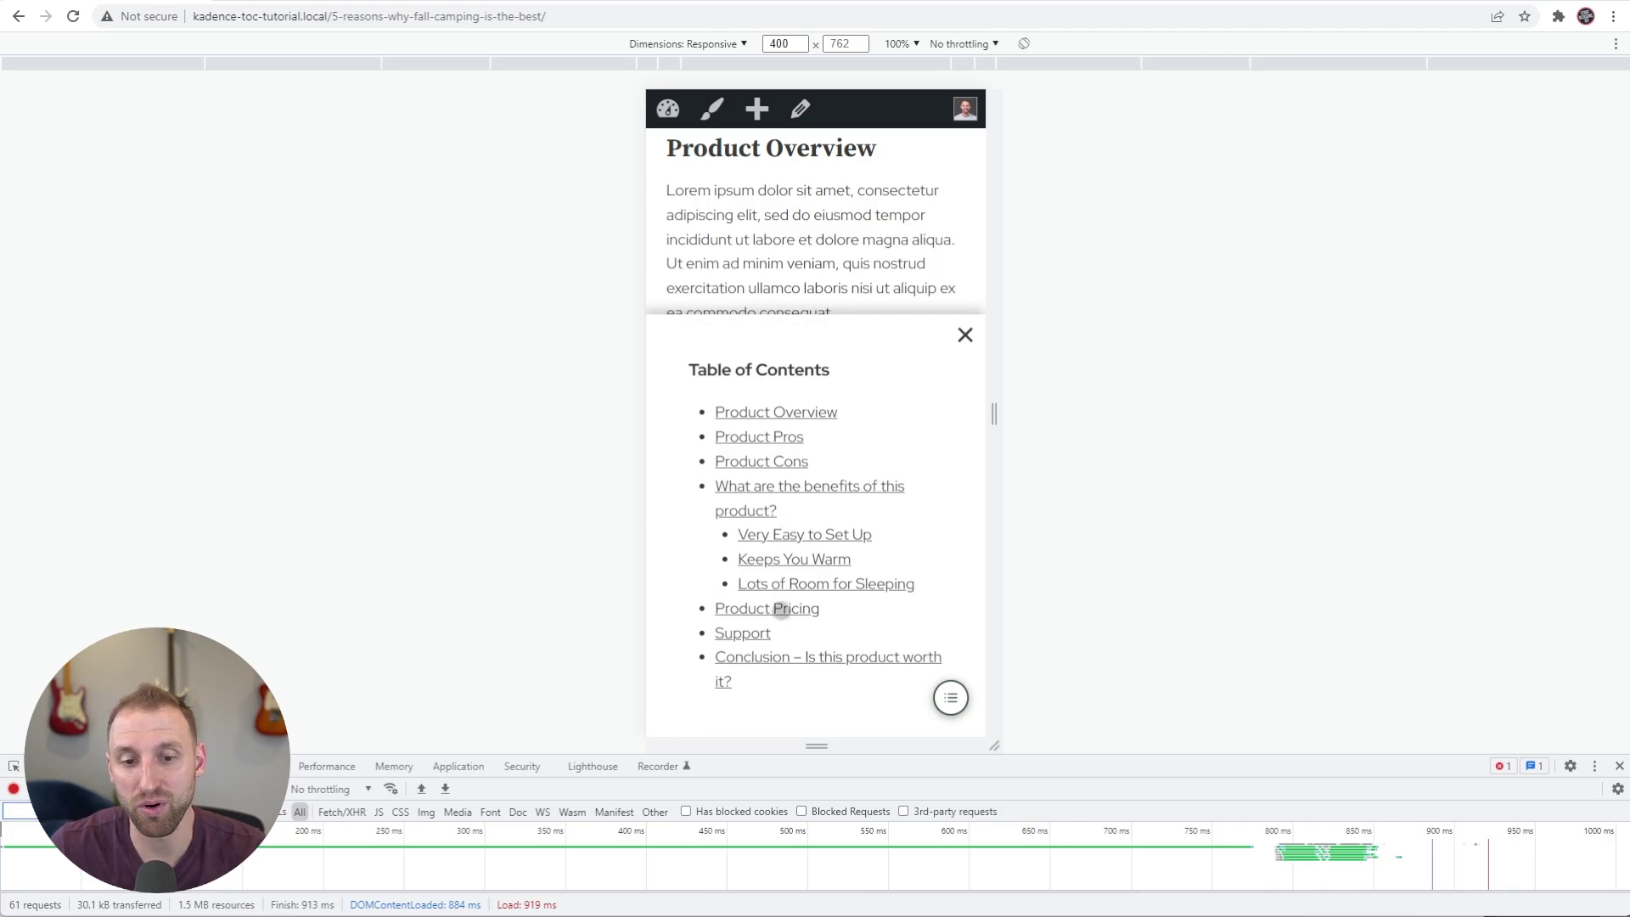
click(780, 610)
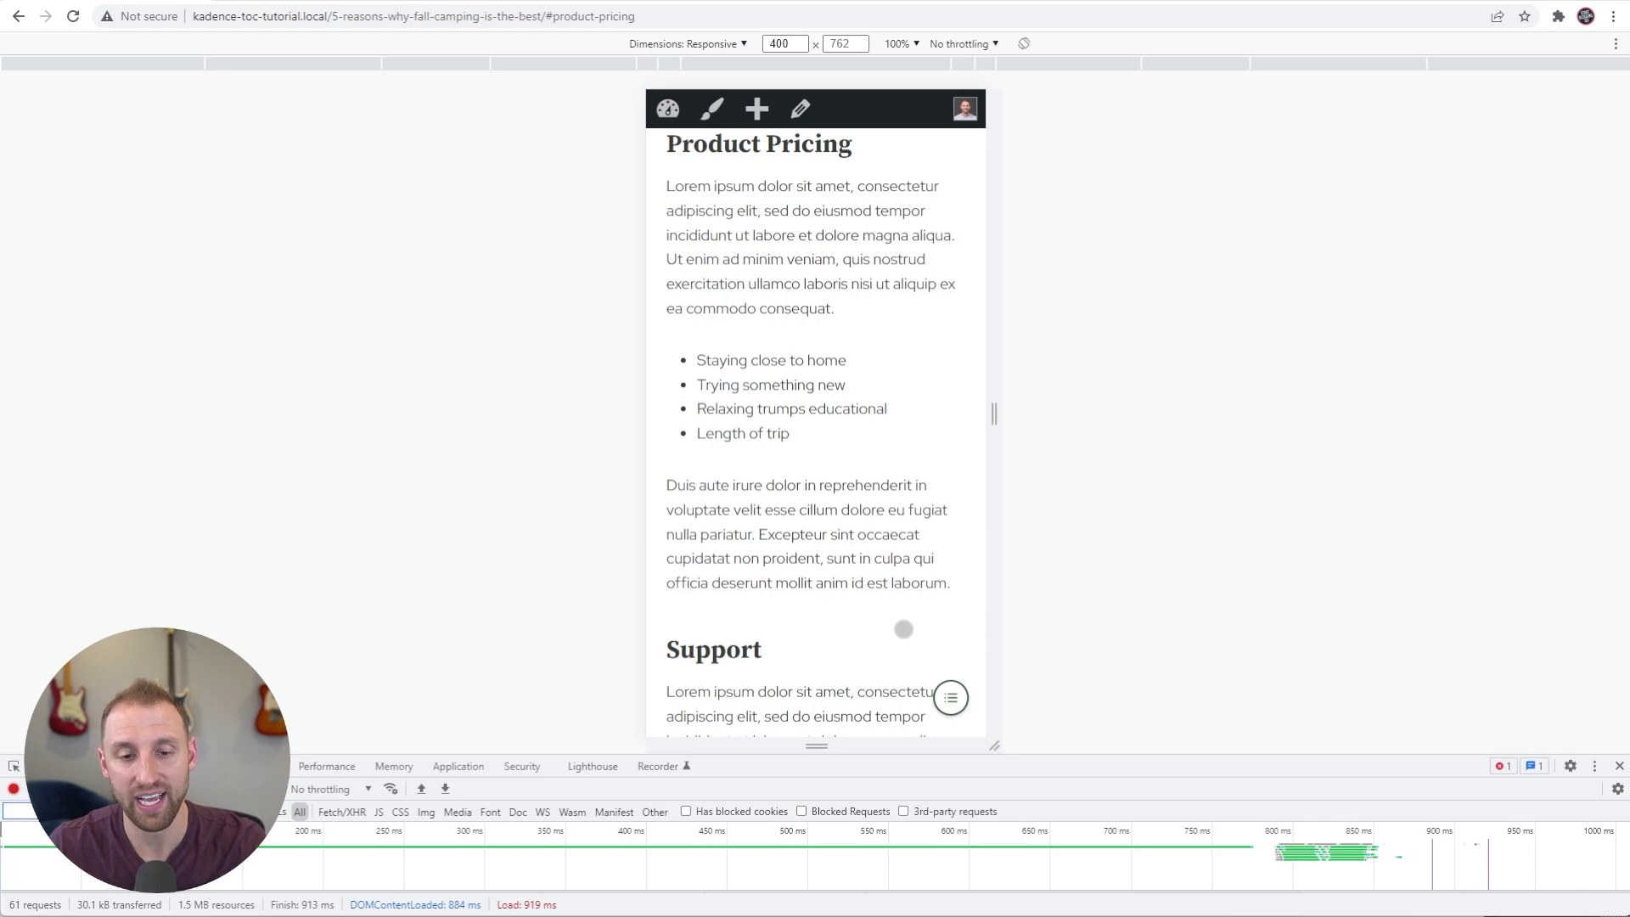
scroll(903, 630, down, 2)
scroll(845, 600, up, 4)
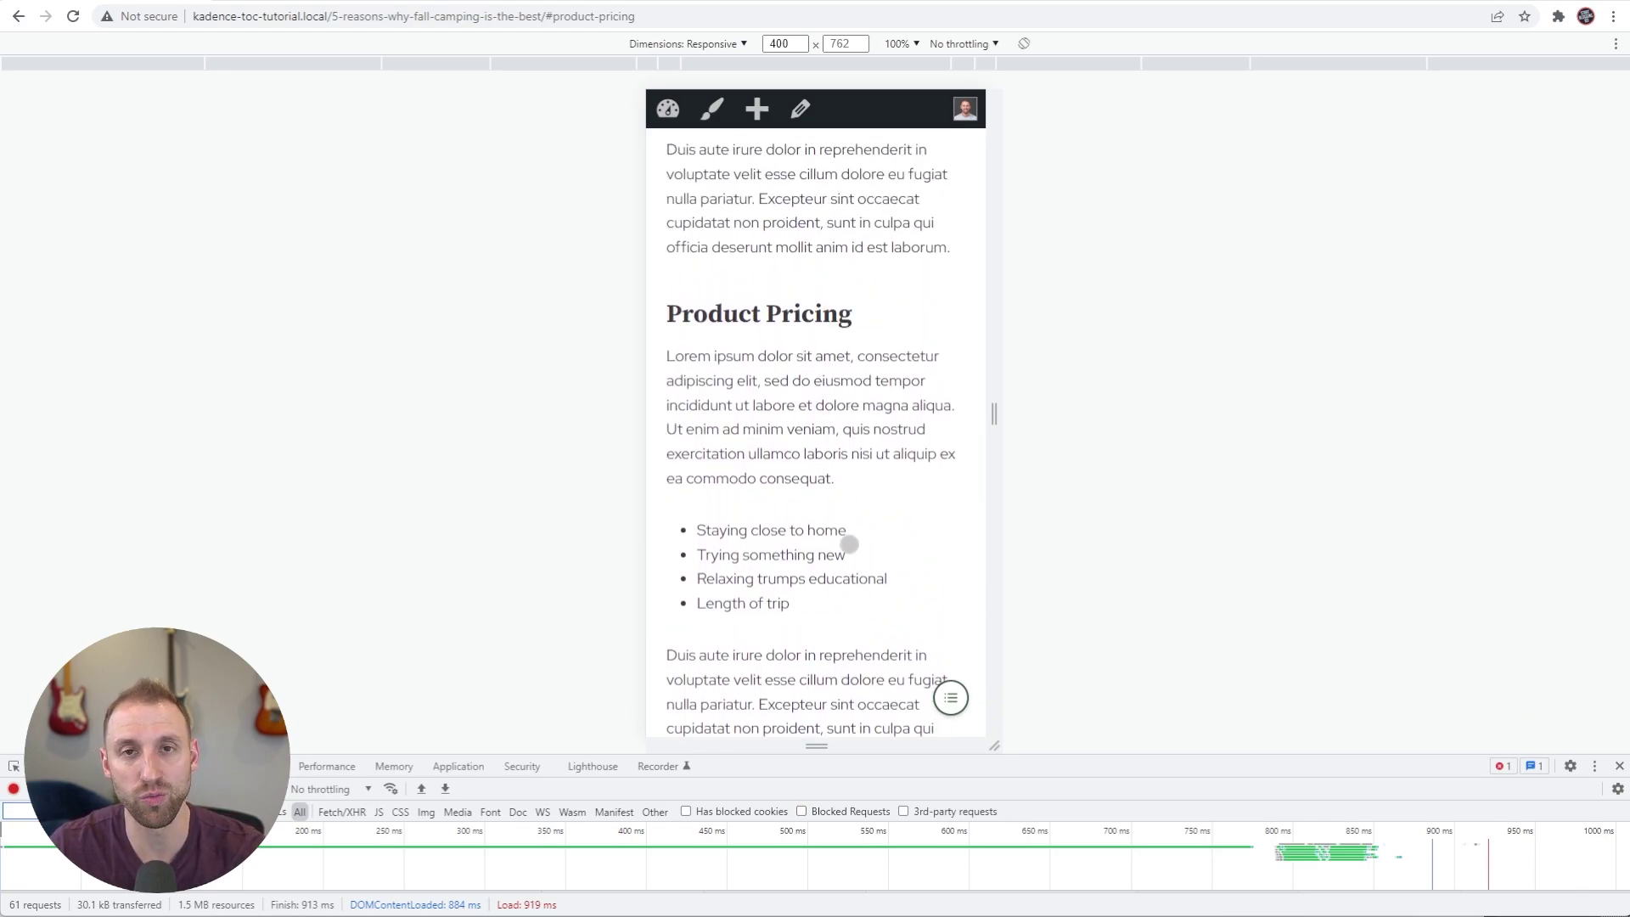
click(951, 698)
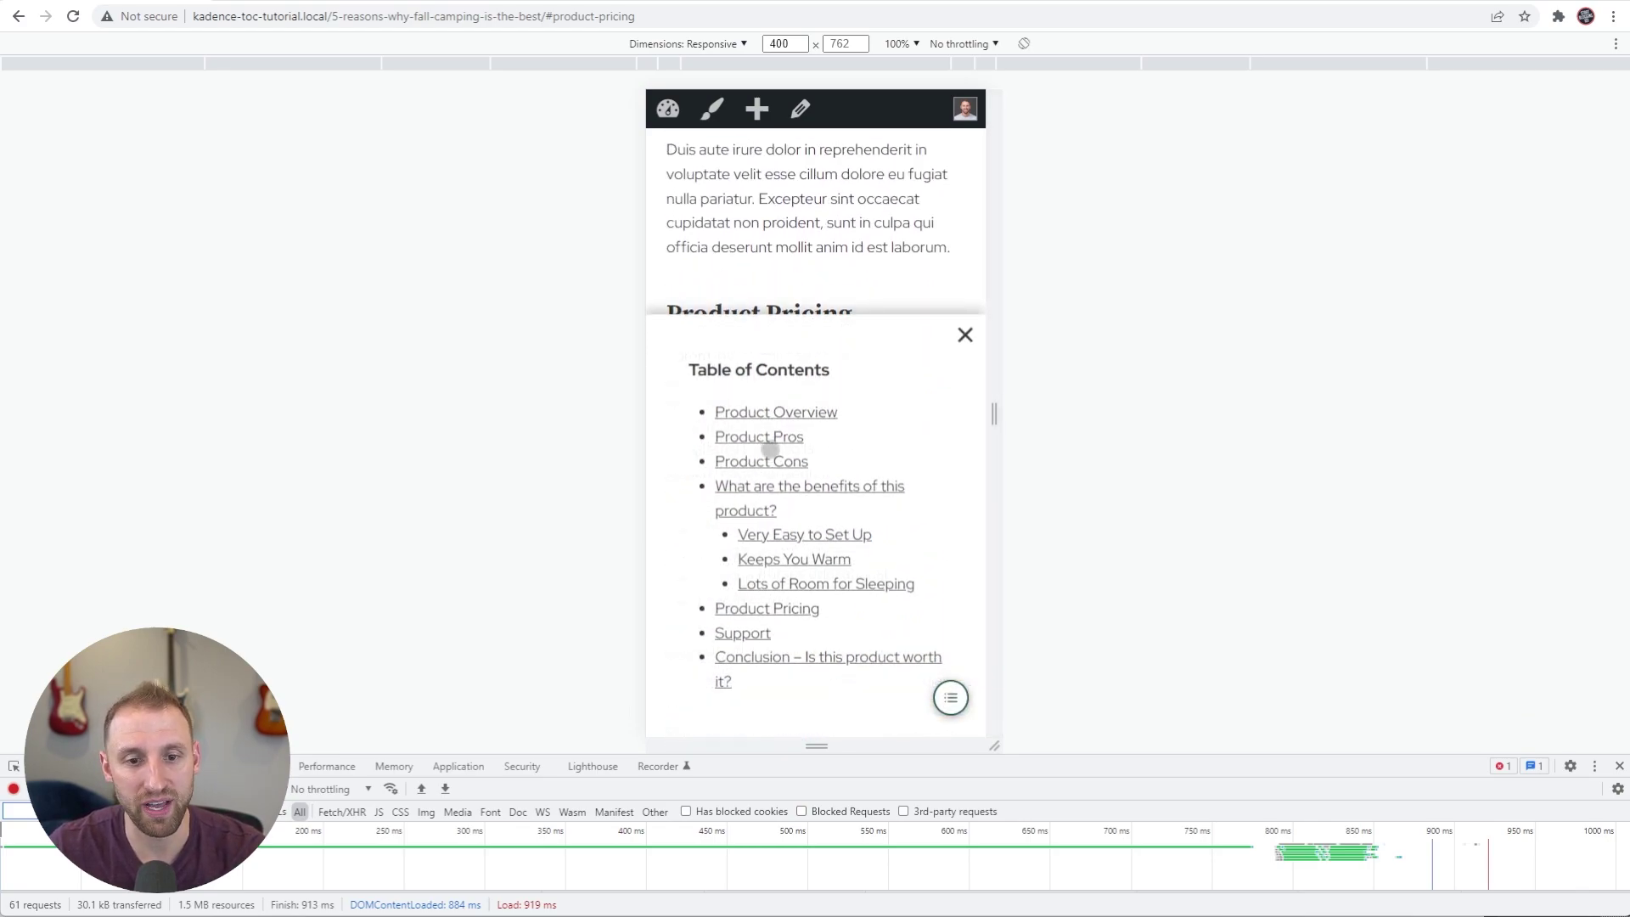
click(767, 414)
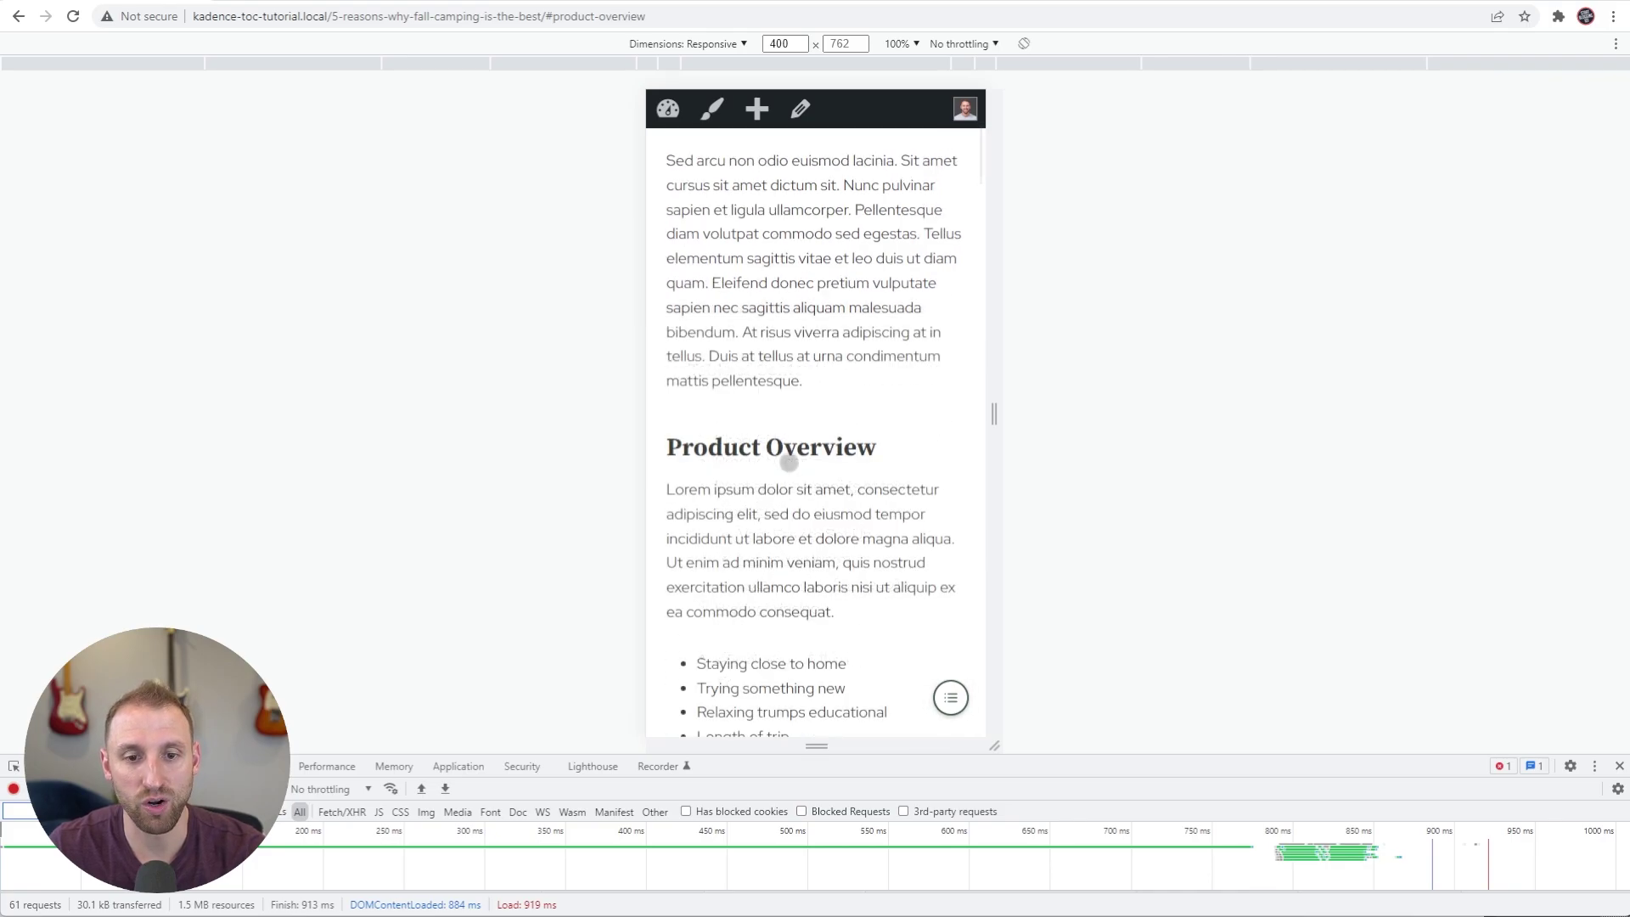